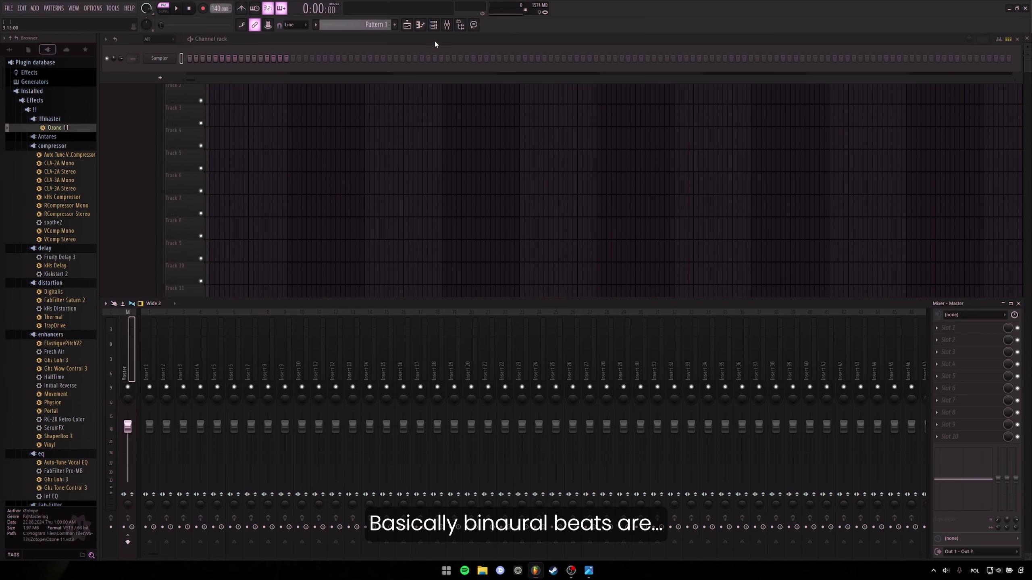
- Open the brainwave states infographic in the image viewer and examine each state's frequency range
click(589, 571)
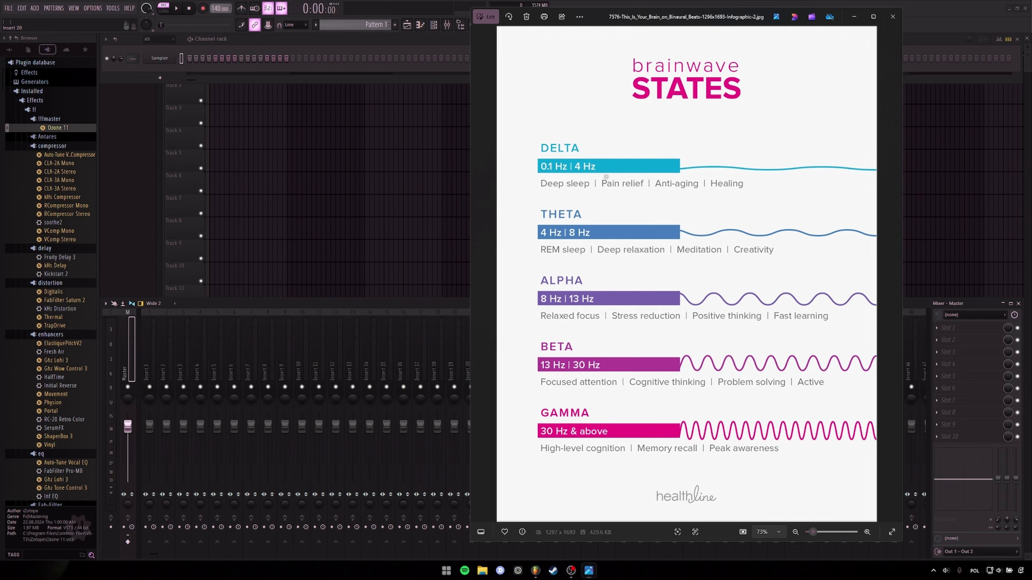
click(437, 303)
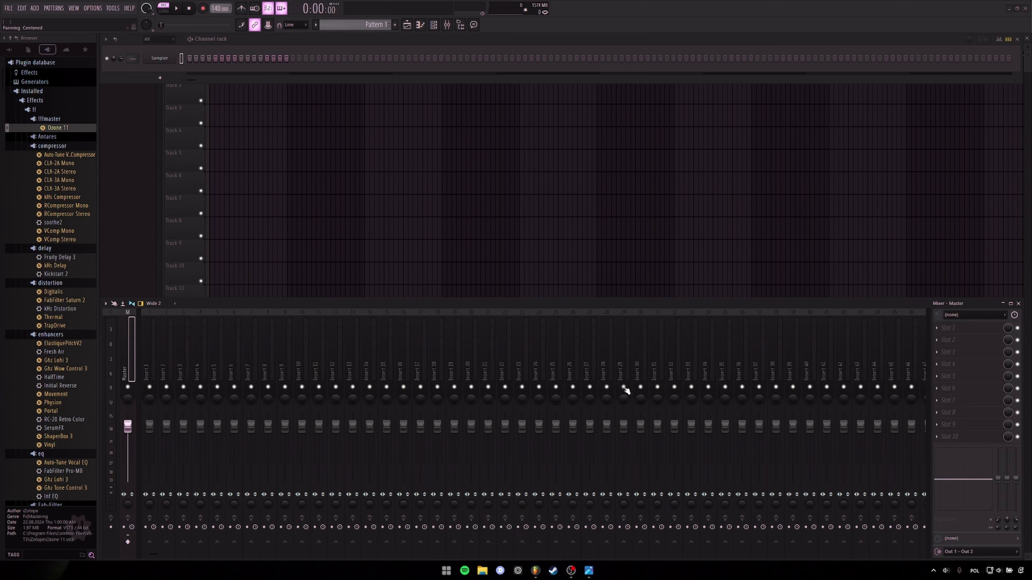
- Set the project tempo to 67 BPM
click(172, 59)
click(169, 60)
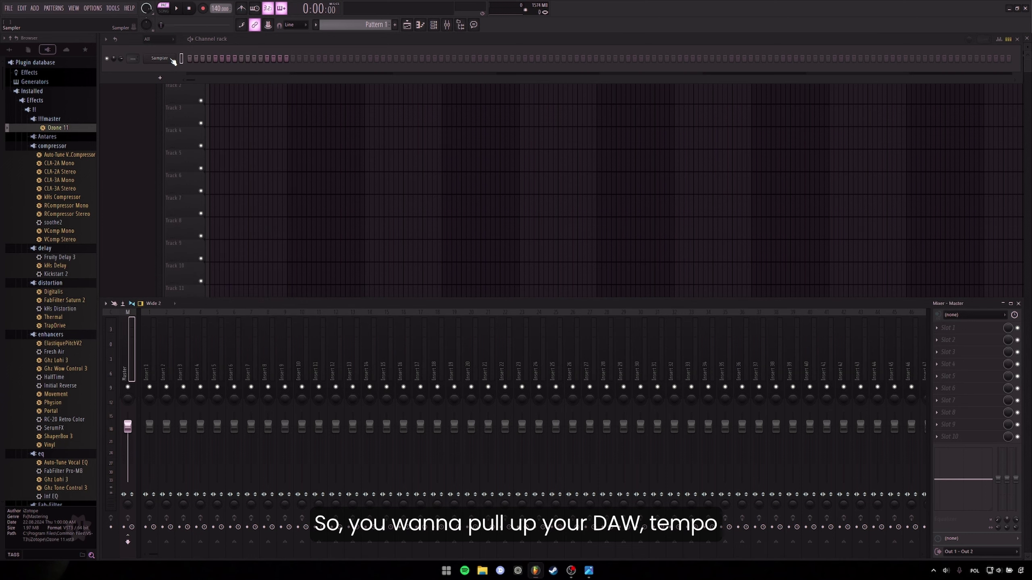
click(166, 59)
click(166, 59)
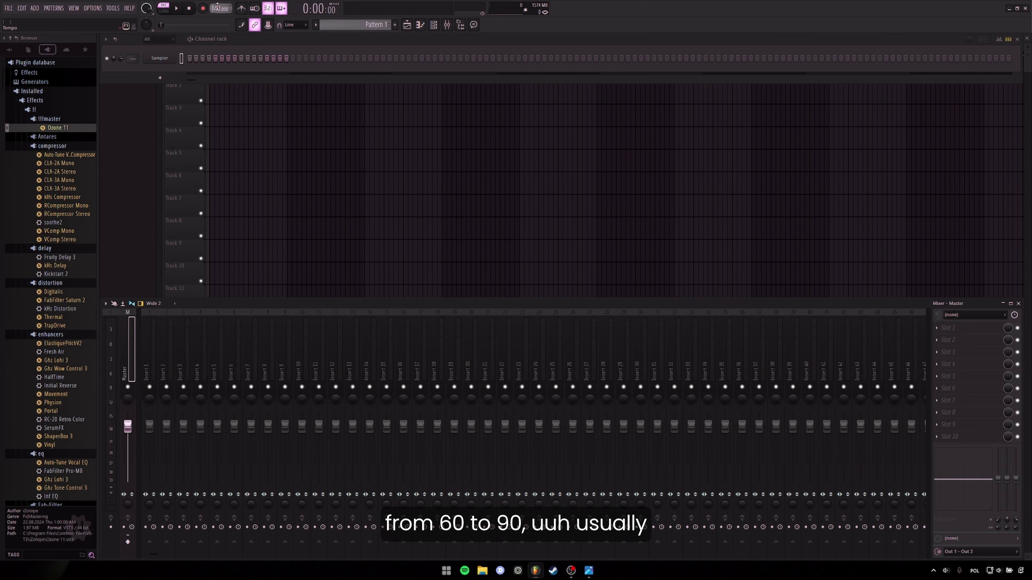
mouse_move(217, 6)
mouse_down()
mouse_move(217, 24)
mouse_move(217, 8)
mouse_up()
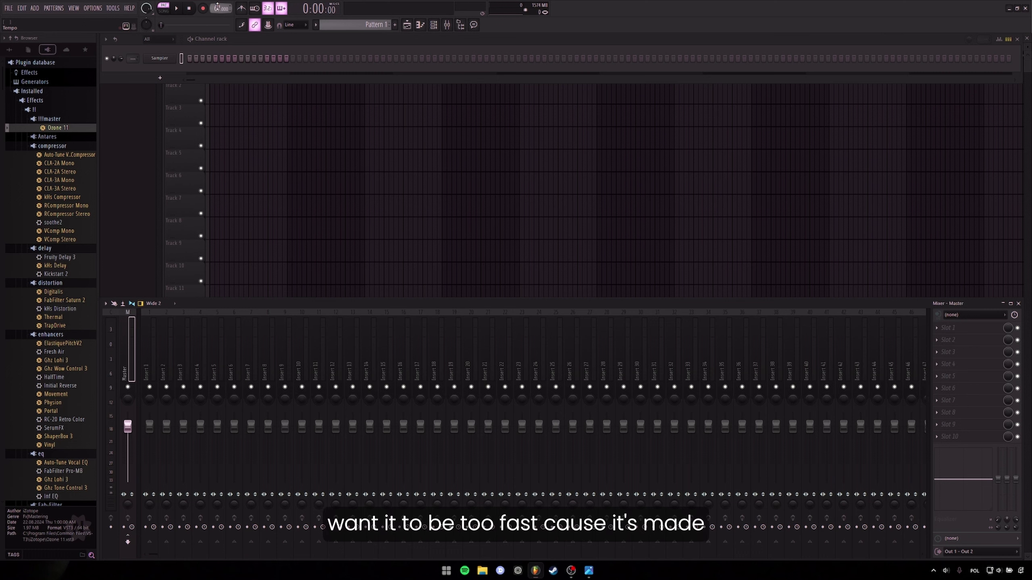
- Replace the default Sampler channel with the 3x Osc synthesizer
click(164, 58)
right_click(167, 60)
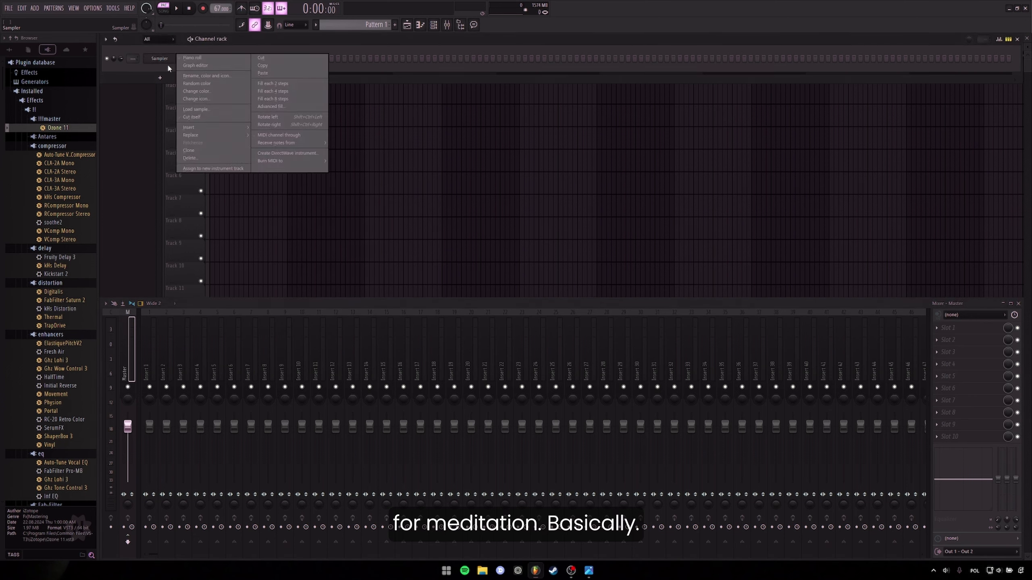
mouse_move(214, 135)
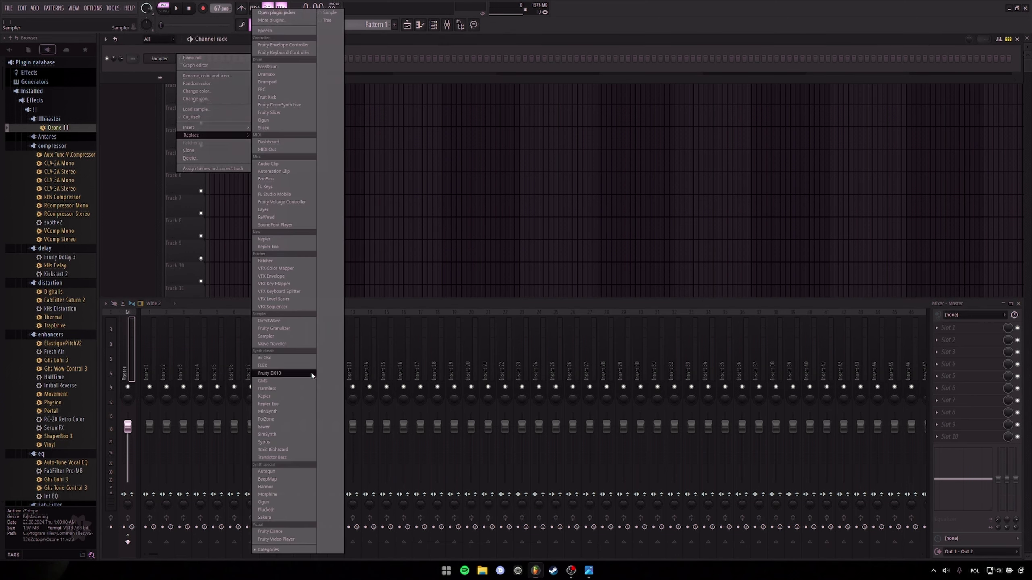
click(281, 359)
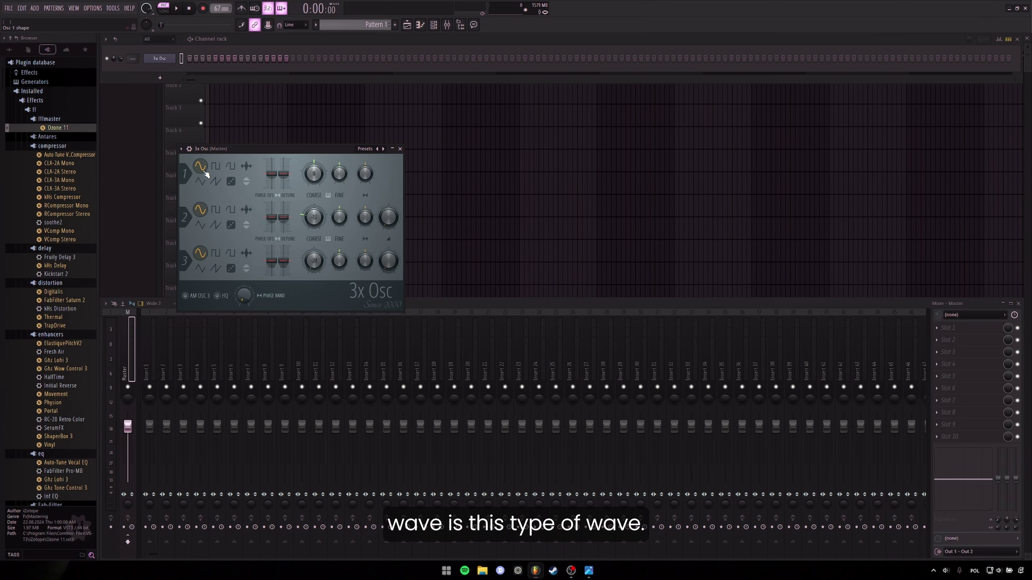
click(399, 149)
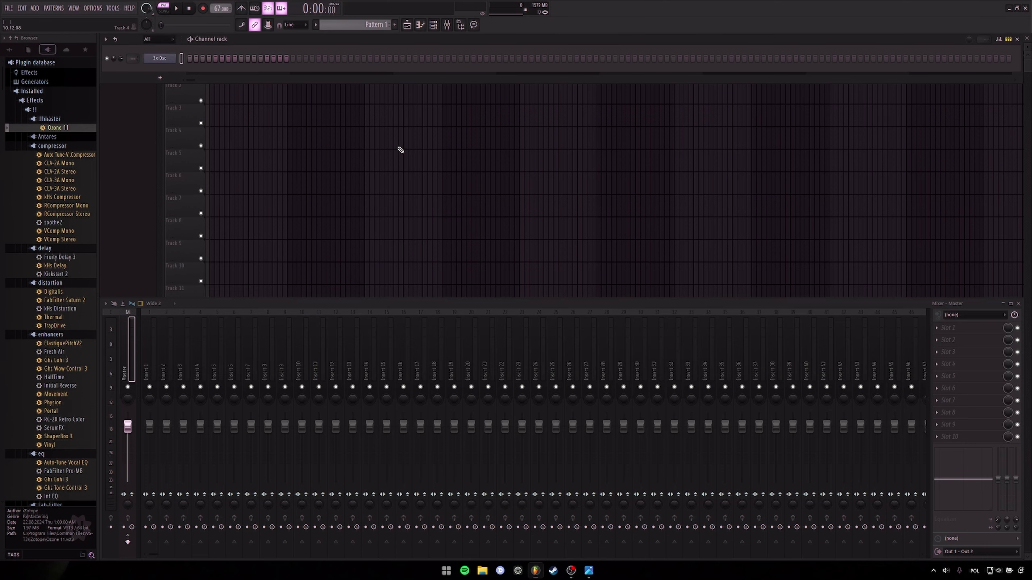
- Draw an eight-bar E2 note starting at bar 1 in the 3x Osc piano roll
right_click(159, 58)
click(195, 59)
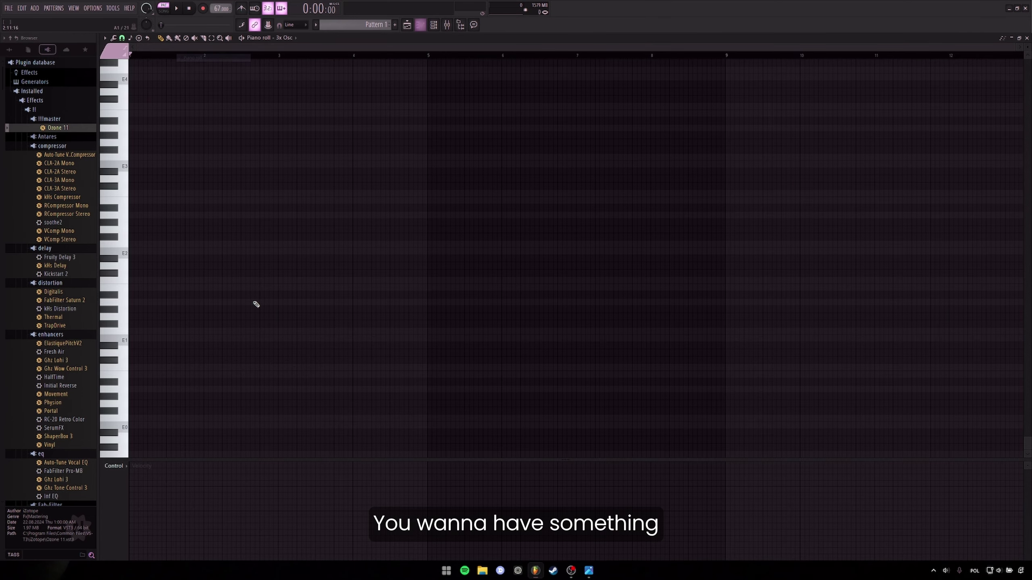
drag(152, 252, 726, 267)
scroll(564, 300, up, 3)
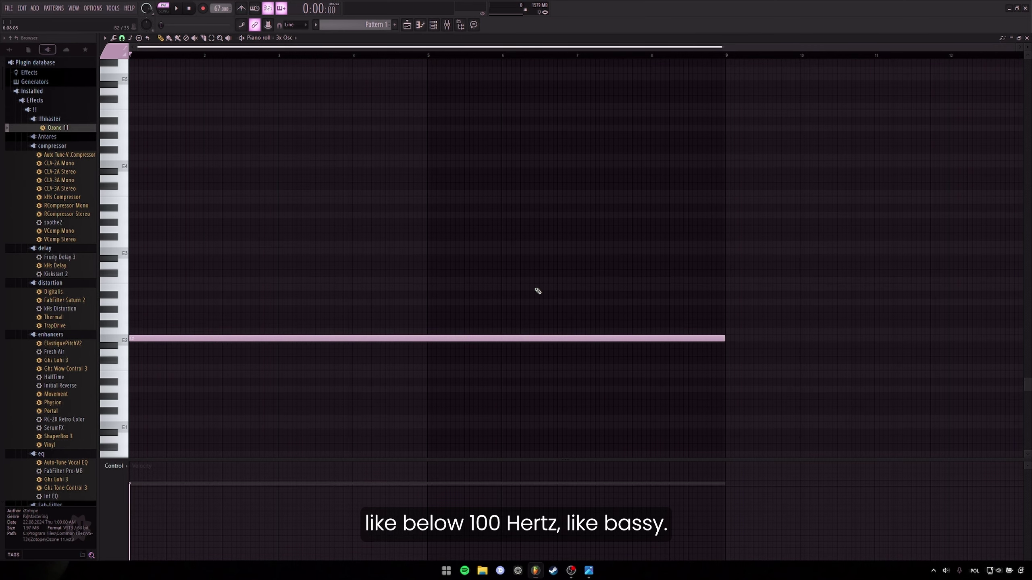
- Play back the E2 note with the mixer shown
key(space)
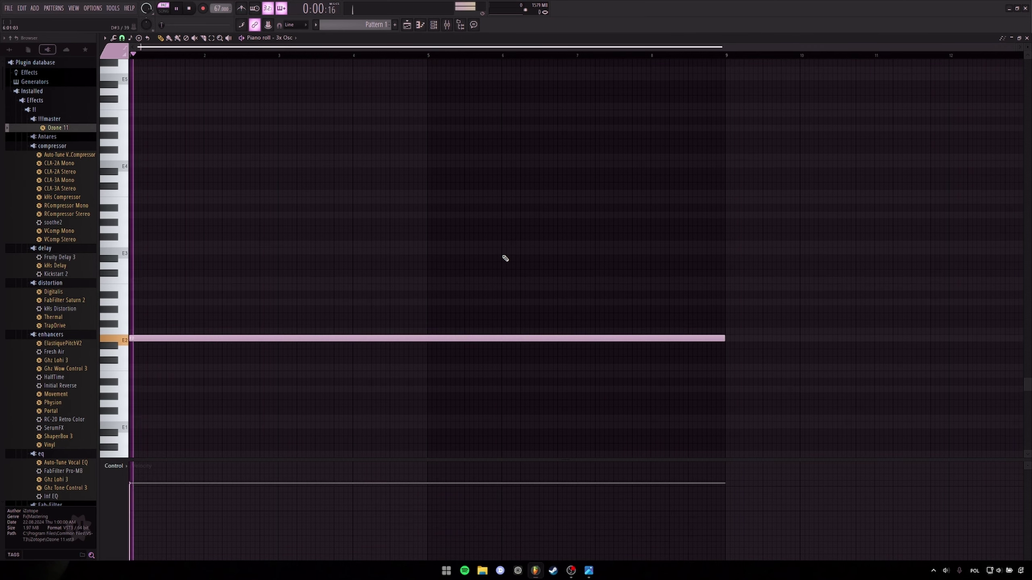
click(447, 26)
scroll(374, 180, down, 3)
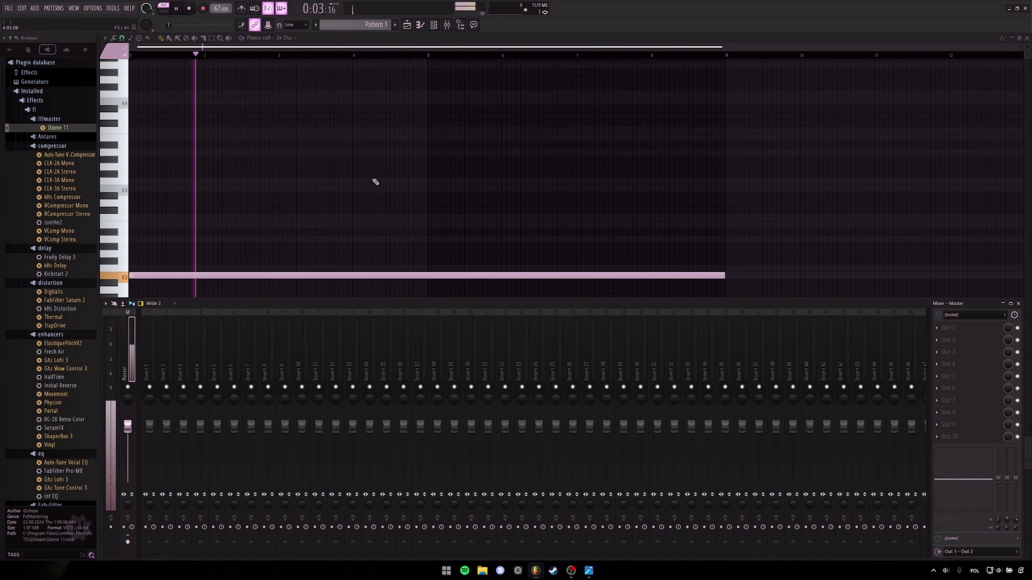
- Try transposing the long note up one octave to E3 and play it back with the mixer shown
key(F9)
key(ctrl+Up)
key(space)
key(space)
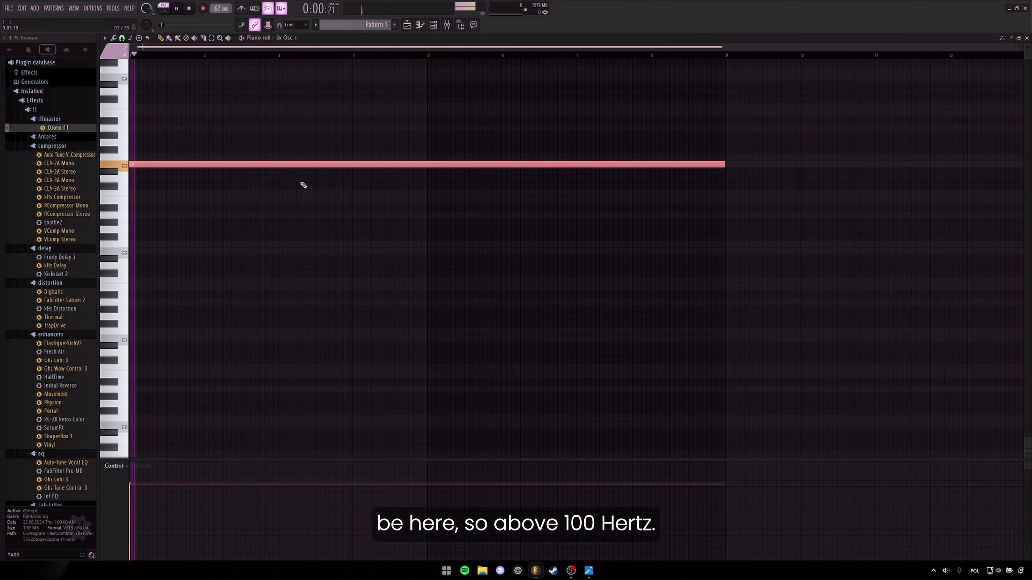
scroll(325, 171, up, 4)
click(447, 26)
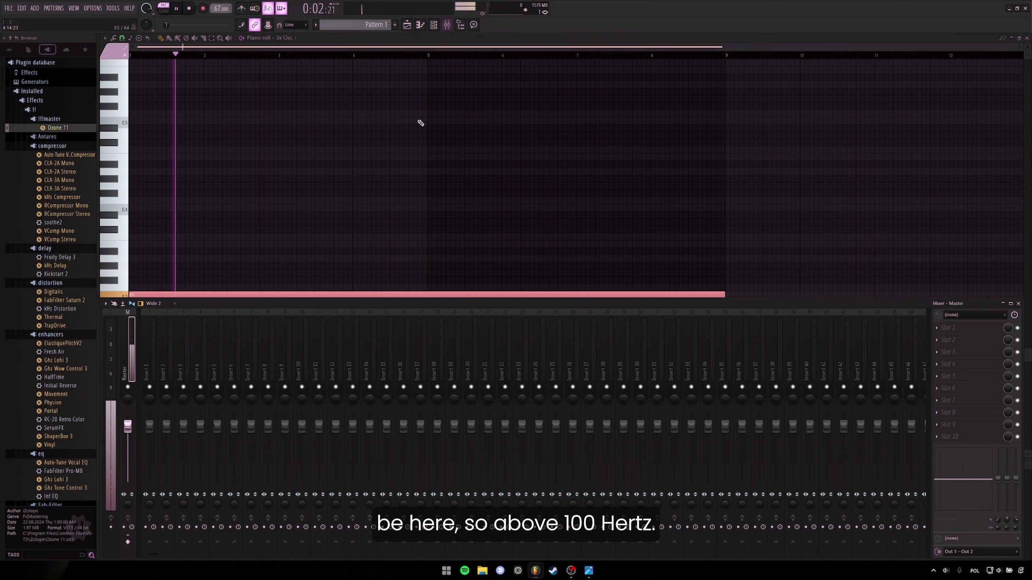
scroll(422, 122, up, 4)
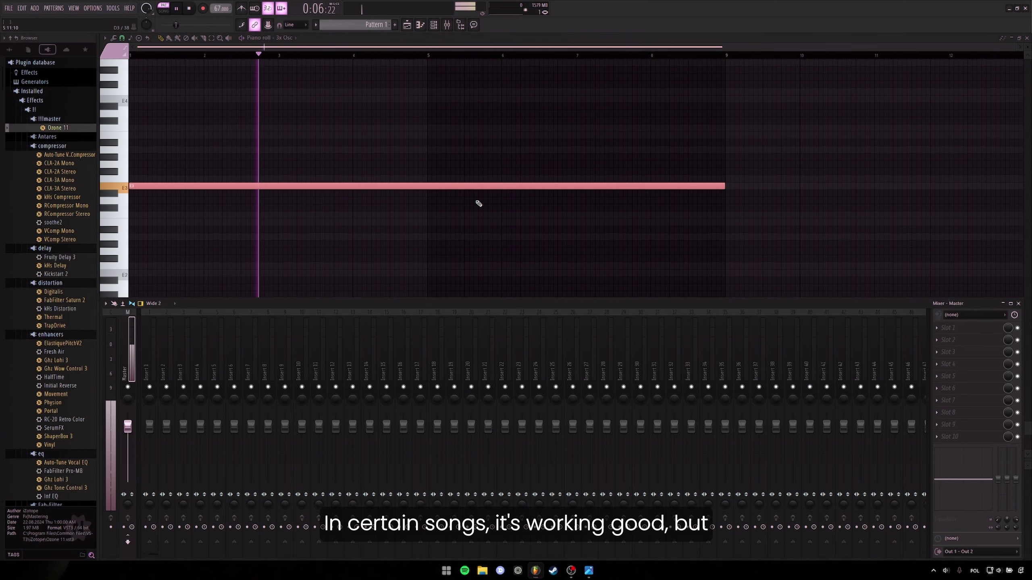
- Undo the octave transposition of the long note
key(F9)
drag(776, 224, 345, 152)
scroll(422, 189, up, 3)
scroll(421, 187, down, 3)
key(Delete)
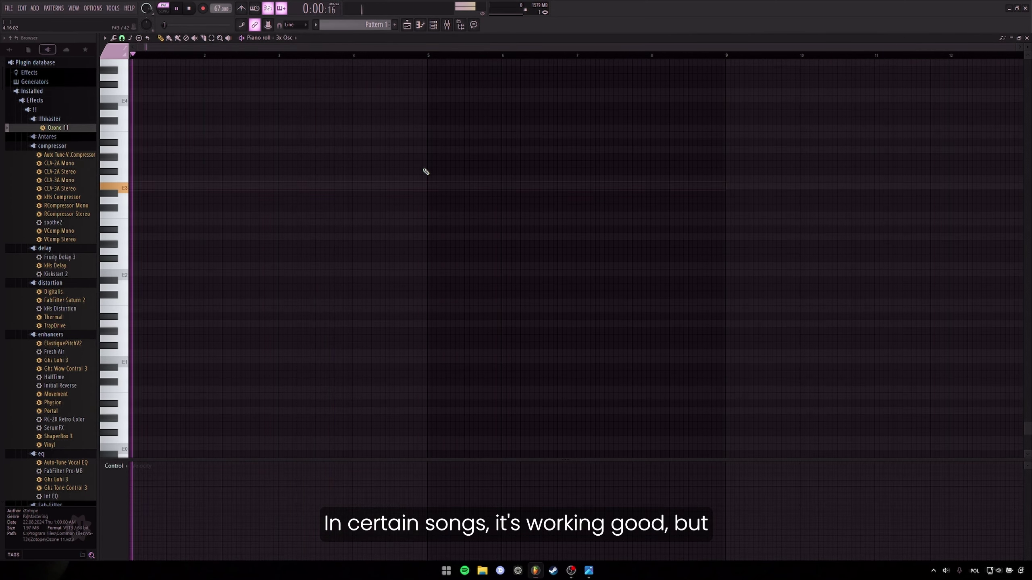
key(ctrl+z)
scroll(424, 171, up, 3)
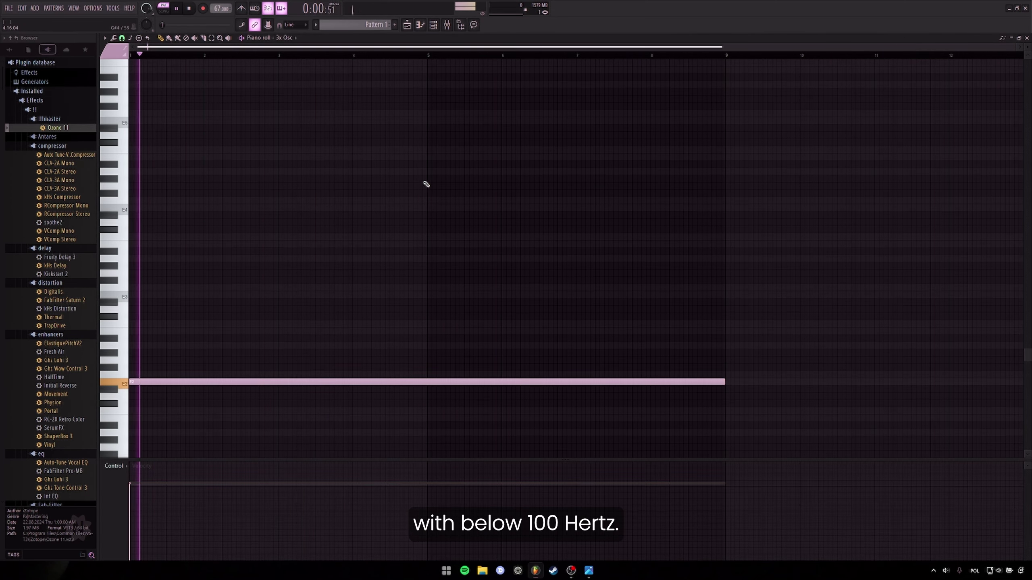
- Show the mixer and channel rack and route the 3x Osc channel to mixer insert 1
click(447, 25)
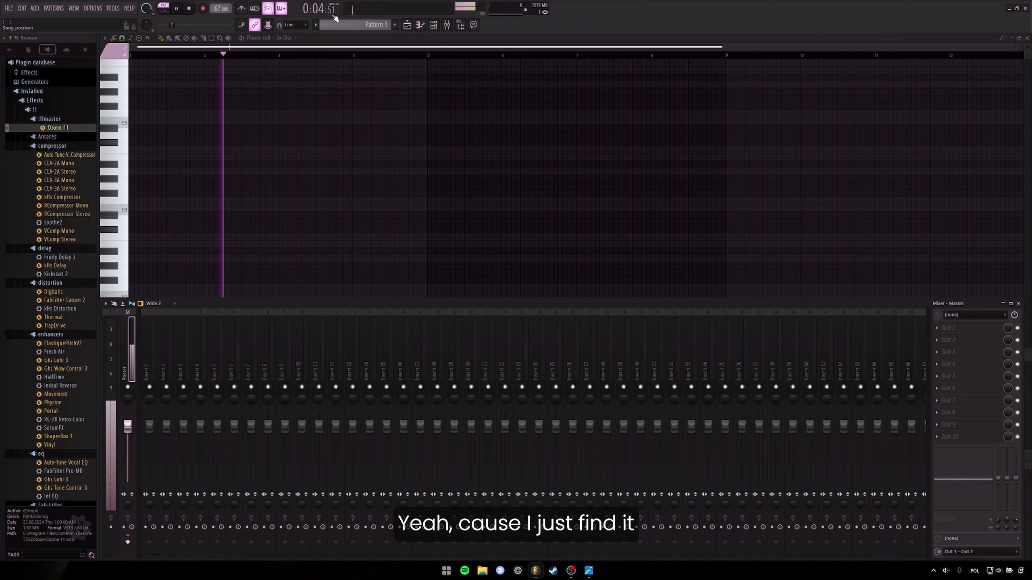
key(F6)
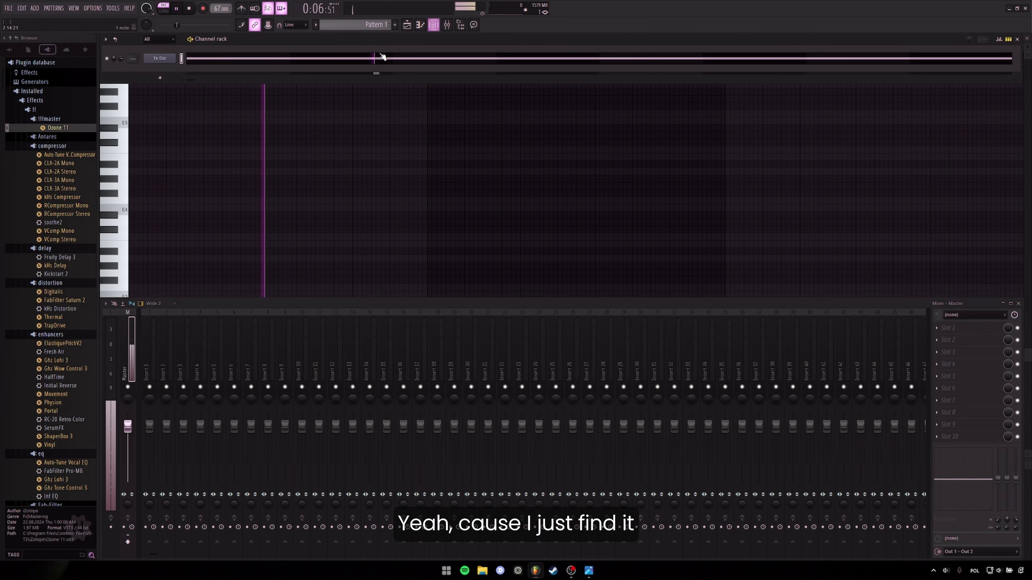
double_click(133, 58)
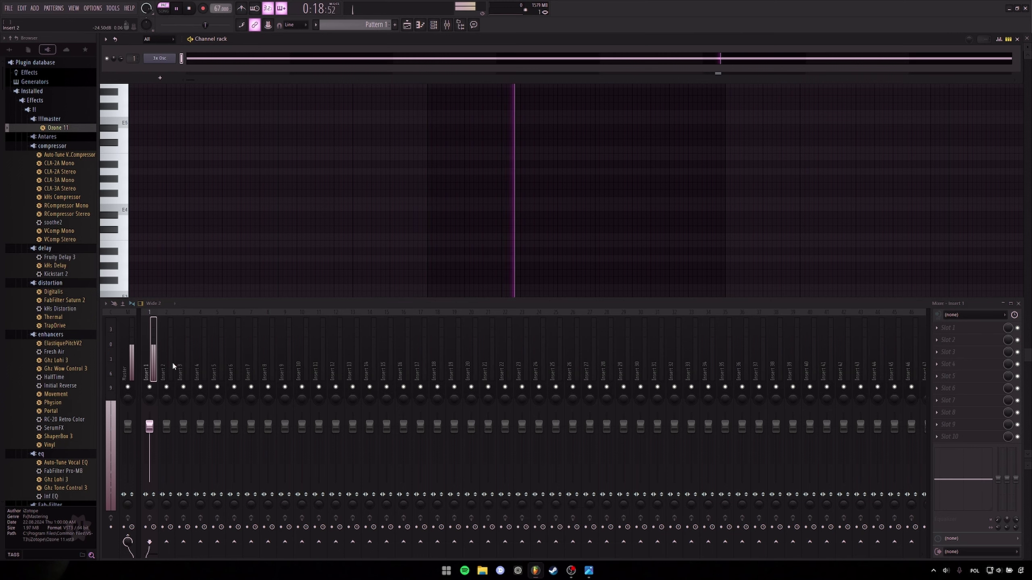
- Clone the 3x Osc channel together with its note and close the clone's plugin window
right_click(173, 58)
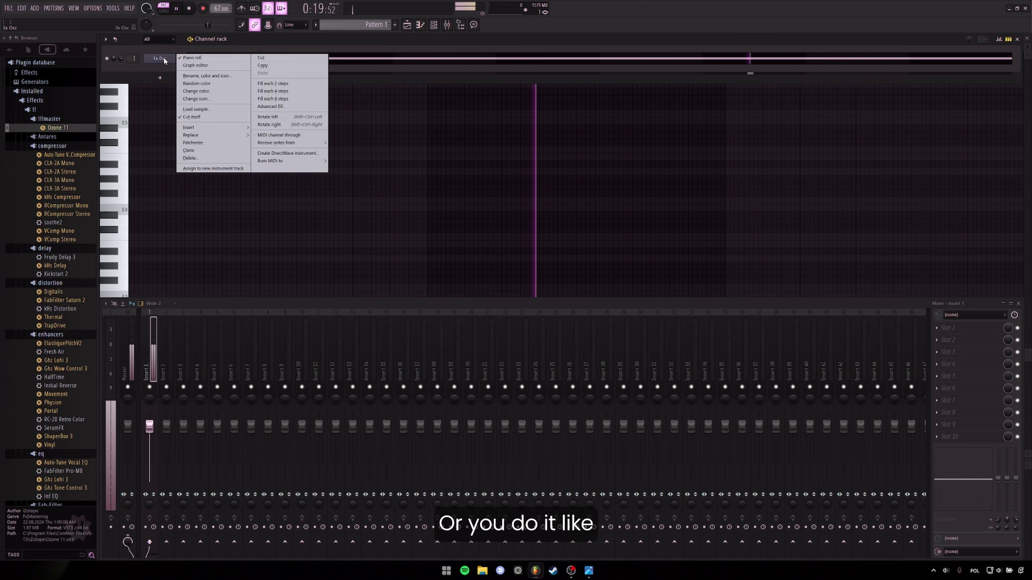
click(198, 151)
click(410, 159)
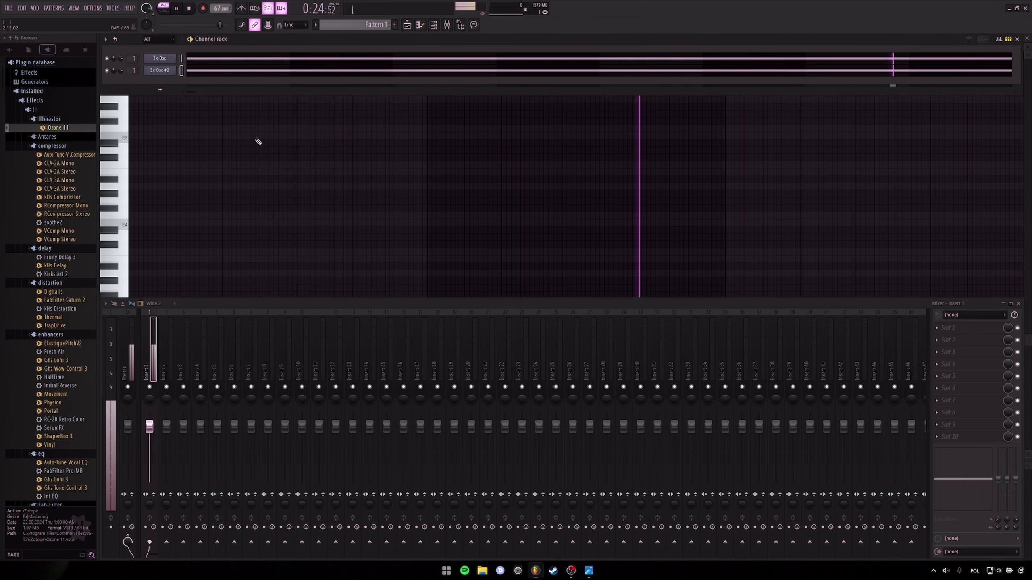
- Check the long note in the full piano roll and return to the channel rack and mixer
scroll(255, 140, down, 3)
key(F7)
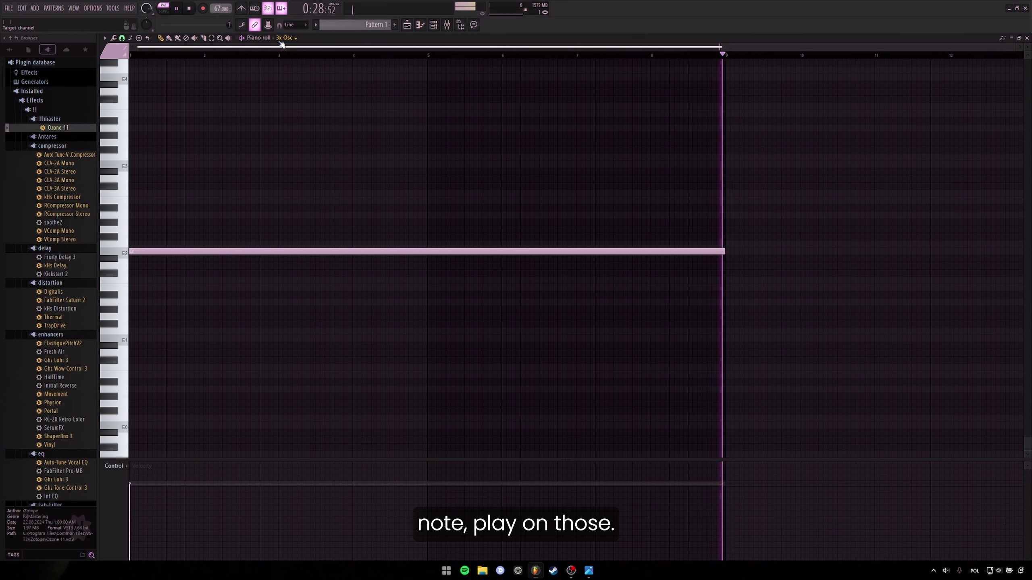
click(434, 26)
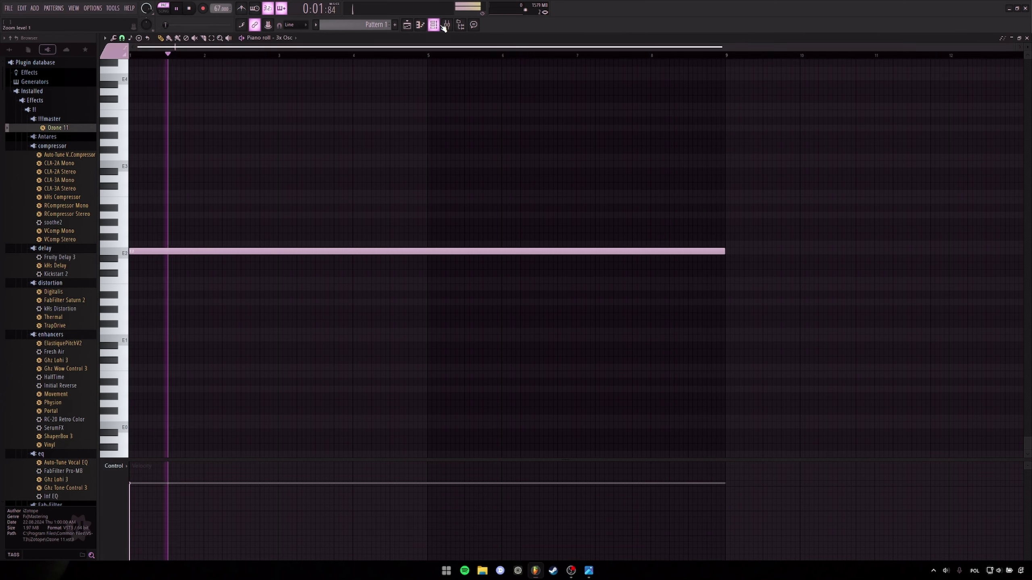
key(F9)
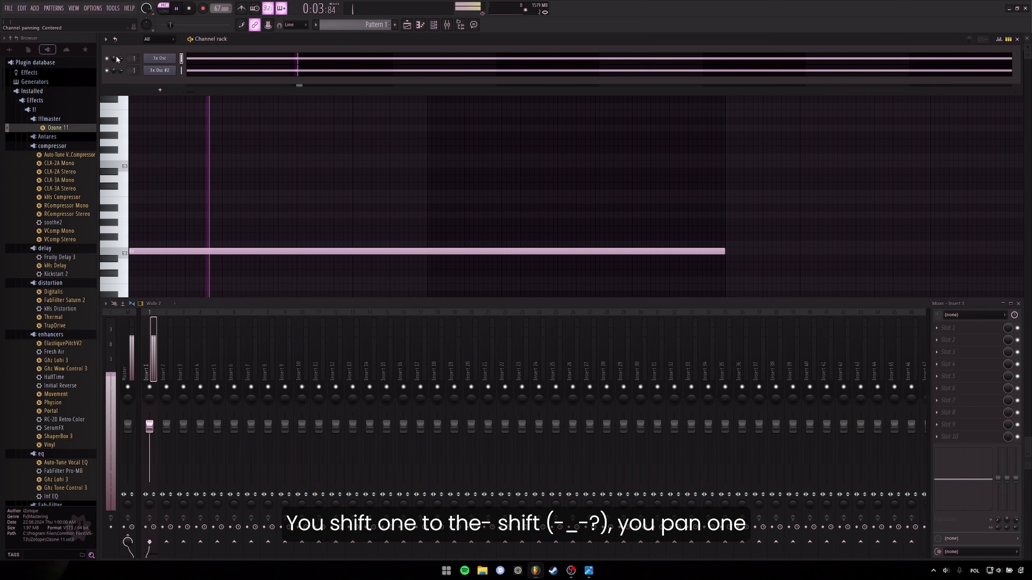
- Pan the 3x Osc channel left and its clone right, and route the clone to mixer insert 2
drag(115, 60, 117, 62)
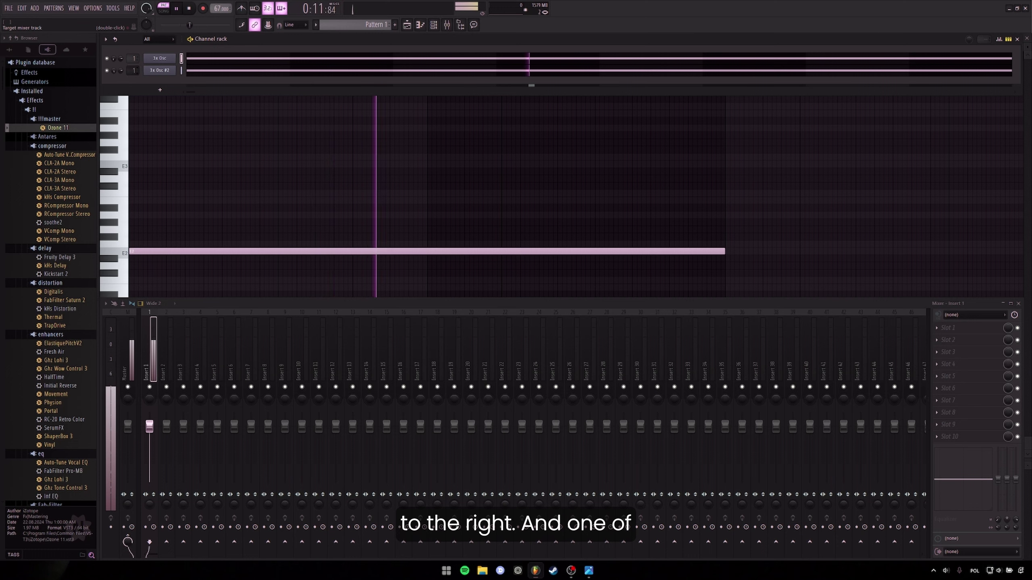
scroll(132, 71, up, 1)
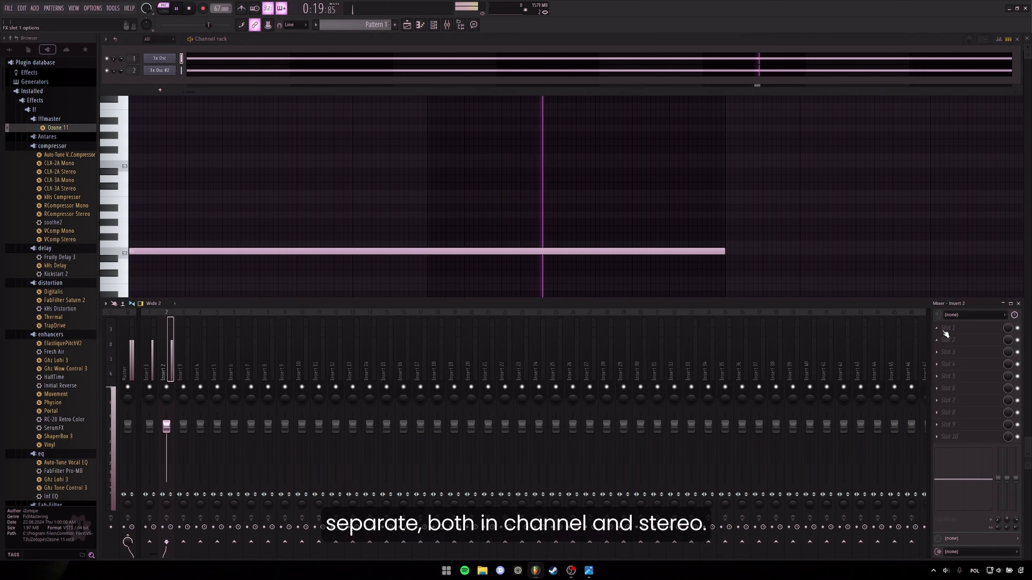
- Add a Frequency Shifter to the first effect slot of mixer insert 2 and set its frequency to 11 Hz
click(946, 333)
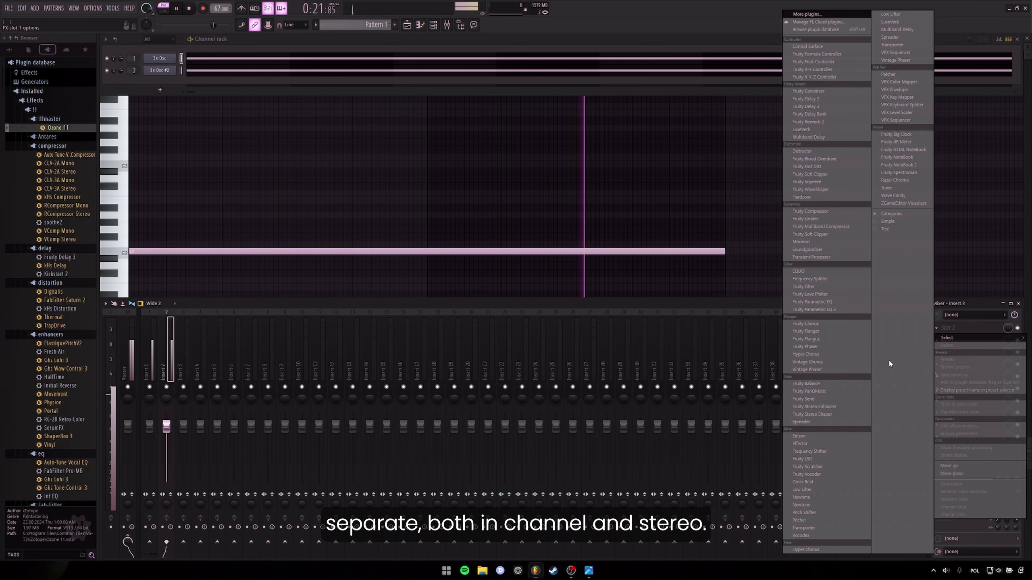
click(809, 452)
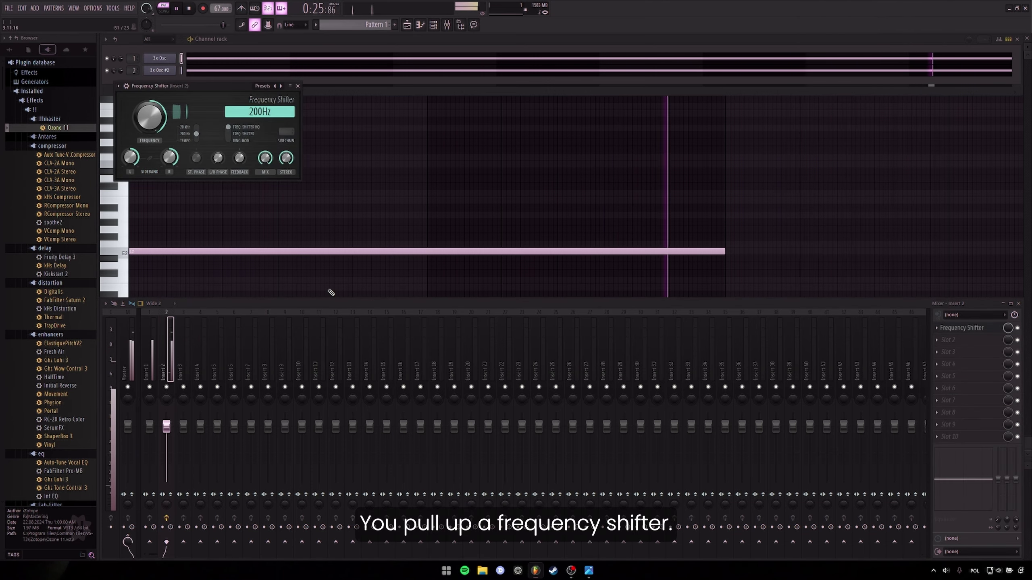
click(588, 571)
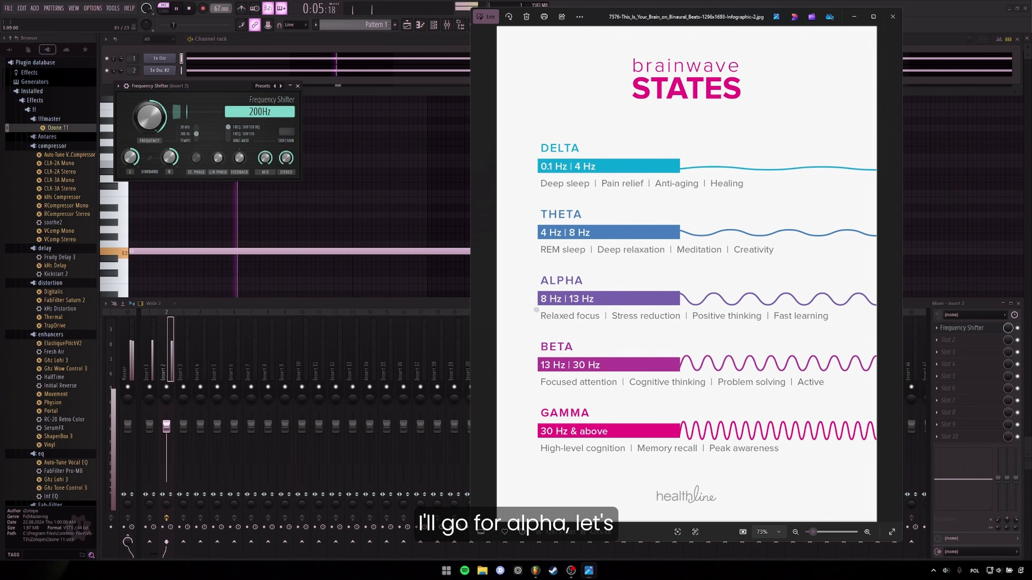
right_click(154, 118)
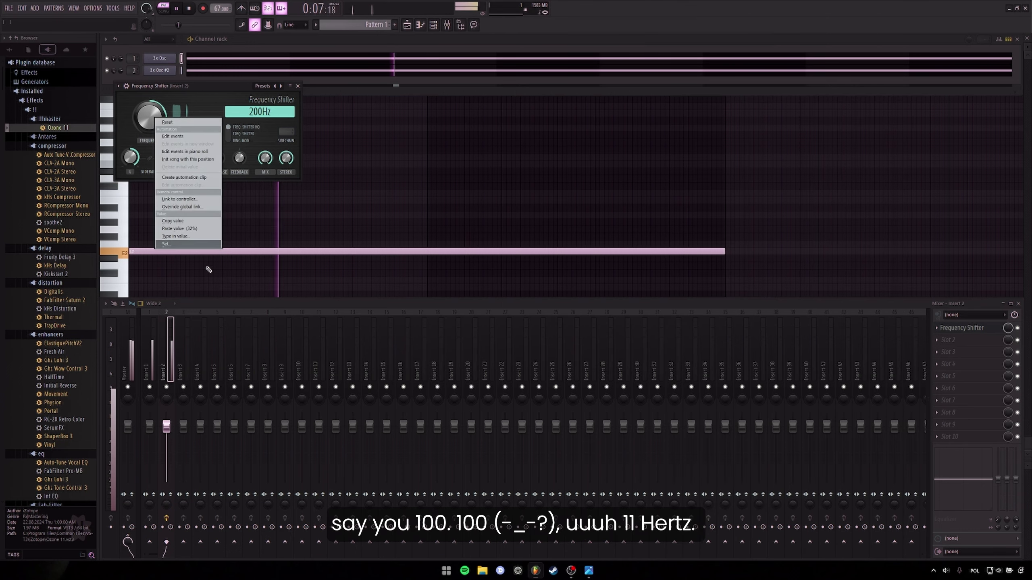
click(183, 237)
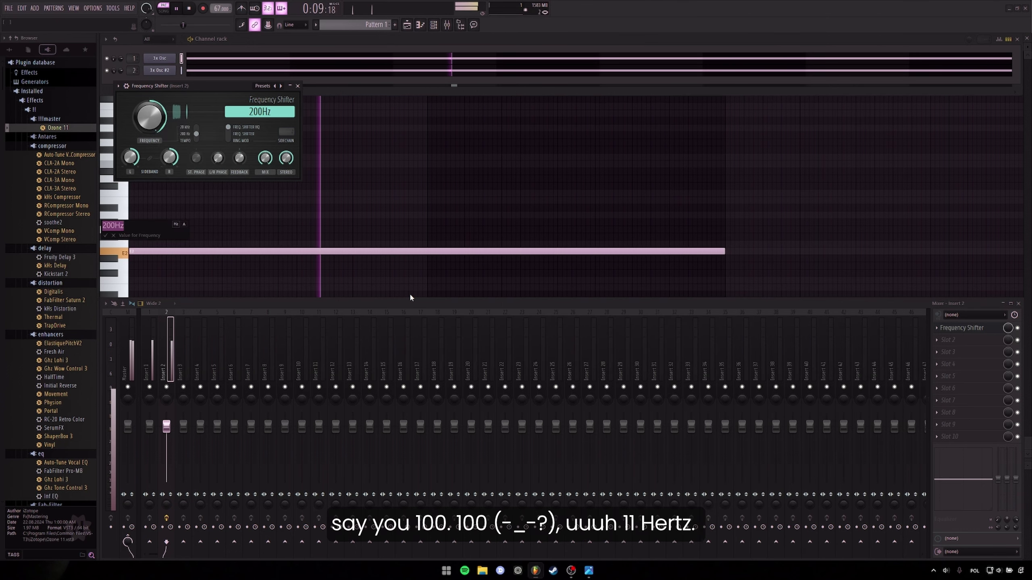
text(11)
key(Return)
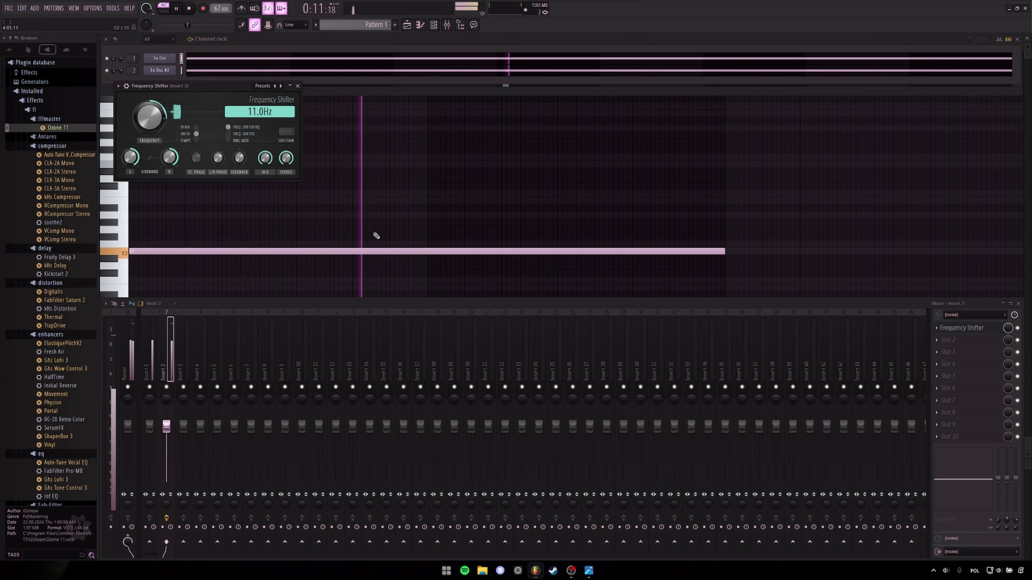
click(298, 86)
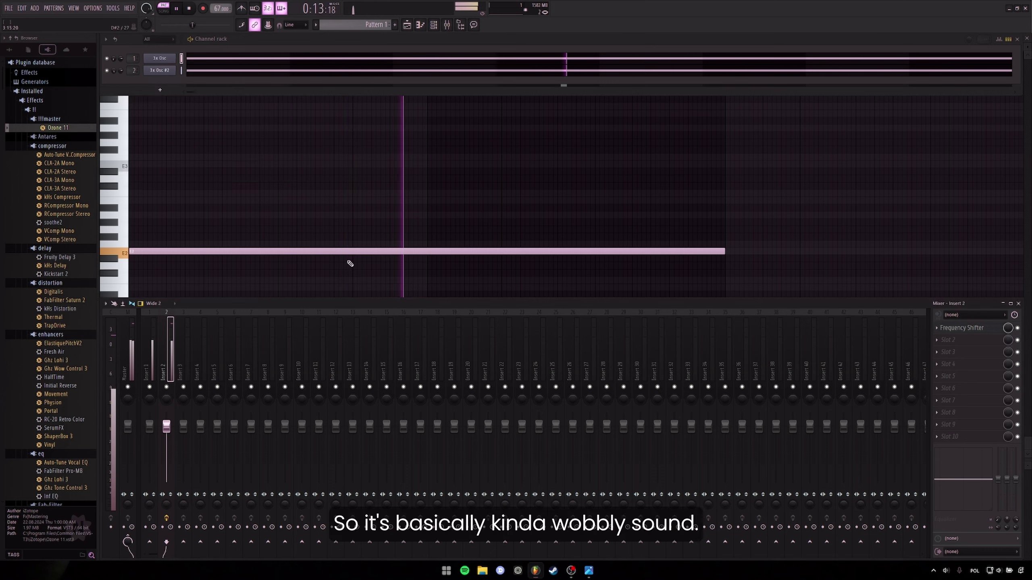
- Play the binaural beat and compare mixer inserts 1 and 2, bringing the channel rack and mixer back into view
click(156, 347)
click(169, 346)
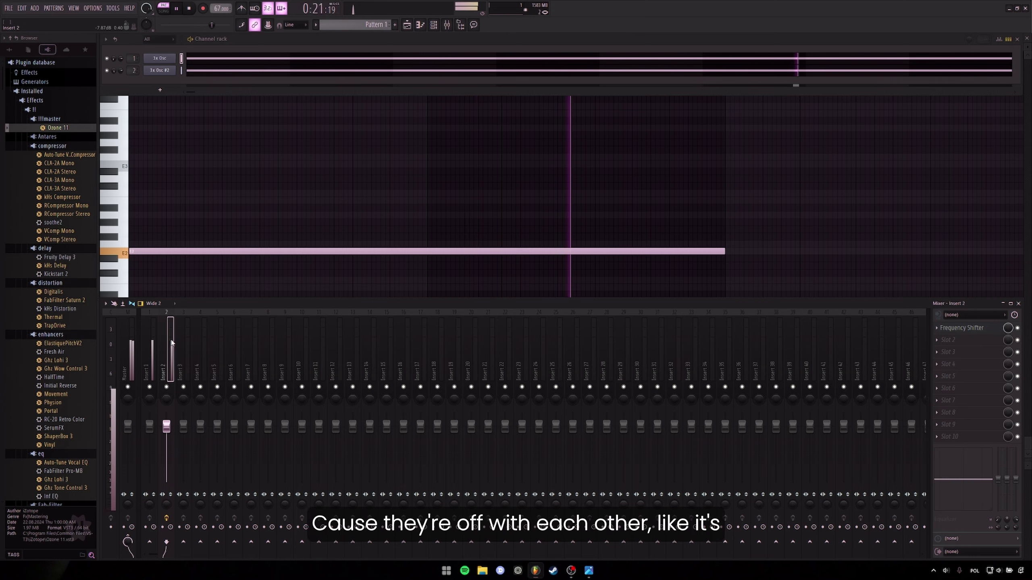
click(154, 345)
click(173, 346)
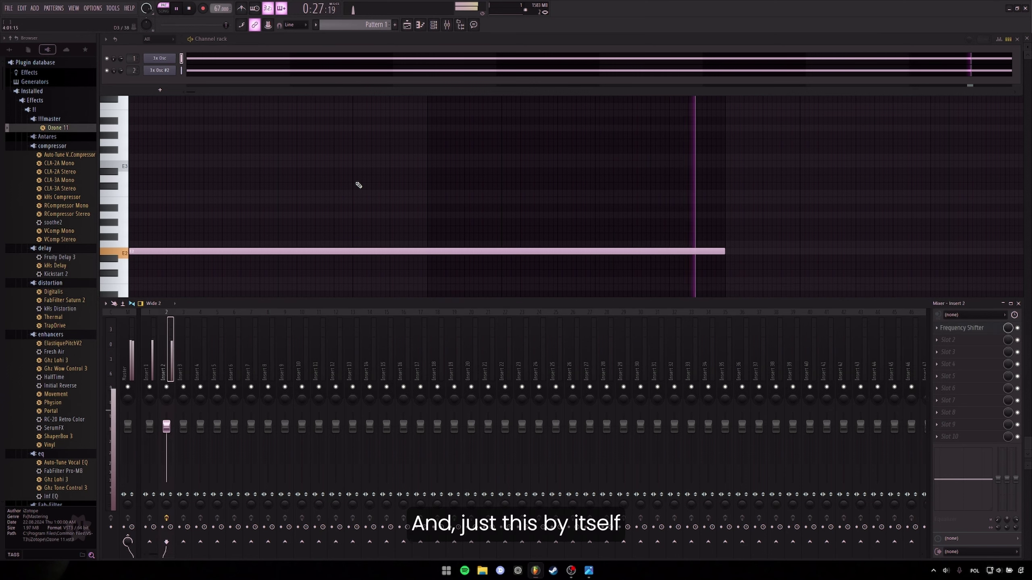
scroll(358, 187, up, 3)
key(Escape)
key(Escape)
key(Escape)
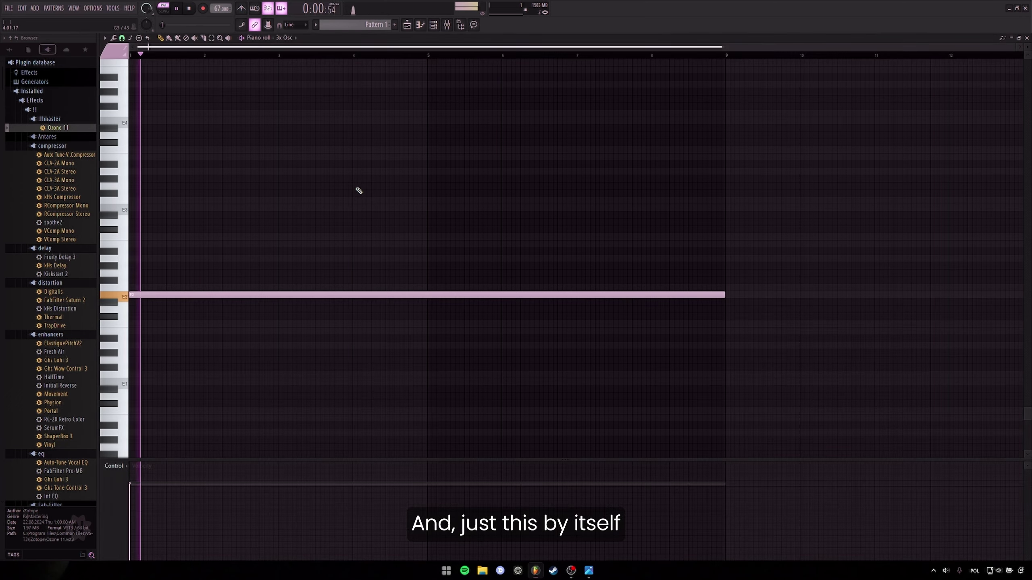
click(433, 25)
click(447, 24)
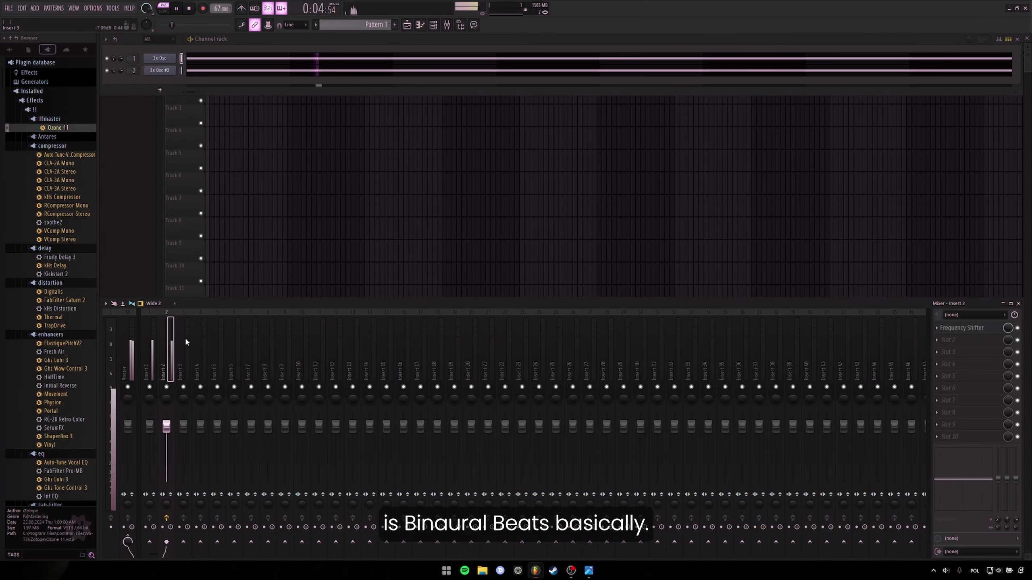
scroll(368, 220, up, 1)
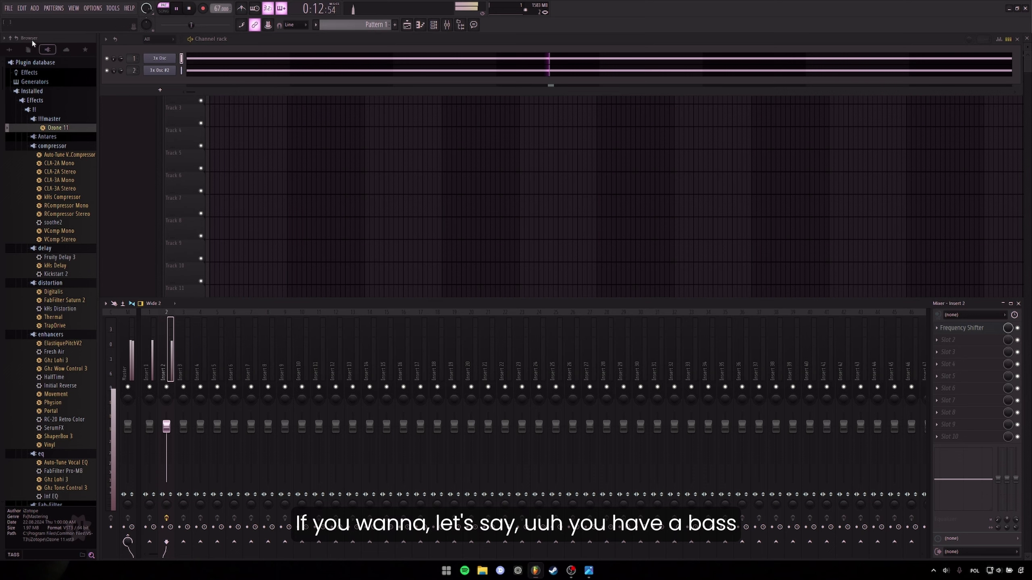
- Add Serum as a new channel below the two 3x Osc channels and load a preset from its User category
scroll(27, 288, down, 15)
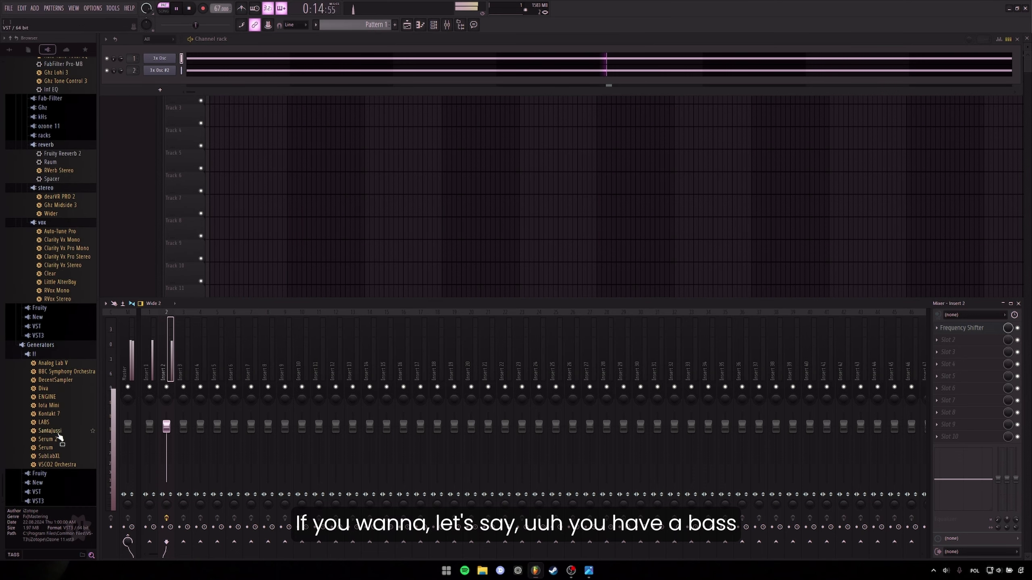
drag(55, 449, 225, 154)
drag(163, 78, 163, 80)
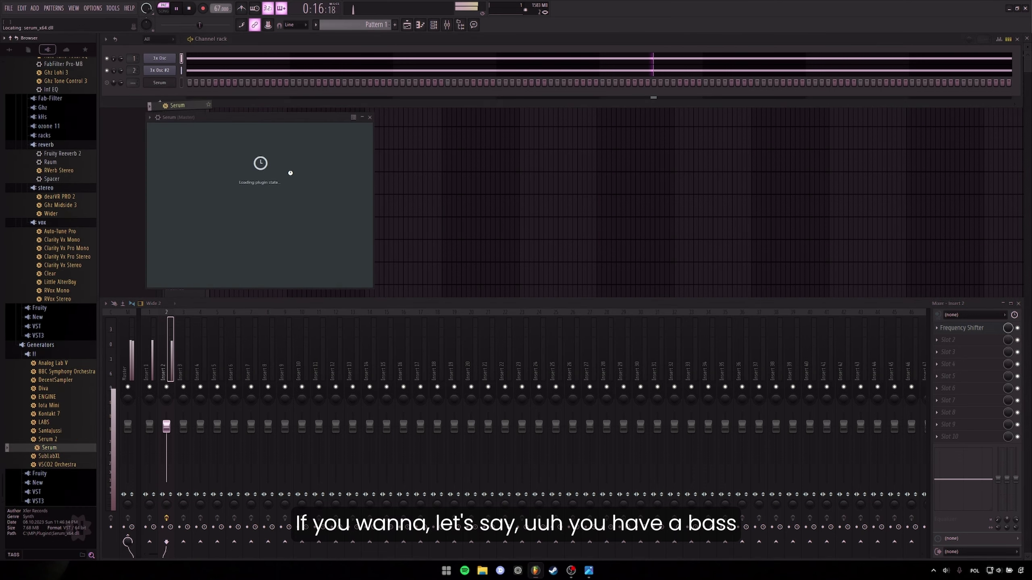
click(336, 130)
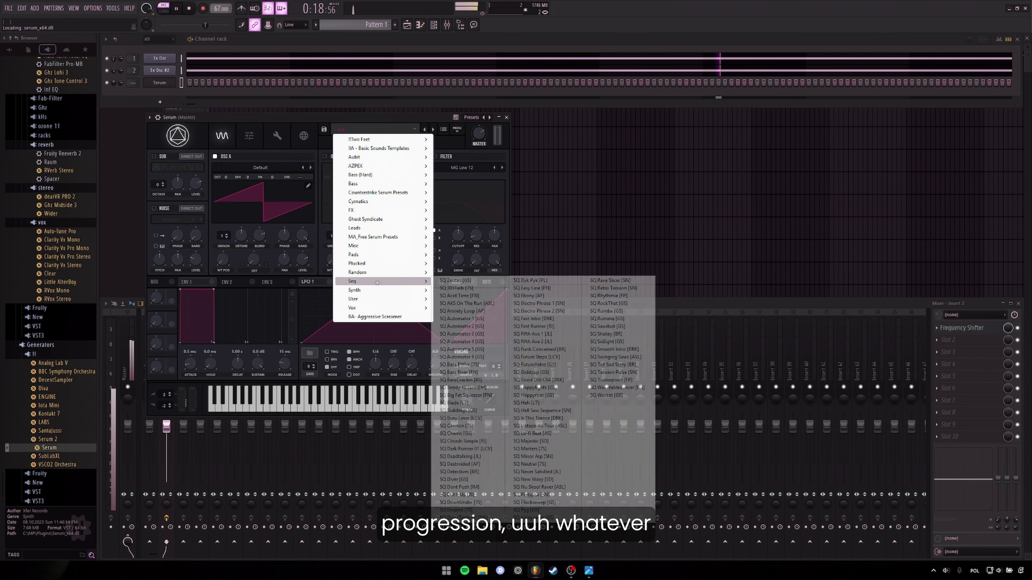
mouse_move(353, 299)
click(463, 308)
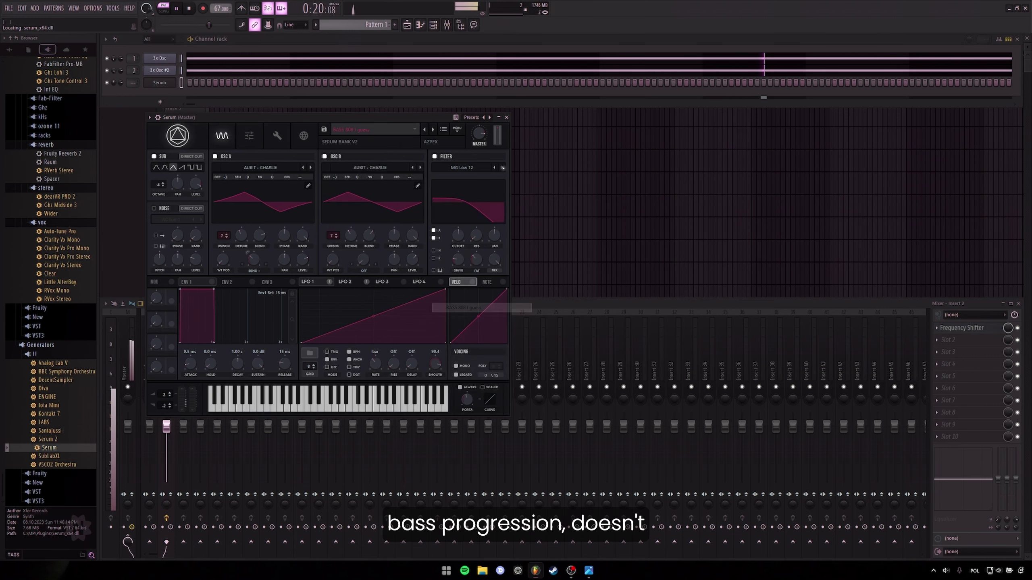
- Close Serum's plugin window and open the piano roll for the Serum channel
click(506, 117)
right_click(163, 82)
click(189, 90)
right_click(162, 84)
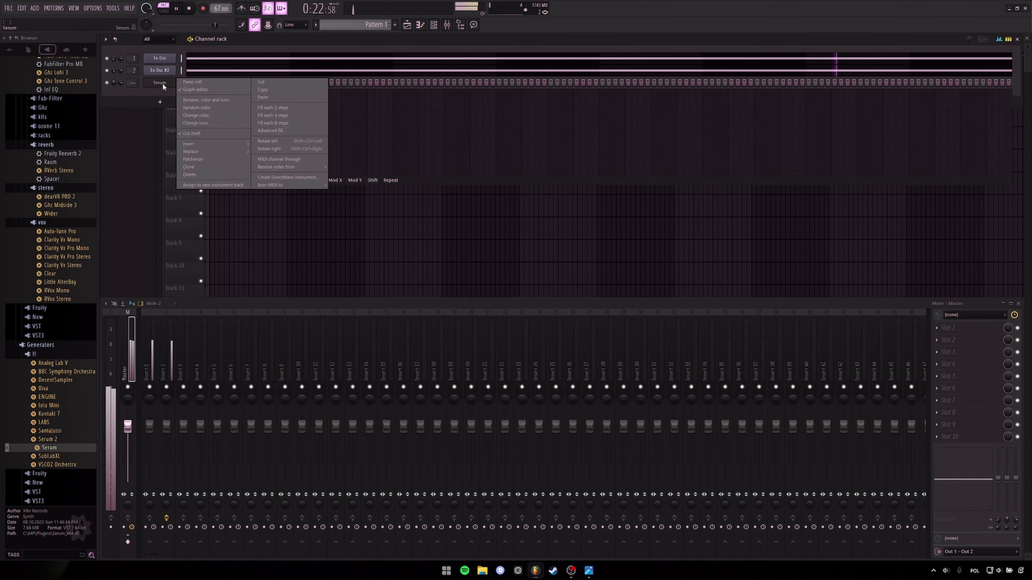
click(189, 90)
right_click(165, 81)
click(192, 82)
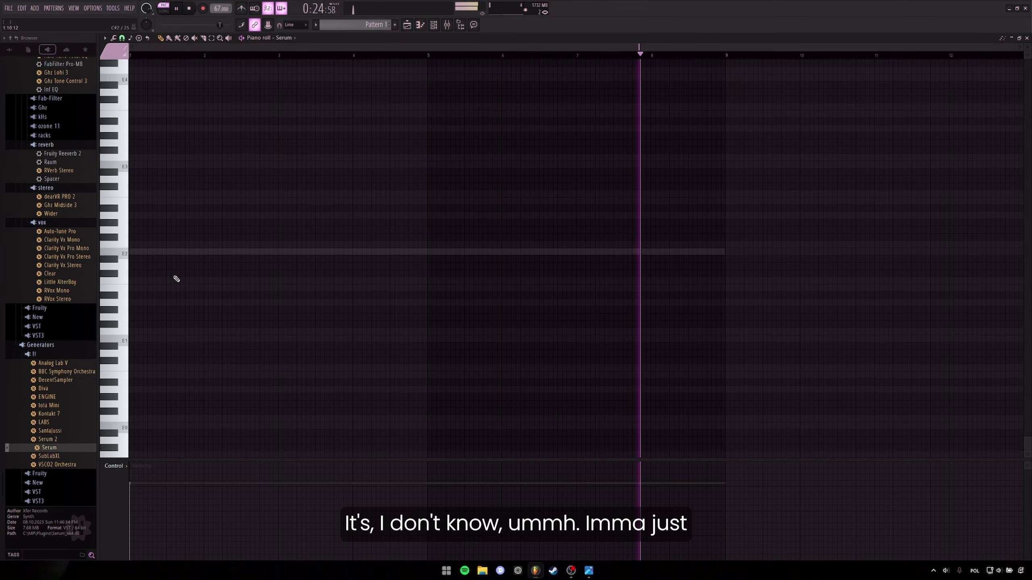
- Stop playback and draw a descending bass line of two half-bar notes followed by a one-bar note
key(space)
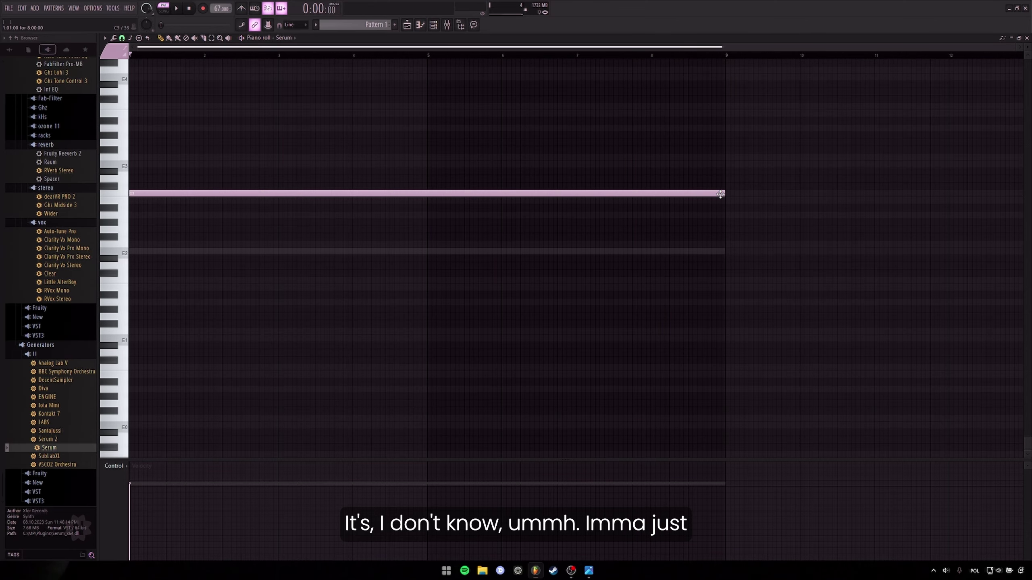
drag(722, 193, 247, 233)
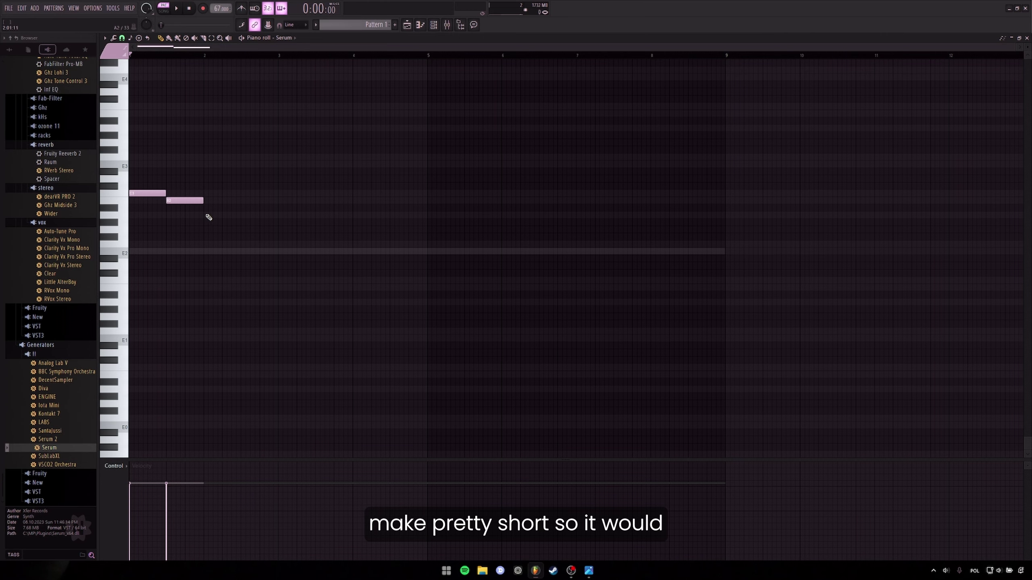
drag(239, 217, 278, 217)
scroll(242, 289, up, 3)
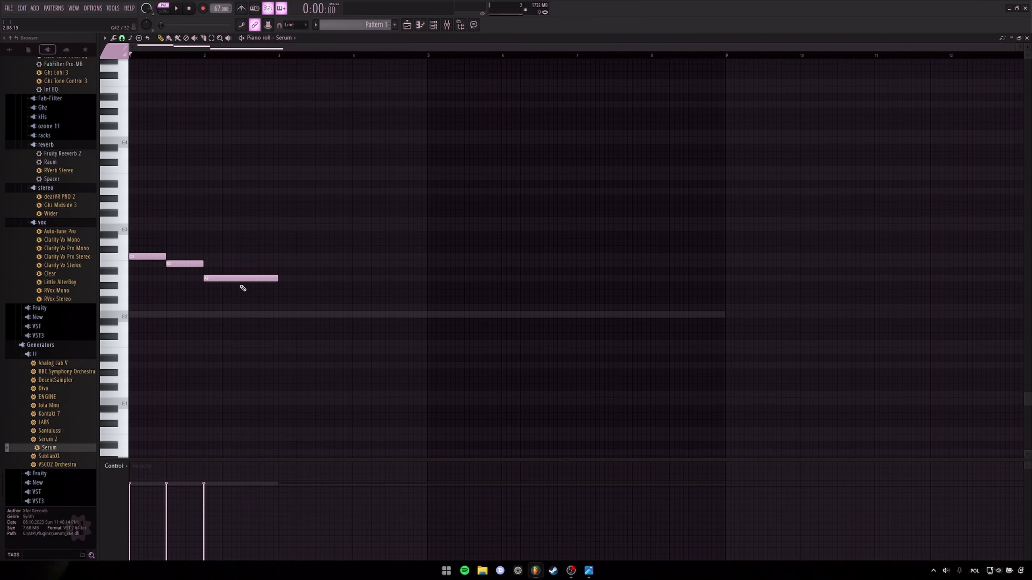
- Audition the bass line, raise all three notes by two octaves and play it again
key(space)
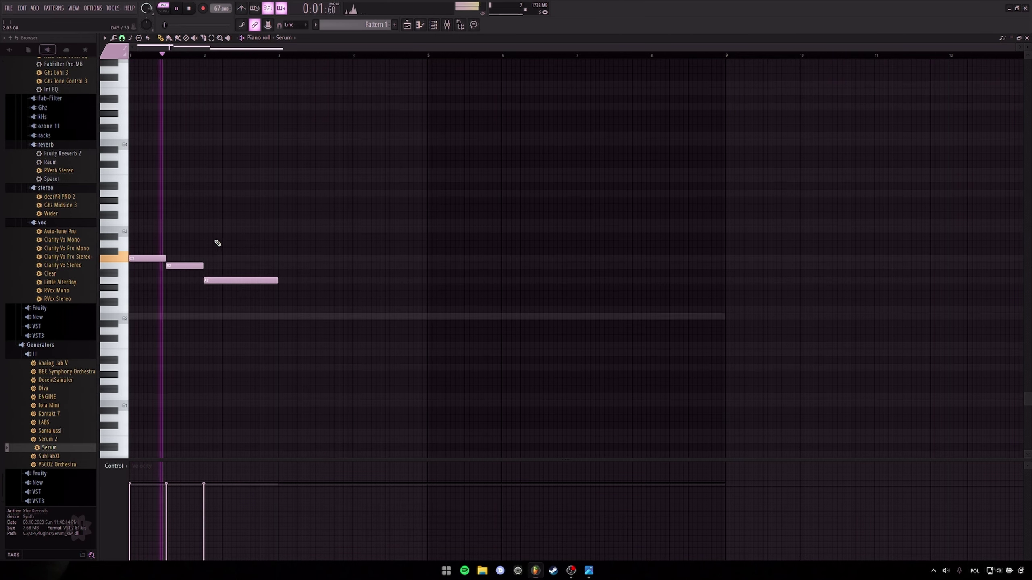
key(space)
key(ctrl+a)
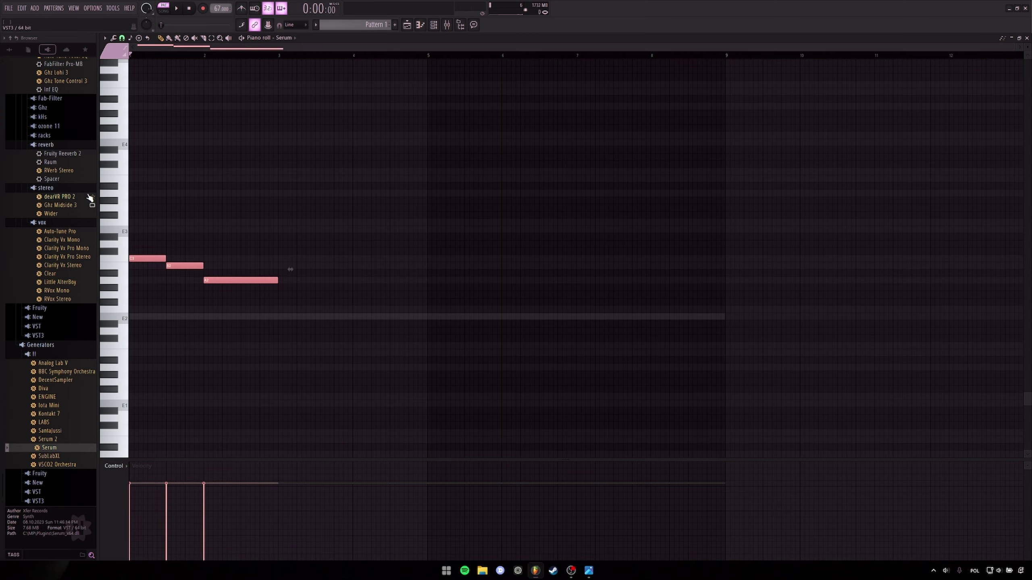
key(ctrl+Up)
key(ctrl+Up)
scroll(488, 143, up, 4)
key(space)
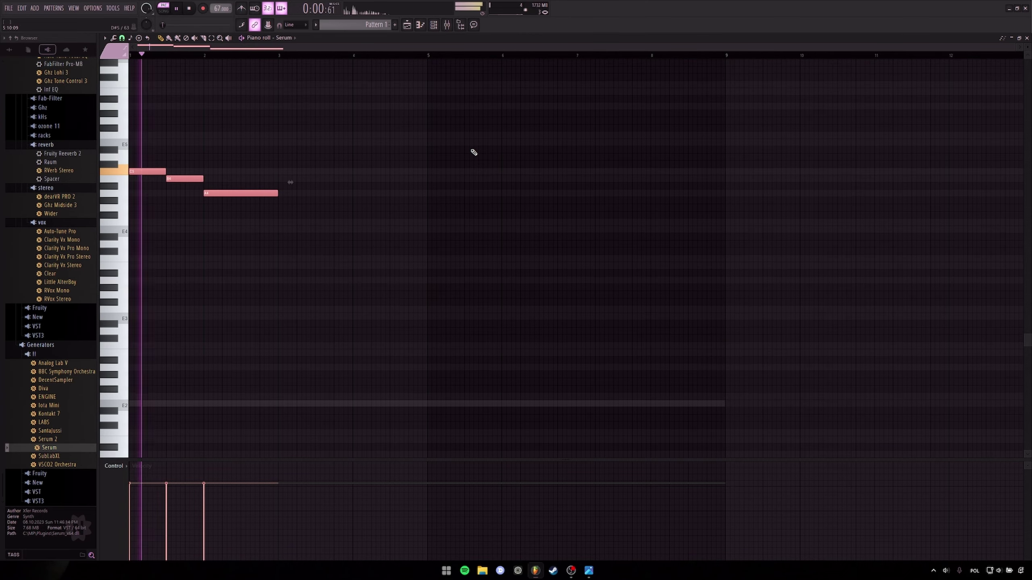
- Show the channel rack and mixer, route the Serum channel to mixer insert 7 and play the pattern
click(436, 26)
click(448, 25)
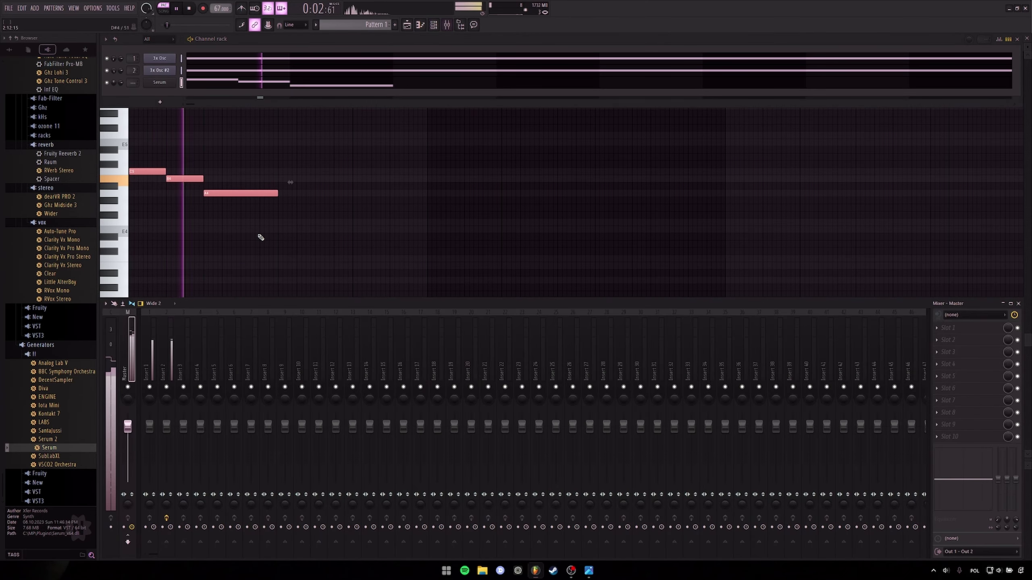
key(space)
drag(134, 83, 134, 61)
key(space)
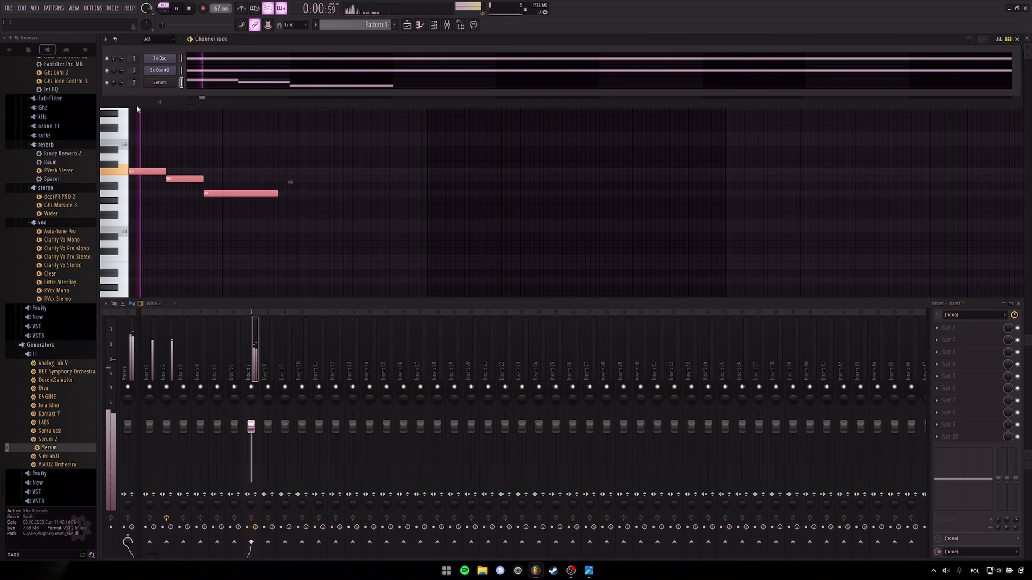
key(space)
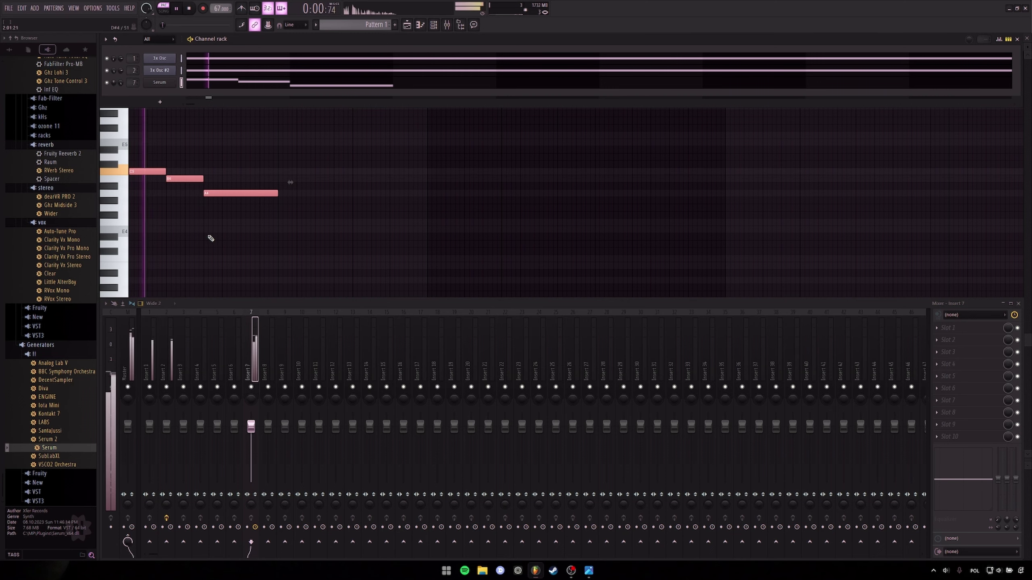
- Raise the Serum notes by one more octave and listen to the pattern with the channel rack and mixer shown
scroll(216, 243, up, 2)
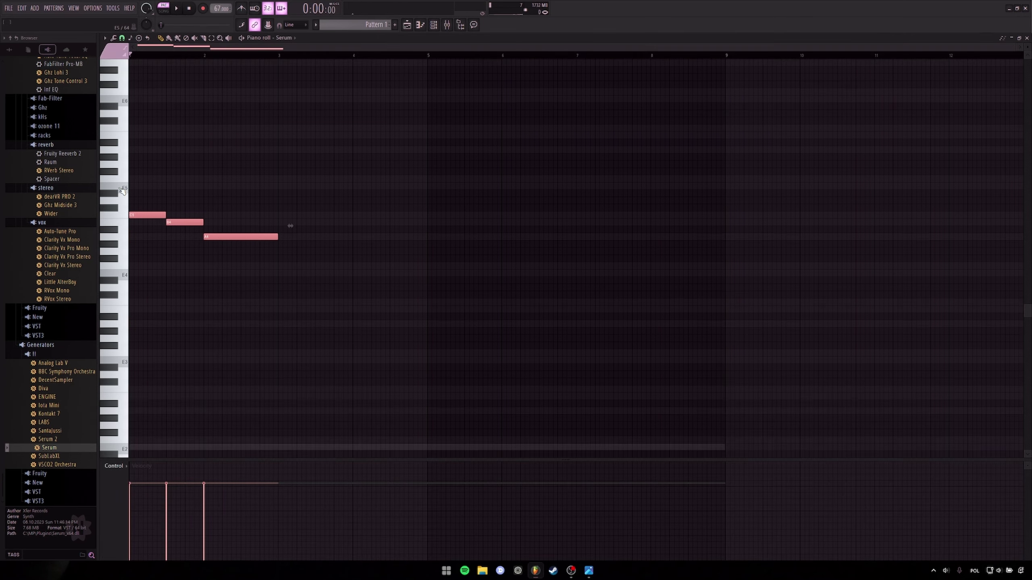
key(ctrl+Up)
key(space)
scroll(196, 166, up, 3)
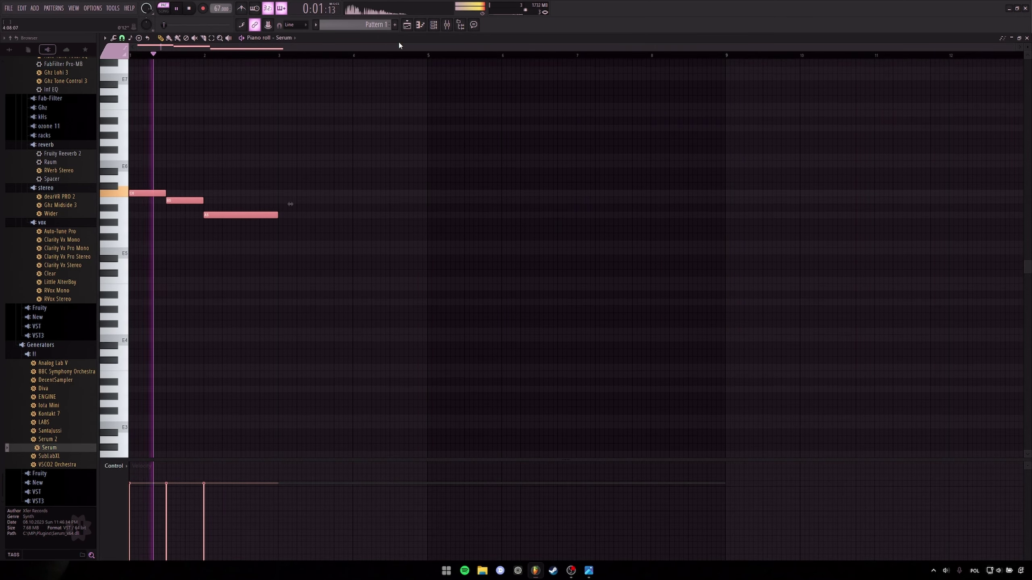
click(434, 25)
click(447, 25)
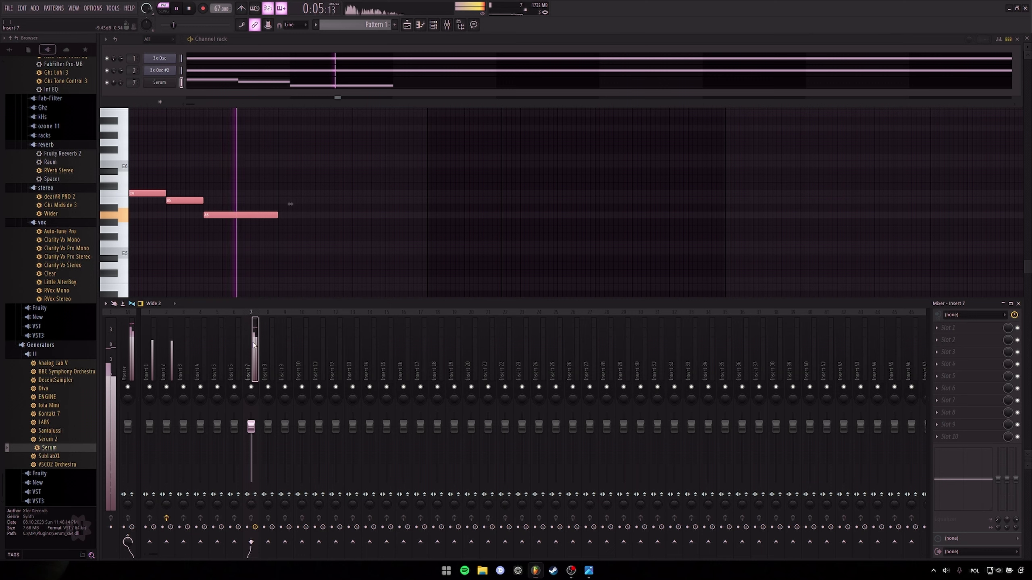
key(space)
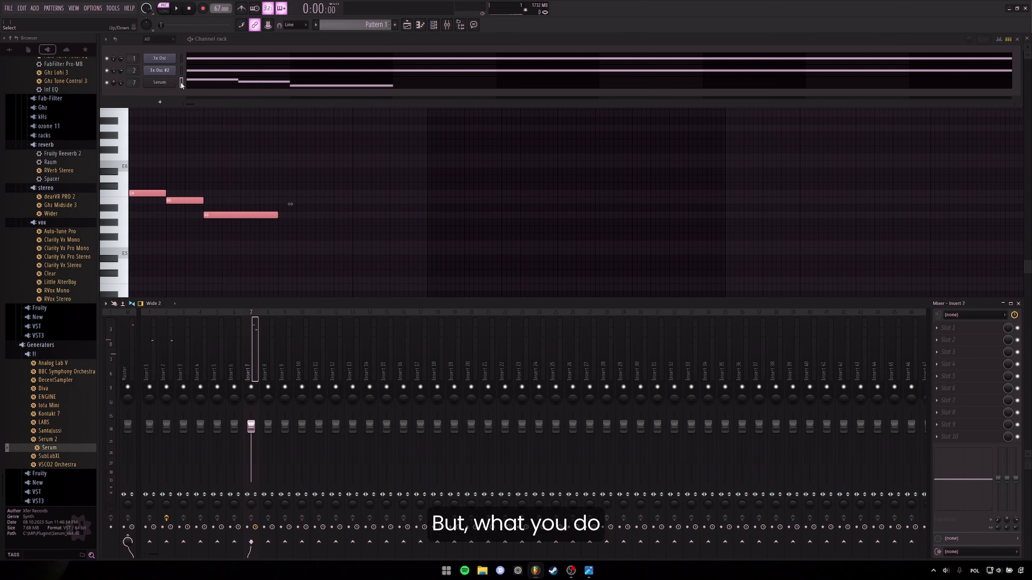
- Replace the first 3x Osc channel's long note with the Serum notes and lower them by three octaves
click(182, 60)
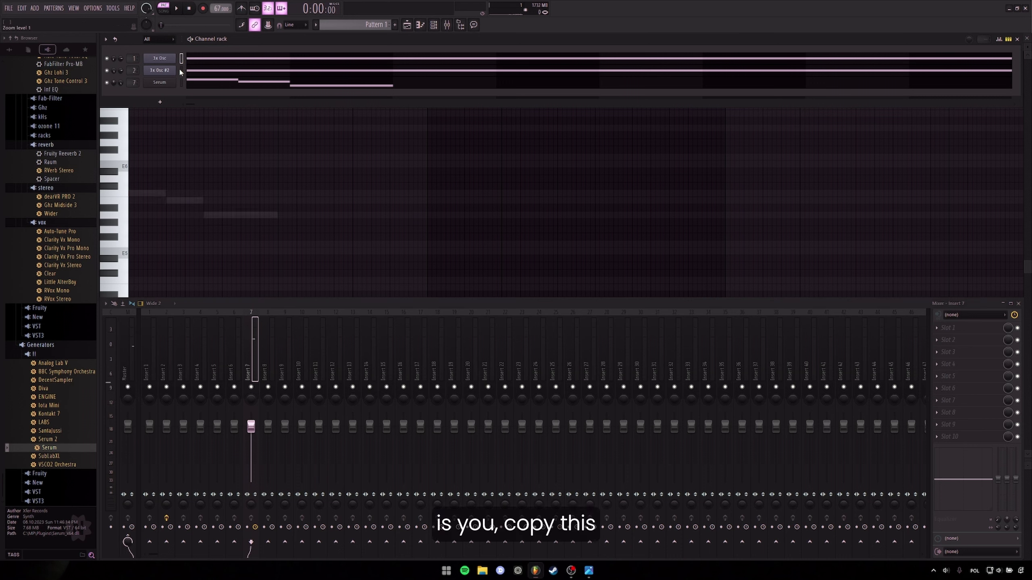
click(182, 71)
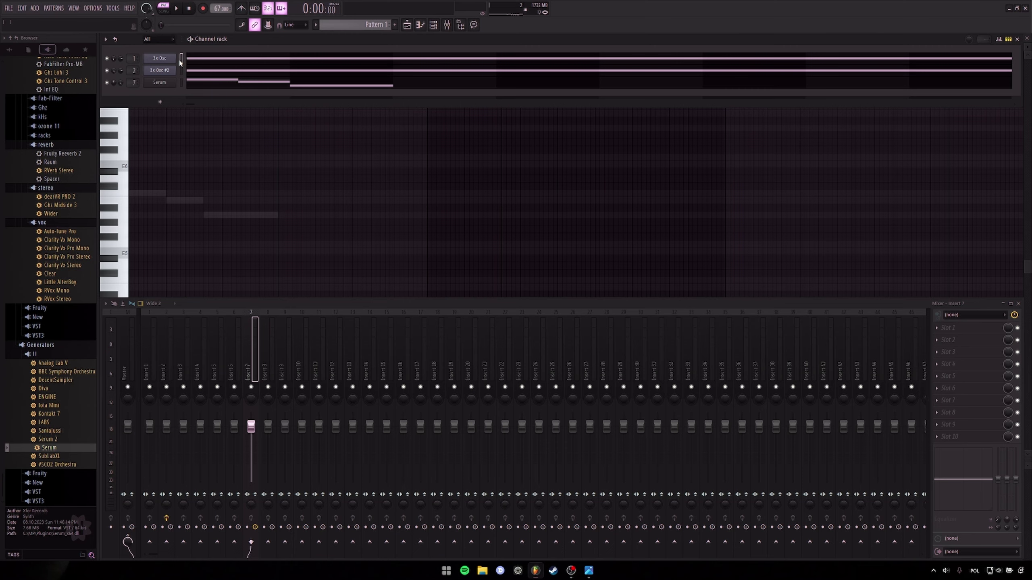
click(219, 63)
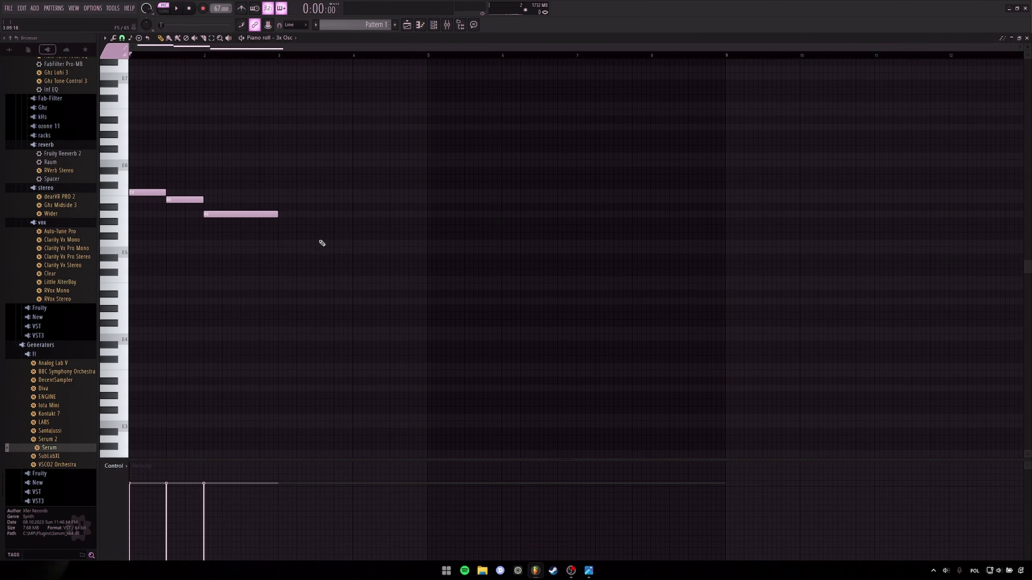
scroll(285, 199, down, 5)
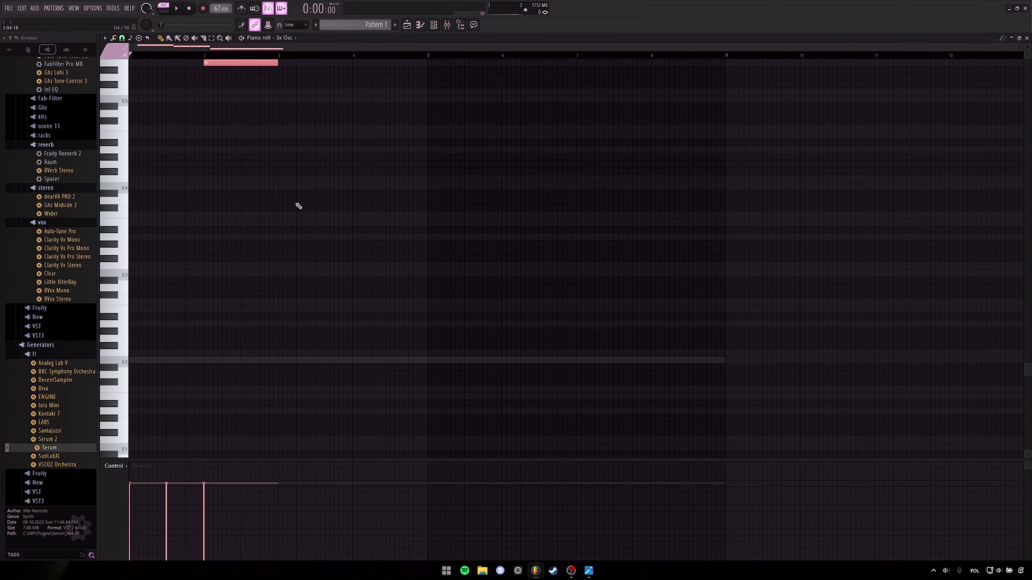
key(ctrl+Down)
key(ctrl+Down)
key(ctrl+Up)
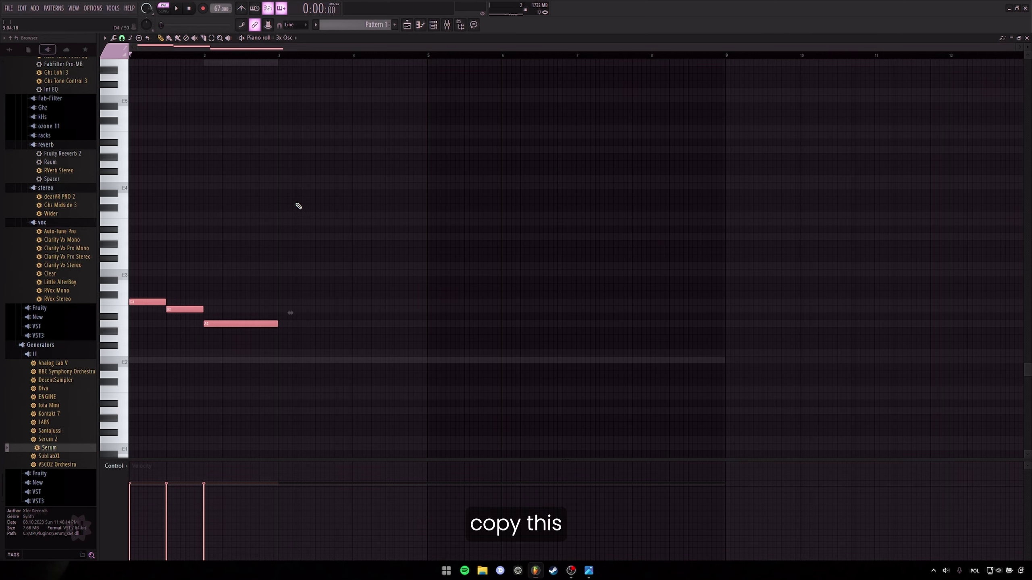
scroll(317, 143, up, 5)
scroll(317, 144, down, 5)
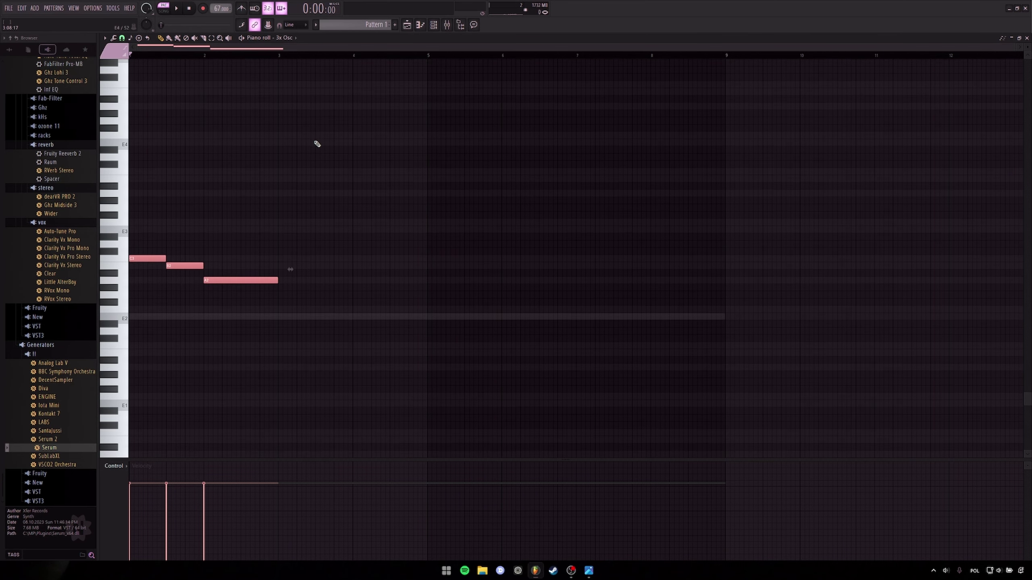
- Replace the long note of 3x Osc #2 with the same three lowered notes and bring back the mixer
click(442, 27)
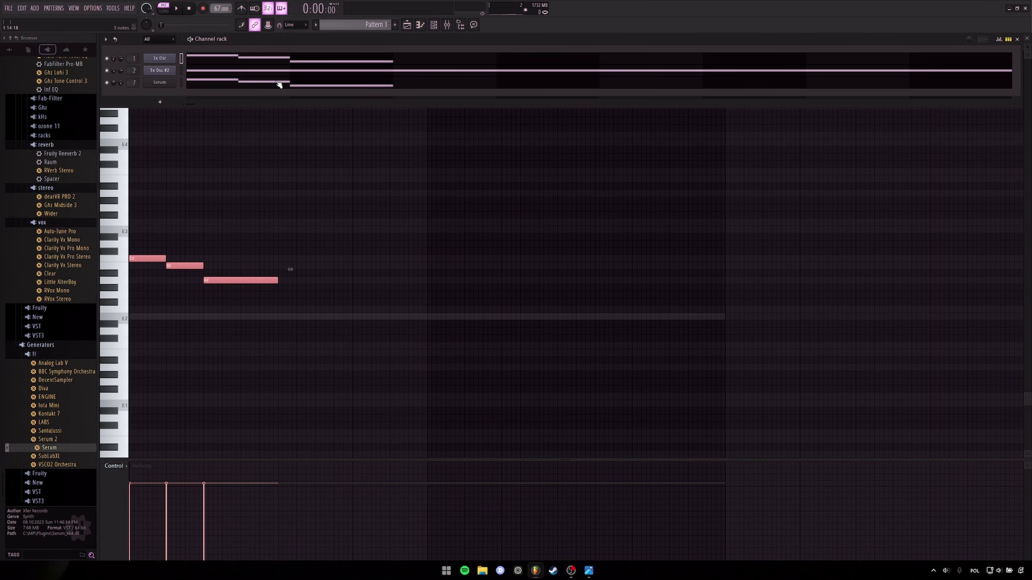
click(181, 71)
key(ctrl+v)
scroll(284, 173, up, 3)
click(447, 26)
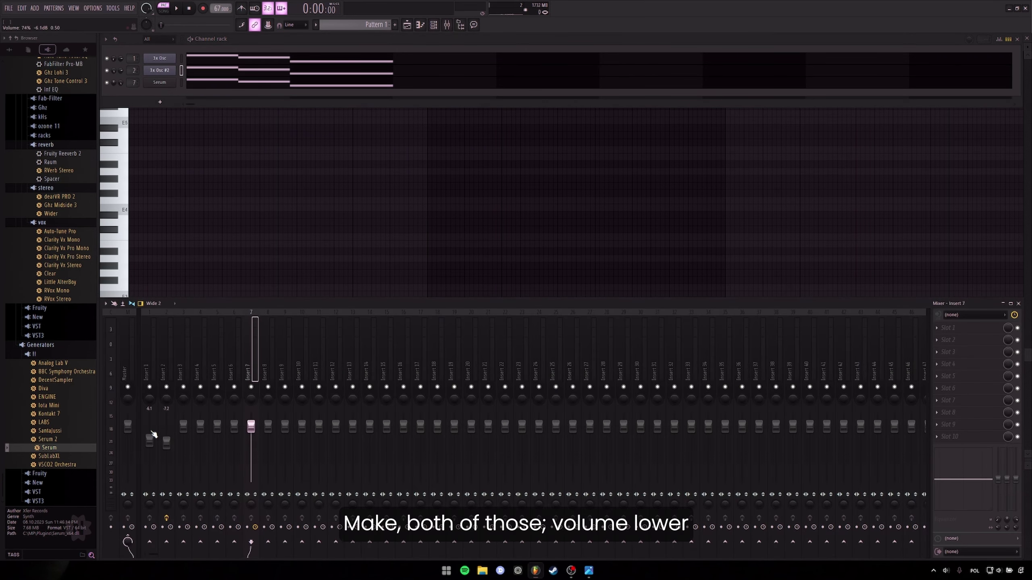
- Lower the volume of mixer inserts 1 and 2 to about -9.4 dB each and play back the mix
drag(166, 443, 166, 448)
drag(150, 440, 150, 444)
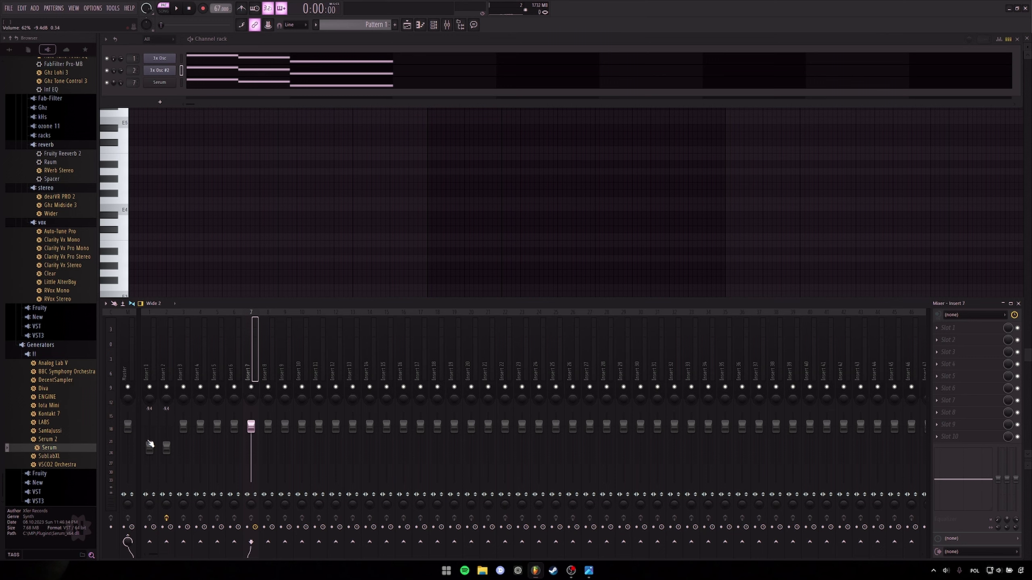
key(space)
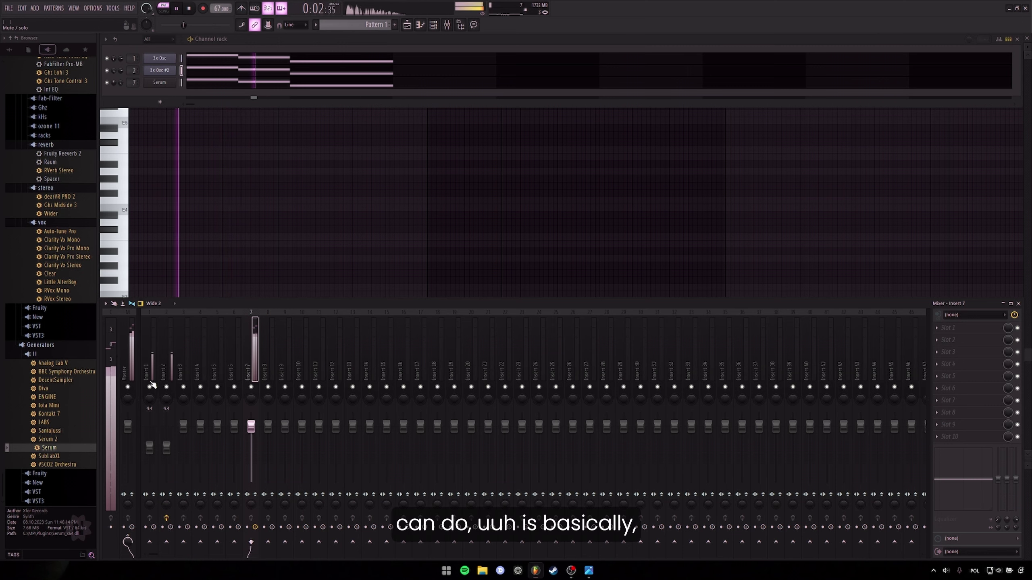
key(space)
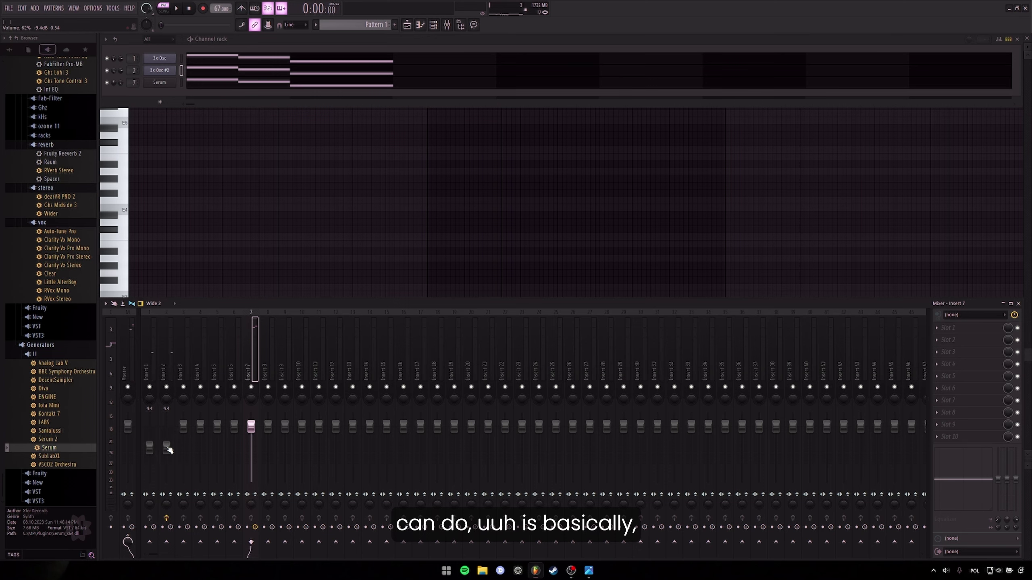
- Reset the volume of mixer inserts 2 and 1 to the default level
right_click(166, 447)
click(175, 429)
right_click(149, 447)
click(159, 428)
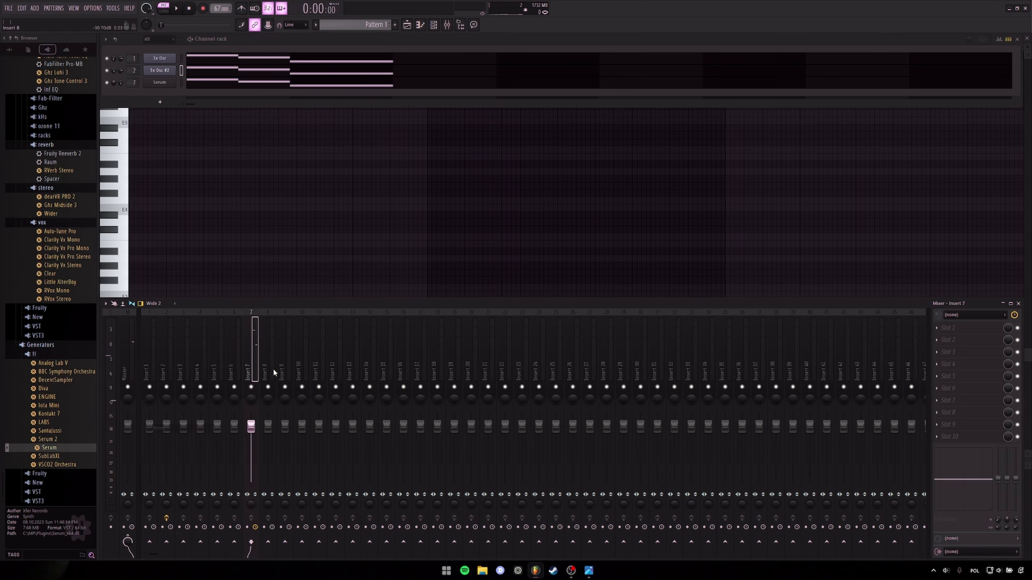
- Mute both 3x Osc channels and route Serum to mixer insert 3, feeding inserts 1 and 2
scroll(270, 175, down, 2)
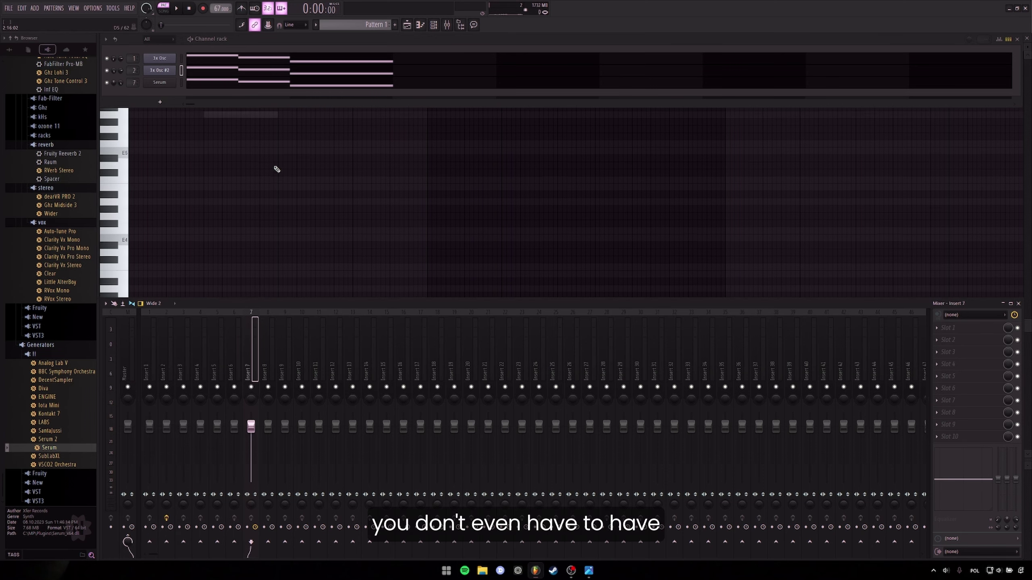
scroll(274, 166, up, 8)
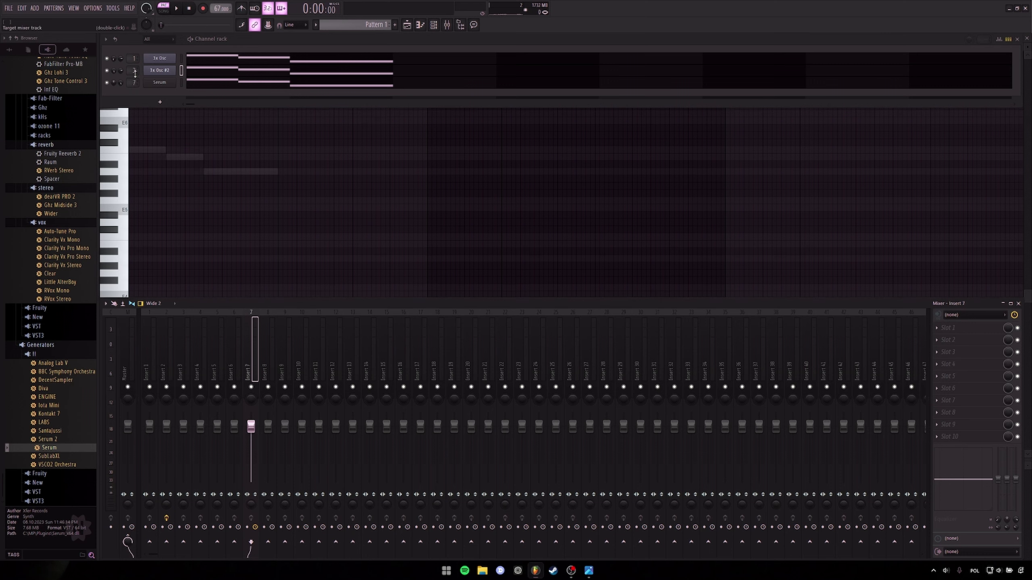
drag(112, 74, 134, 92)
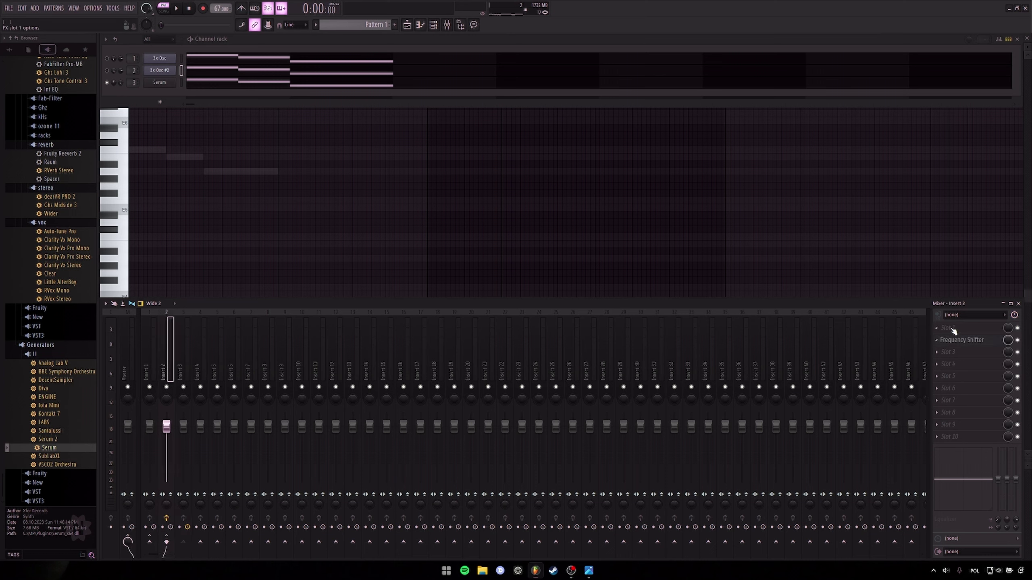
- Add Fruity Stereo Shaper before the Frequency Shifter on insert 2, silence its left channel, and play the pattern briefly
click(952, 329)
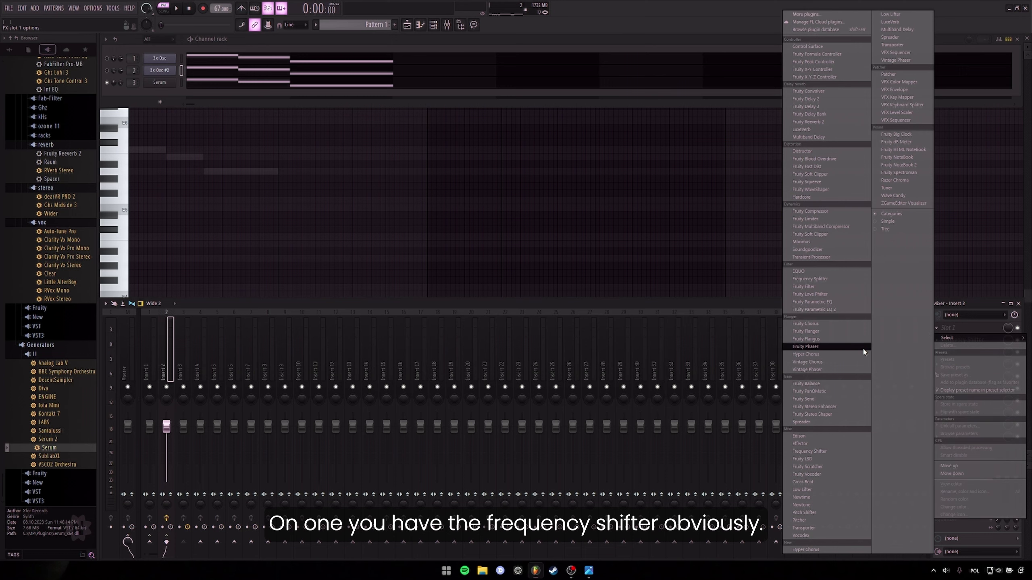
click(818, 414)
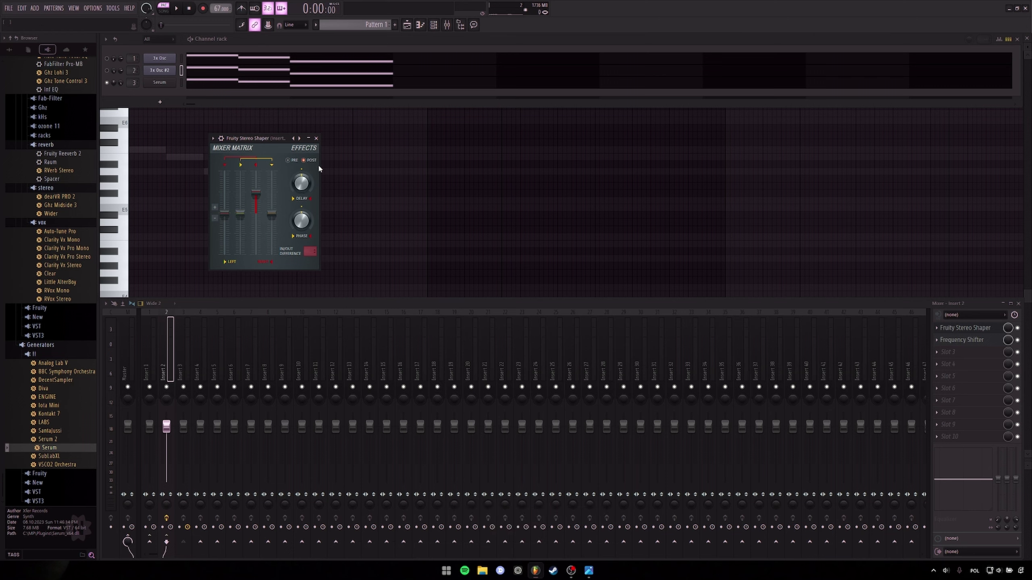
click(316, 139)
key(space)
key(space)
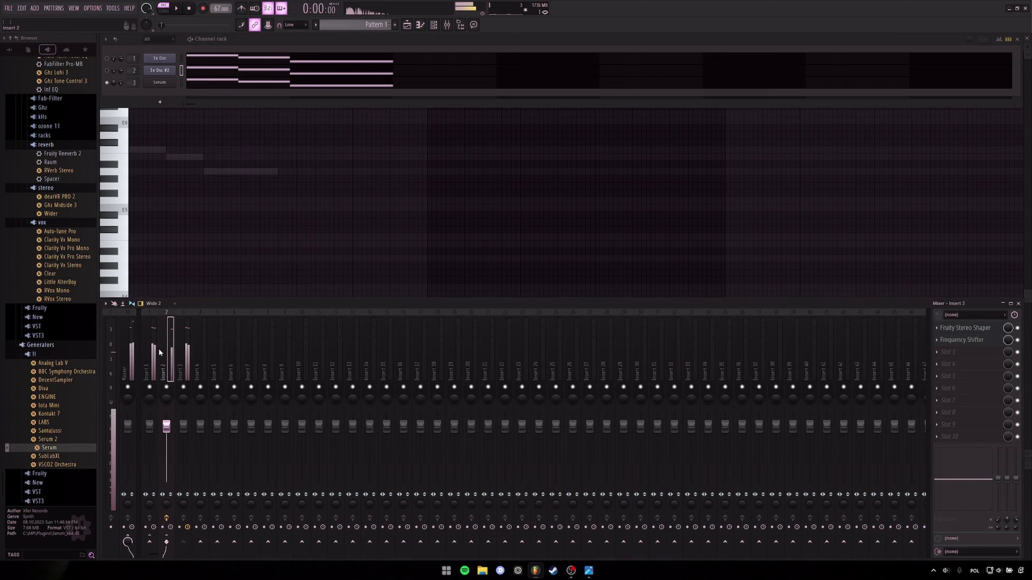
- Add Fruity Stereo Shaper to insert 1 with the right channel turned down, and play the pattern to check the levels
click(154, 352)
click(966, 335)
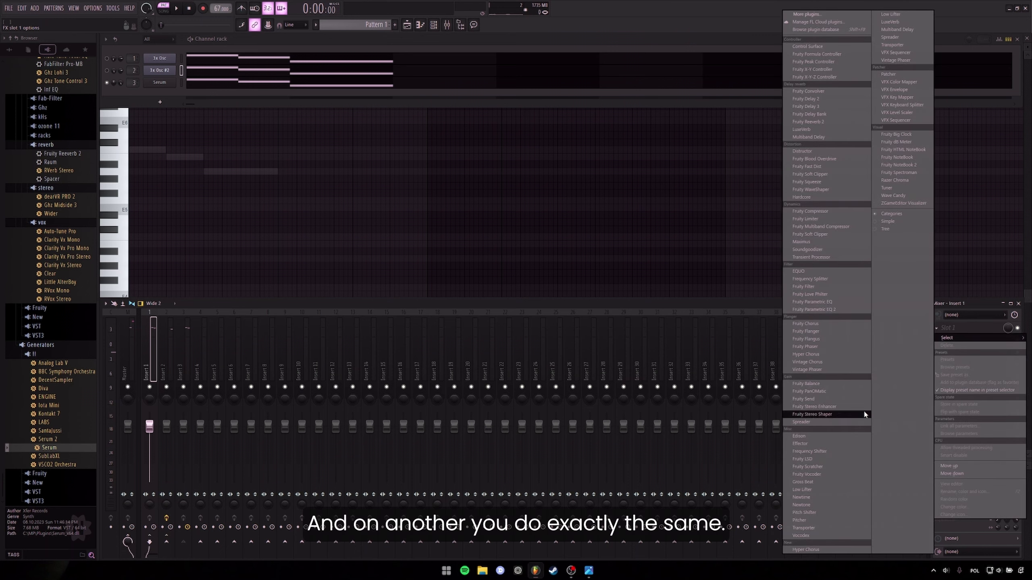
click(821, 415)
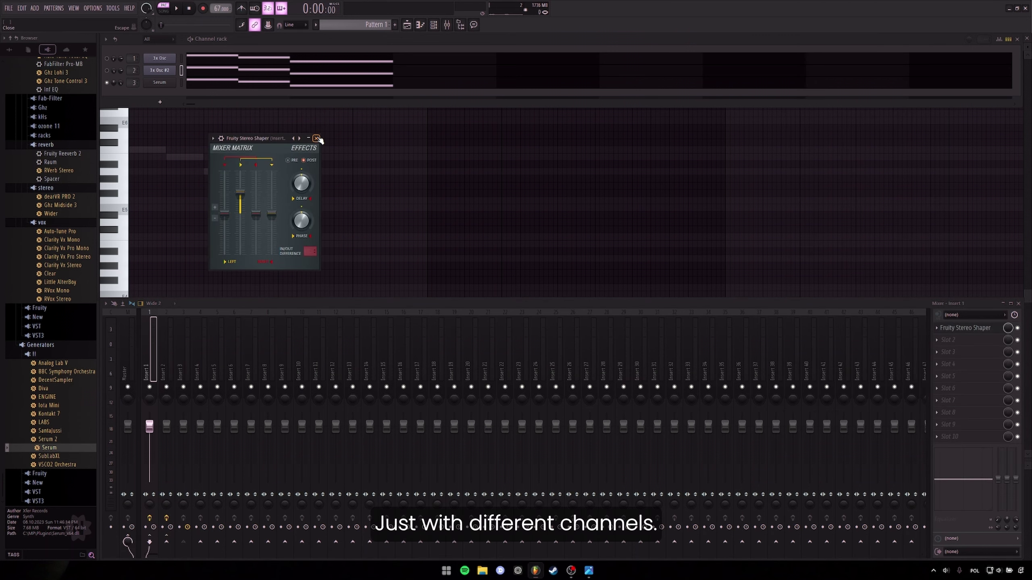
click(317, 139)
key(space)
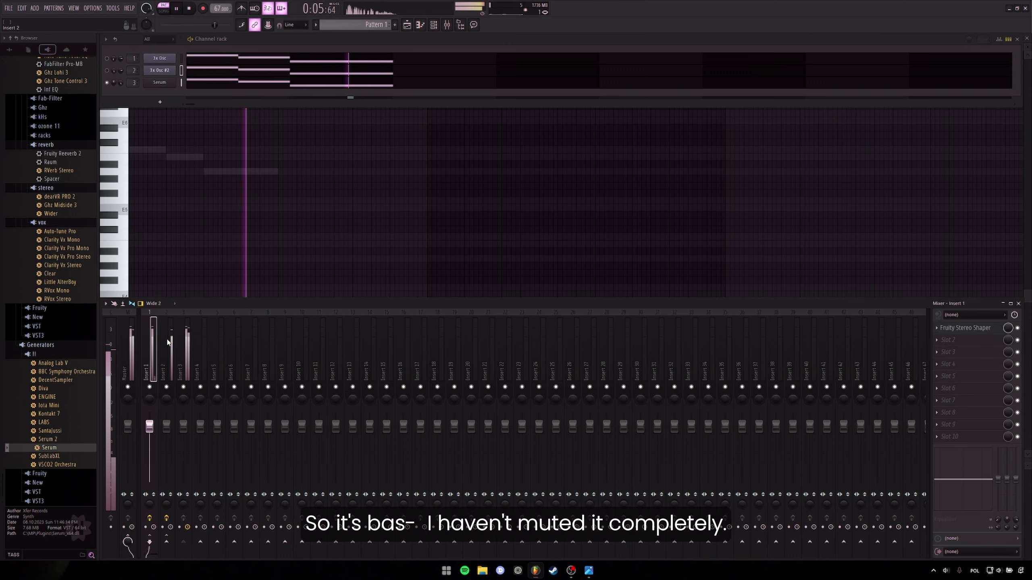
key(space)
- Pull insert 1's Stereo Shaper right channel fully down, lower the insert's volume slightly, and compare inserts 1 to 3 during playback
click(959, 328)
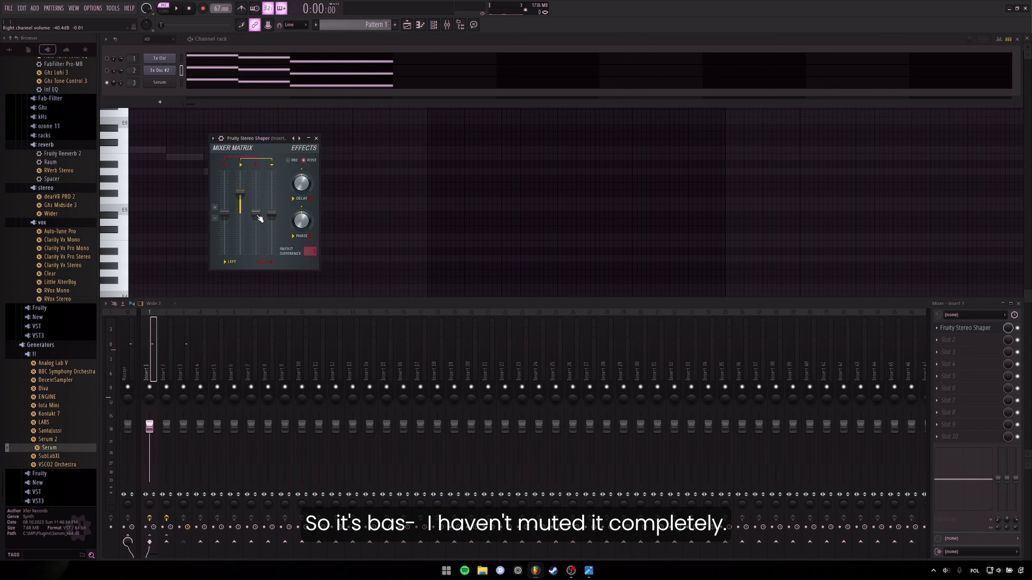
drag(256, 215, 256, 219)
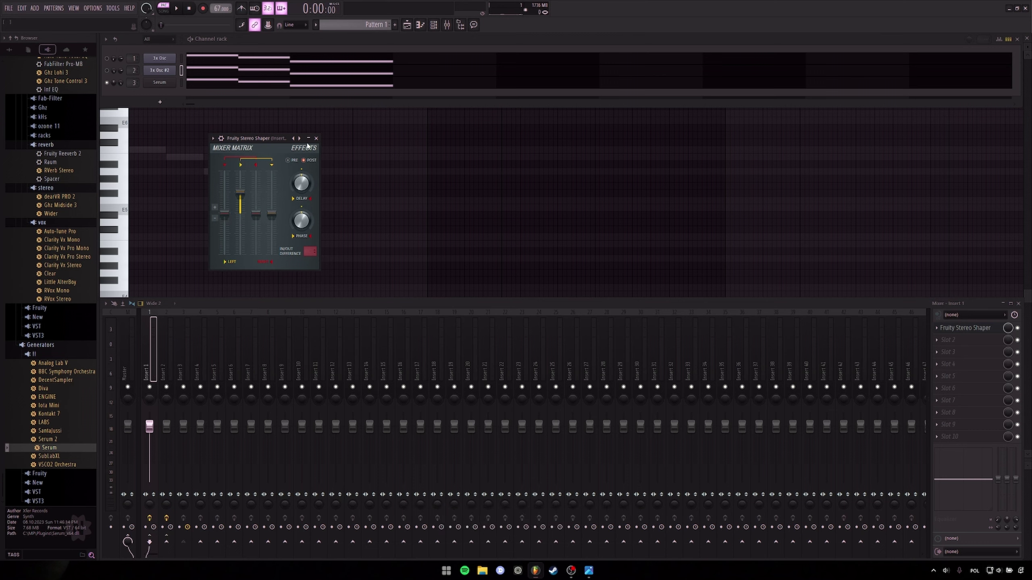
click(316, 139)
key(space)
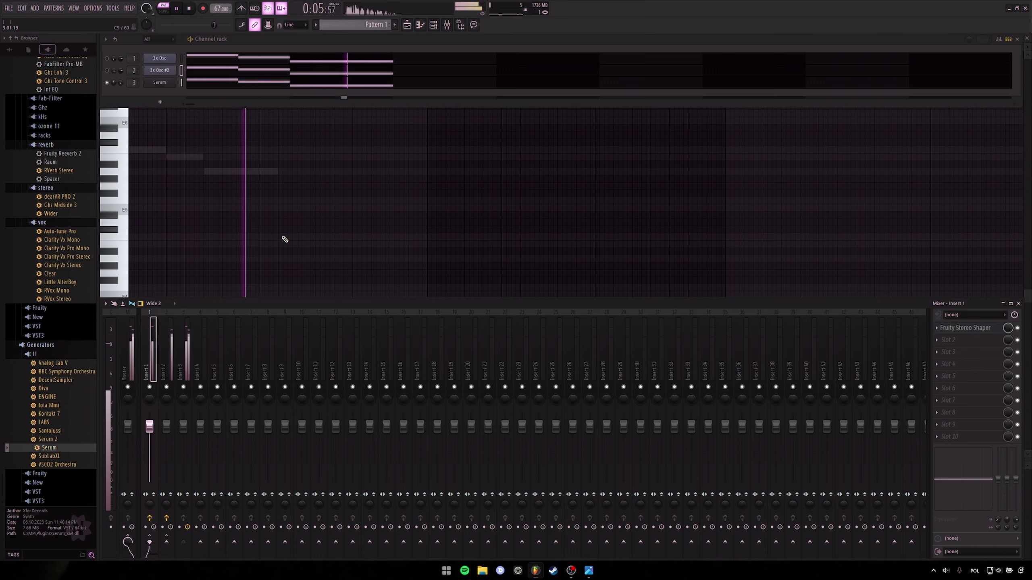
drag(150, 426, 154, 431)
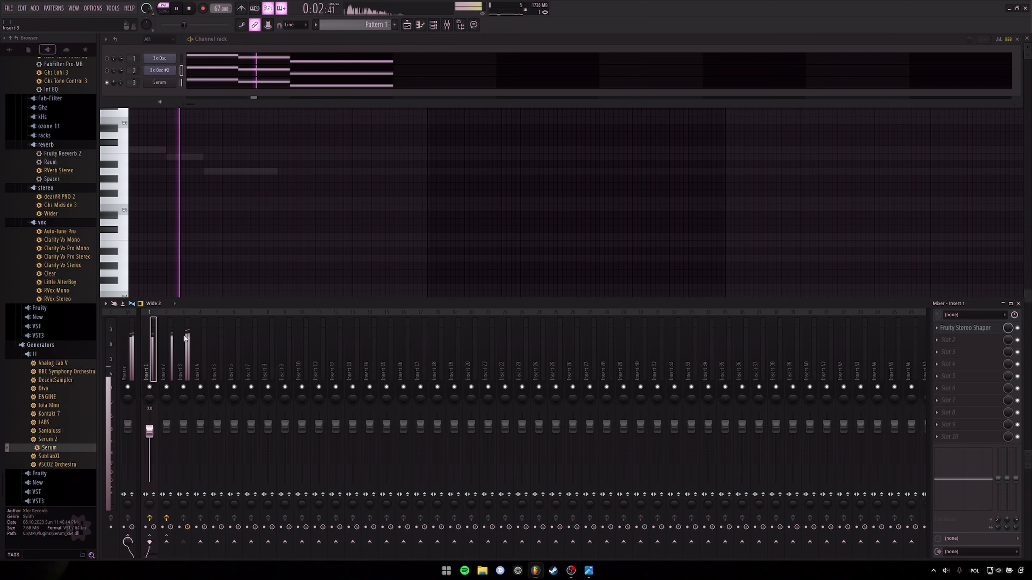
click(166, 344)
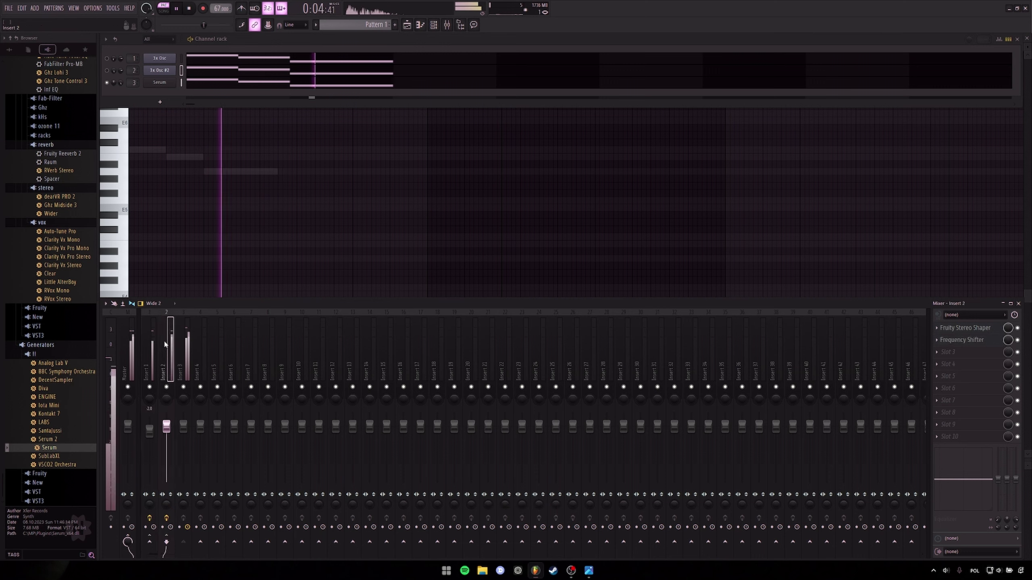
click(182, 342)
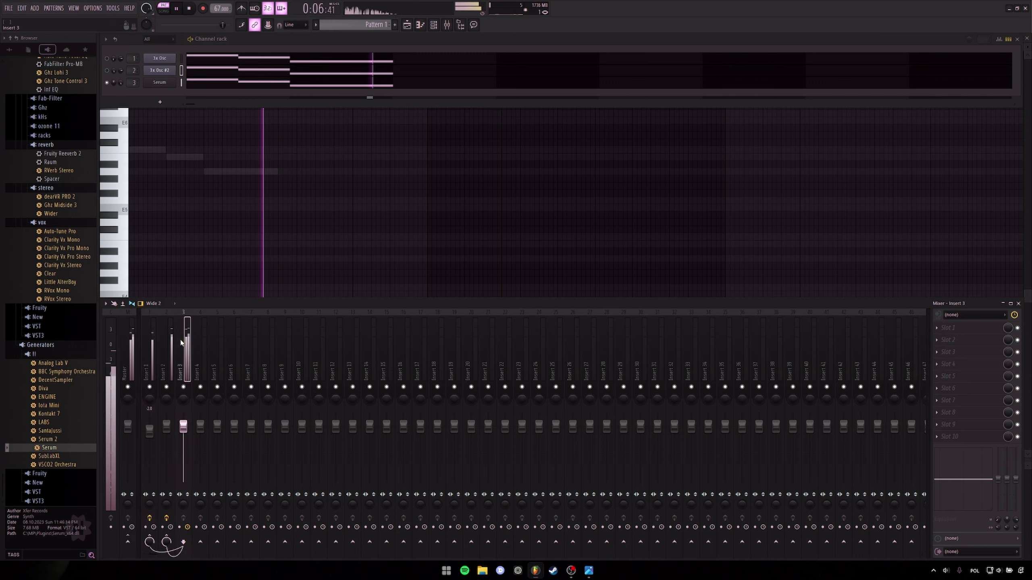
key(space)
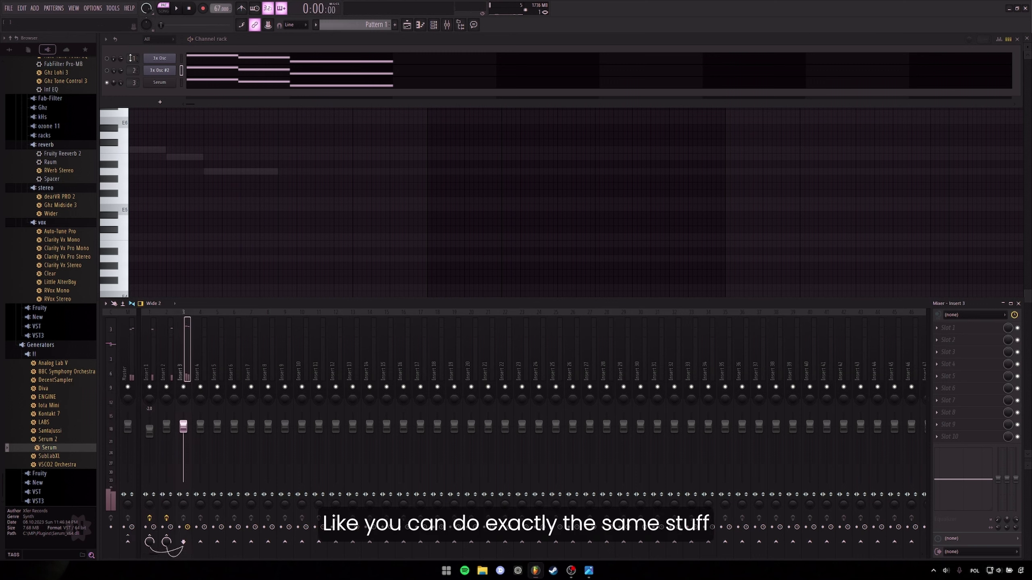
- Route both 3x Osc channels to insert 3, leave only the first one unmuted, and listen to it through inserts 1 and 2
scroll(131, 58, up, 2)
scroll(134, 70, up, 1)
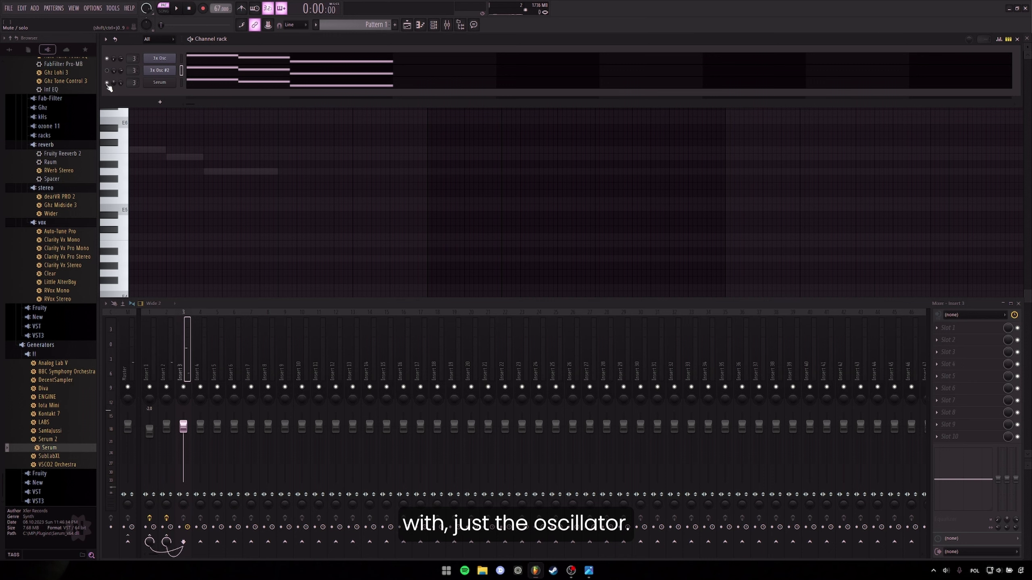
scroll(133, 70, down, 3)
key(space)
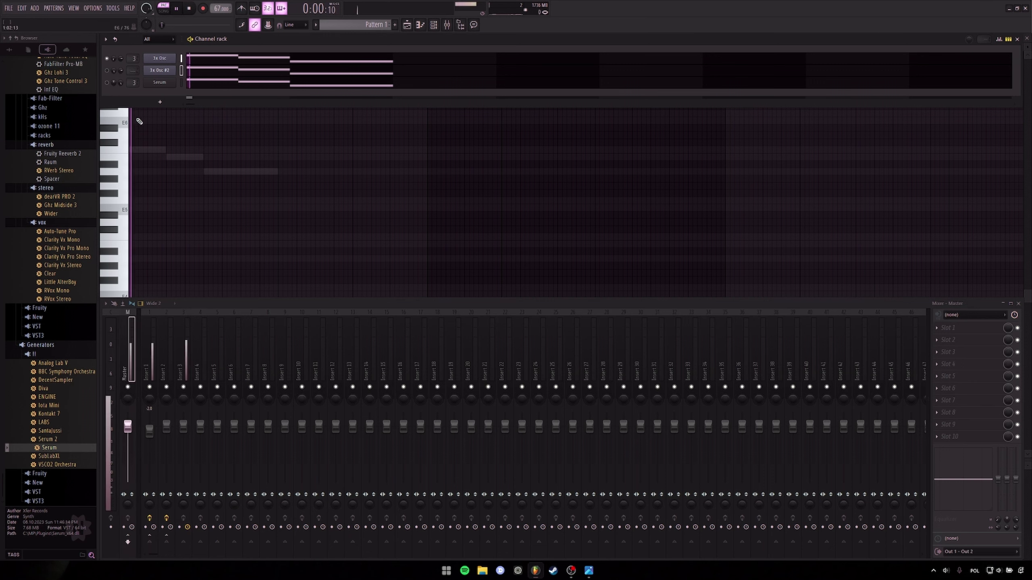
click(183, 365)
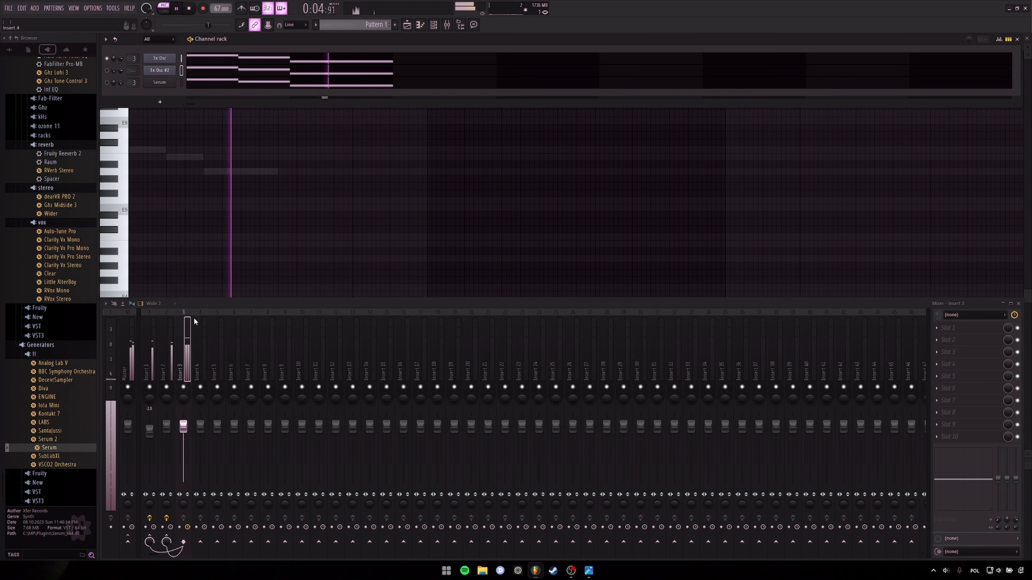
click(154, 355)
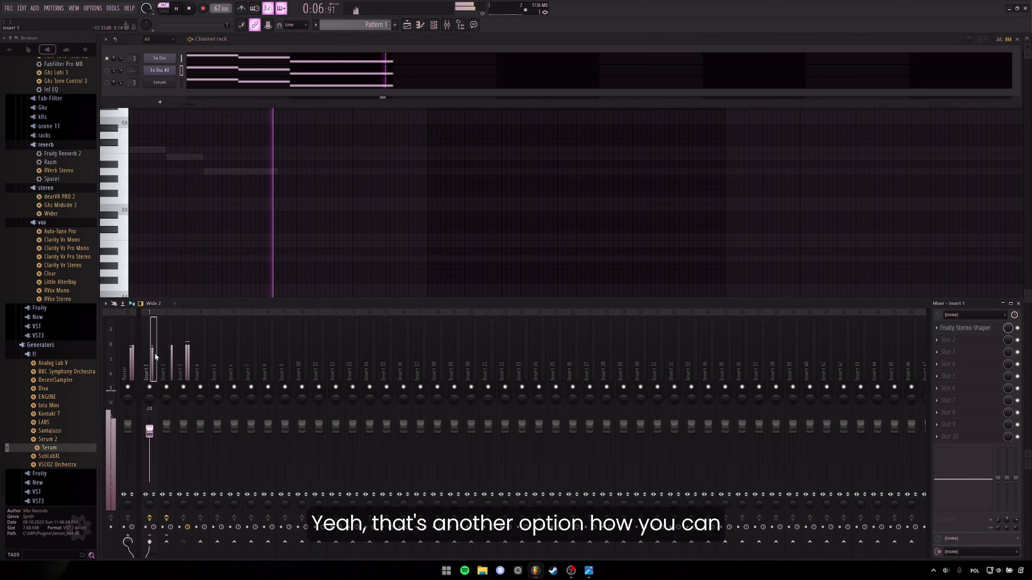
click(170, 356)
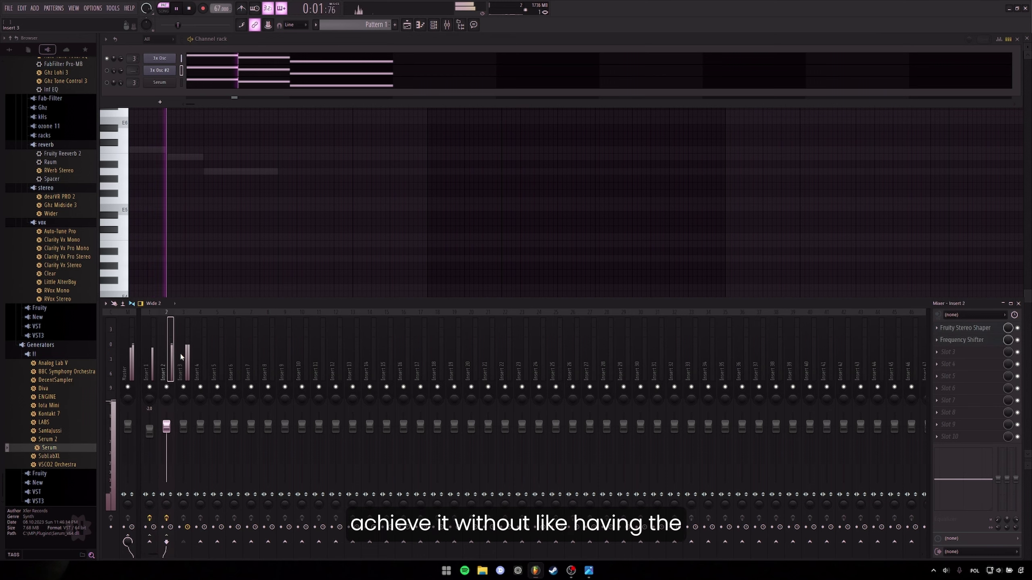
- Delete the 3x Osc #2 and Serum channels and stop playback
right_click(174, 69)
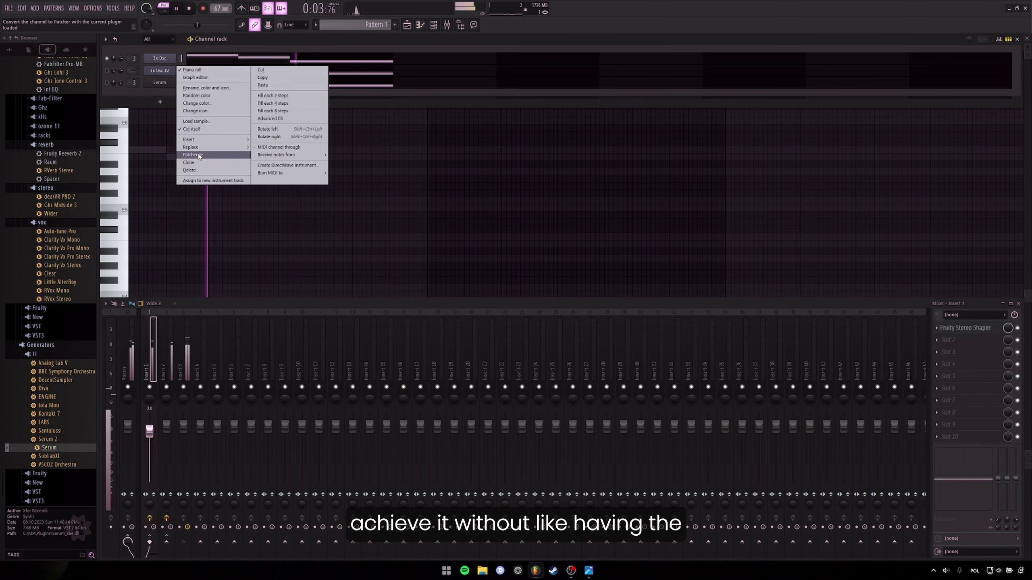
click(198, 156)
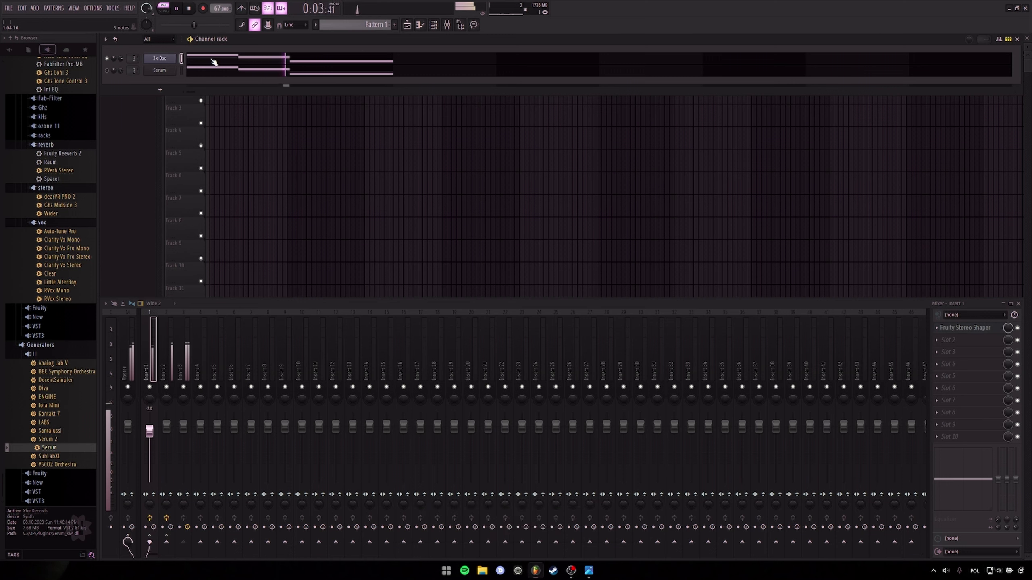
right_click(178, 68)
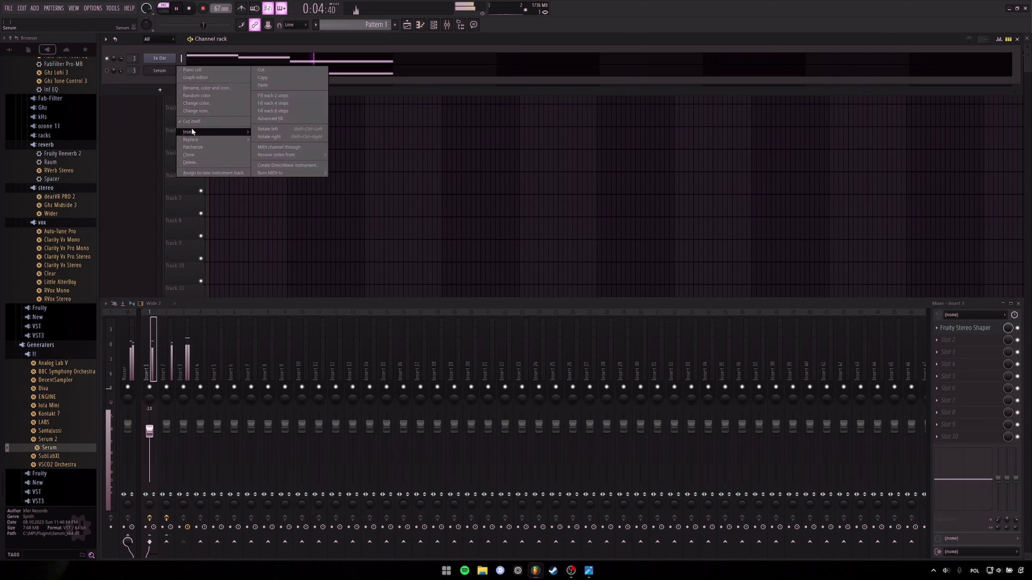
click(190, 162)
key(space)
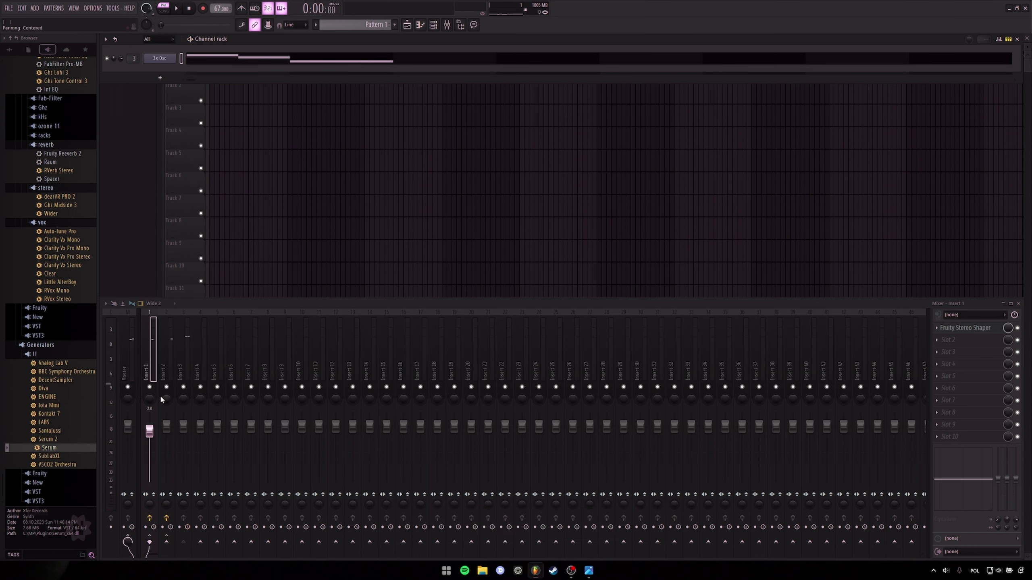
- Remove Fruity Stereo Shaper from mixer inserts 1 and 2, keeping the Frequency Shifter on insert 2
click(937, 329)
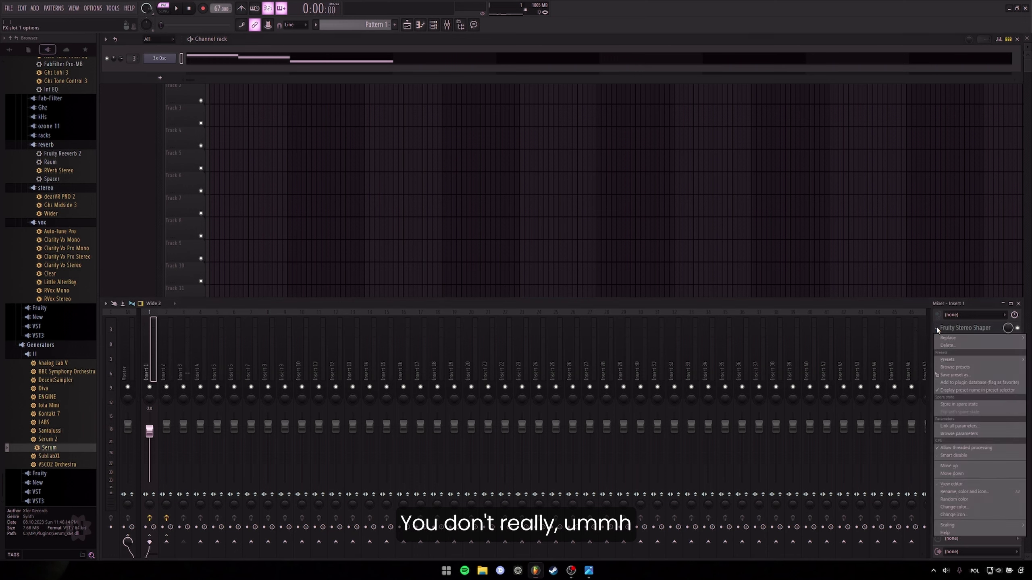
click(943, 346)
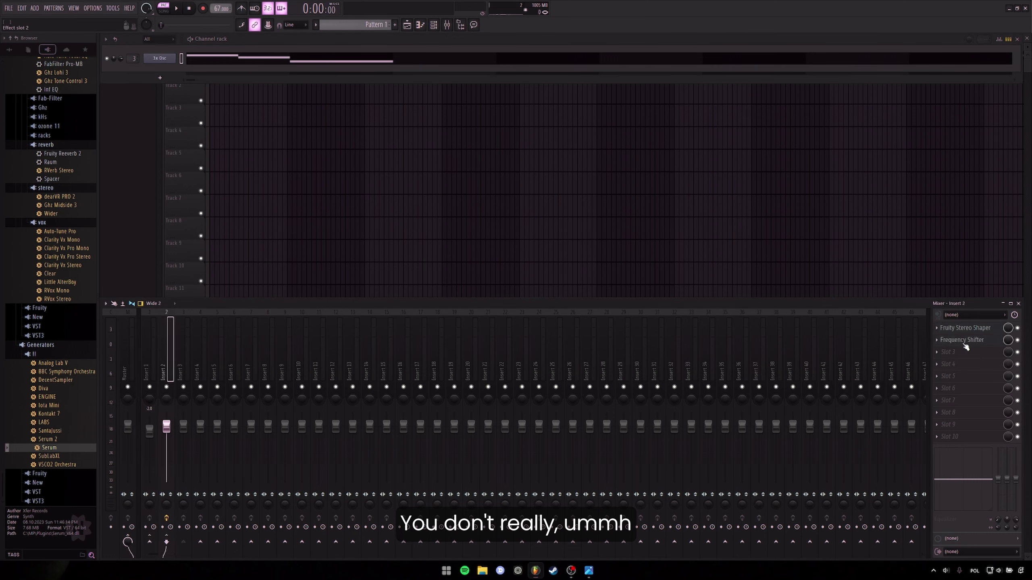
click(937, 330)
click(947, 345)
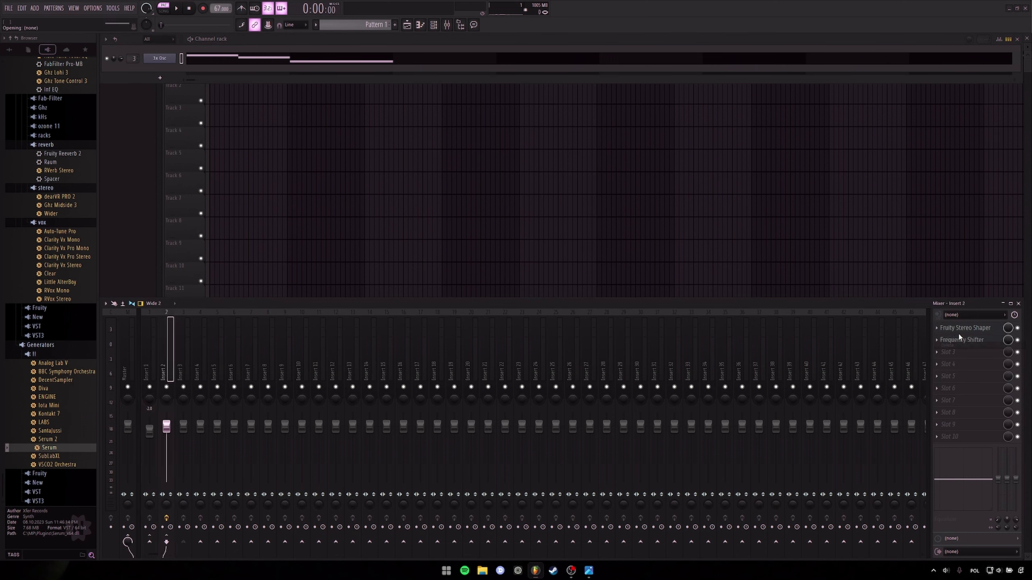
- Reset the volume of insert 1 and route the remaining 3x Osc channel to insert 1
click(158, 353)
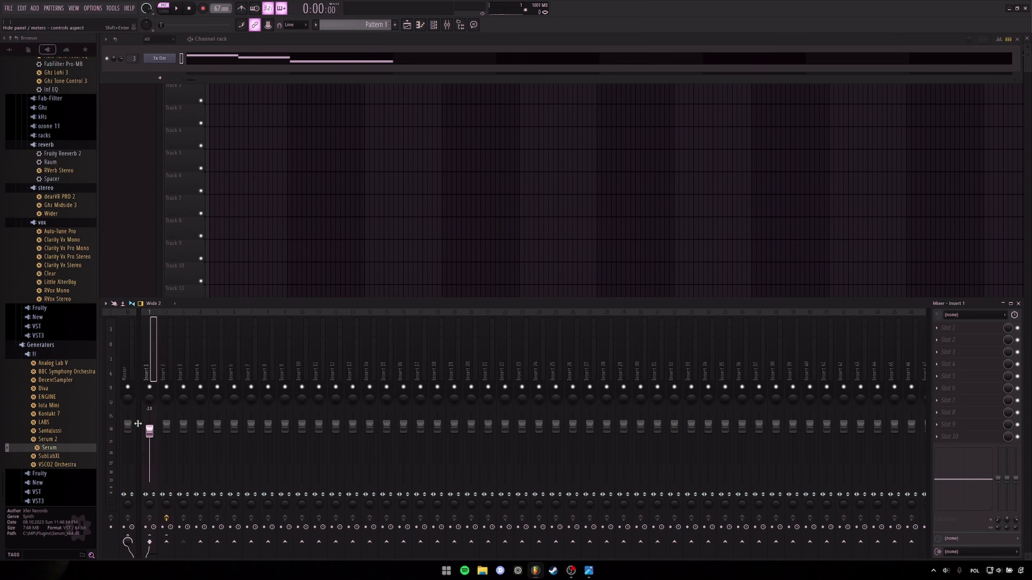
right_click(150, 427)
click(168, 426)
drag(134, 58, 134, 67)
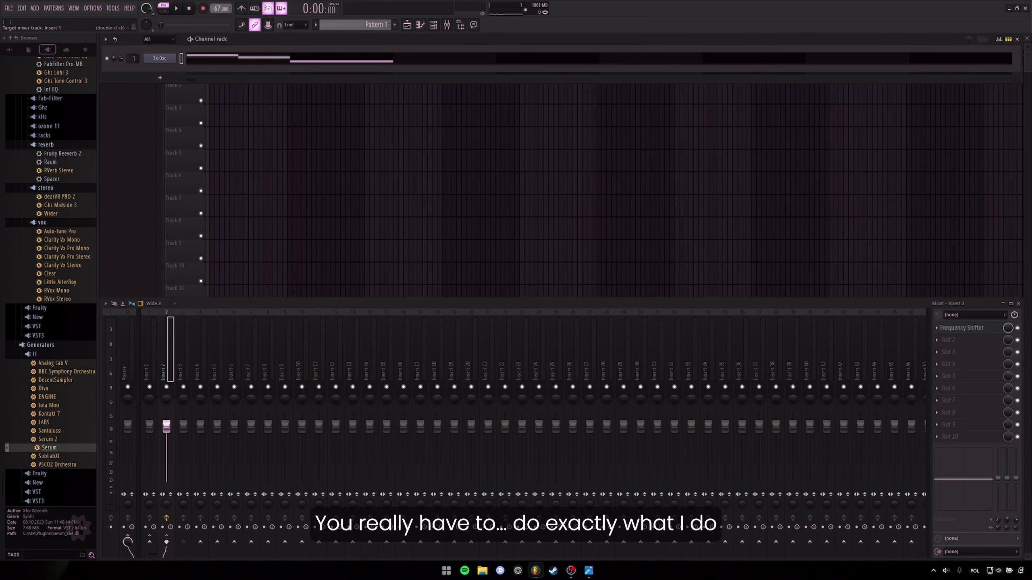
- Clone the 3x Osc channel and route the copy to mixer insert 2
right_click(159, 58)
click(189, 150)
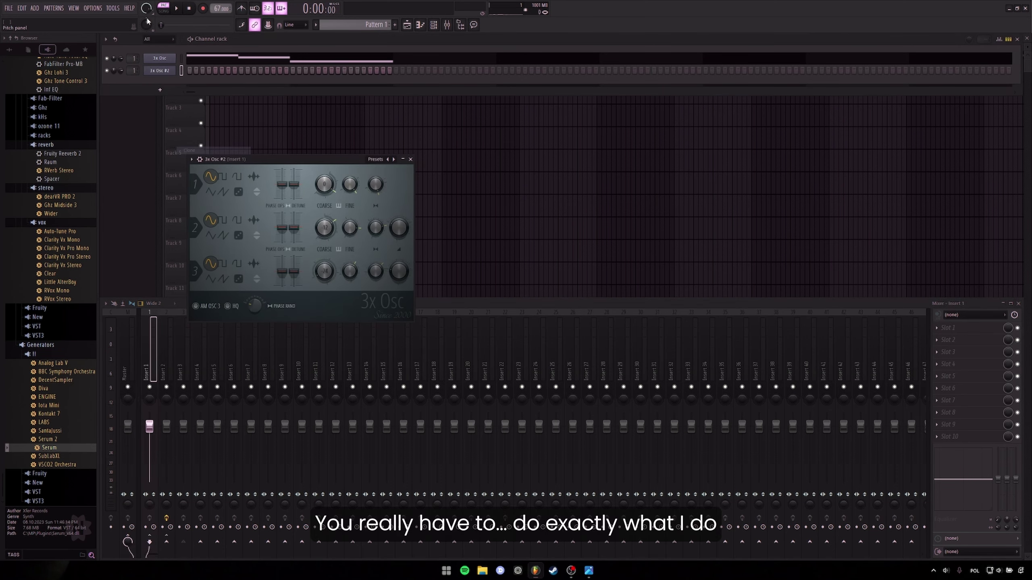
click(411, 159)
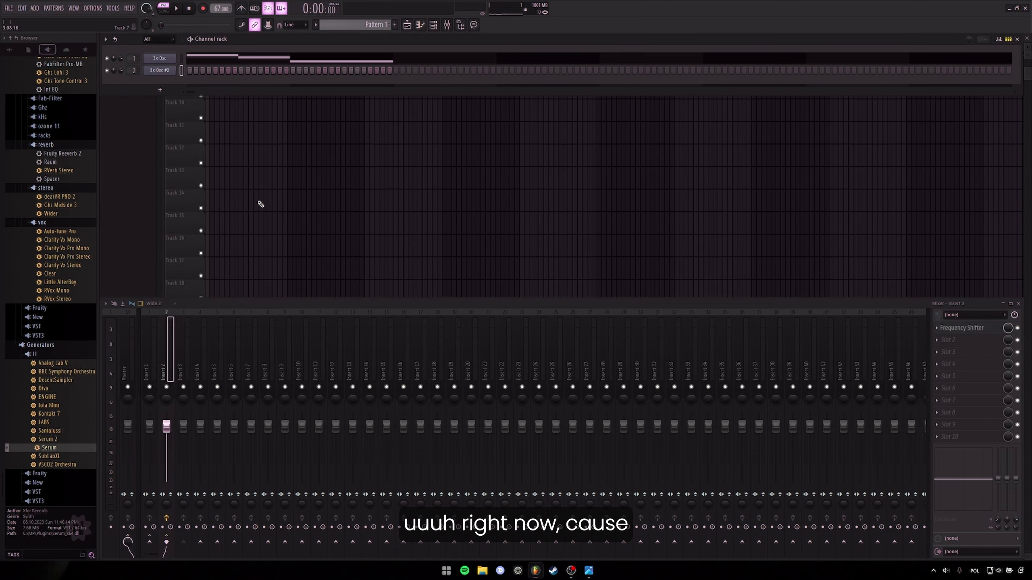
- Replace the three notes of the first 3x Osc channel with a single one-bar E2 note at the pattern's start
click(220, 62)
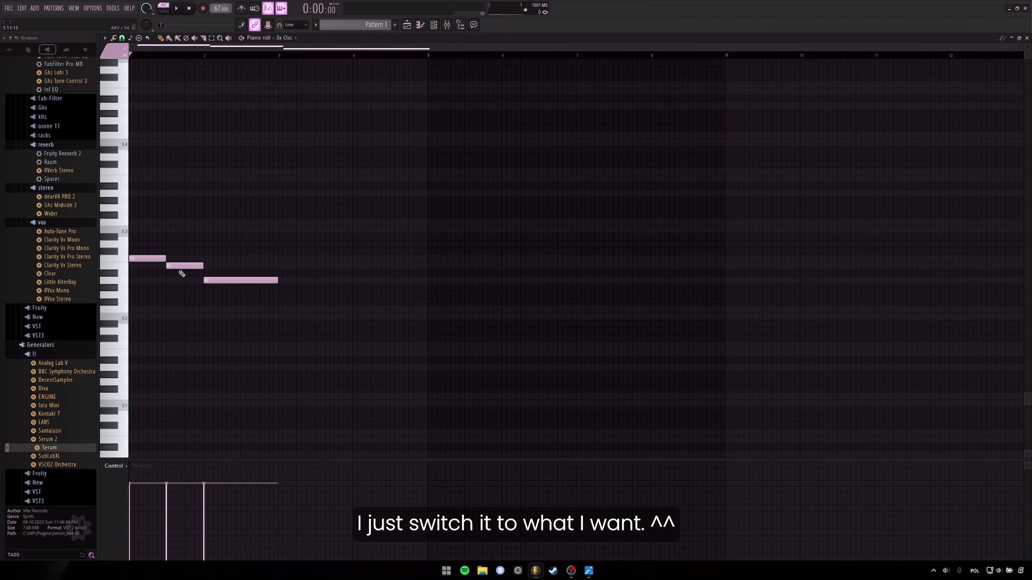
right_click(178, 265)
right_click(206, 281)
right_click(156, 259)
drag(150, 318, 97, 313)
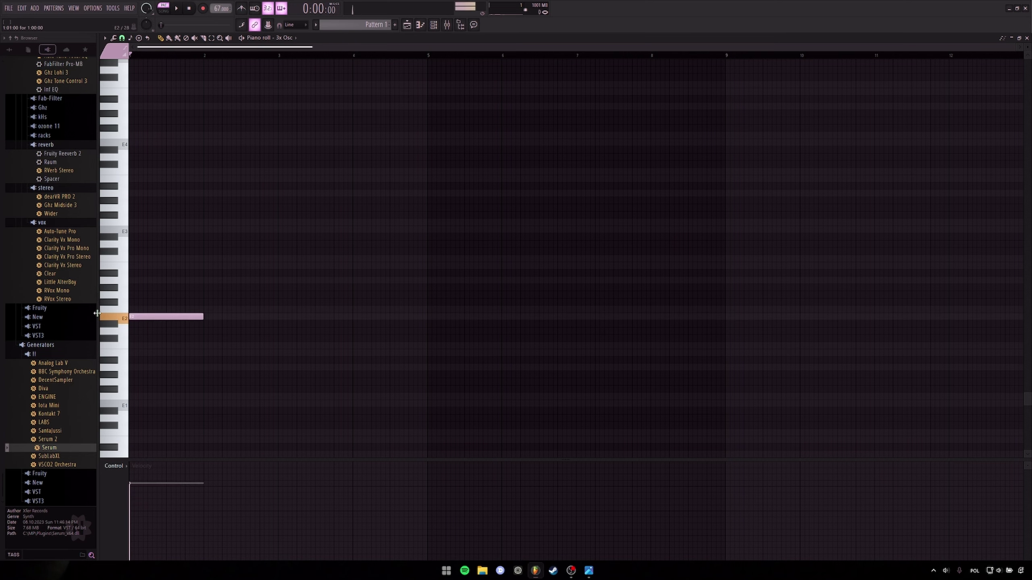
- Extend the first 3x Osc channel's E2 note to four bars and copy it into the 3x Osc #2 channel
drag(200, 316, 391, 331)
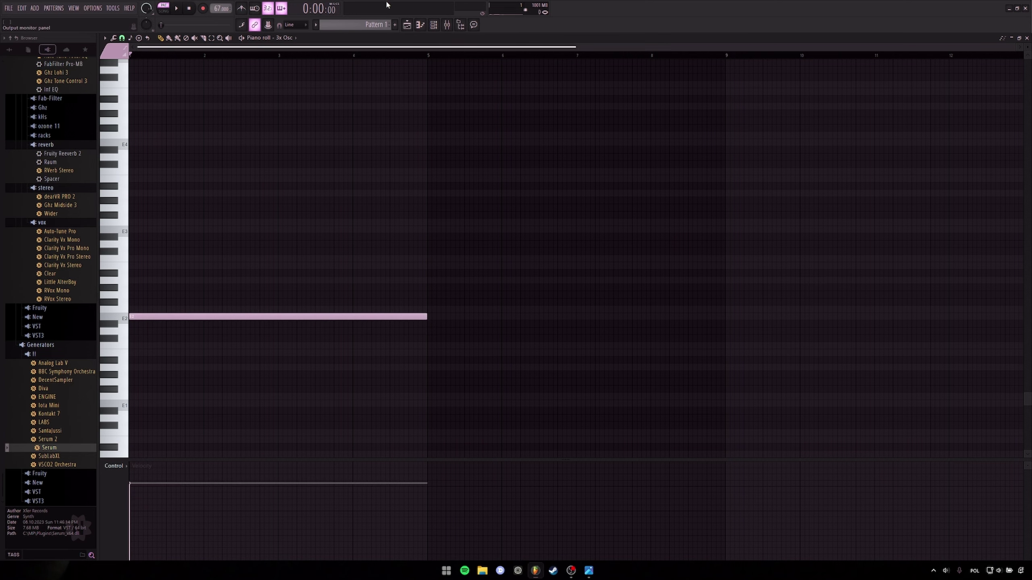
key(F6)
key(ctrl+c)
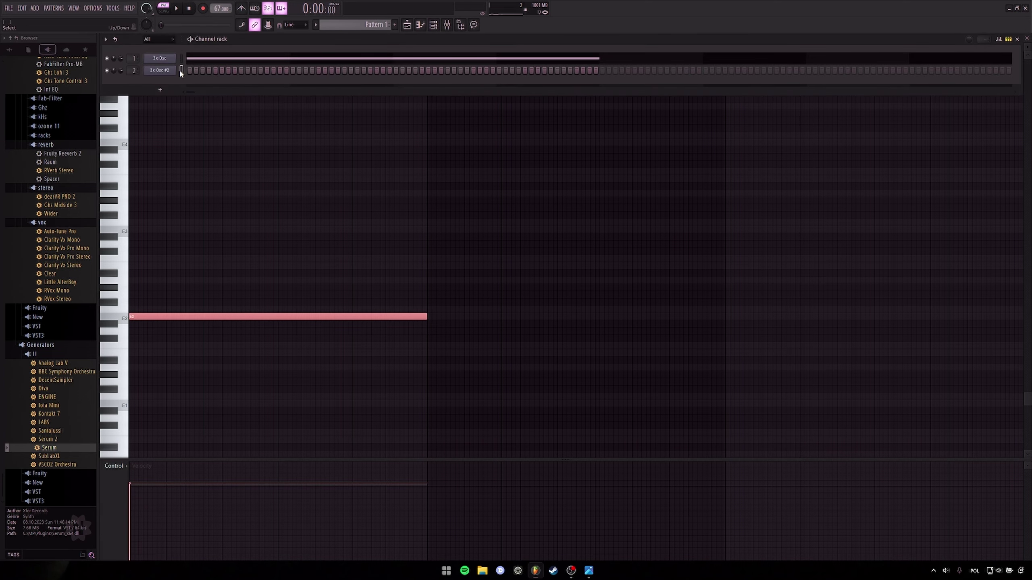
click(181, 71)
key(ctrl+v)
- Play the pattern and compare the levels of mixer inserts 1 and 2
key(space)
key(F9)
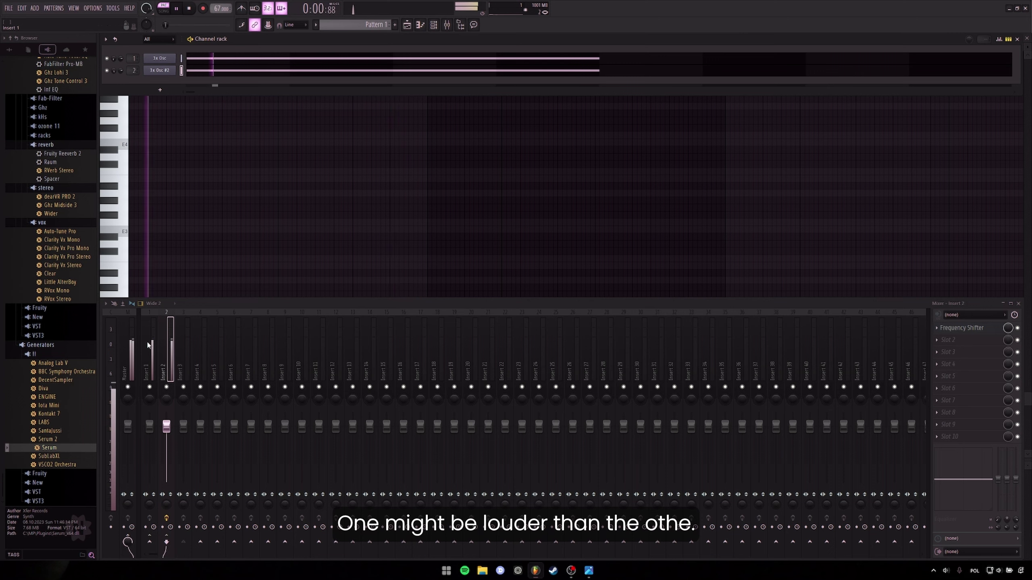
click(147, 345)
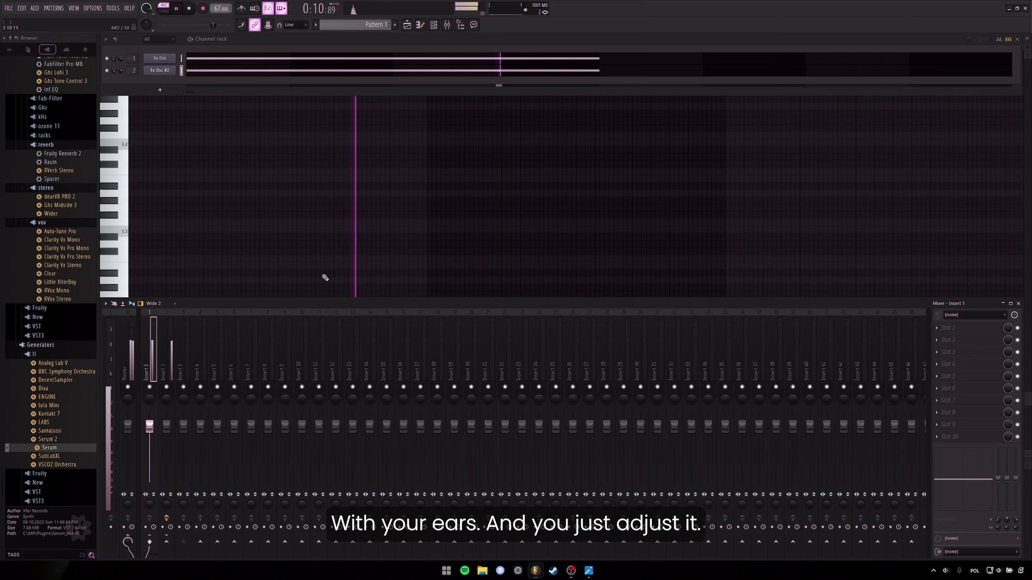
click(185, 357)
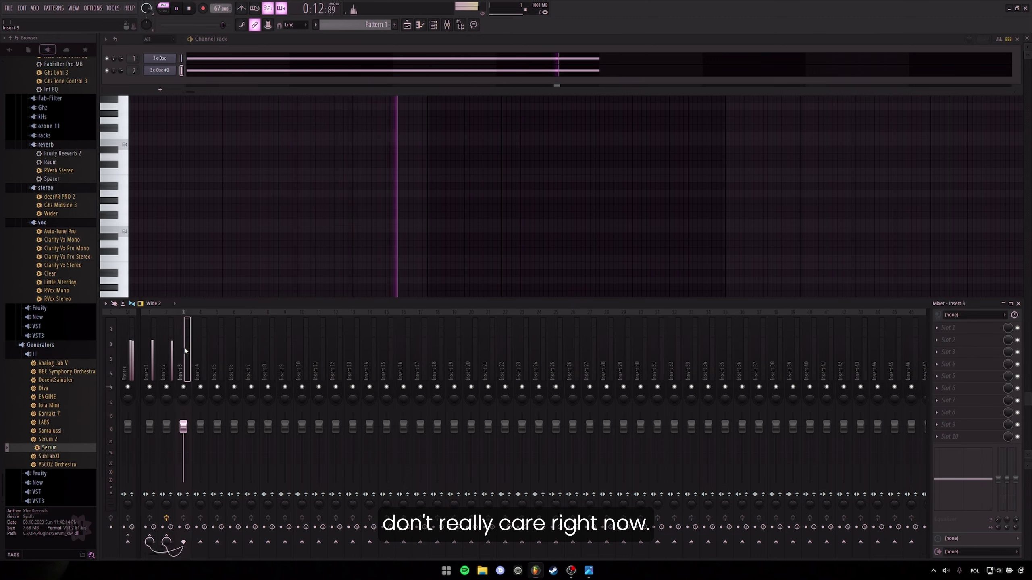
right_click(192, 351)
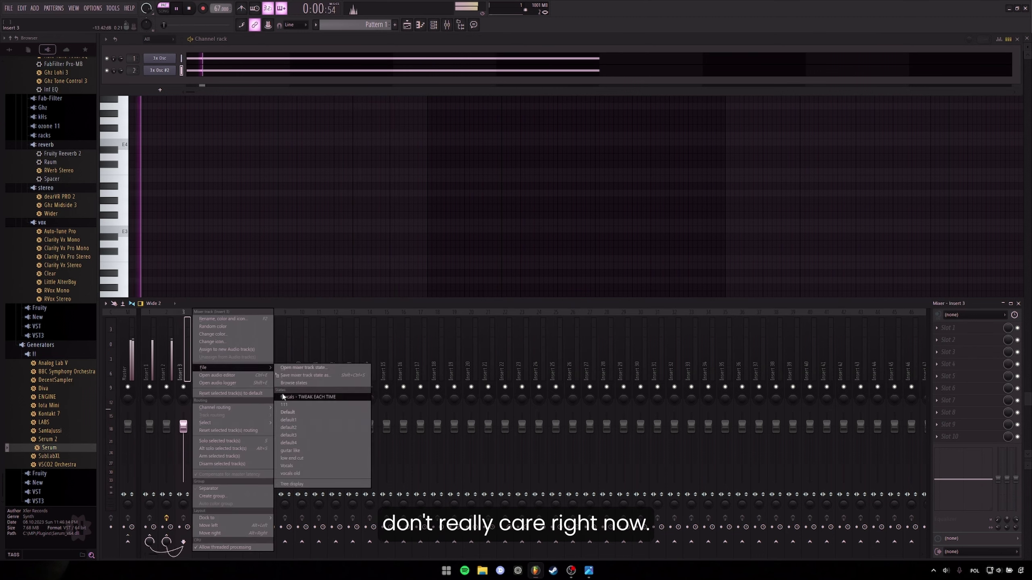
key(Escape)
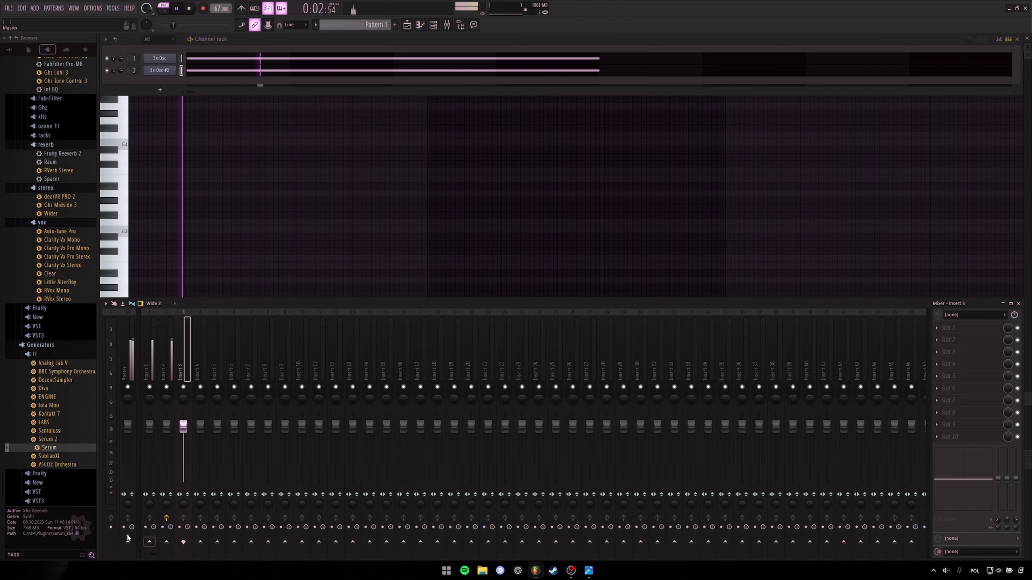
key(Right)
- Colour mixer inserts 1 and 2 together with the saved Dark Slate Gray swatch
ctrl+shift+click(165, 345)
ctrl+shift+click(152, 345)
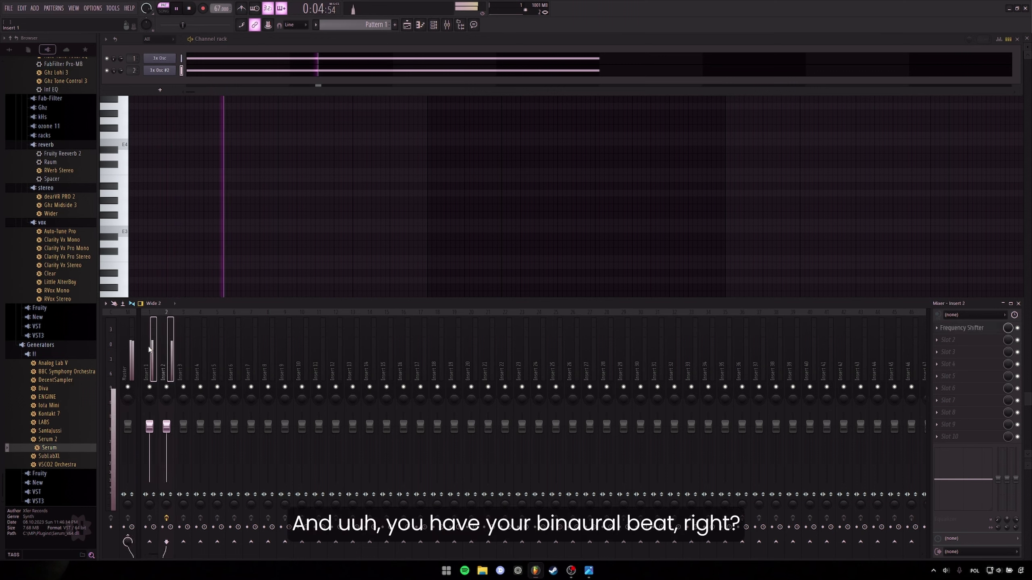
right_click(157, 347)
click(179, 329)
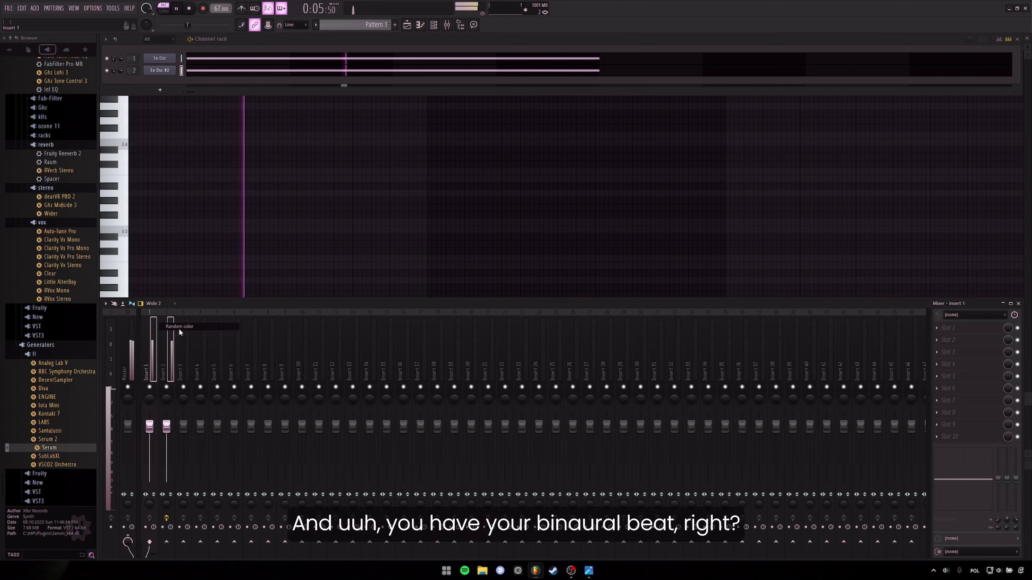
right_click(158, 344)
click(184, 335)
click(185, 444)
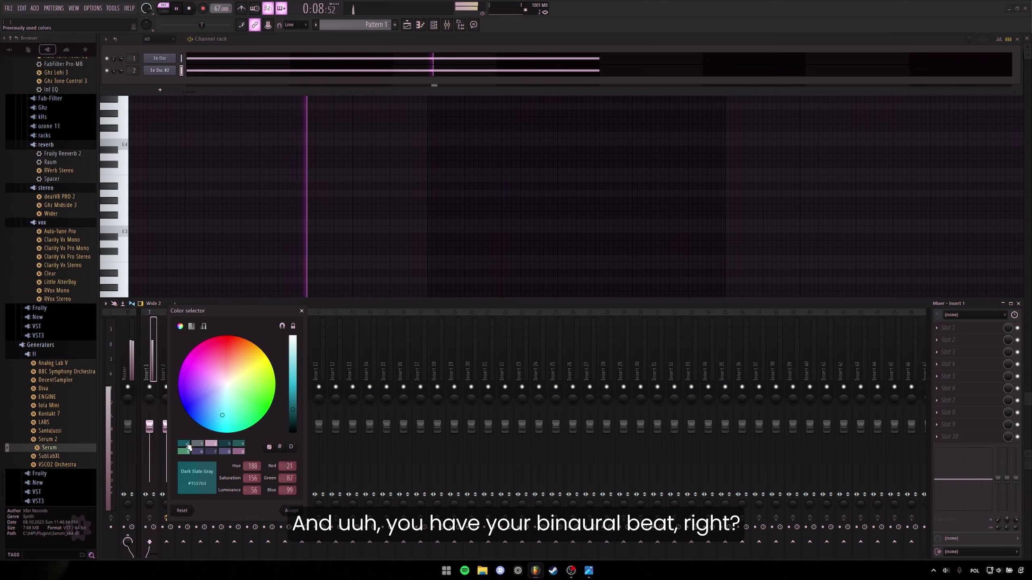
click(291, 510)
click(183, 337)
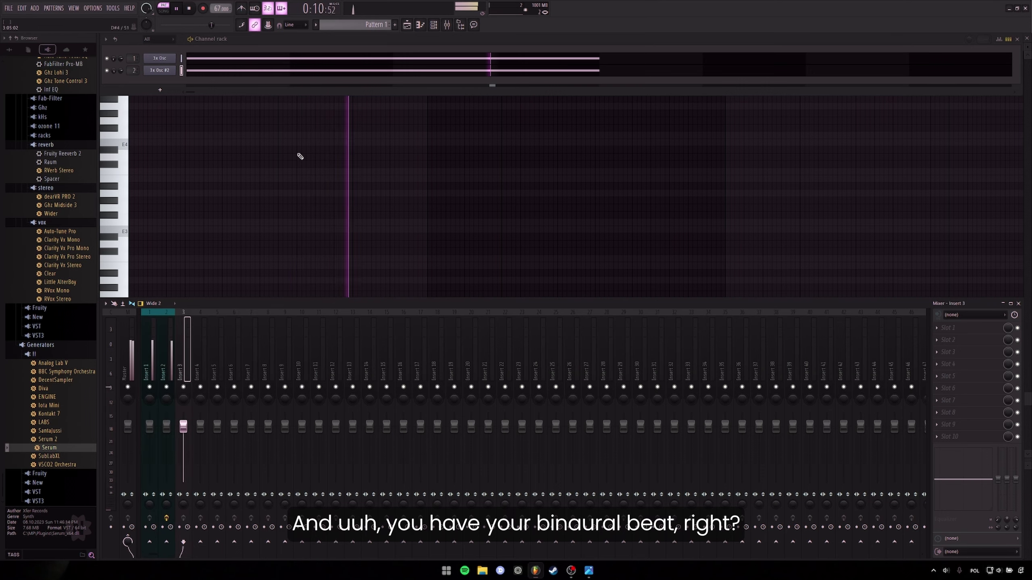
- Extend the E2 notes of both 3x Osc channels to eight bars and bring back the mixer view
scroll(300, 158, up, 2)
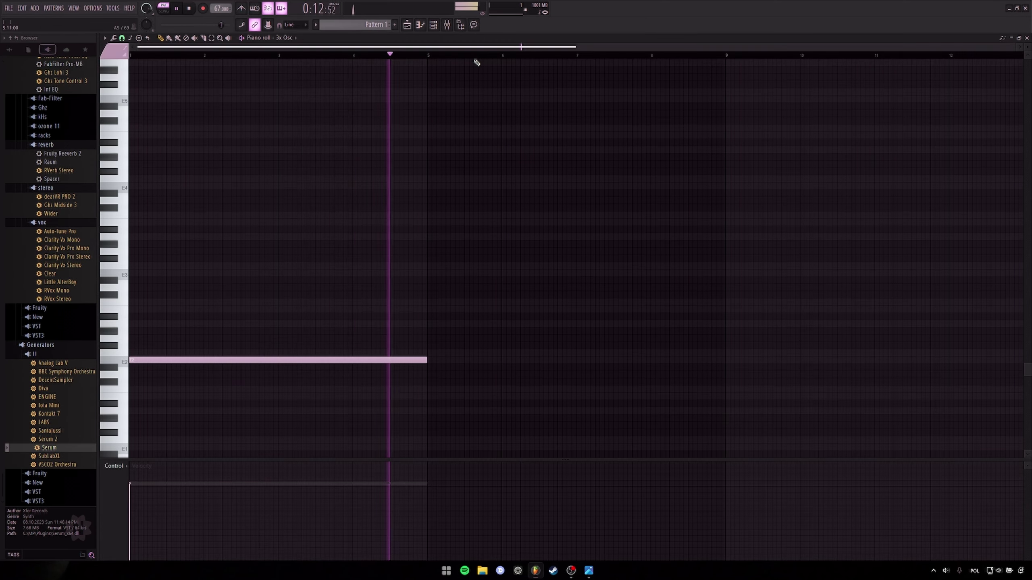
drag(426, 360, 684, 361)
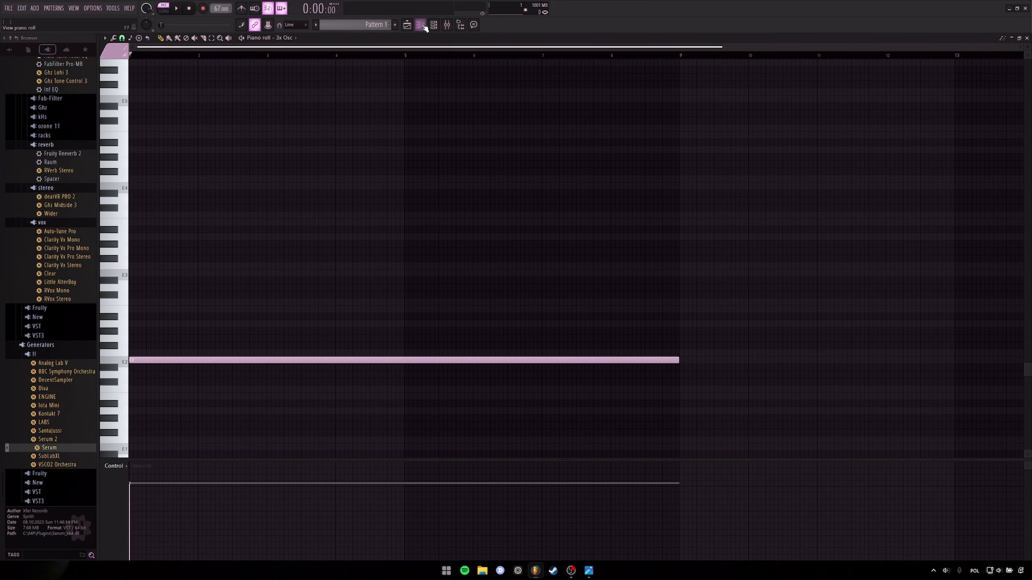
click(425, 27)
key(Escape)
key(Escape)
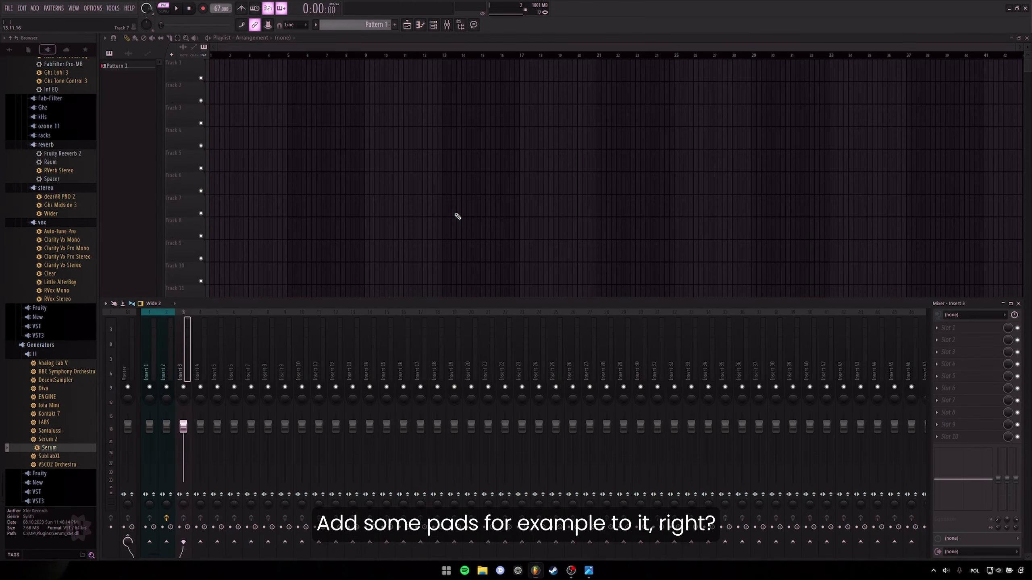
click(442, 25)
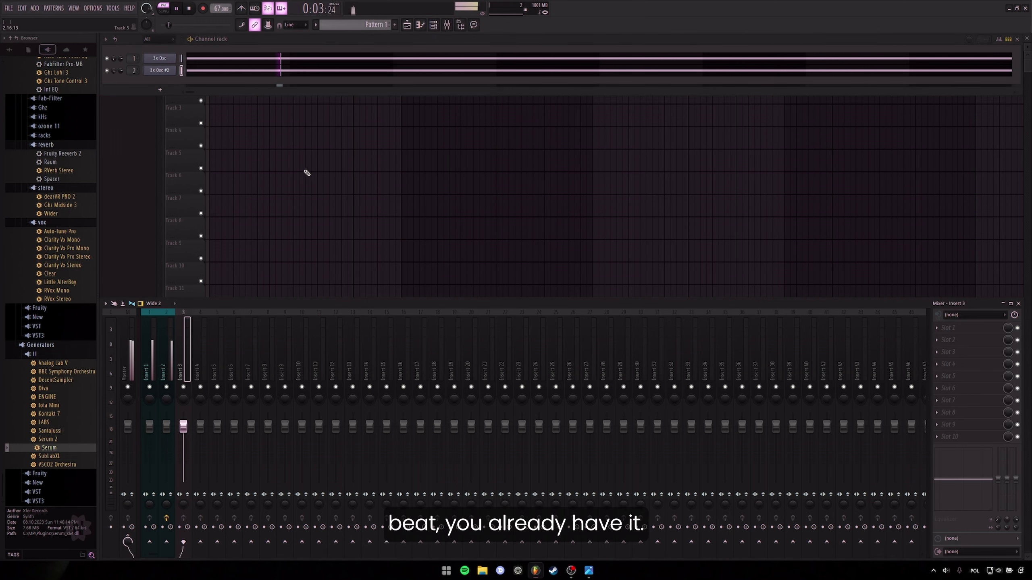
- Add the Kontakt 7 generator as a new channel below the two 3x Osc channels
key(F9)
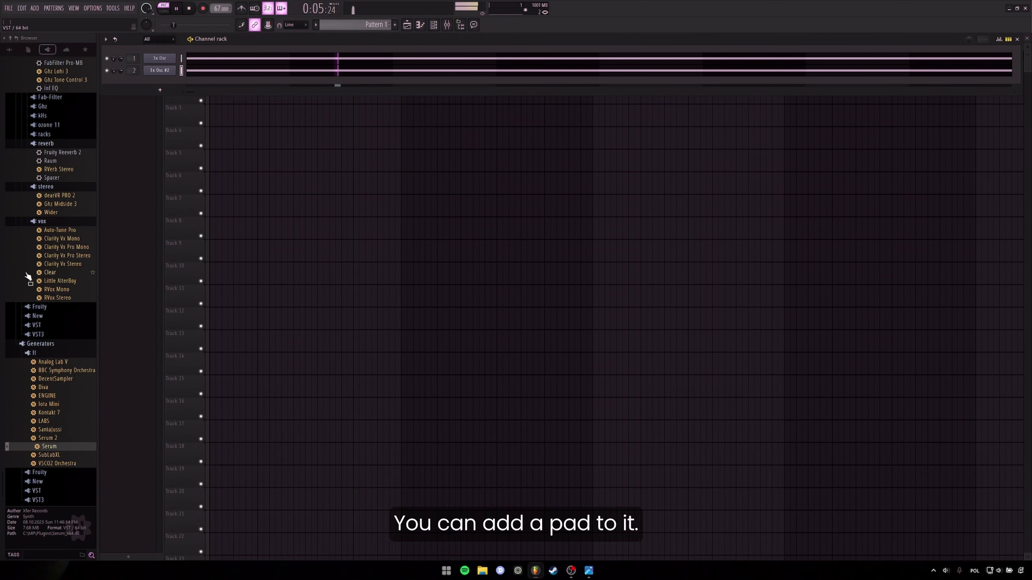
drag(61, 417, 206, 49)
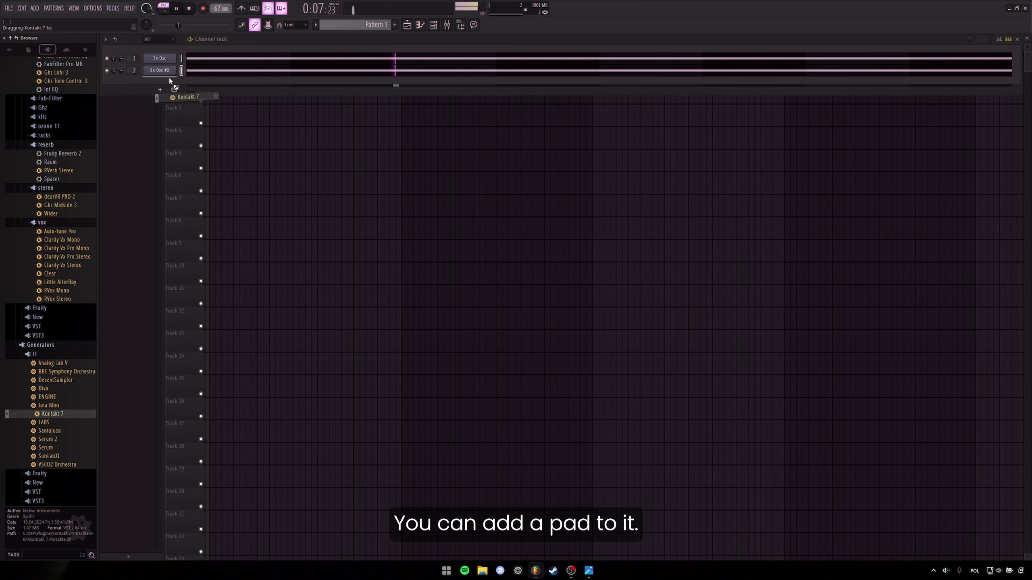
drag(169, 80, 170, 82)
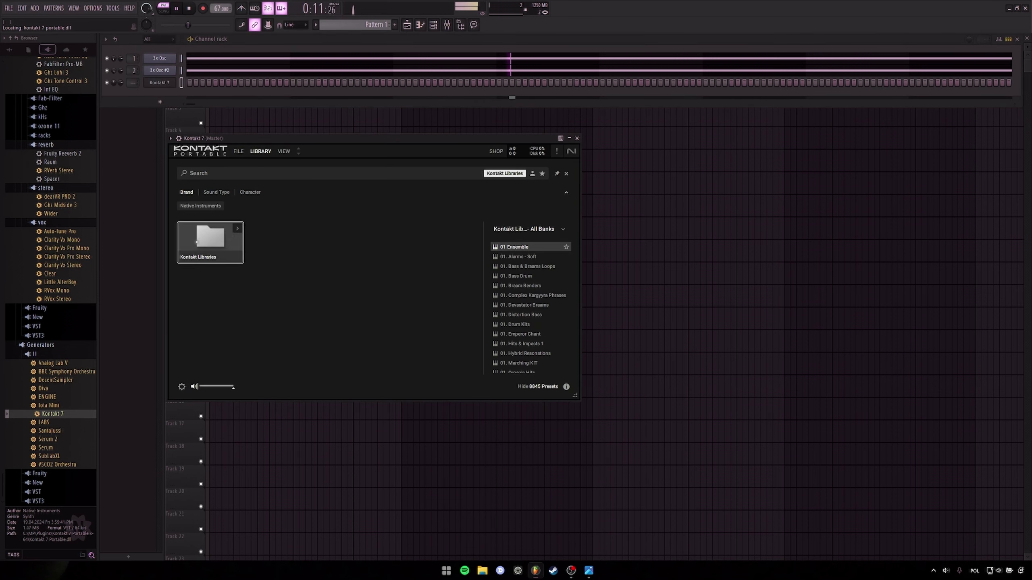
- Filter Kontakt's library to the Jade Ethnic Orchestra instruments and load the Pads instrument
click(536, 228)
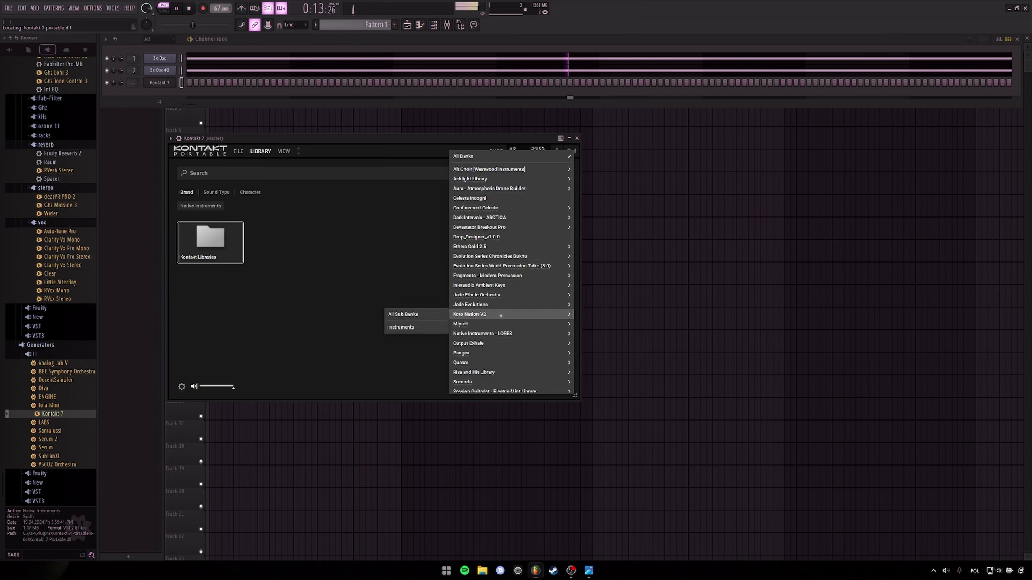
scroll(528, 357, down, 5)
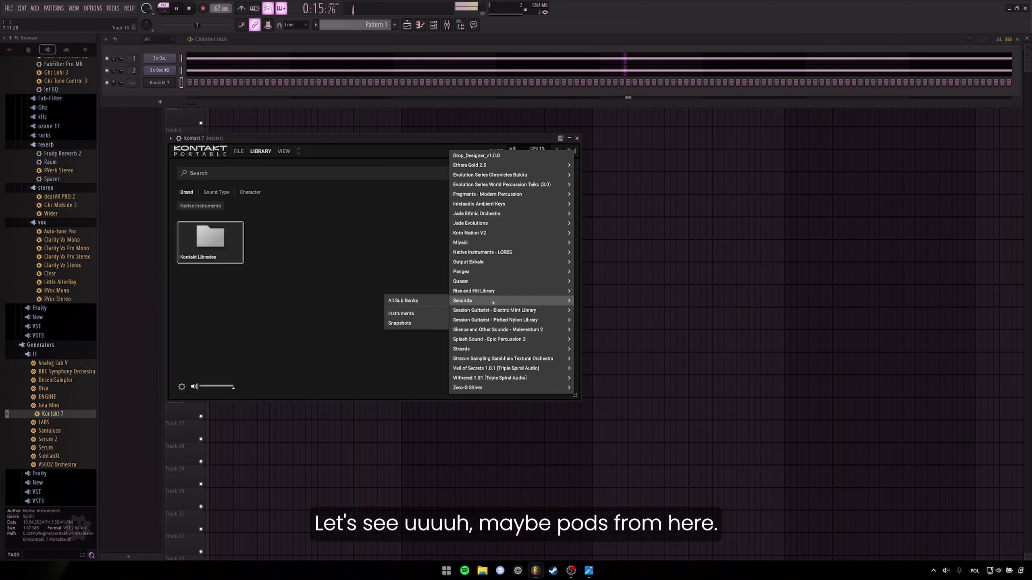
scroll(475, 262, up, 1)
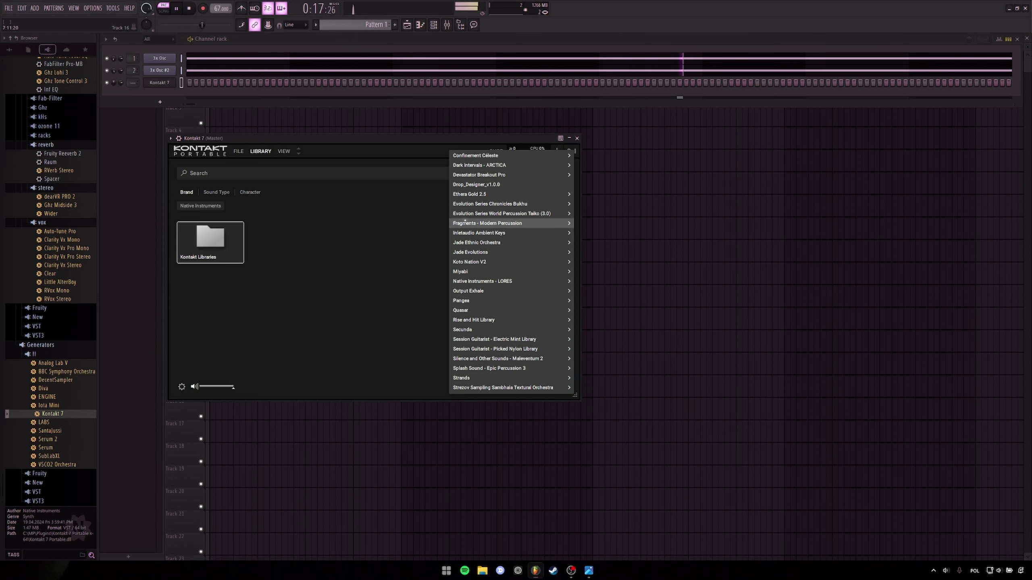
mouse_move(480, 242)
click(416, 253)
scroll(515, 319, down, 5)
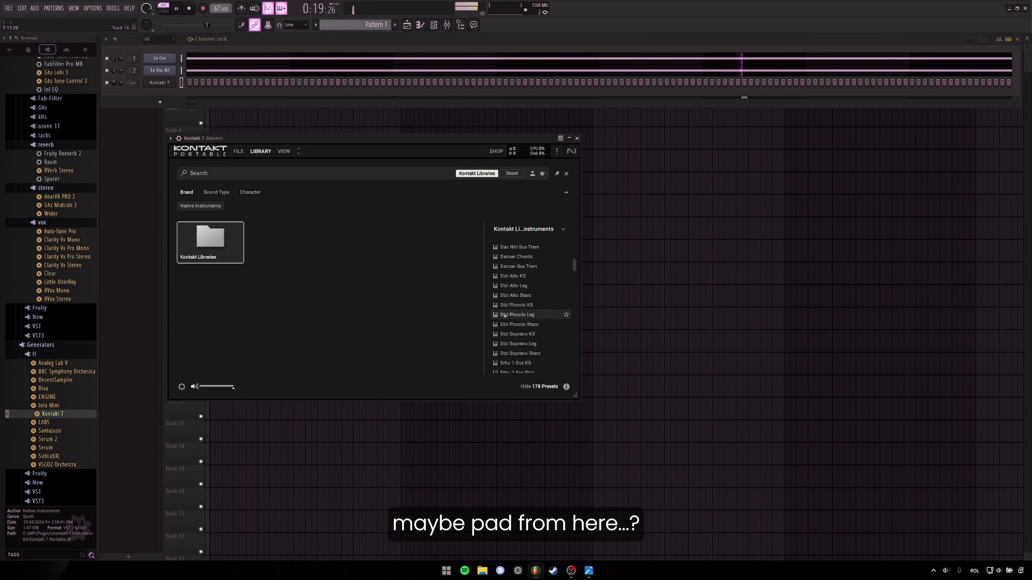
scroll(515, 318, down, 6)
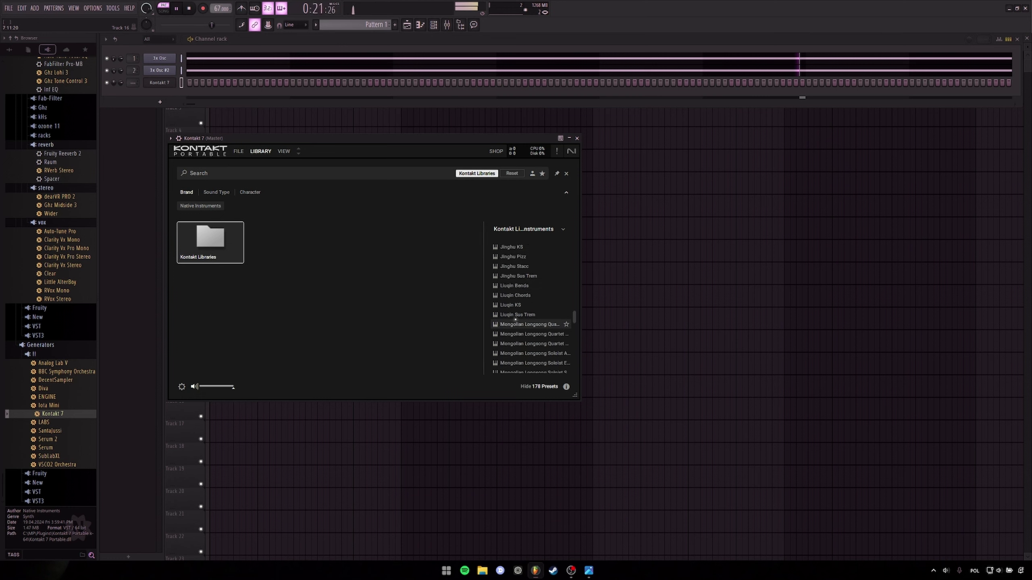
scroll(515, 320, down, 4)
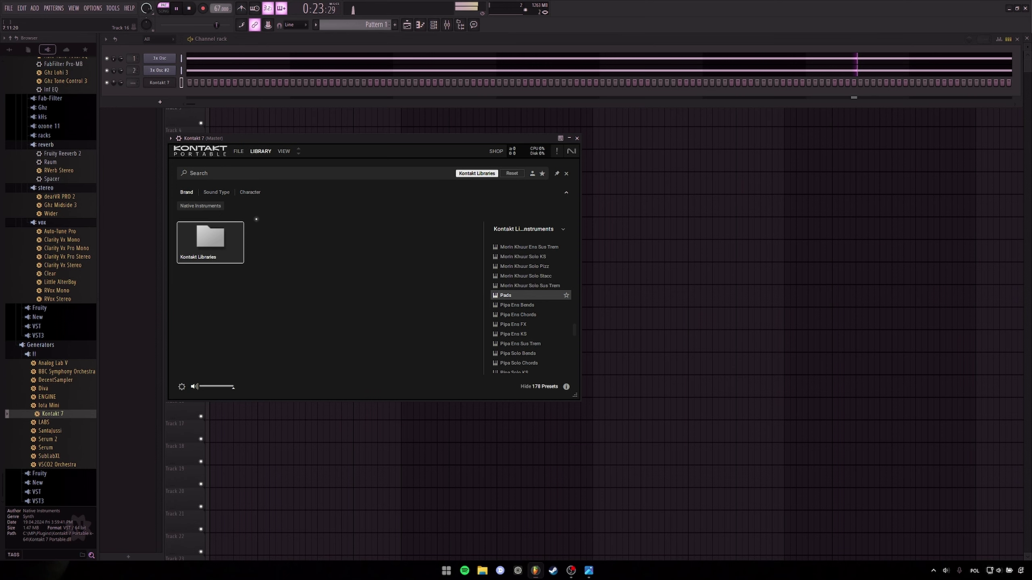
double_click(524, 295)
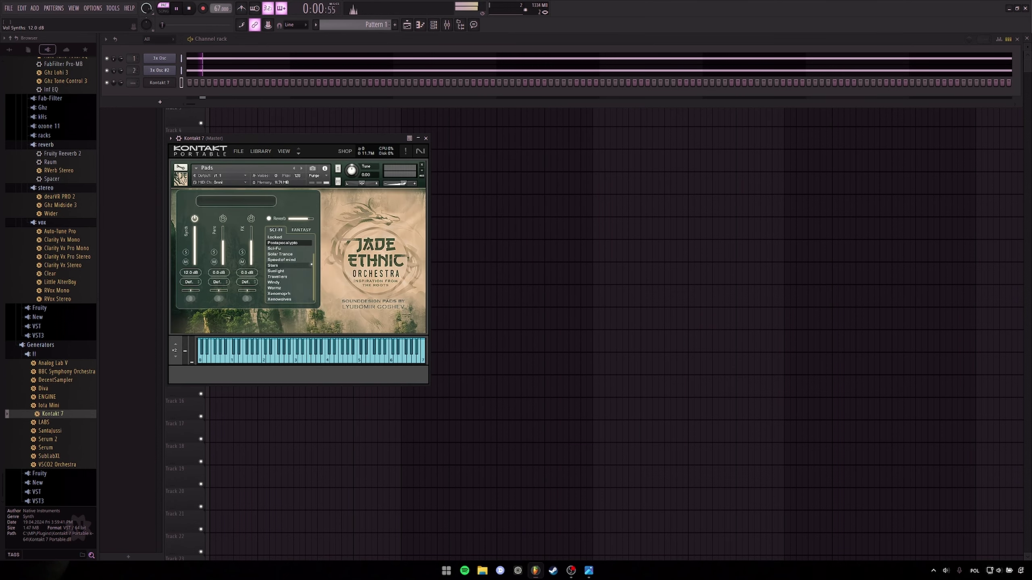
- Choose the Hidden city sci-fi pad, give Kontakt 7 the same eight-bar note, and route it to mixer insert 3
scroll(289, 268, up, 2)
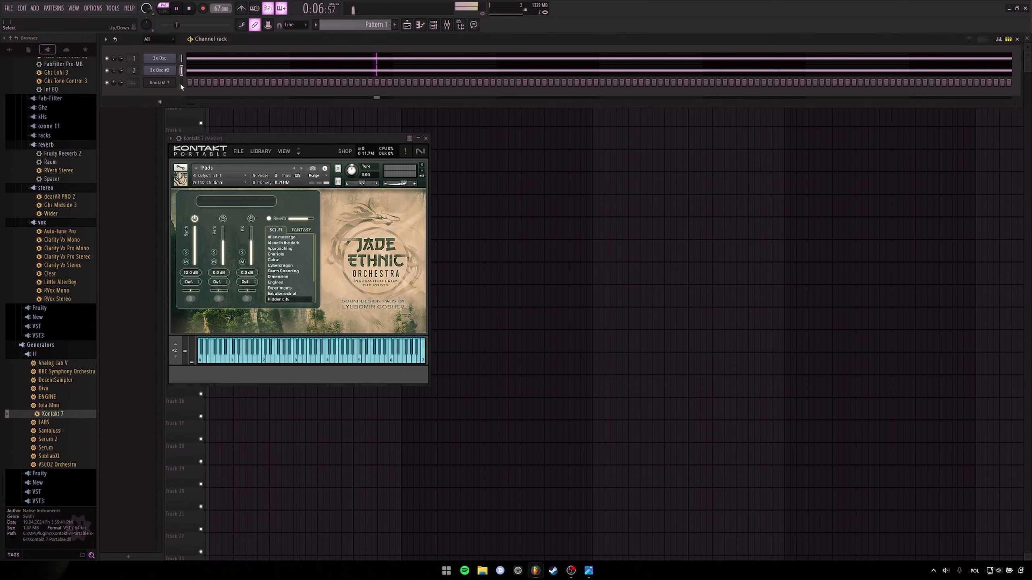
scroll(135, 82, up, 3)
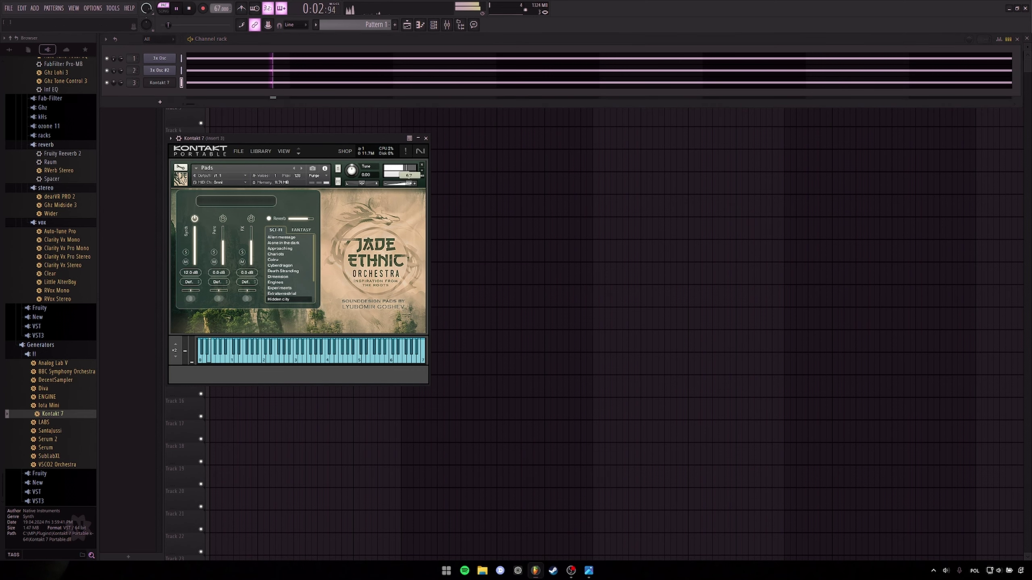
- Lower mixer inserts 1 and 2 to about -14 dB each and check their balance against the pad on insert 3
click(446, 28)
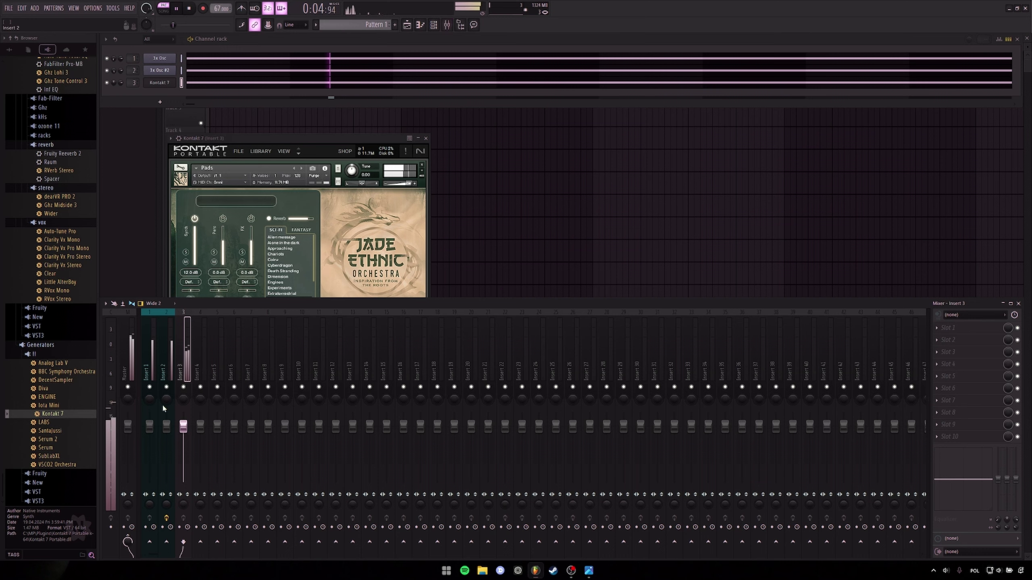
key(space)
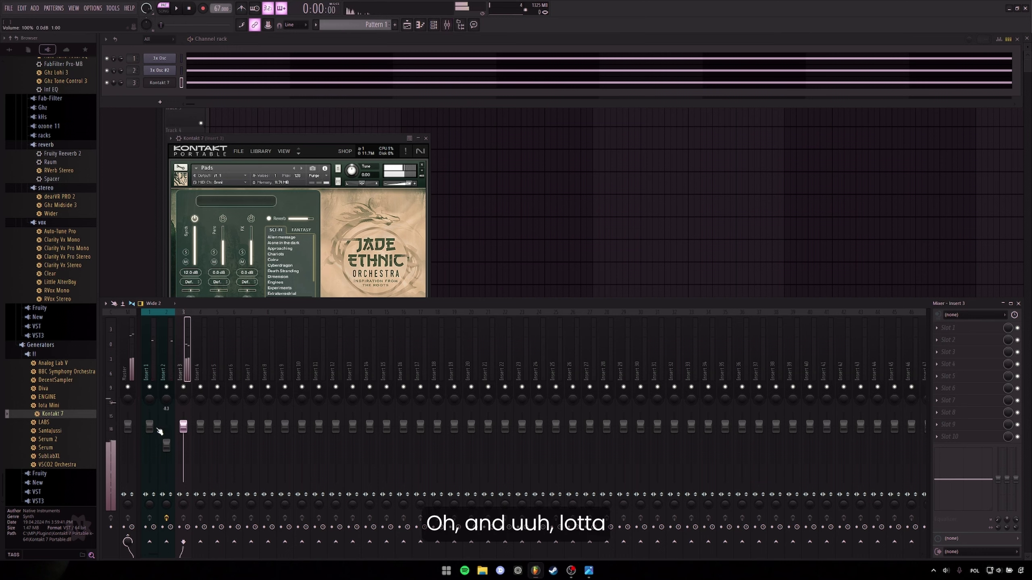
click(166, 350)
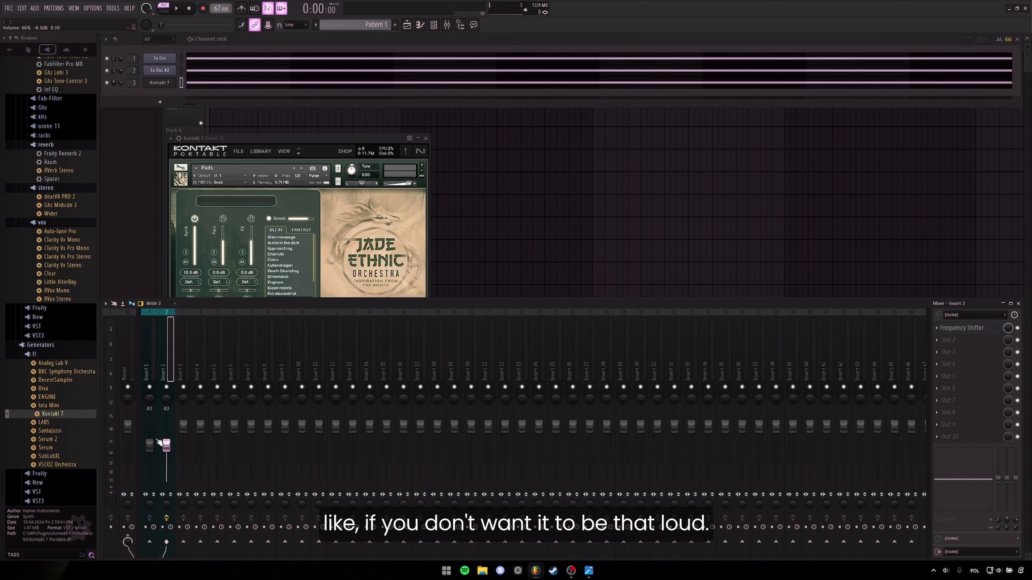
mouse_move(166, 446)
mouse_down()
mouse_move(148, 445)
mouse_move(152, 458)
mouse_up()
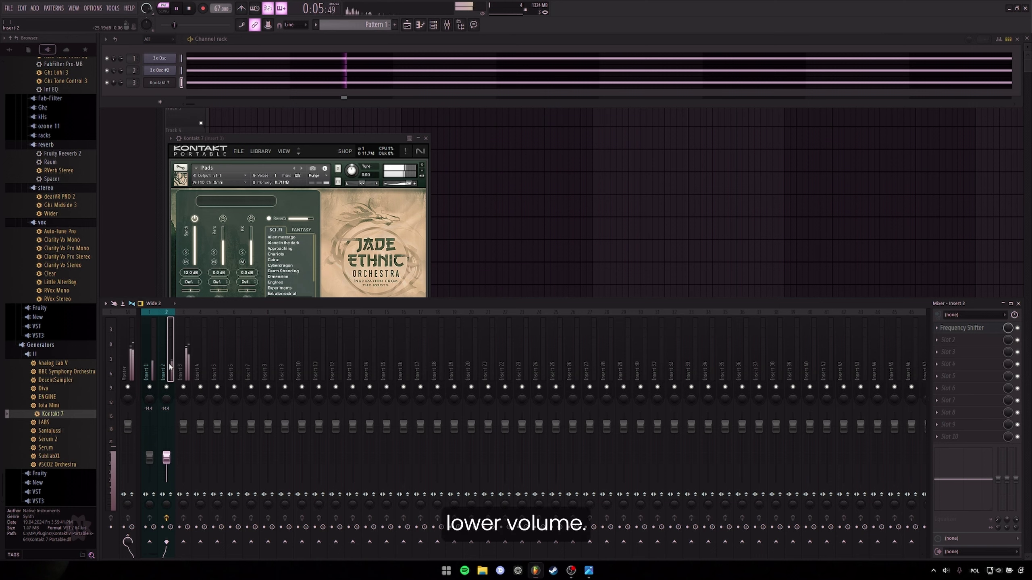
click(188, 357)
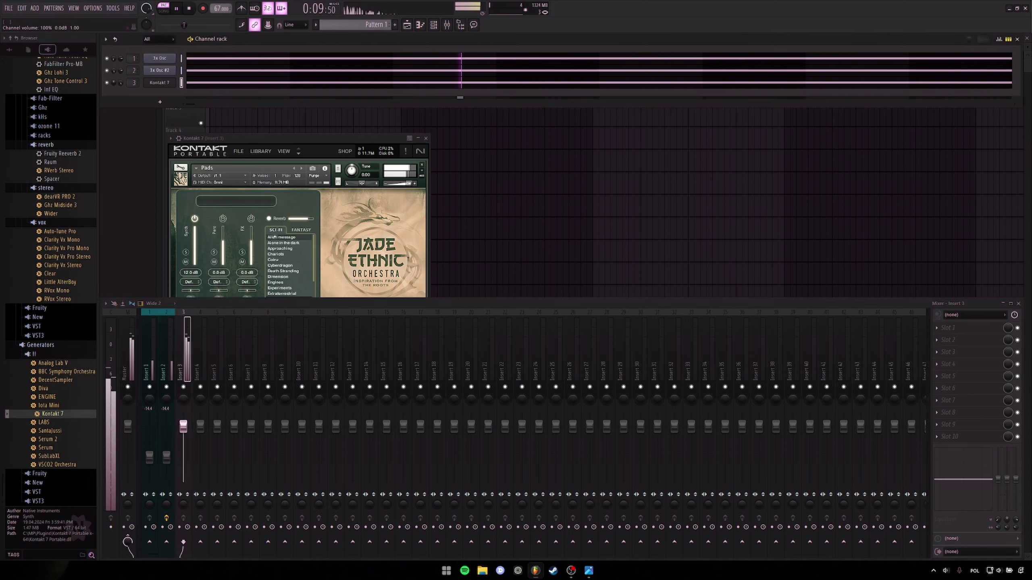
- Close the Kontakt window, replace the pad channel's E2 note with an eight-bar E4 note, and play the pattern
click(427, 138)
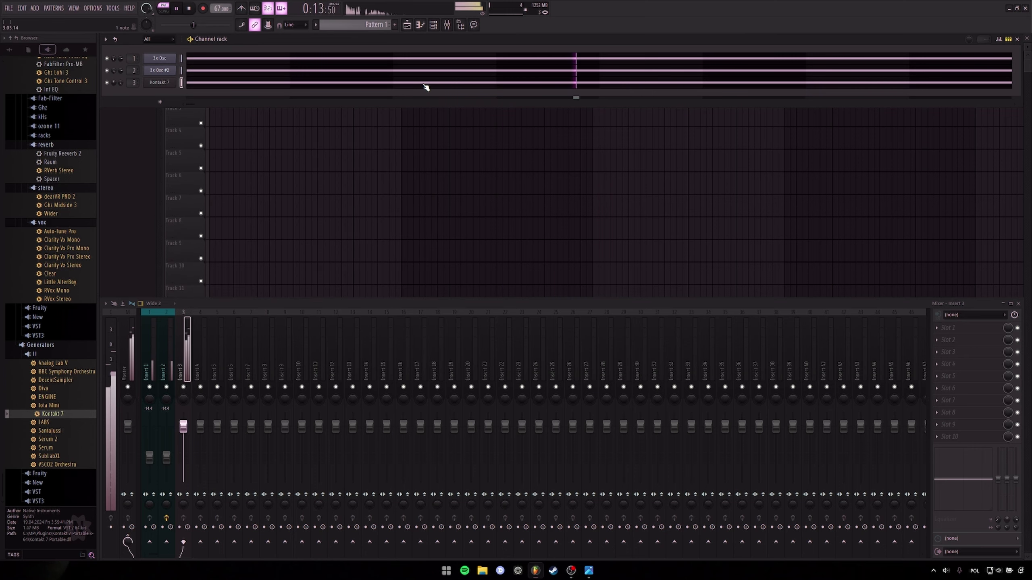
click(426, 83)
key(space)
scroll(147, 305, up, 3)
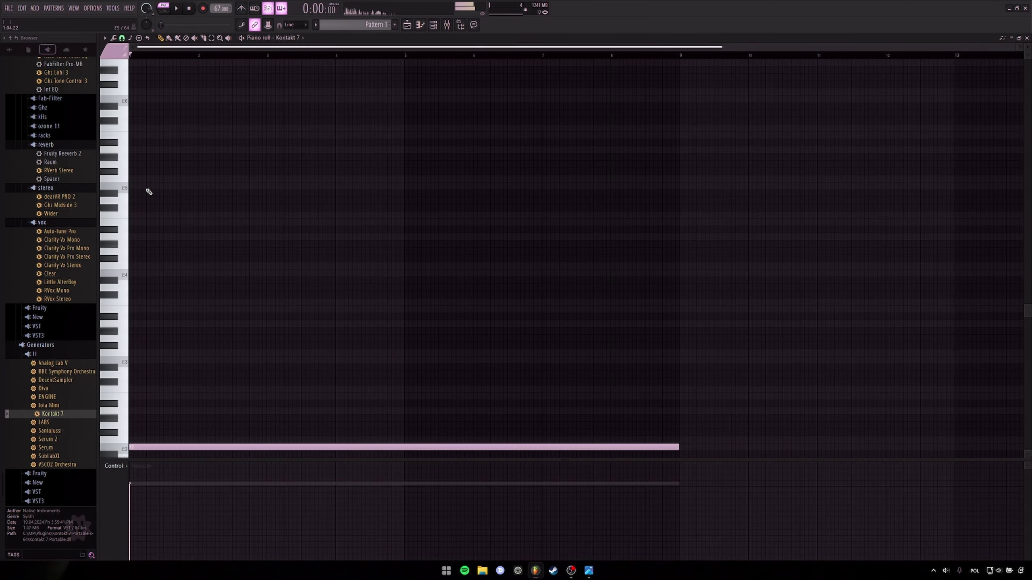
click(138, 273)
right_click(207, 447)
key(space)
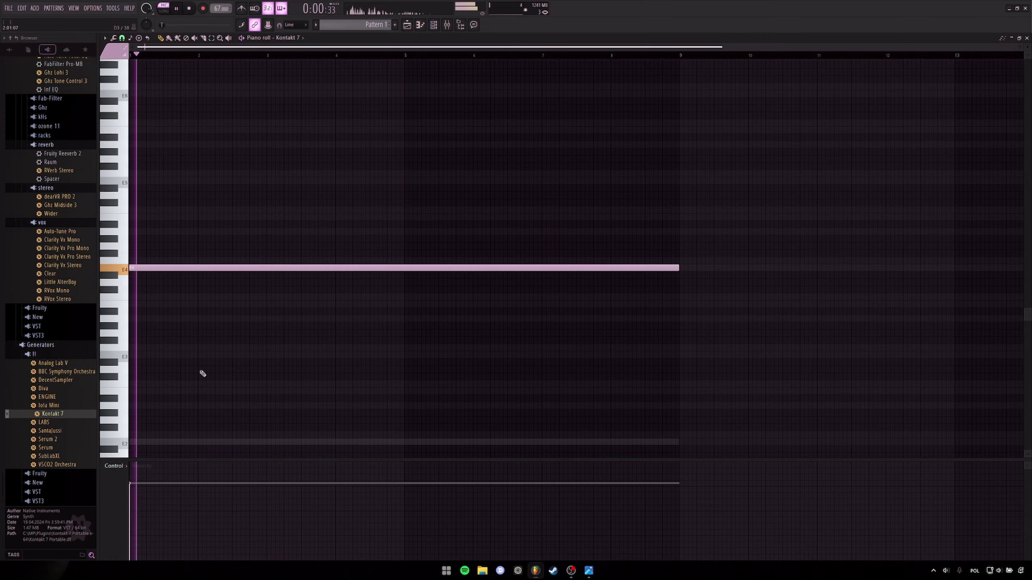
- Check the mixer levels and the Kontakt 7 pad's settings while the pattern plays, and close the Kontakt window
click(433, 25)
click(447, 25)
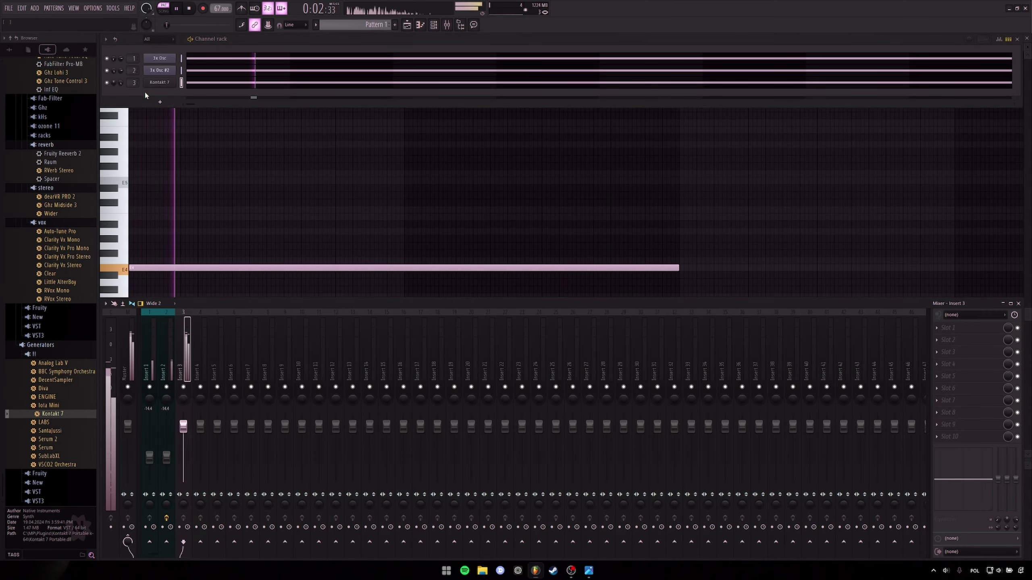
click(159, 82)
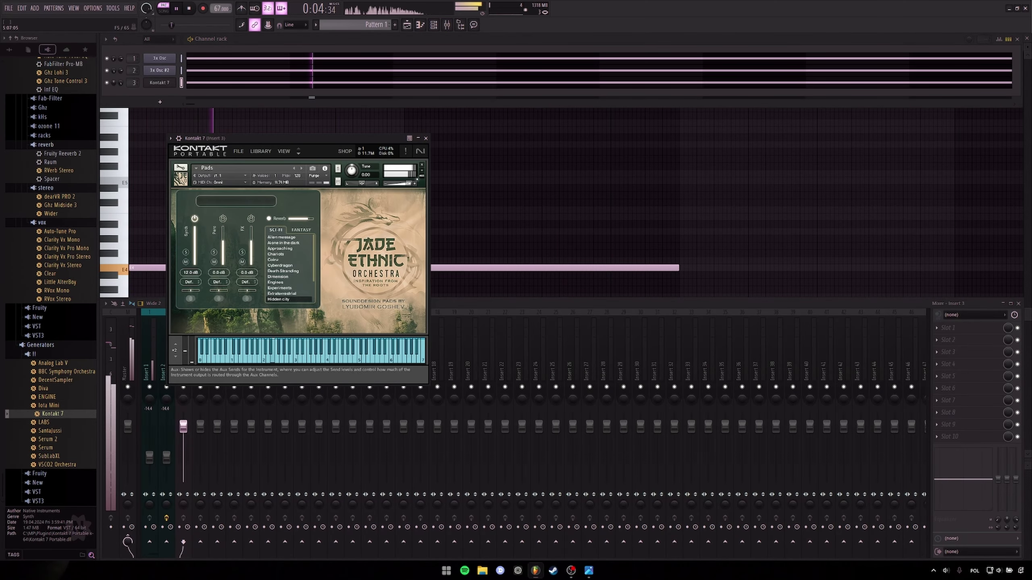
click(426, 138)
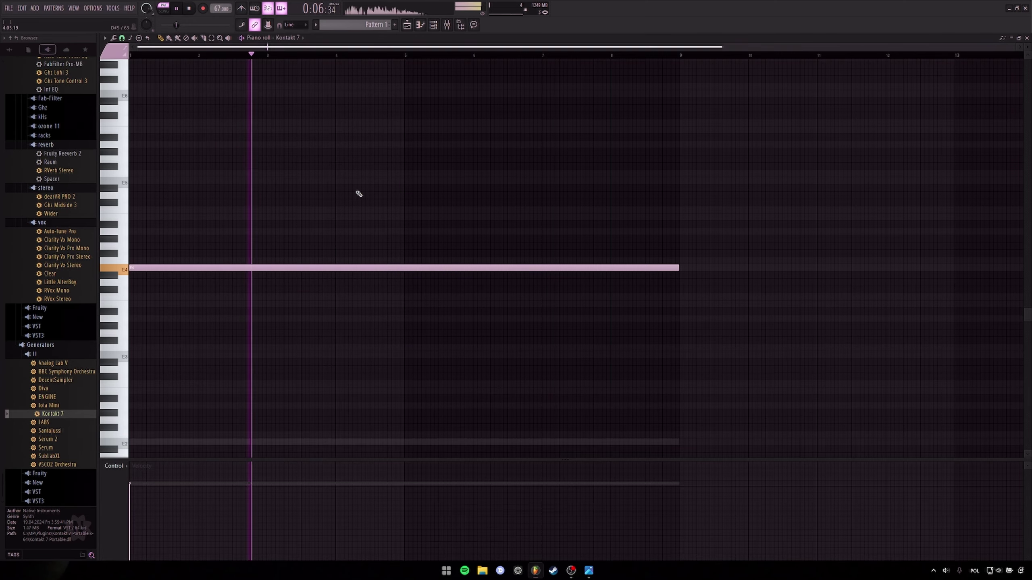
scroll(354, 203, down, 5)
scroll(325, 236, up, 5)
- Slice the pad's eight-bar E4 note at bar 3 and delete the remainder, leaving a two-bar note
key(c)
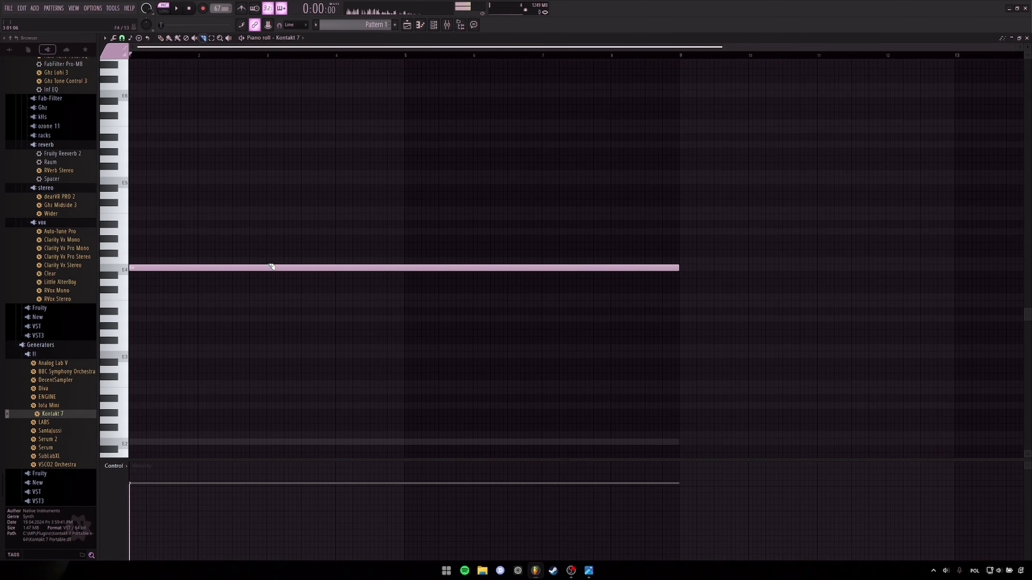
right_click(309, 268)
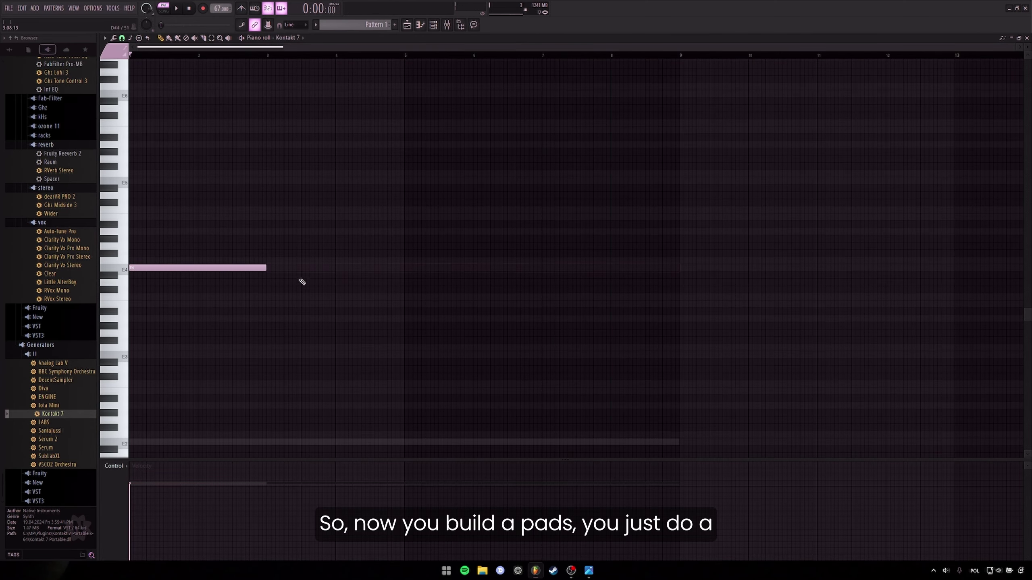
scroll(313, 293, up, 1)
scroll(315, 299, down, 3)
click(433, 25)
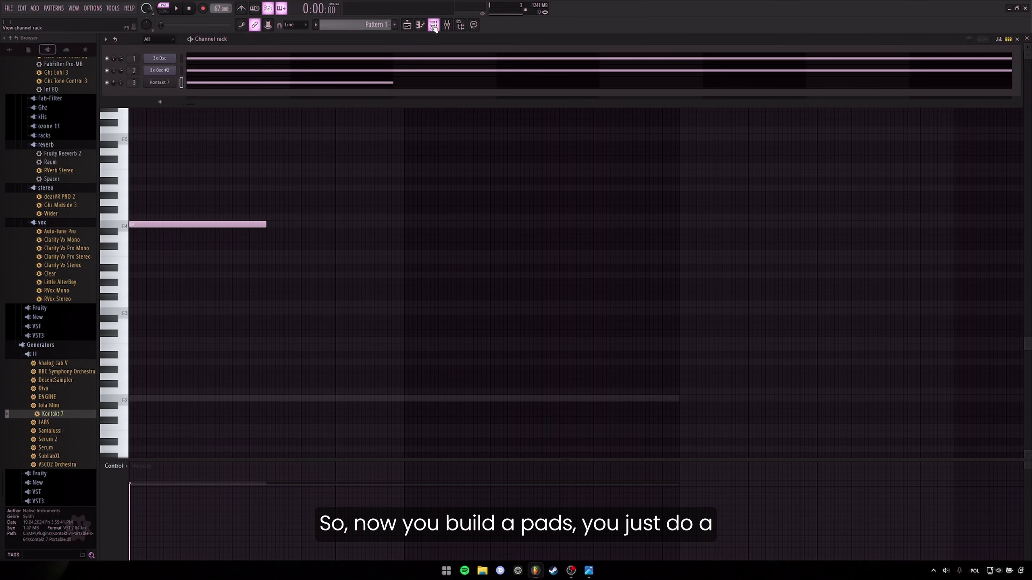
click(433, 25)
click(447, 25)
click(447, 25)
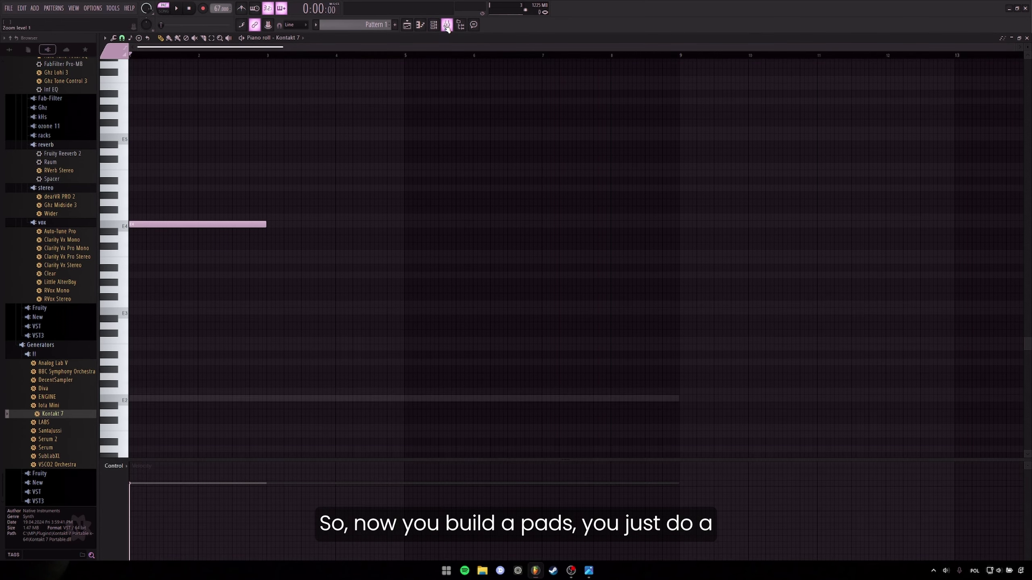
- Continue the pad melody with two-bar notes: C4 at bar 3, A3 at bar 5 and C4 at bar 7
scroll(374, 346, up, 1)
click(275, 300)
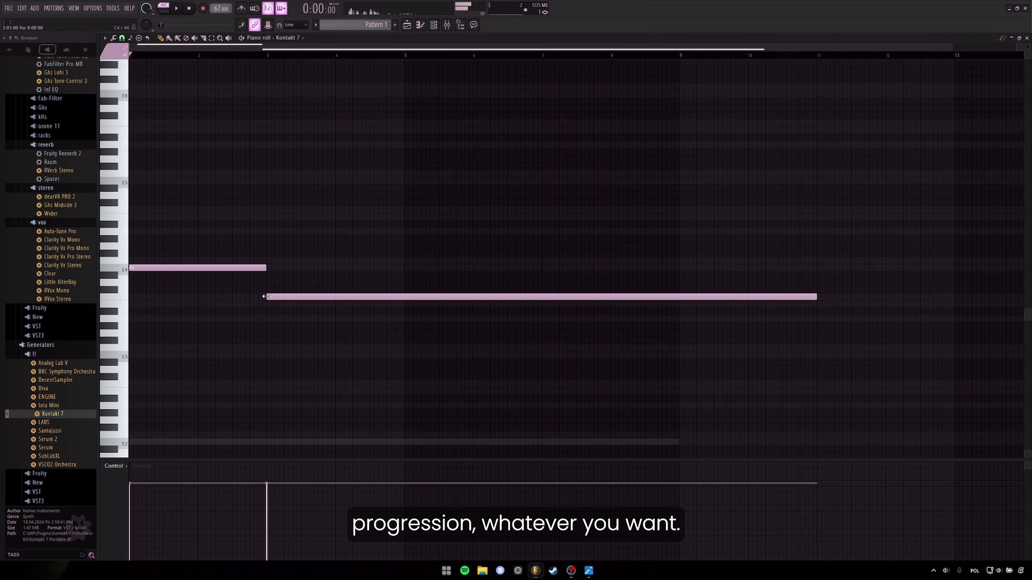
right_click(400, 301)
click(280, 300)
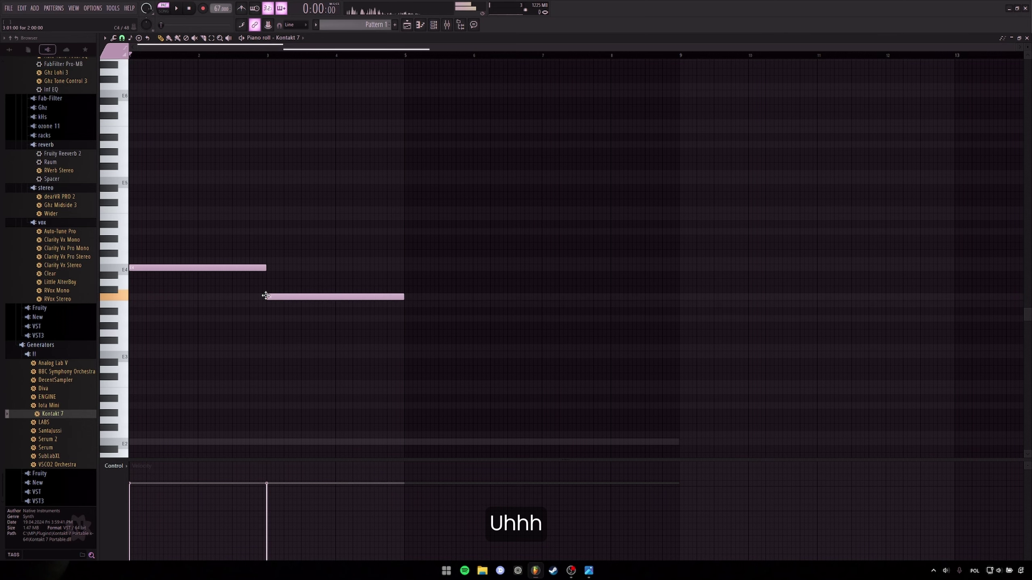
click(403, 319)
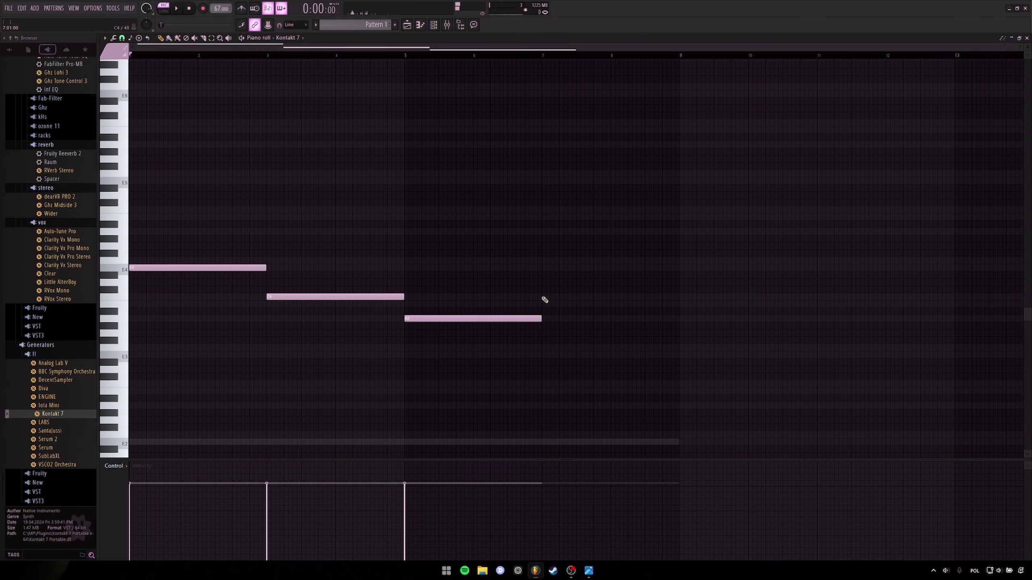
click(544, 298)
- Play the four-note pad progression, check it against the mixer meters and channel rack, and stop playback
key(space)
scroll(355, 330, up, 1)
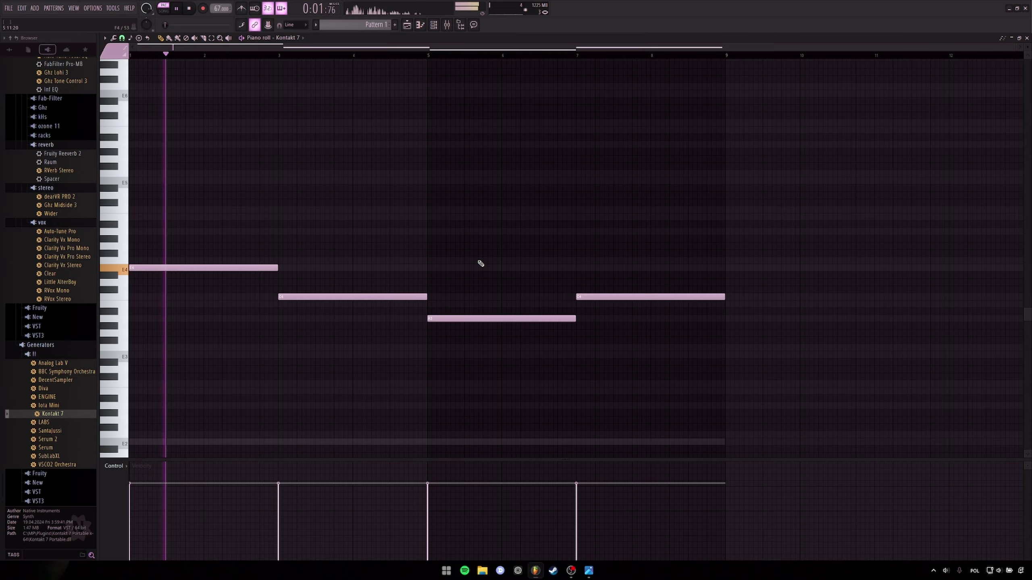
scroll(436, 244, down, 3)
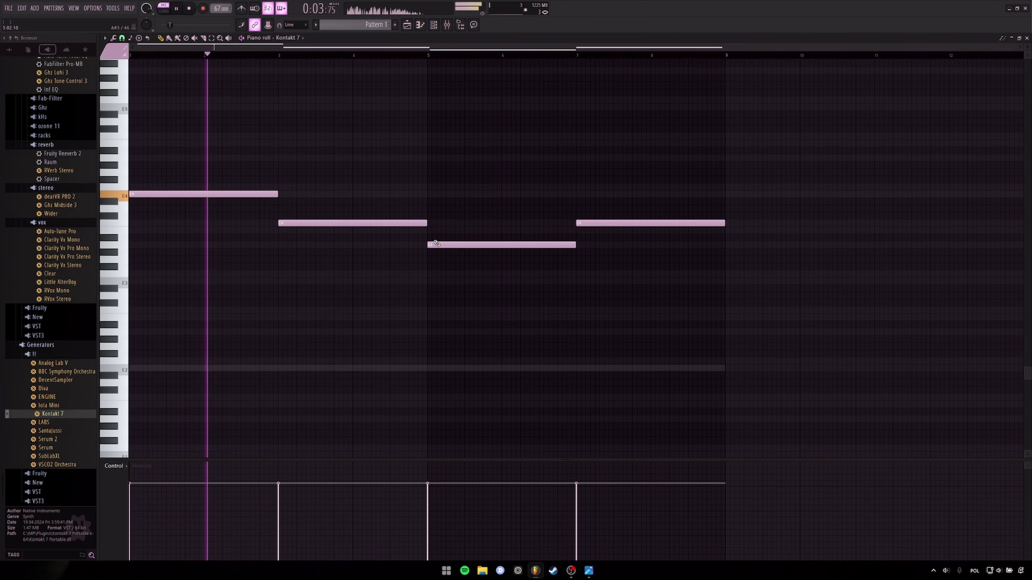
scroll(434, 240, up, 1)
click(447, 25)
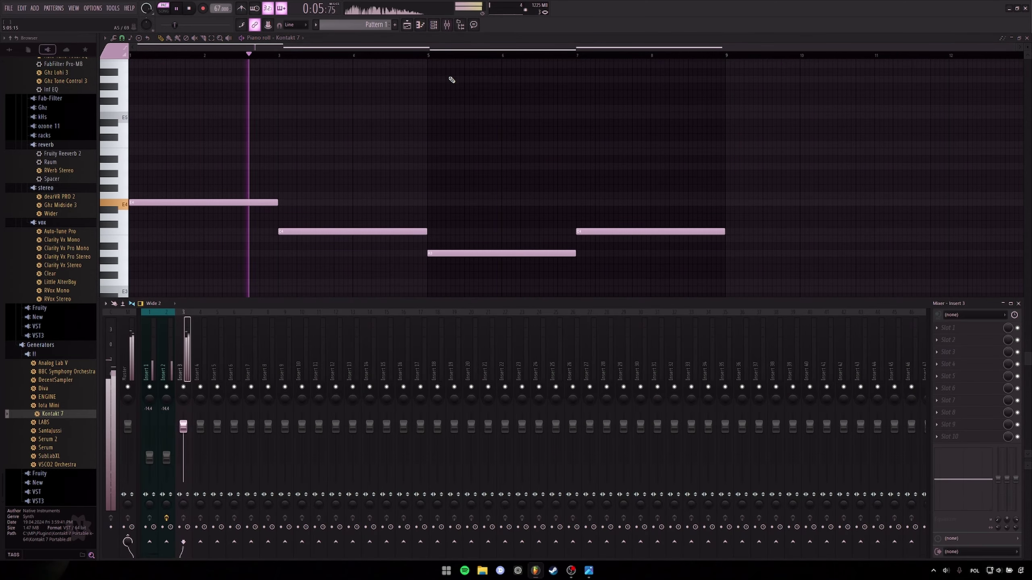
key(F6)
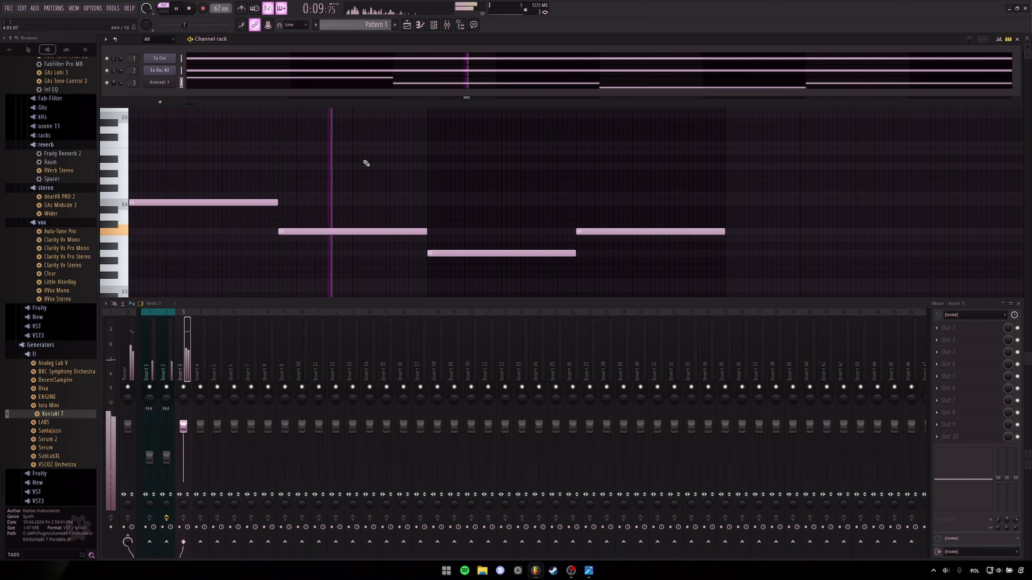
key(F7)
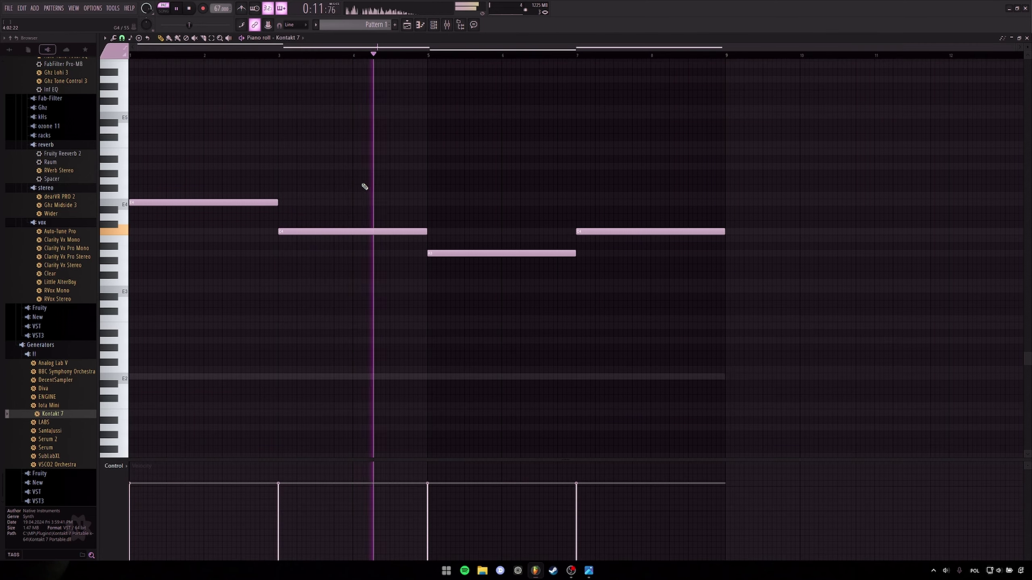
scroll(374, 188, up, 4)
scroll(376, 189, down, 3)
scroll(378, 190, up, 2)
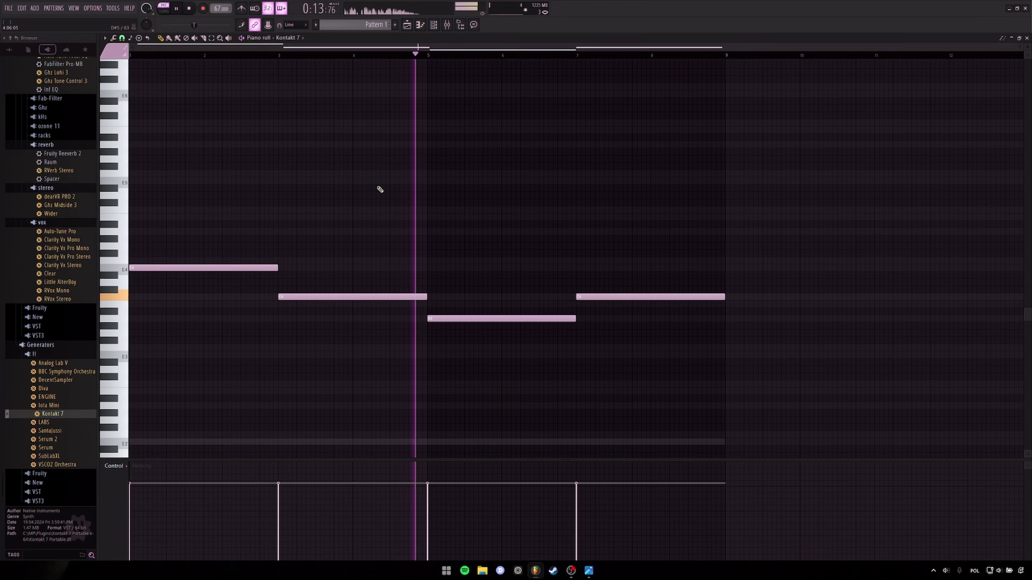
scroll(380, 189, down, 4)
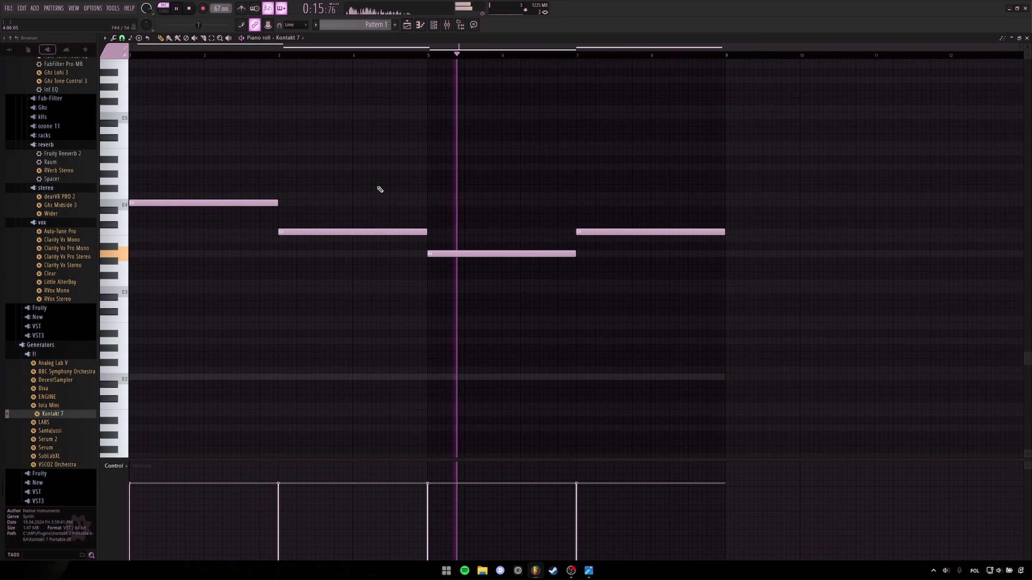
scroll(381, 189, up, 4)
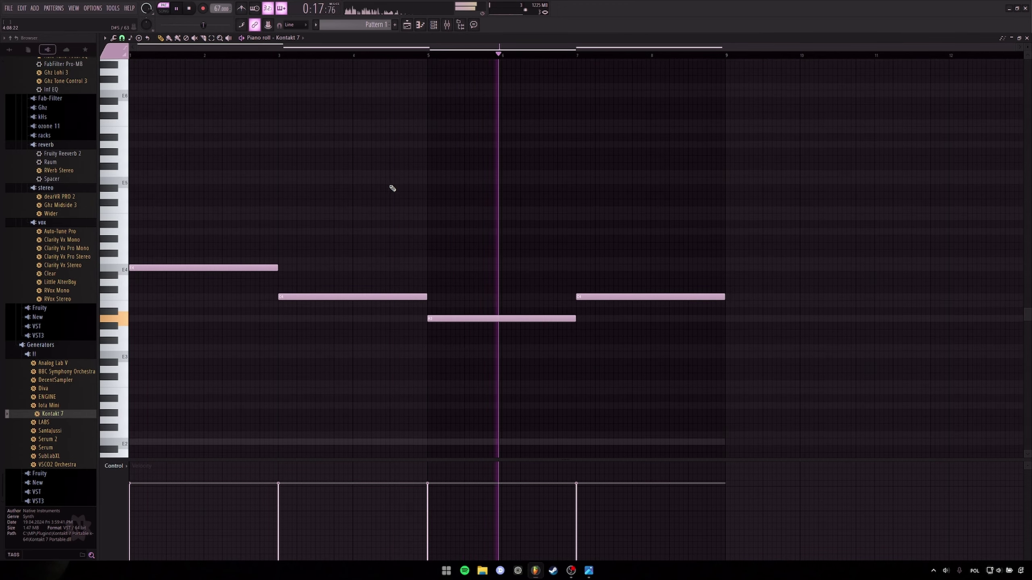
key(space)
- Reopen the Kontakt 7 pad to review its sound, close it, and look over the progression's notes
scroll(423, 220, down, 1)
drag(553, 221, 410, 243)
drag(312, 236, 485, 258)
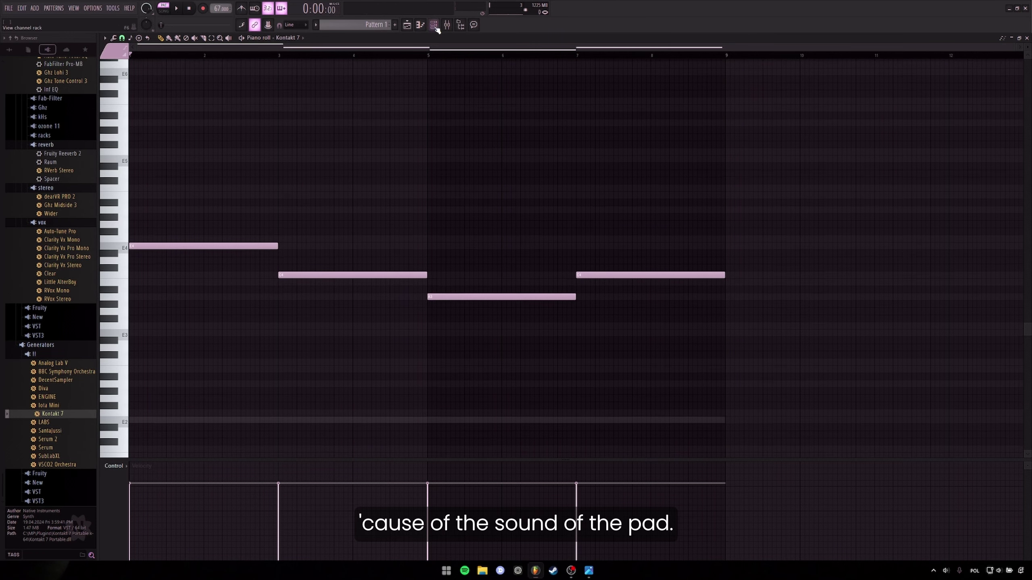
click(433, 25)
click(158, 82)
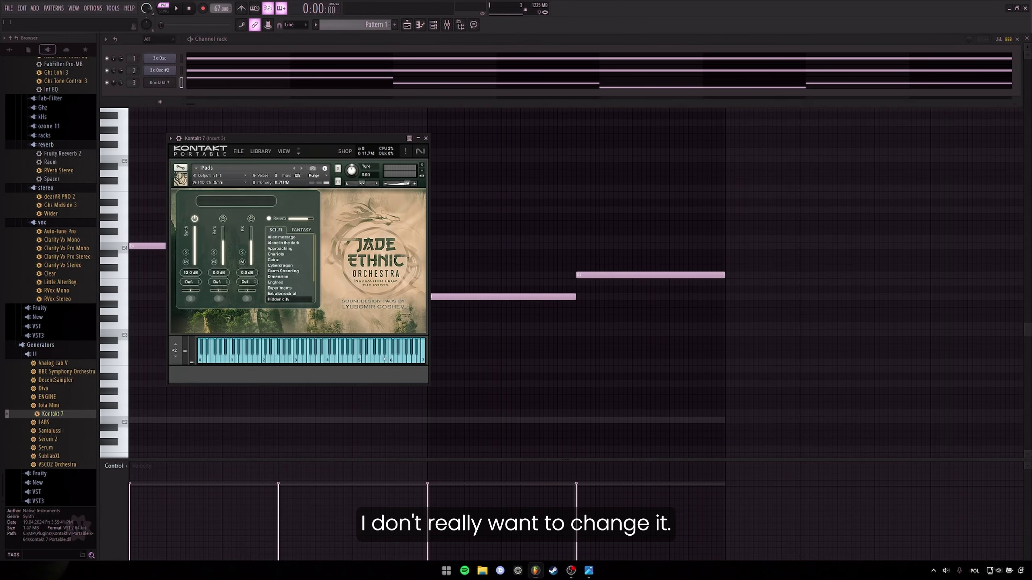
click(426, 138)
key(F6)
scroll(403, 231, up, 4)
scroll(404, 231, down, 5)
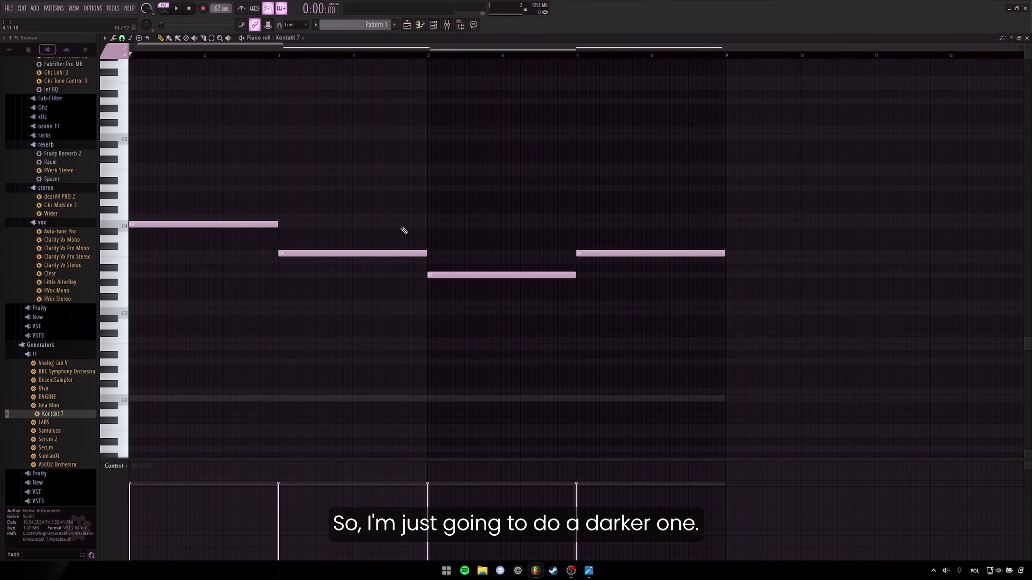
scroll(403, 231, up, 2)
scroll(400, 231, down, 3)
scroll(399, 231, up, 4)
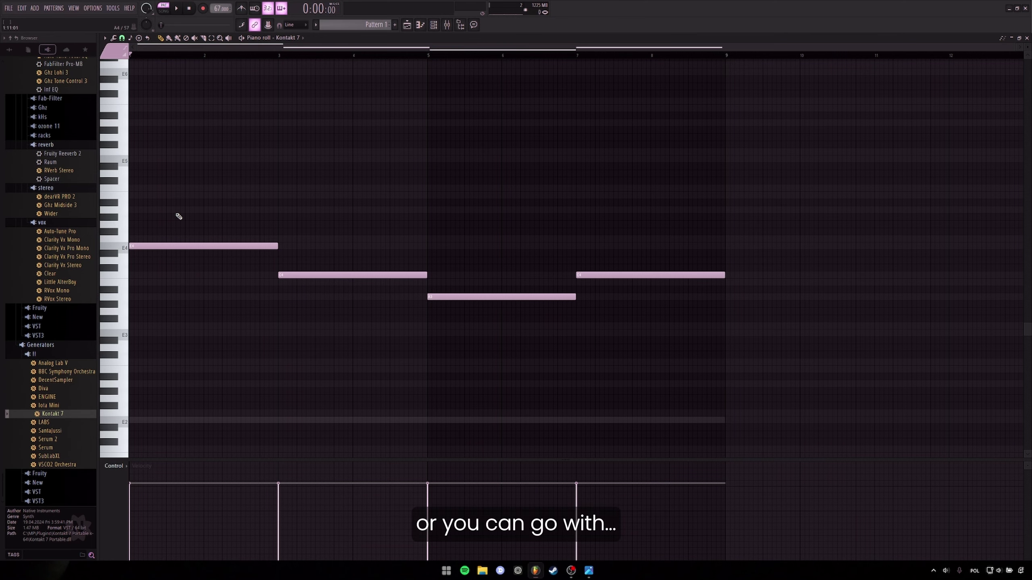
- Add a two-bar A4 note above the first E4 note and play the pattern
drag(179, 216, 147, 216)
scroll(201, 233, up, 4)
key(space)
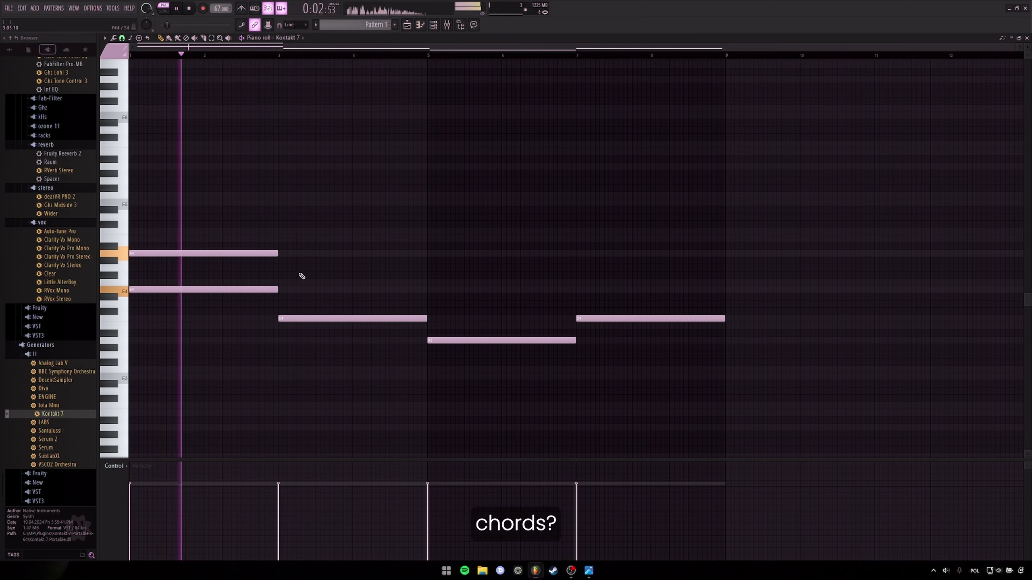
- Build three-note chords by adding E4 and A4 over the C4 at bar 3, and C4 and E4 over the A3 at bar 5
click(281, 290)
click(281, 252)
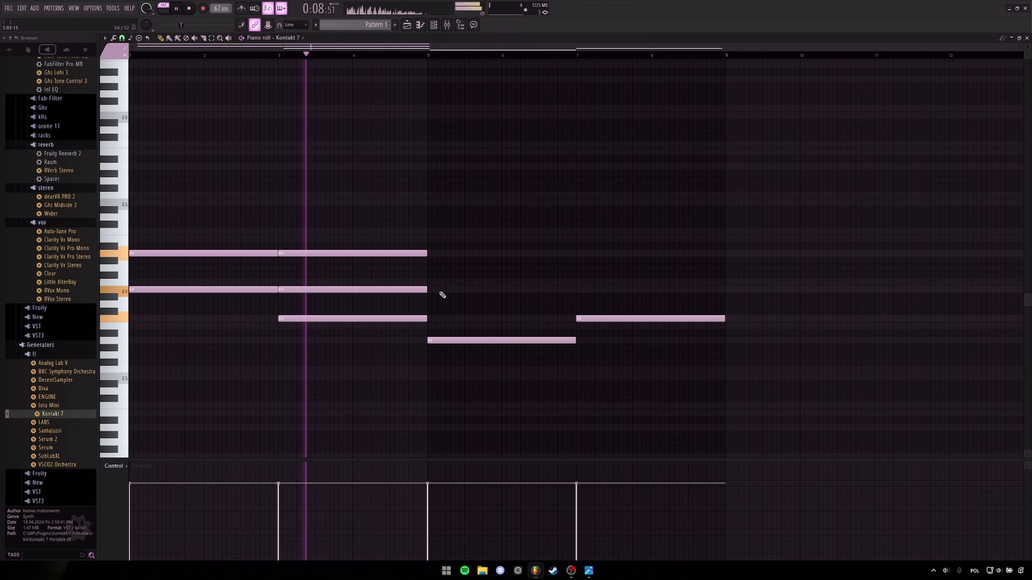
click(437, 319)
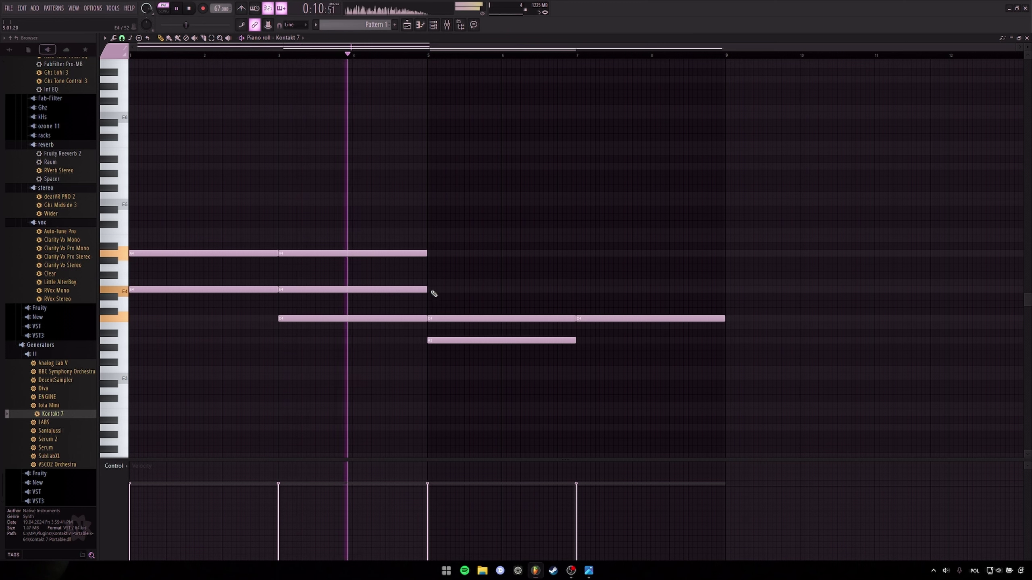
click(433, 291)
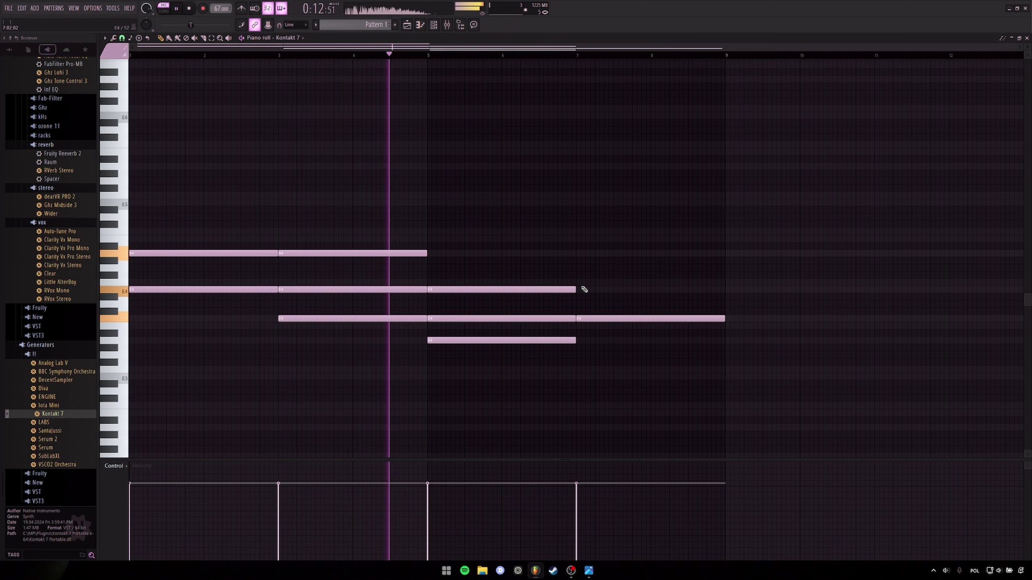
- Form the bar 7 chord by adding two-bar F4 and A4 notes and lowering its C4 note to B3
drag(585, 289, 576, 281)
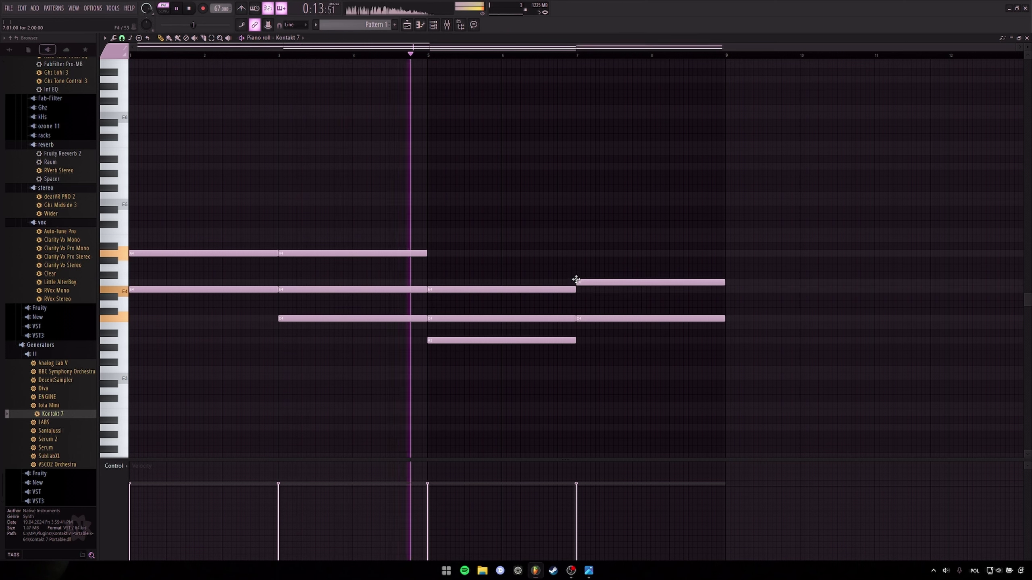
click(579, 253)
drag(593, 318, 593, 327)
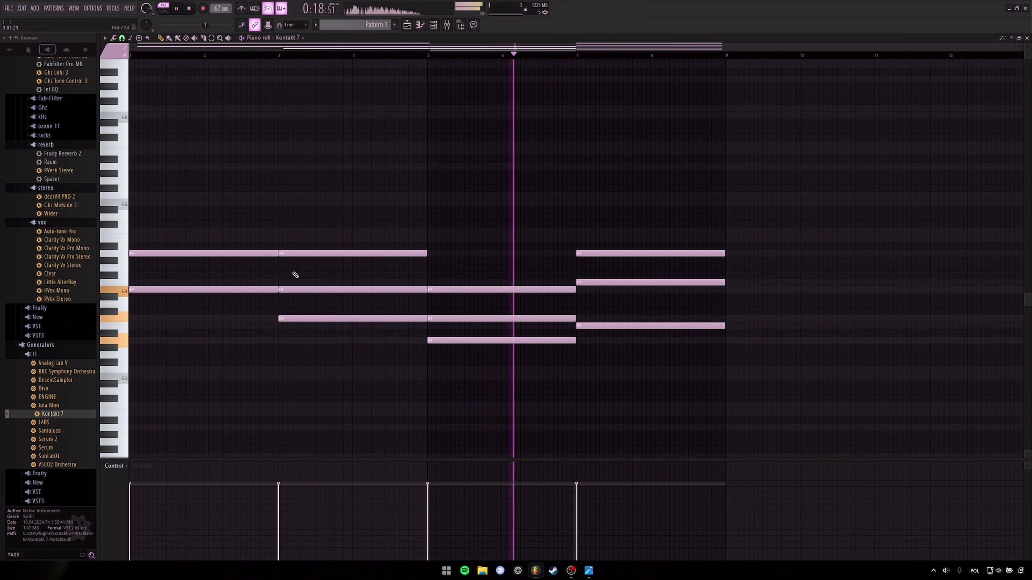
- Add a two-bar C4 note to the first chord, raise it an octave to C5, and clear the selection
click(143, 319)
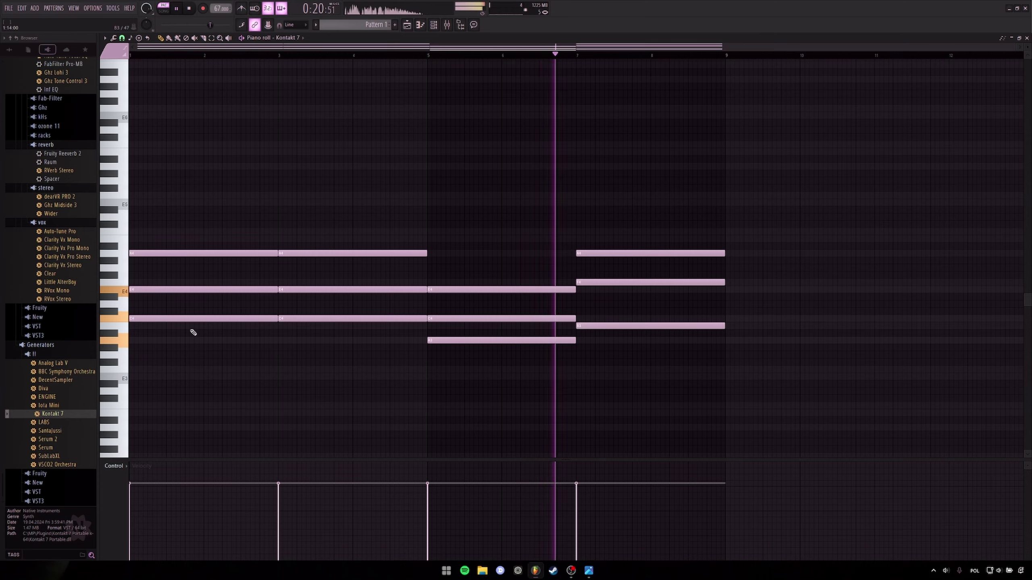
ctrl+drag(192, 330, 213, 296)
key(ctrl+Up)
scroll(517, 163, up, 1)
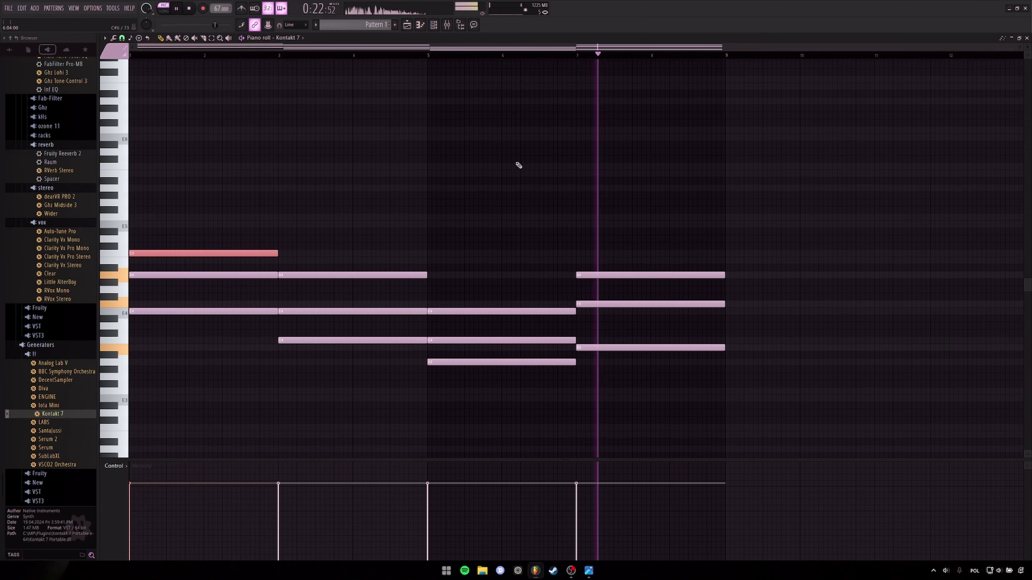
scroll(545, 183, down, 2)
scroll(560, 190, up, 1)
ctrl+click(560, 190)
- Listen to the looping chord progression and review its notes in the piano roll
scroll(481, 204, down, 4)
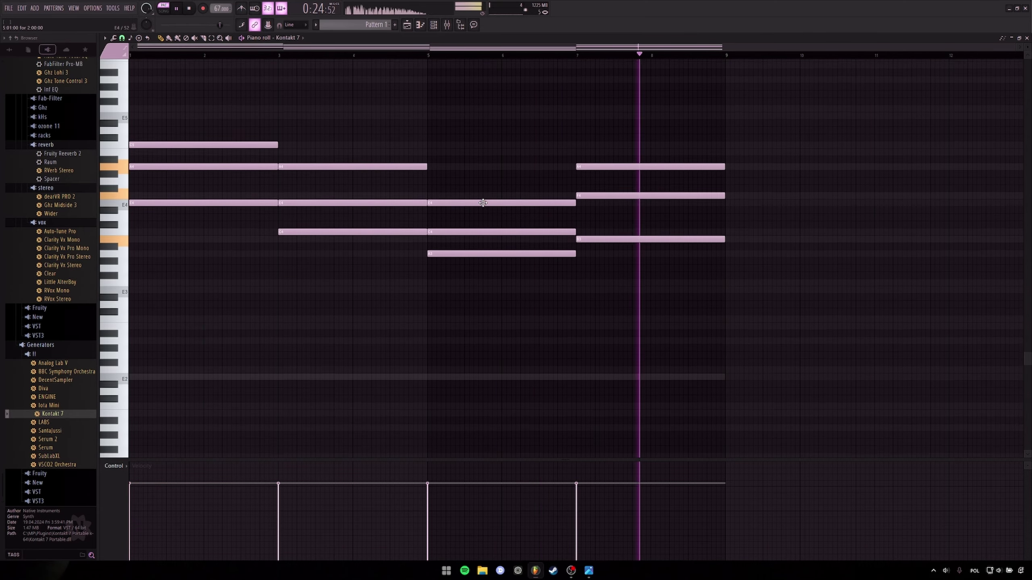
scroll(504, 201, up, 3)
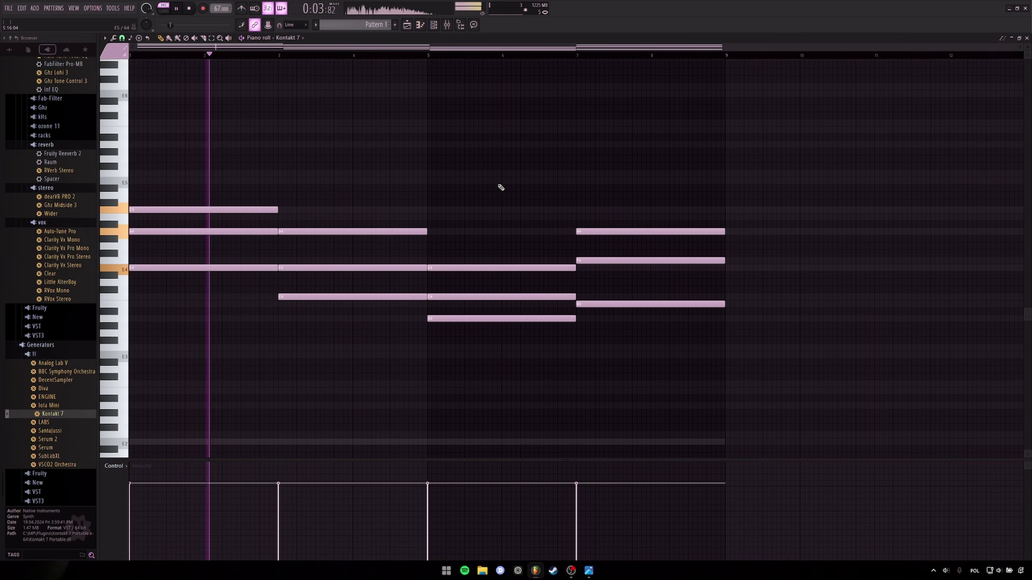
scroll(397, 189, down, 2)
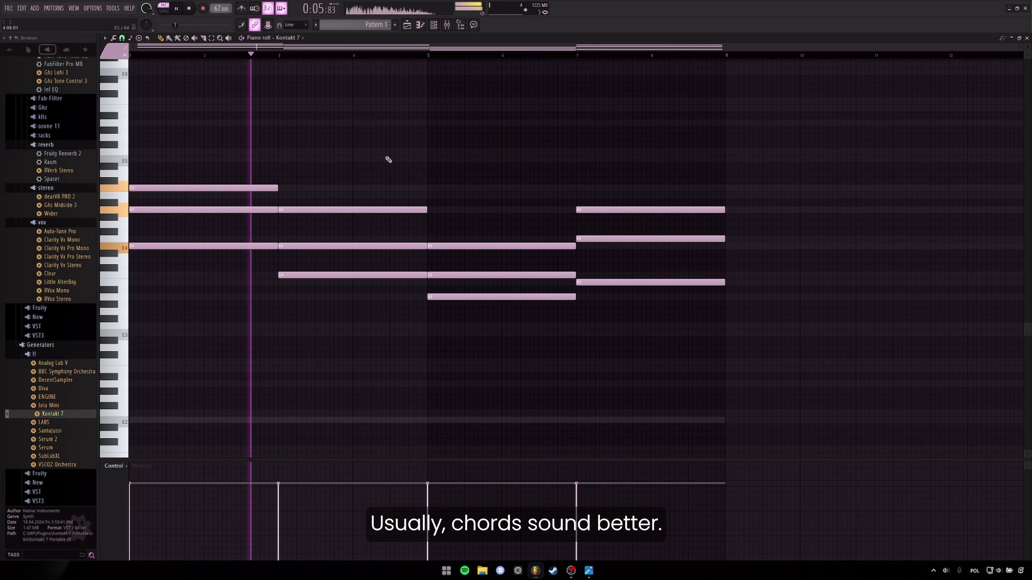
scroll(392, 165, up, 2)
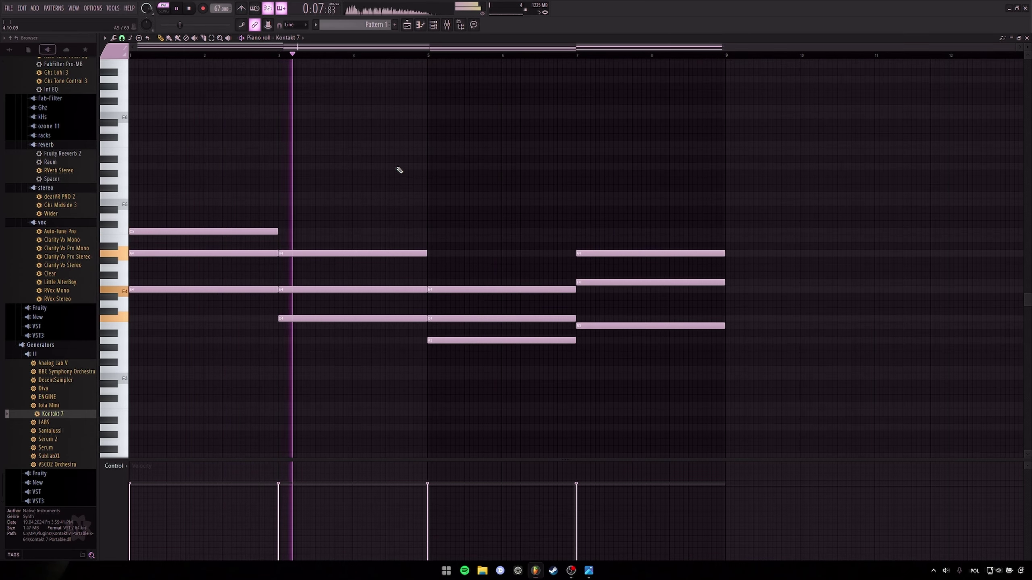
scroll(399, 170, down, 5)
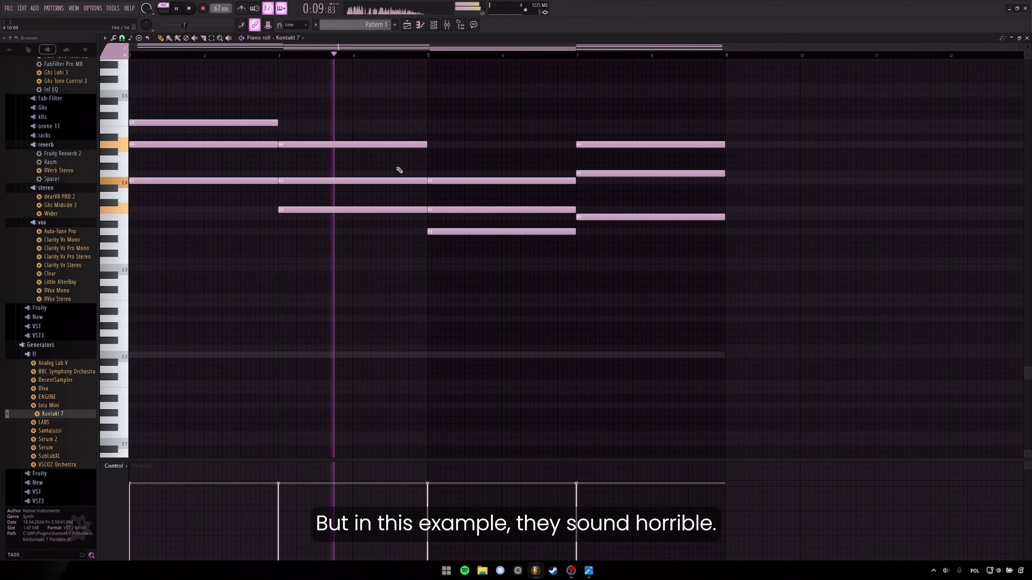
- Stop playback and delete the upper two notes of the chords at bars 1, 3 and 5, keeping only each chord's lowest note
scroll(400, 170, up, 4)
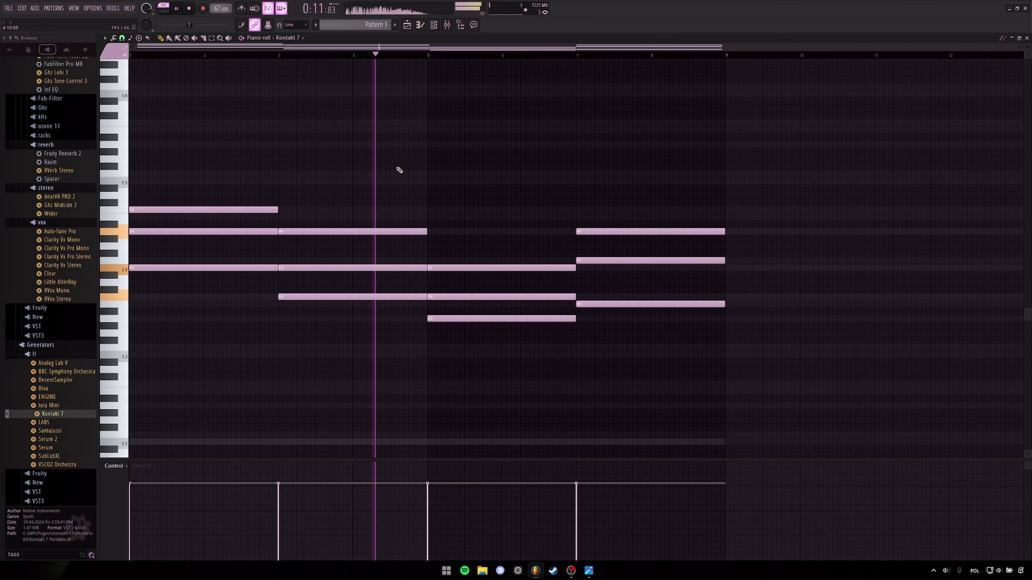
scroll(399, 170, down, 2)
key(space)
right_click(353, 224)
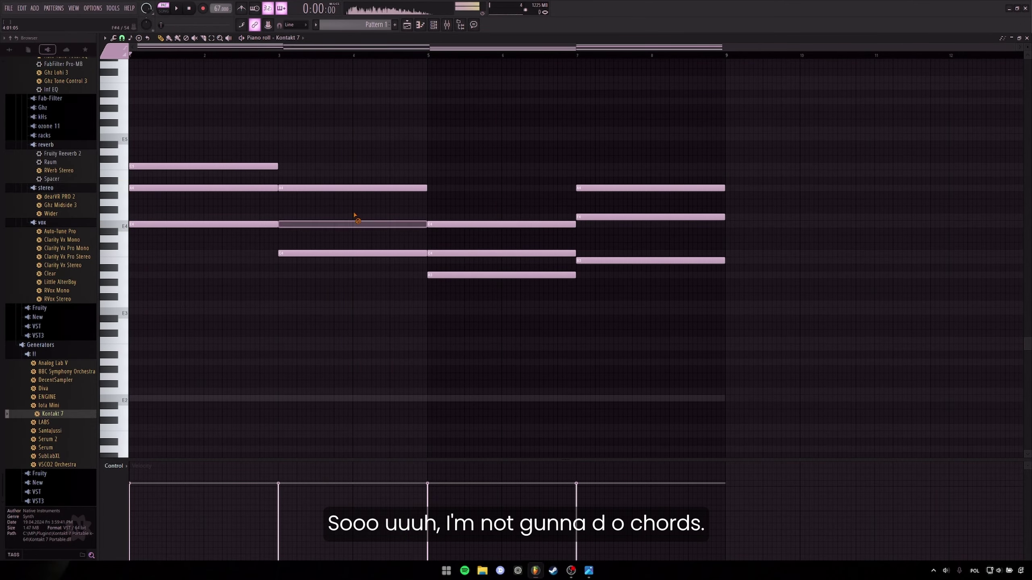
right_click(315, 188)
right_click(272, 165)
right_click(499, 224)
right_click(493, 253)
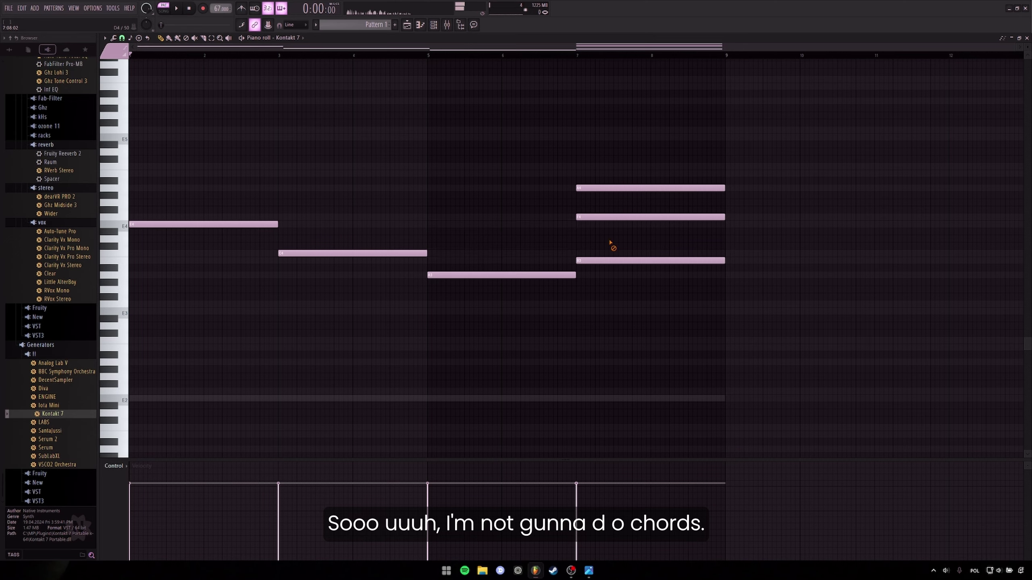
- Delete the upper two notes of the bar 7 chord and raise its remaining note to C4
right_click(610, 188)
right_click(610, 217)
drag(589, 261, 587, 251)
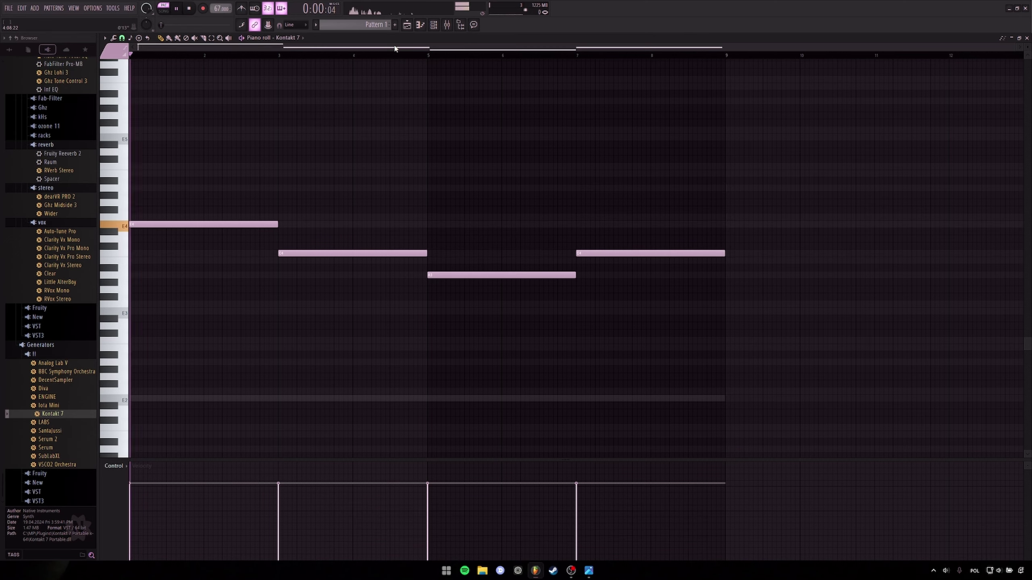
- Show the channel rack and mixer, and listen to the looping single-note progression while reviewing its notes
click(434, 25)
click(448, 25)
scroll(332, 169, down, 2)
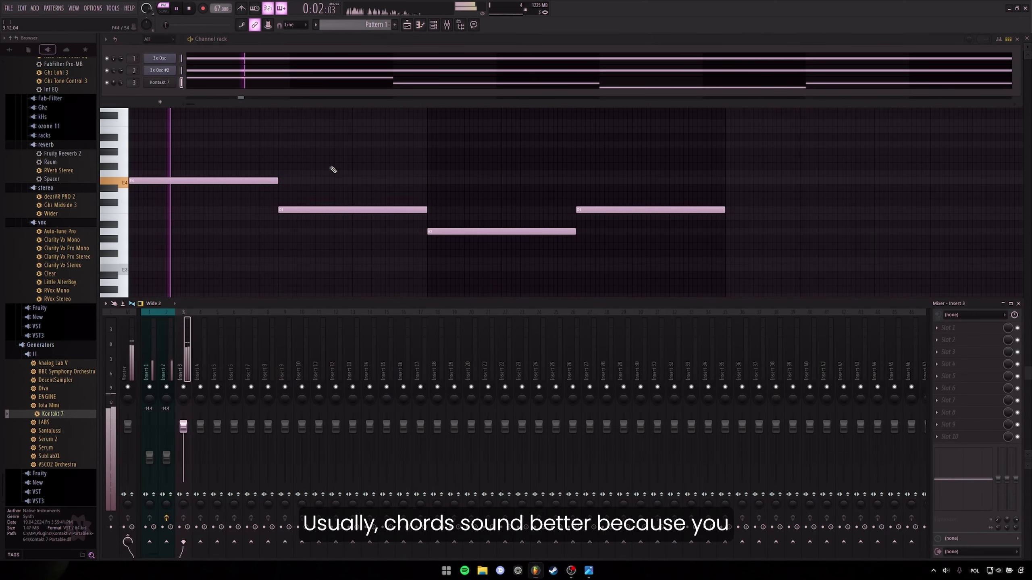
scroll(332, 168, up, 2)
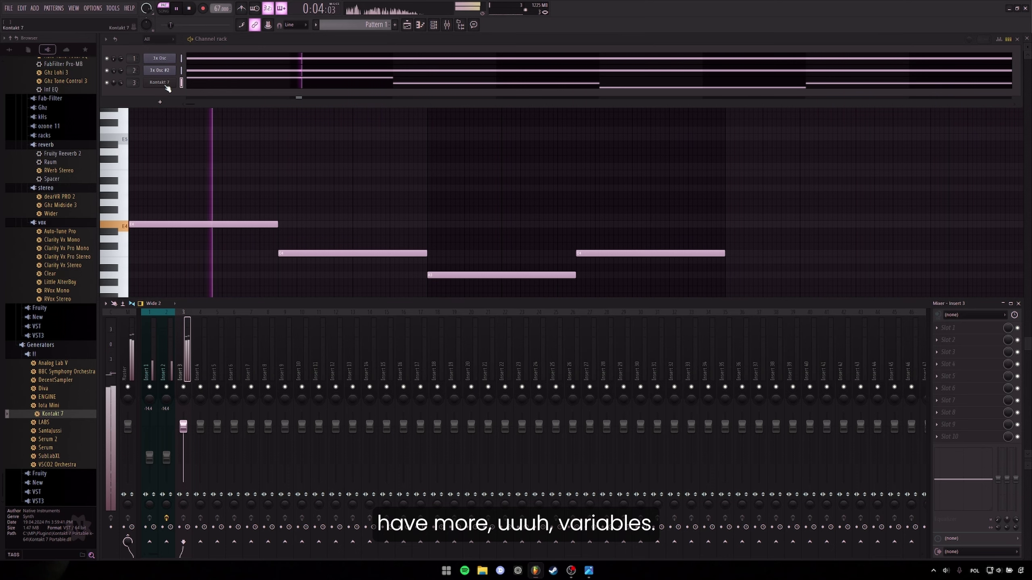
scroll(381, 229, down, 2)
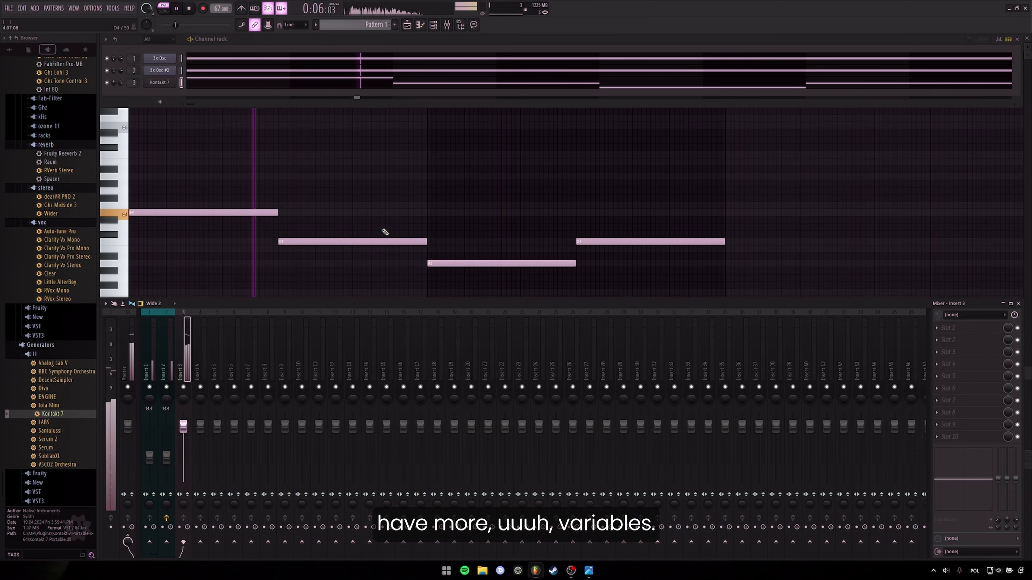
scroll(358, 218, up, 2)
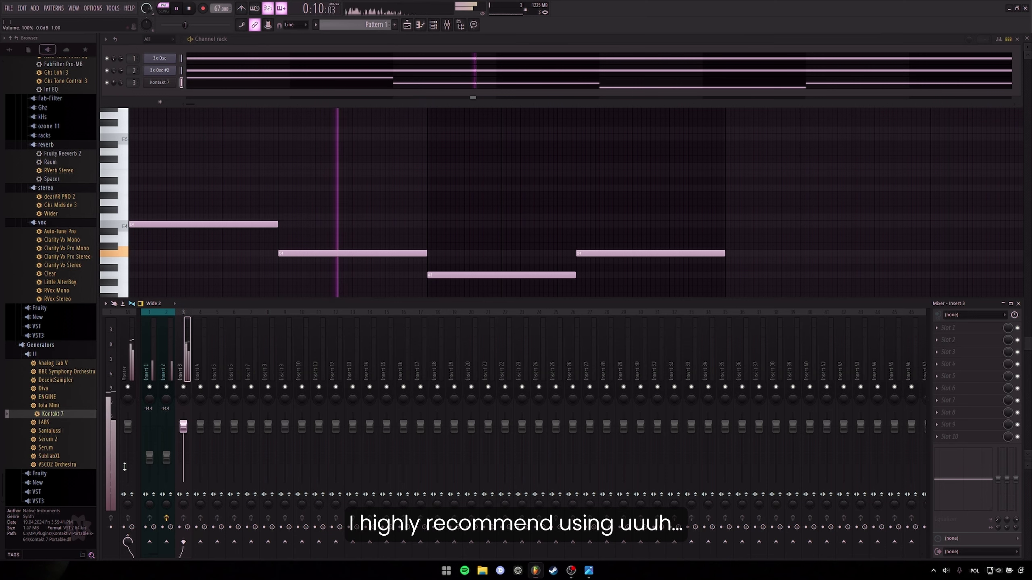
scroll(244, 245, down, 3)
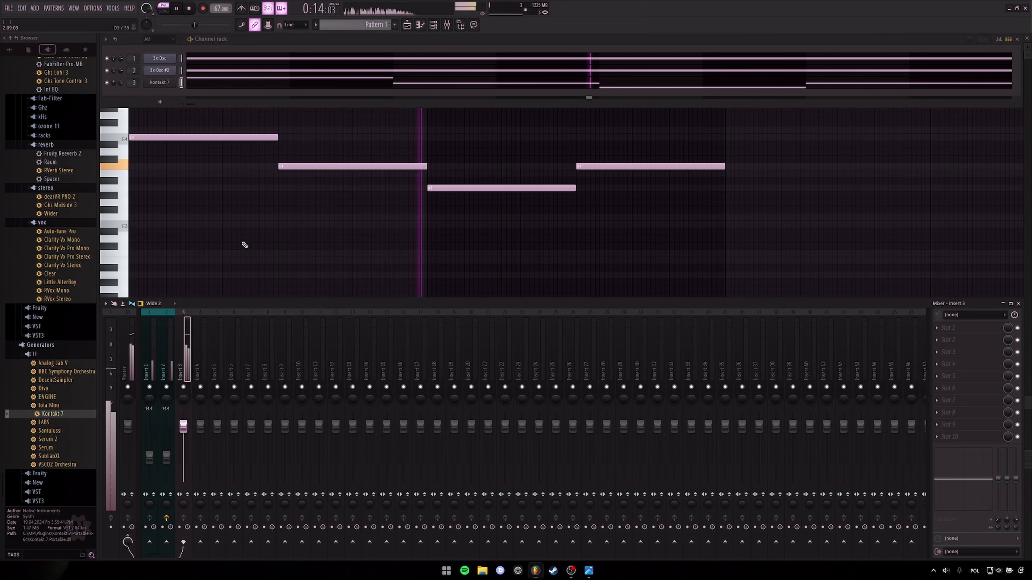
scroll(244, 244, up, 2)
drag(485, 198, 431, 174)
key(F9)
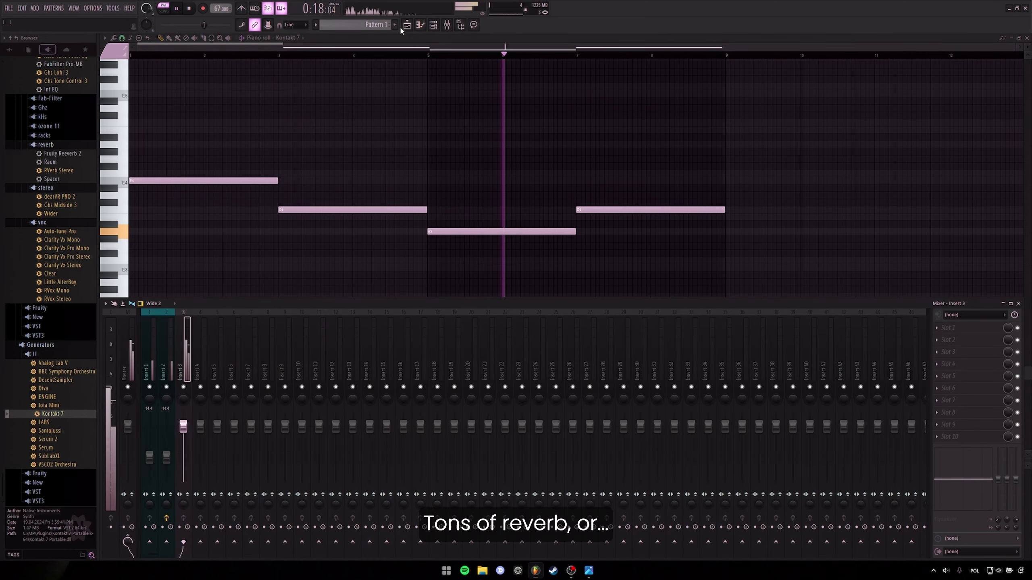
key(F6)
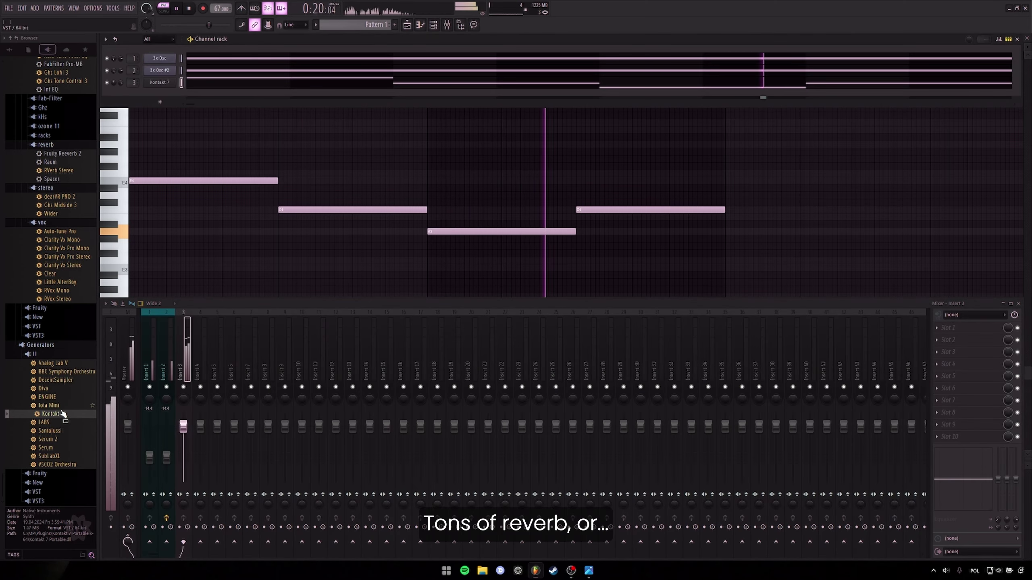
- Add a second Kontakt 7 channel and load CoLab_AmbientKeys from the Inletaudio Ambient Keys bank
drag(59, 415, 233, 163)
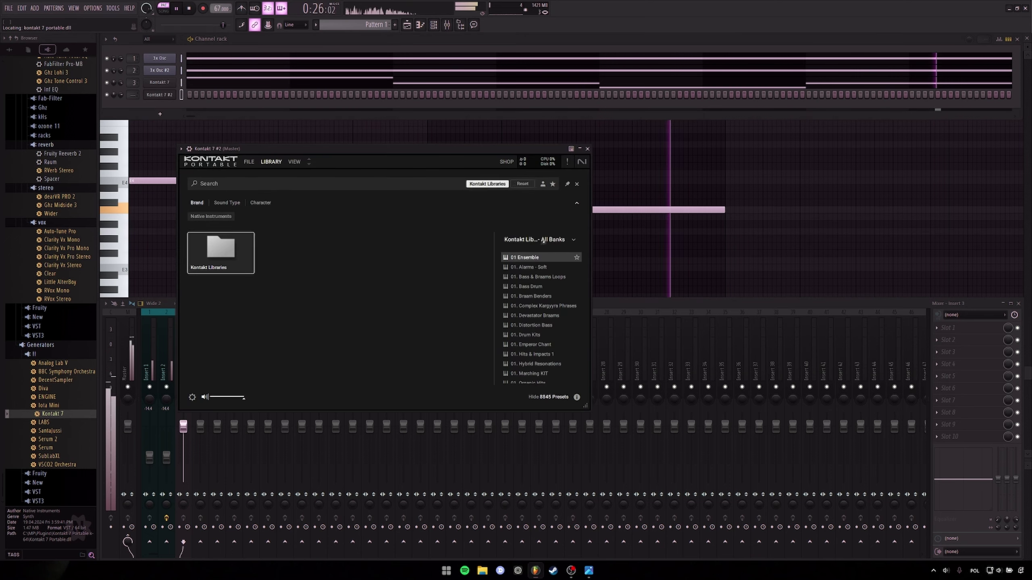
click(540, 239)
mouse_move(488, 296)
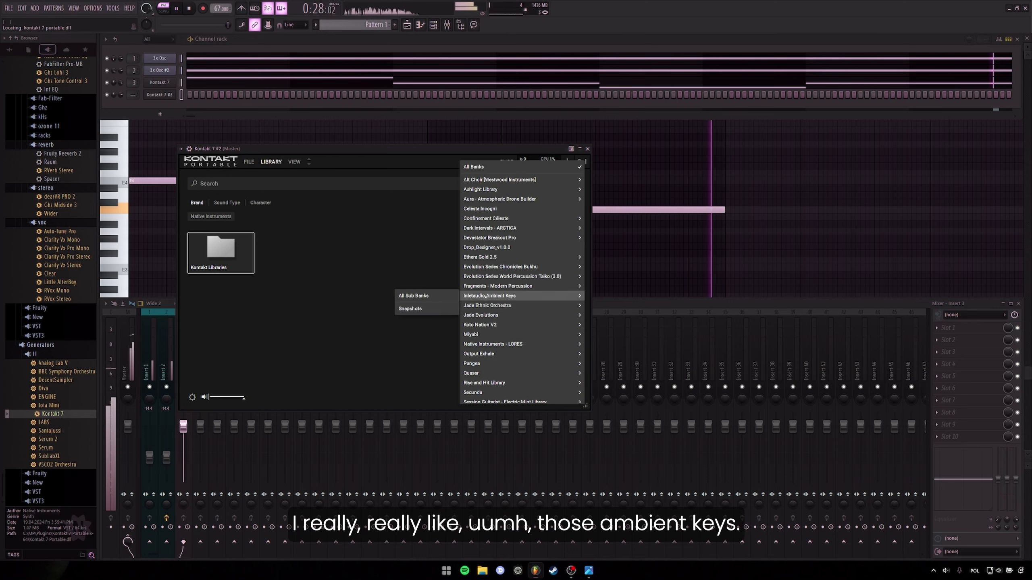
click(428, 295)
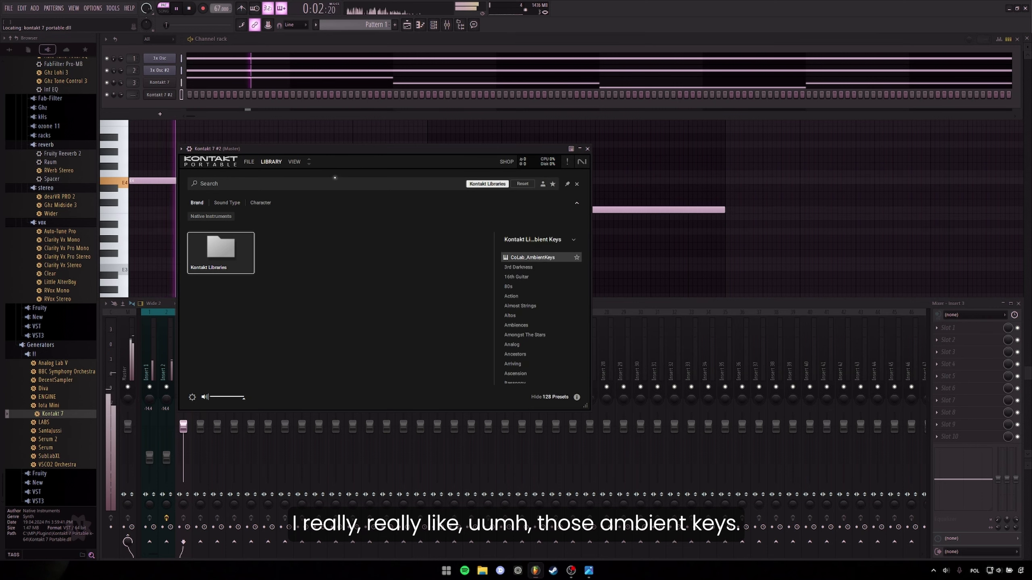
drag(380, 294, 299, 279)
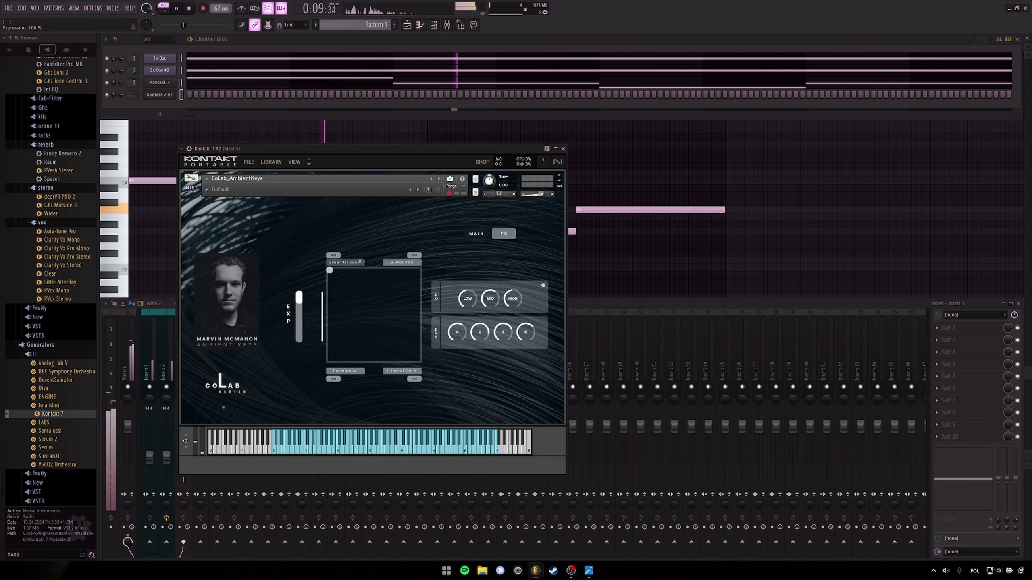
- Try a kalimba keys sound in the first layer of CoLab_AmbientKeys and close the instrument window
click(359, 260)
click(394, 319)
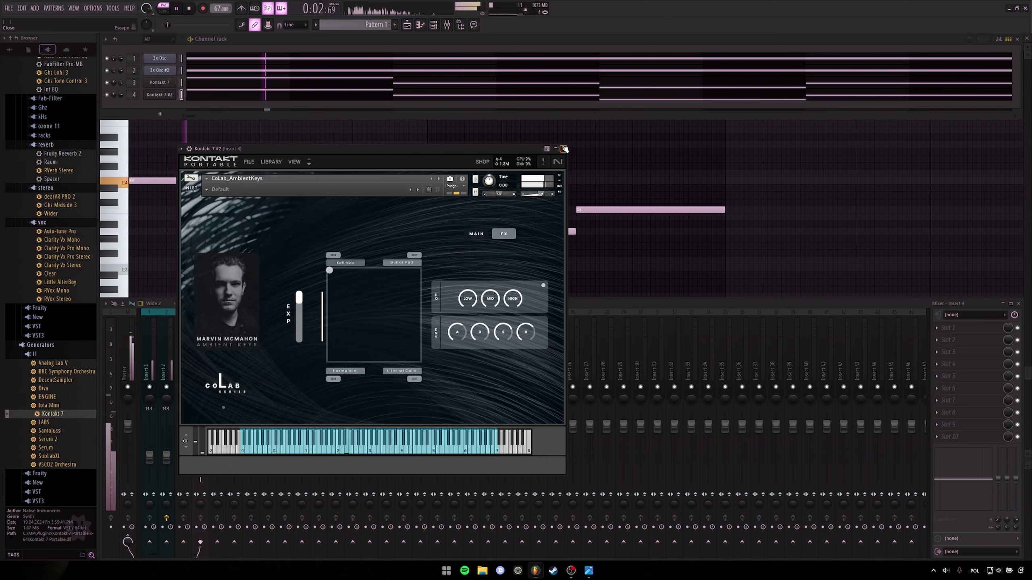
click(564, 149)
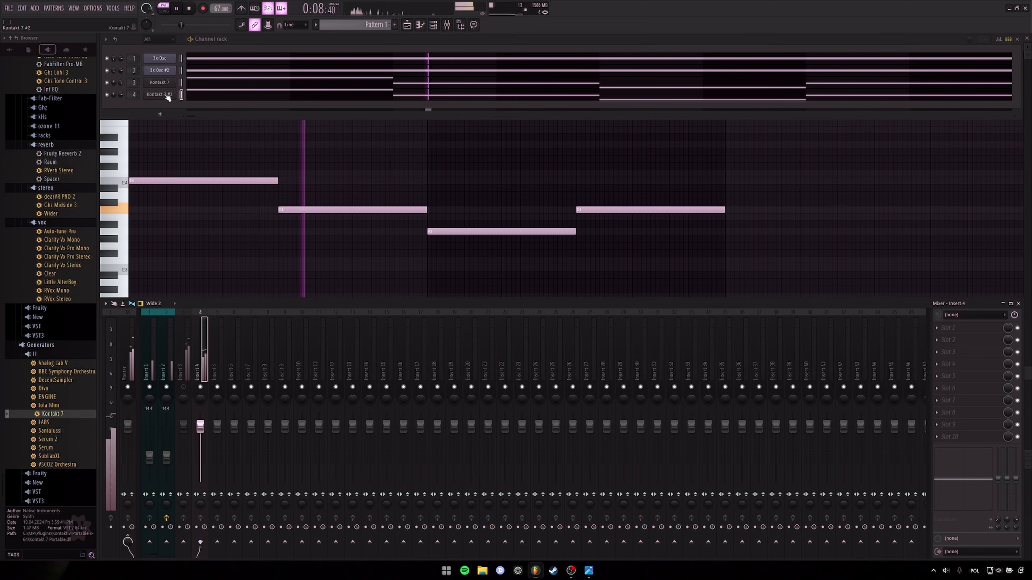
- Reopen the second Kontakt 7, audition the Memories keys sound, and set the first layer to the kalimba pad before closing the window
click(167, 96)
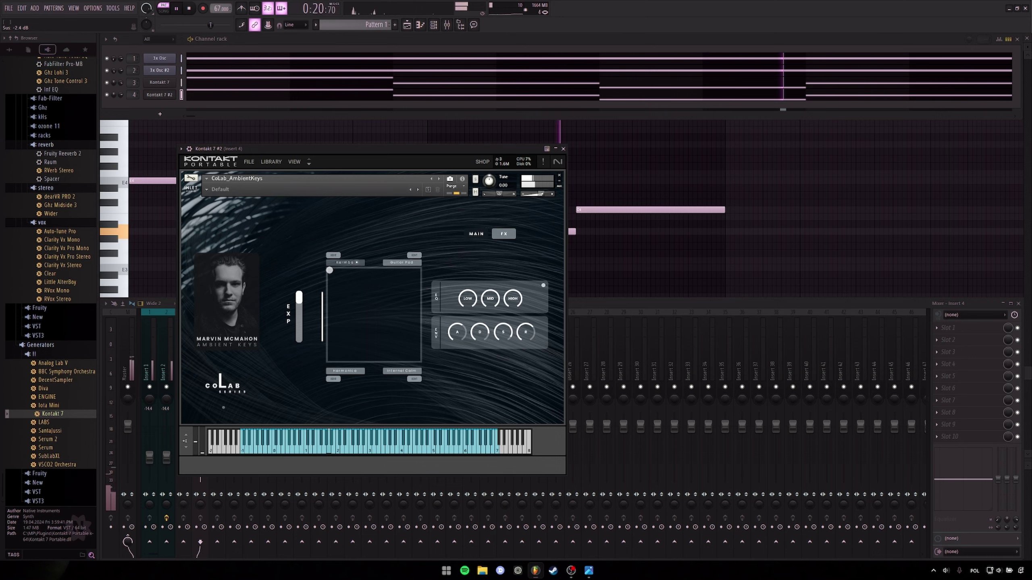
click(357, 262)
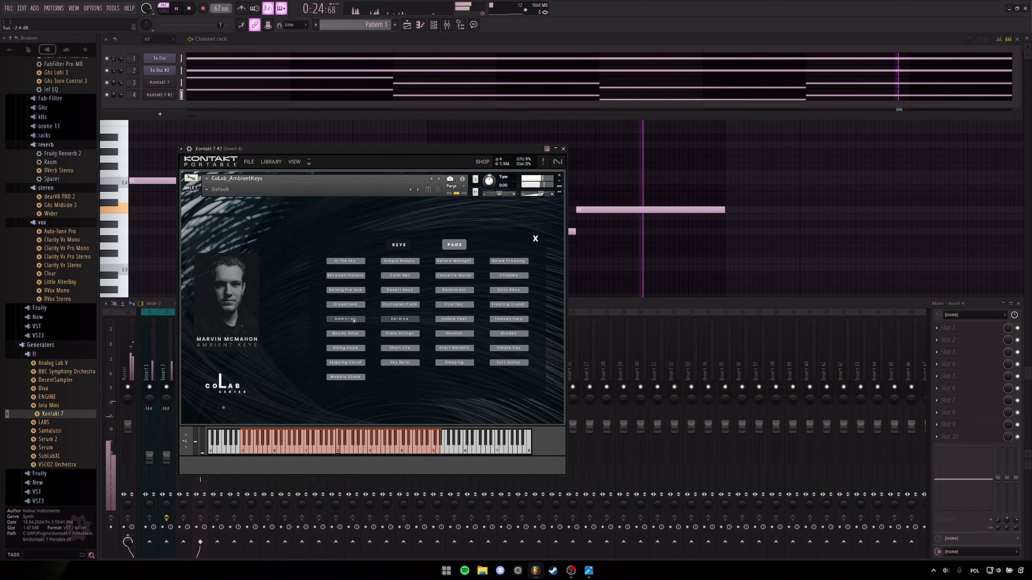
click(354, 320)
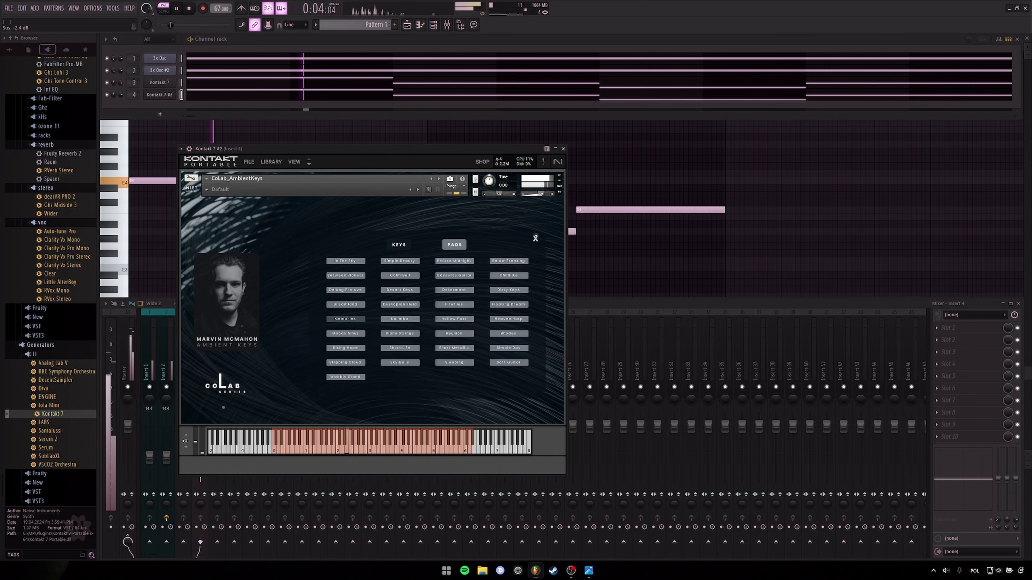
click(449, 245)
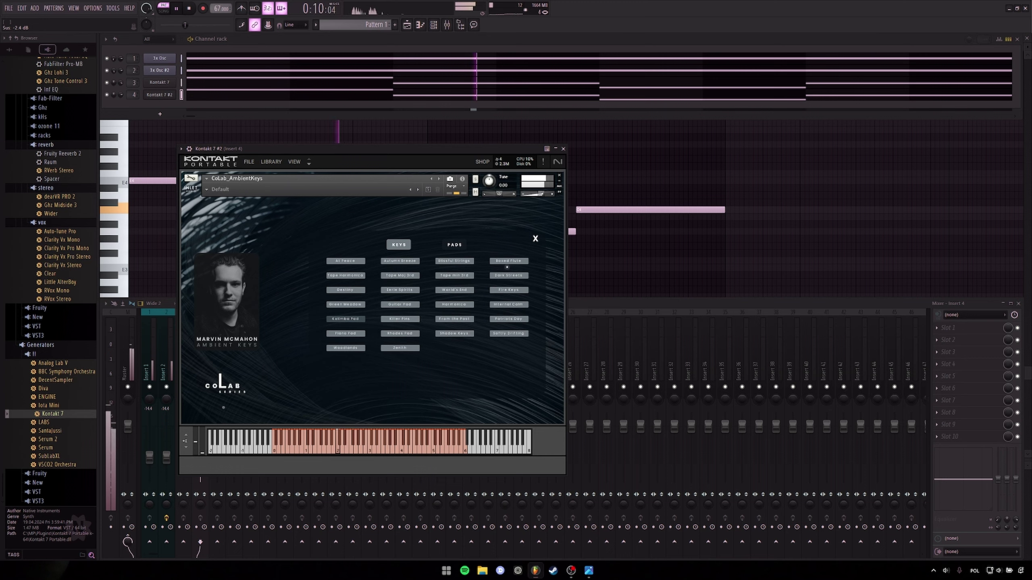
click(535, 238)
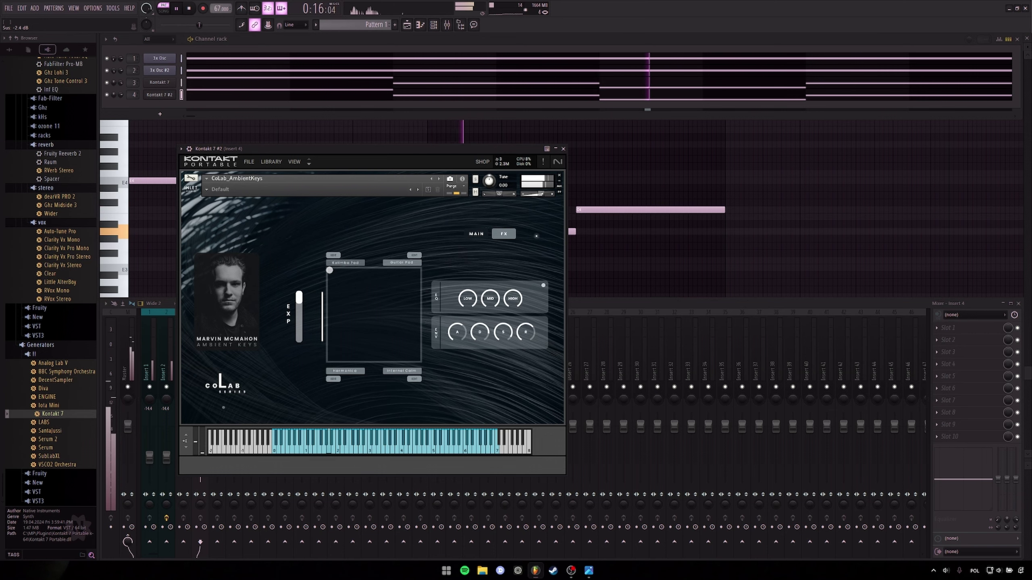
click(563, 149)
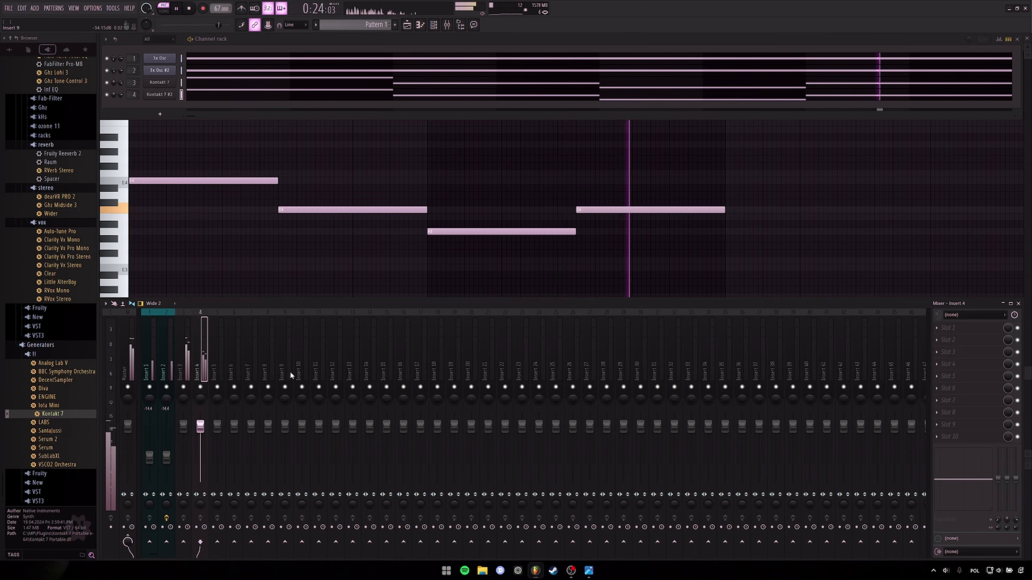
- Move the empty mixer track Insert 5 to the Insert 3 position, ahead of the two Kontakt tracks
scroll(295, 222, up, 2)
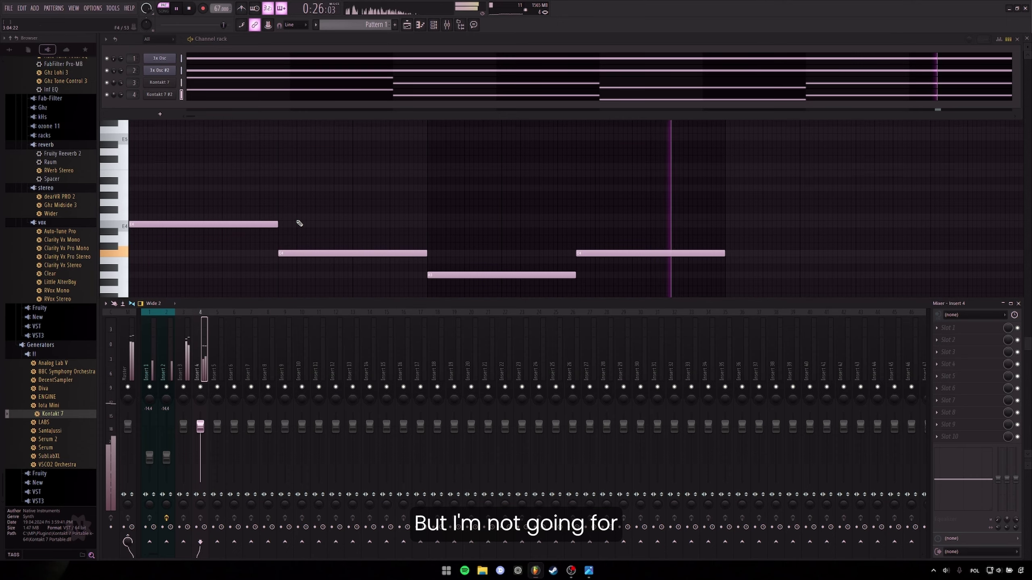
scroll(299, 224, down, 4)
scroll(300, 223, down, 1)
scroll(299, 224, up, 4)
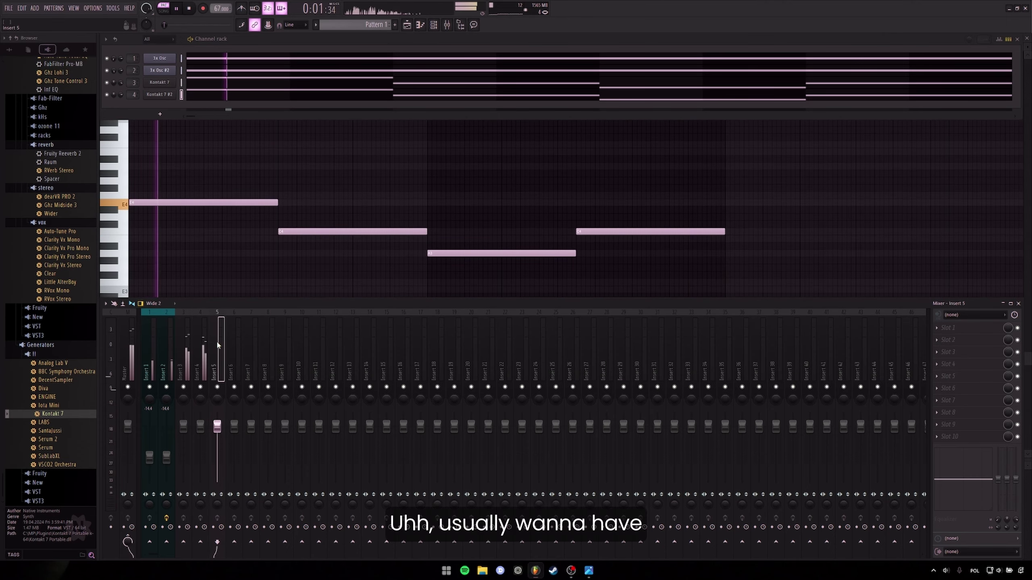
drag(216, 344, 185, 343)
scroll(251, 270, down, 3)
scroll(256, 264, up, 4)
key(F9)
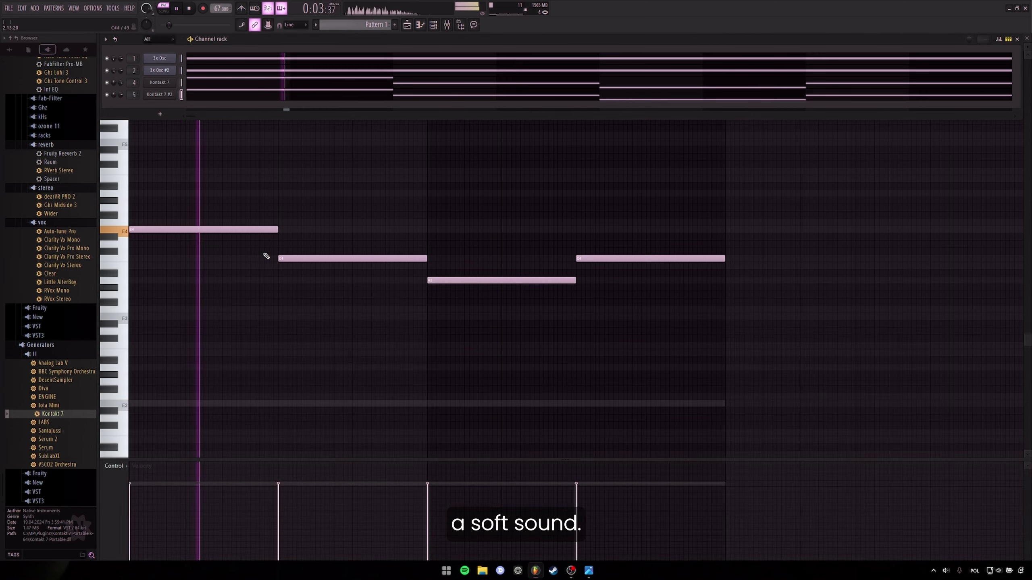
scroll(366, 238, up, 7)
scroll(407, 228, down, 7)
key(F6)
scroll(357, 212, up, 3)
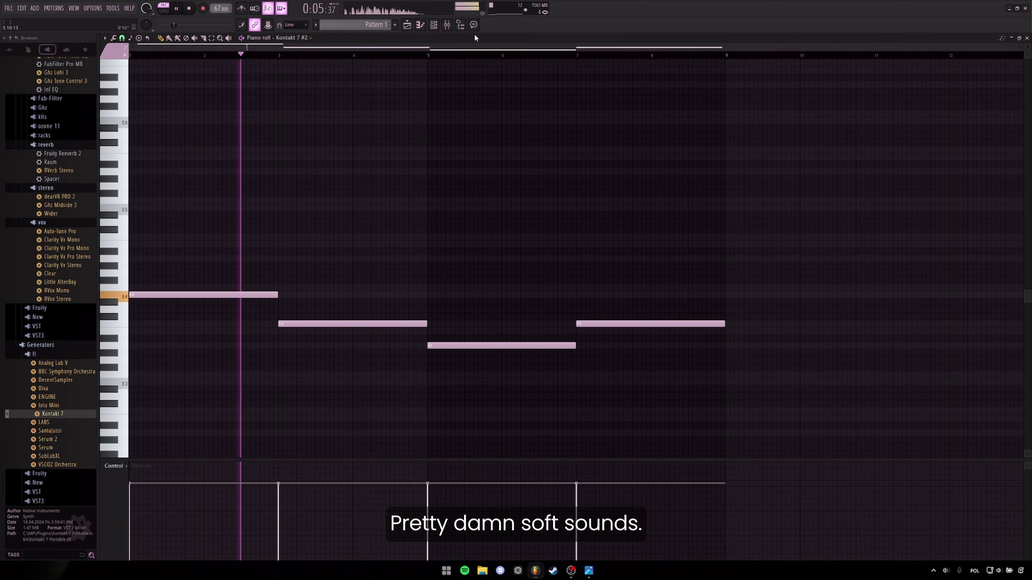
key(F6)
key(F9)
scroll(462, 169, down, 6)
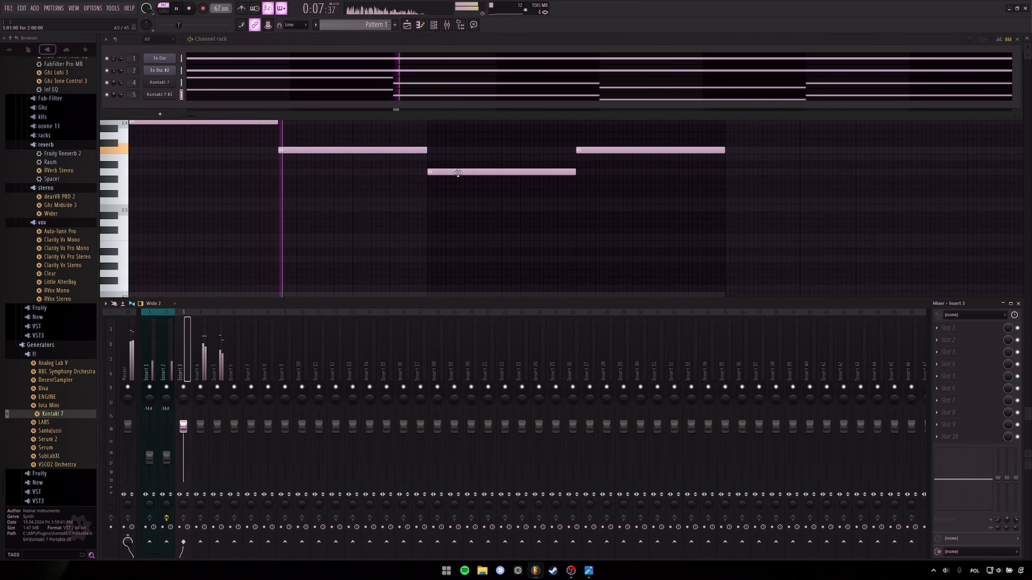
scroll(461, 176, up, 2)
scroll(461, 176, up, 5)
scroll(461, 175, down, 4)
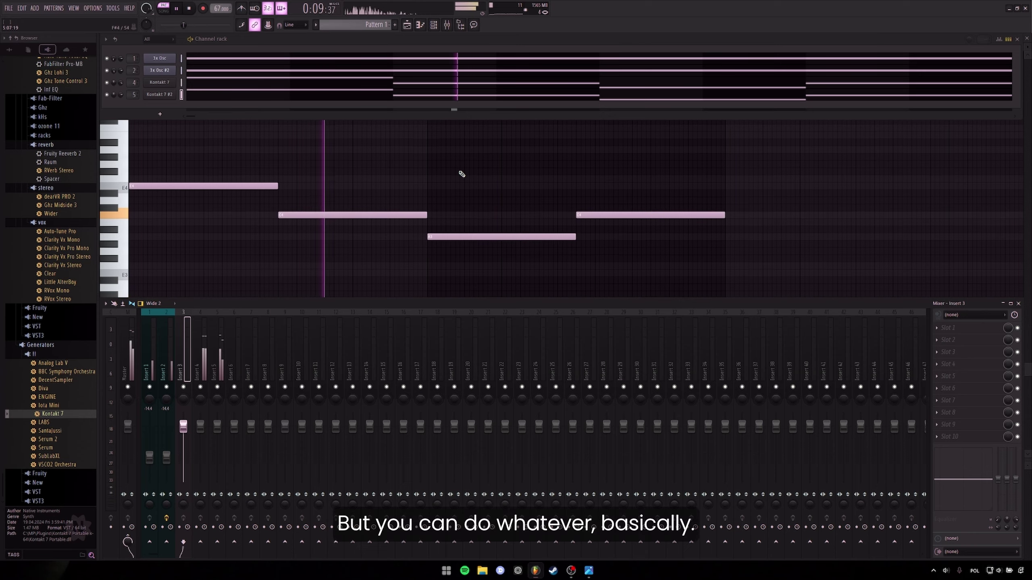
scroll(462, 173, down, 1)
scroll(463, 171, up, 1)
scroll(463, 171, down, 1)
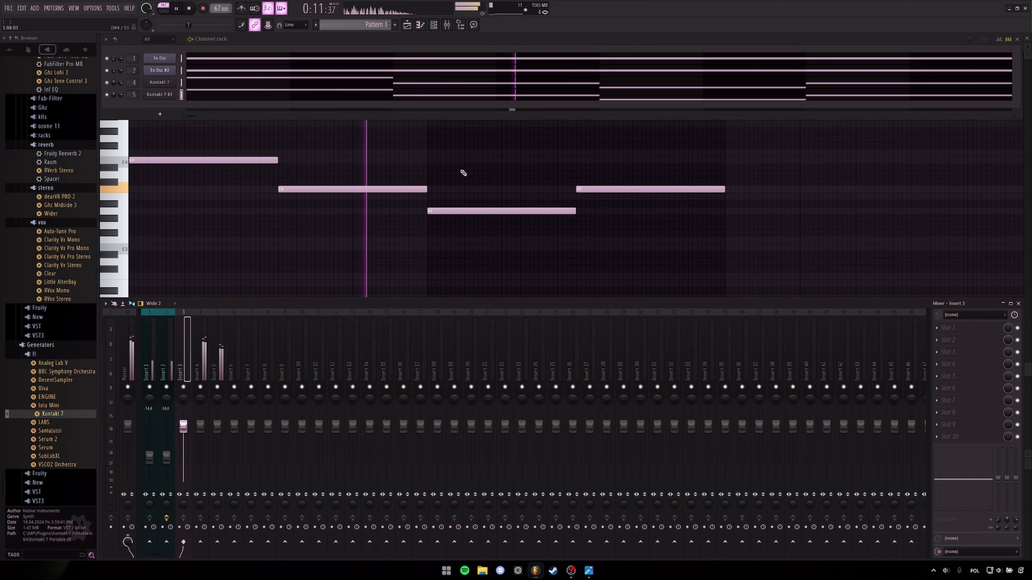
scroll(463, 171, up, 1)
scroll(420, 163, down, 5)
scroll(420, 164, up, 4)
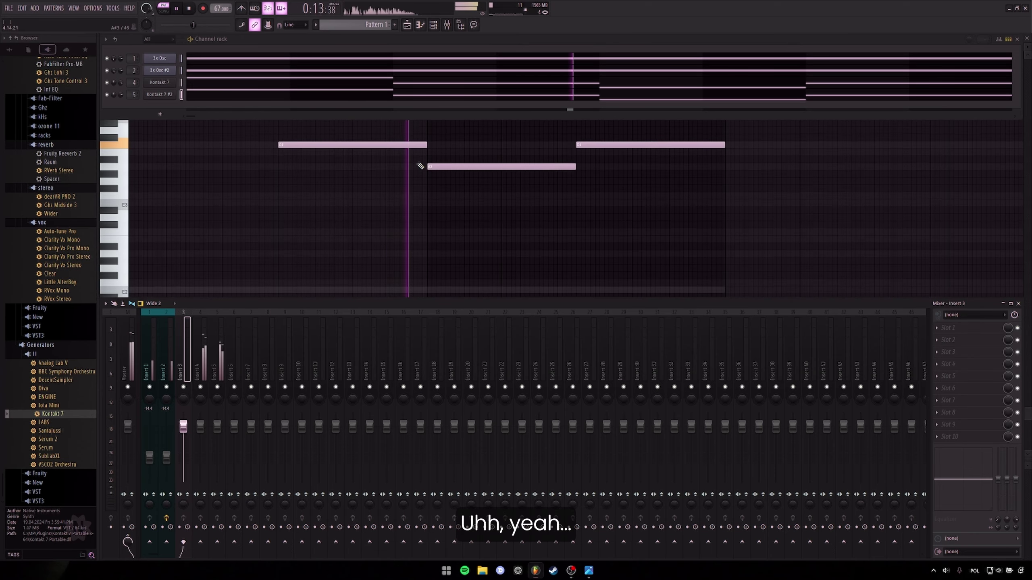
drag(478, 158, 444, 162)
scroll(382, 157, up, 6)
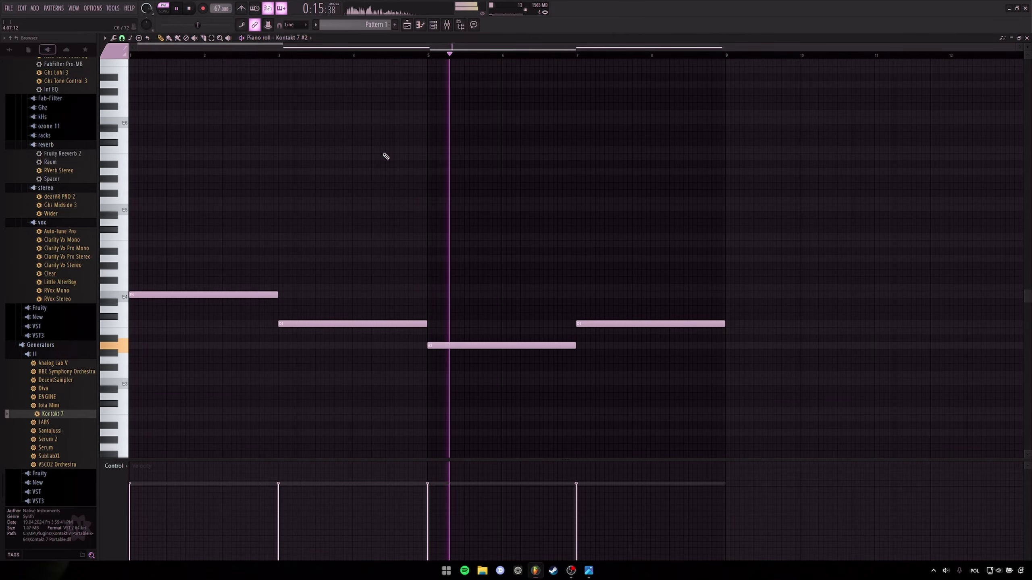
scroll(413, 159, down, 4)
scroll(589, 201, down, 3)
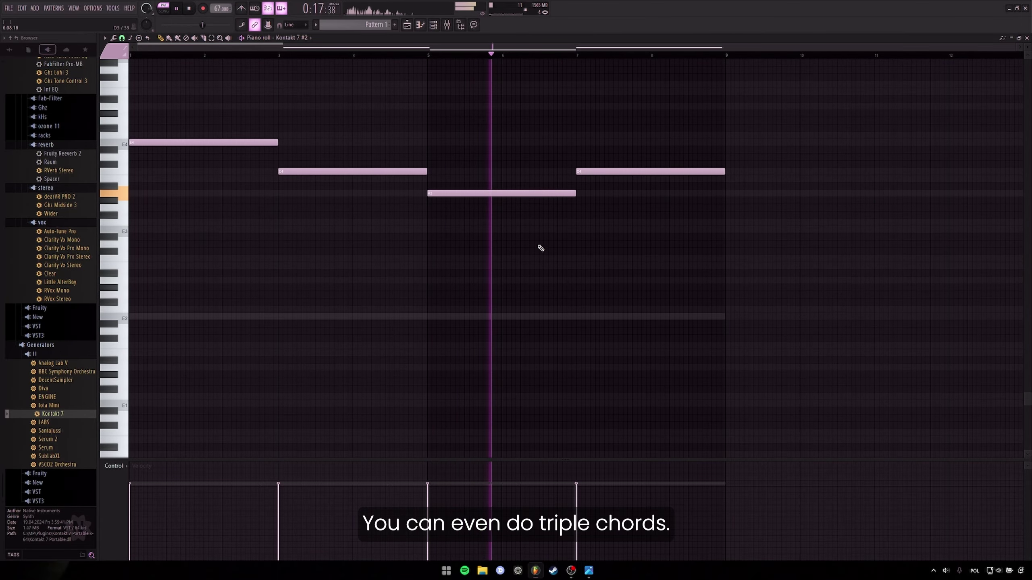
scroll(589, 260, up, 3)
scroll(551, 253, up, 3)
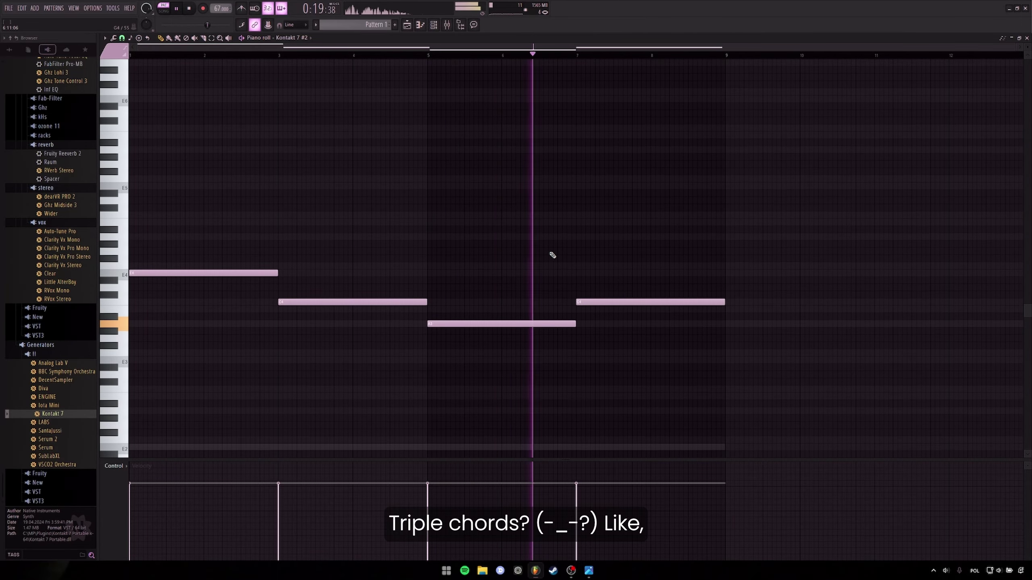
scroll(541, 292, down, 3)
drag(544, 290, 23, 132)
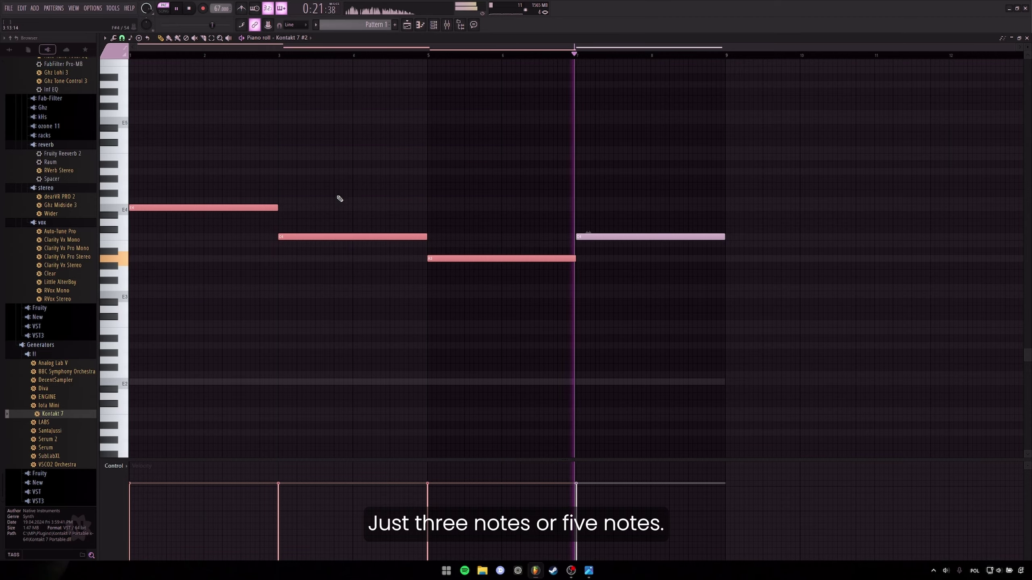
drag(215, 176, 496, 300)
drag(526, 297, 124, 53)
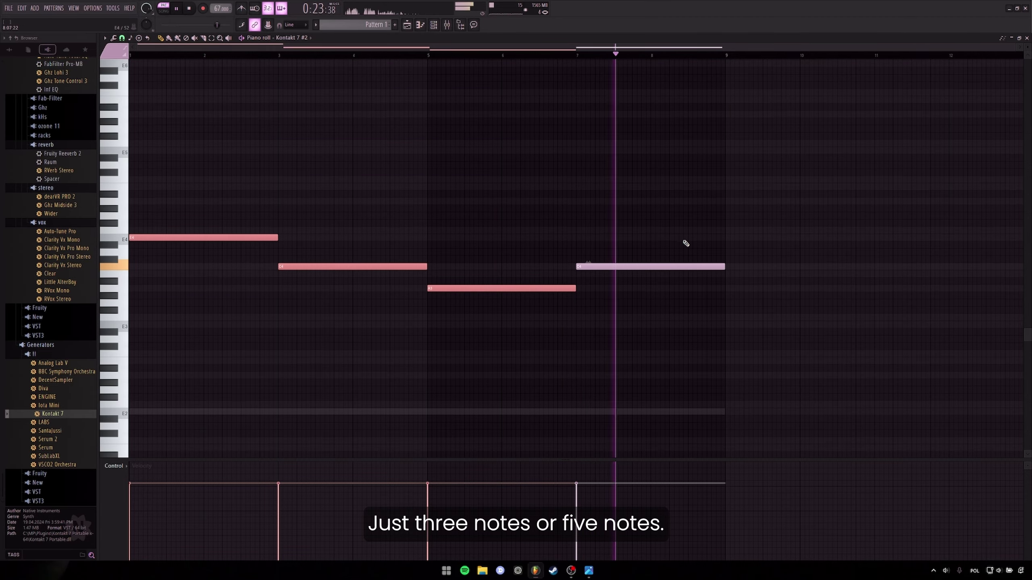
ctrl+click(670, 267)
drag(614, 257, 3, 116)
scroll(451, 304, up, 4)
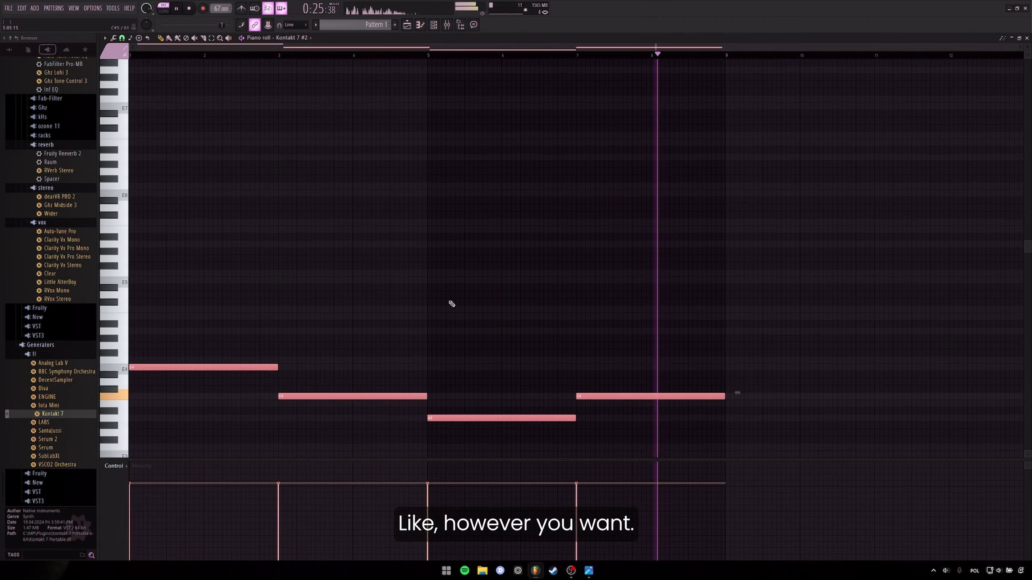
drag(452, 304, 311, 244)
scroll(447, 277, down, 4)
scroll(562, 299, up, 3)
scroll(562, 299, down, 3)
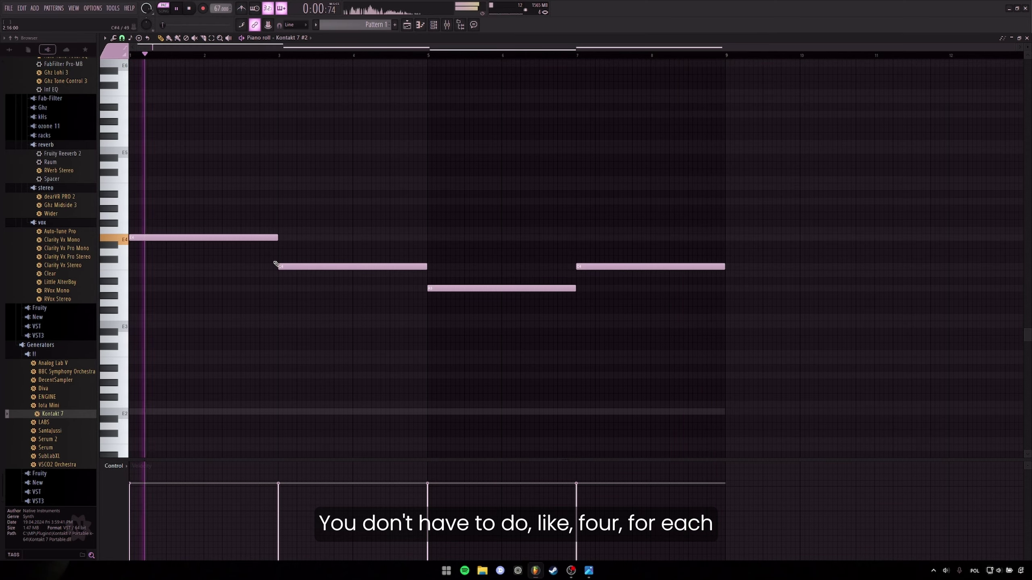
scroll(547, 220, up, 4)
scroll(467, 130, down, 4)
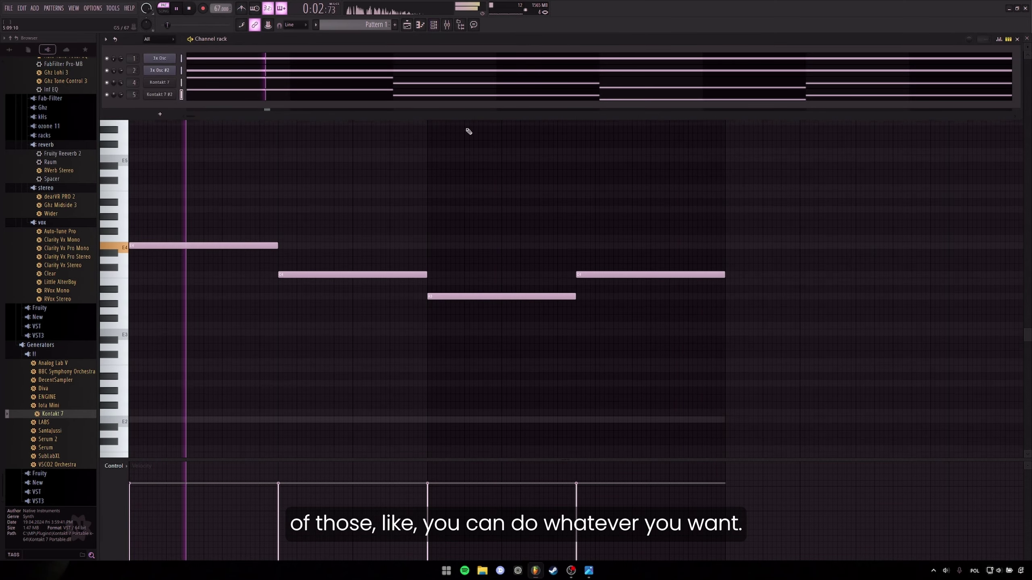
- Add an ENGINE instrument channel beneath the second Kontakt 7 channel
click(447, 25)
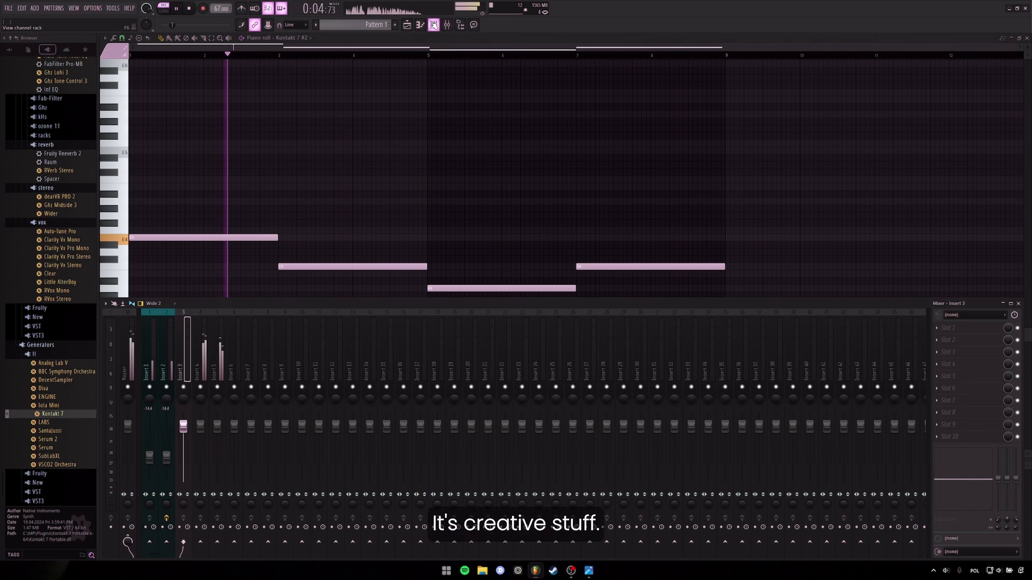
click(433, 25)
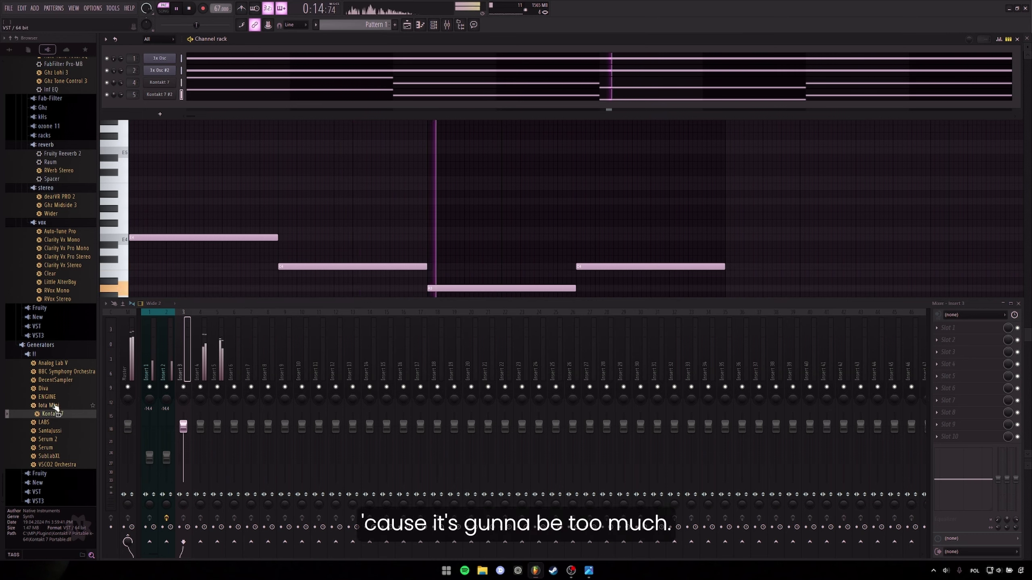
drag(51, 397, 161, 107)
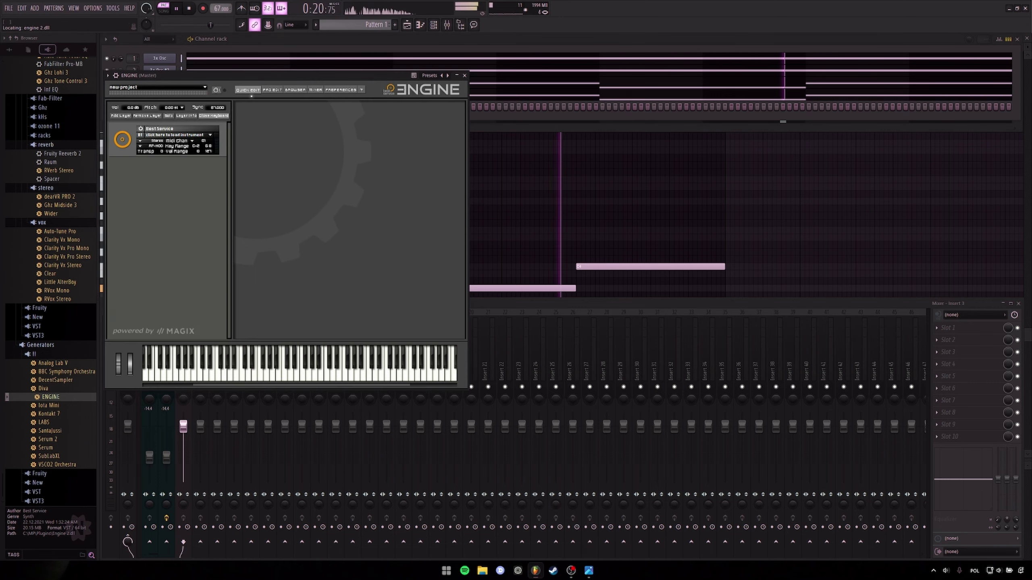
- Load the Mantra 4 layer from the Mantras folder of the NADA Meditation Pads into ENGINE
click(294, 91)
click(238, 154)
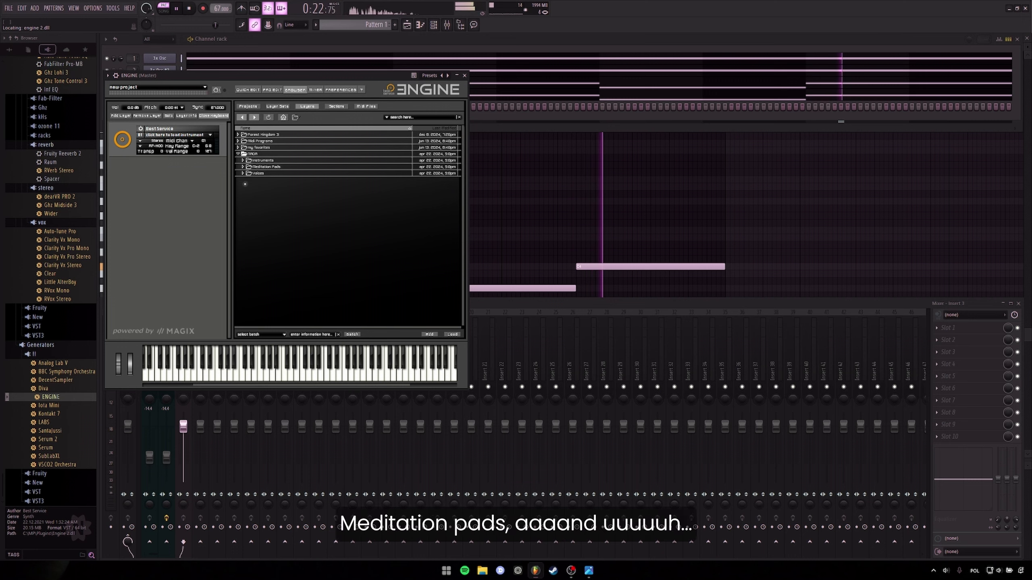
click(243, 166)
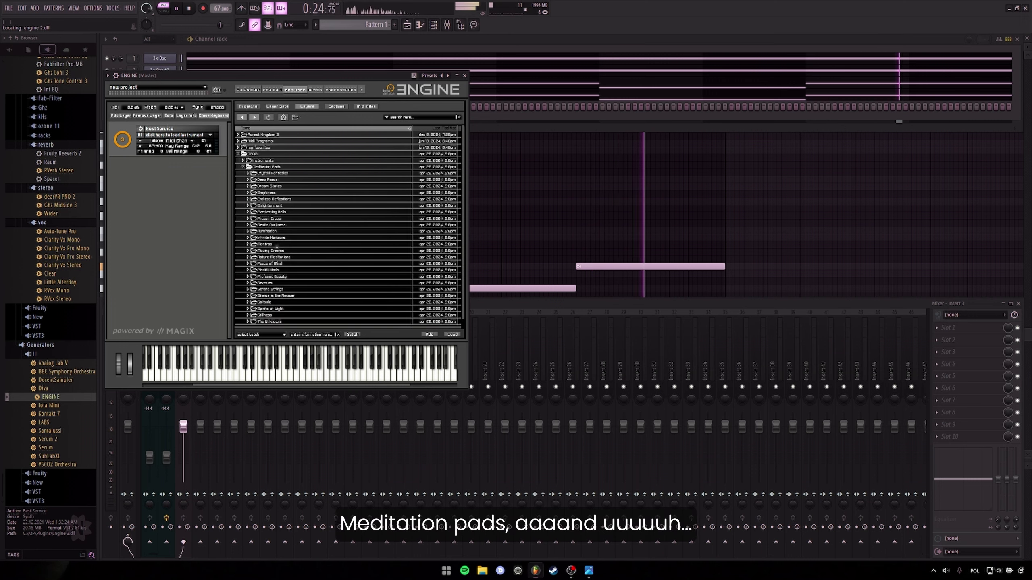
scroll(277, 247, down, 1)
click(248, 238)
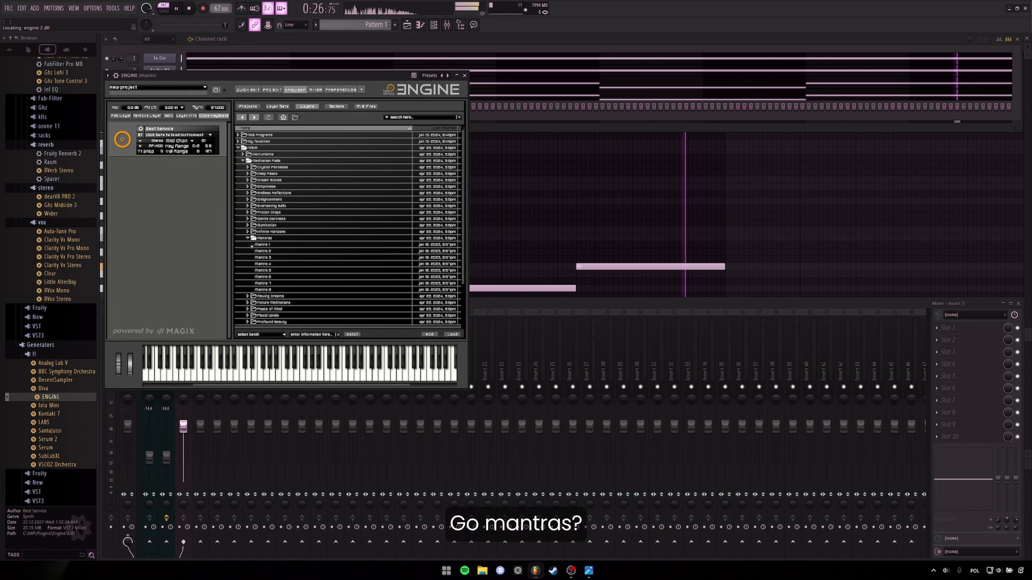
double_click(263, 264)
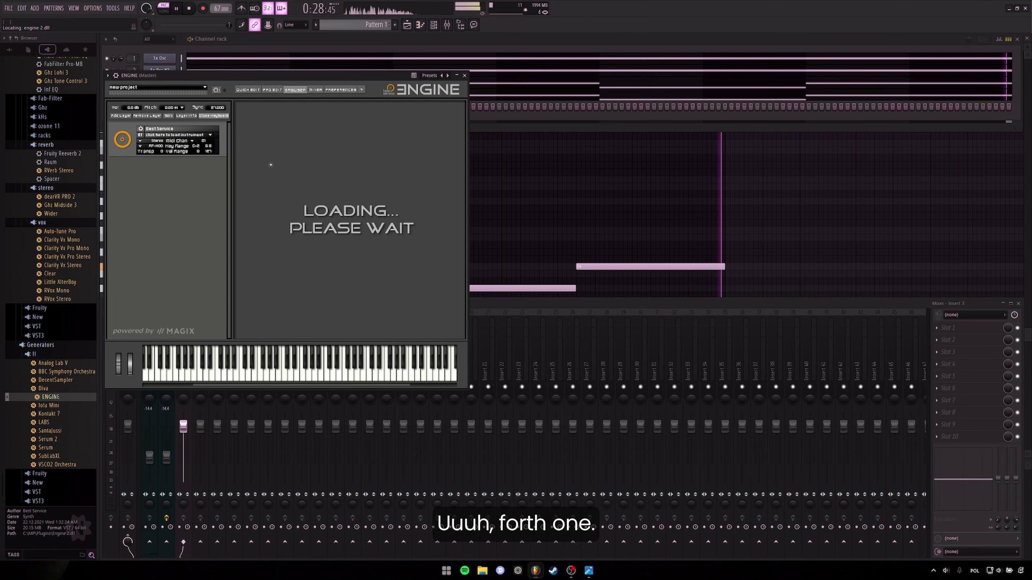
- Copy the second Kontakt 7 channel's progression into the ENGINE channel and restart playback
click(485, 40)
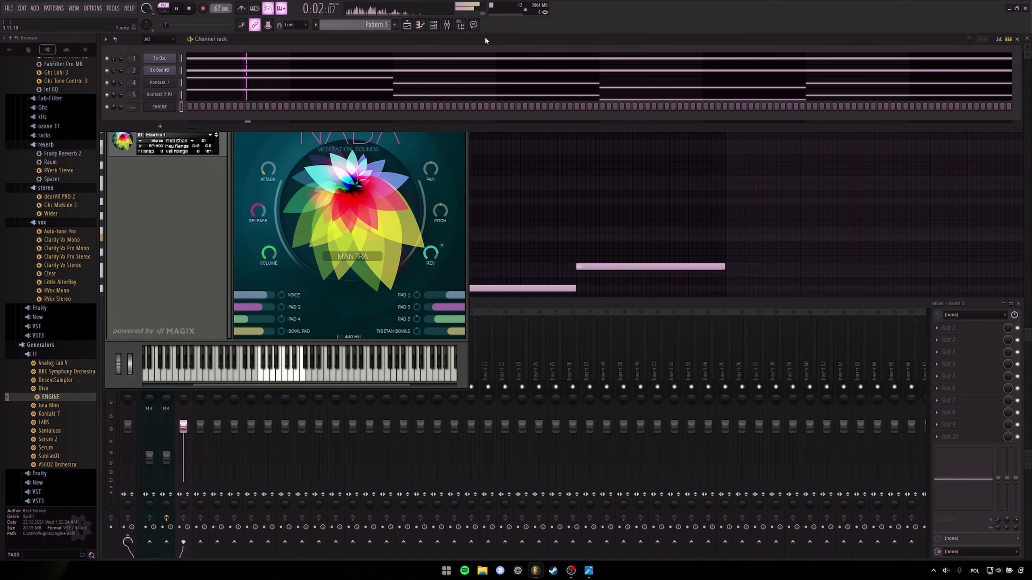
key(ctrl+c)
click(182, 108)
key(ctrl+v)
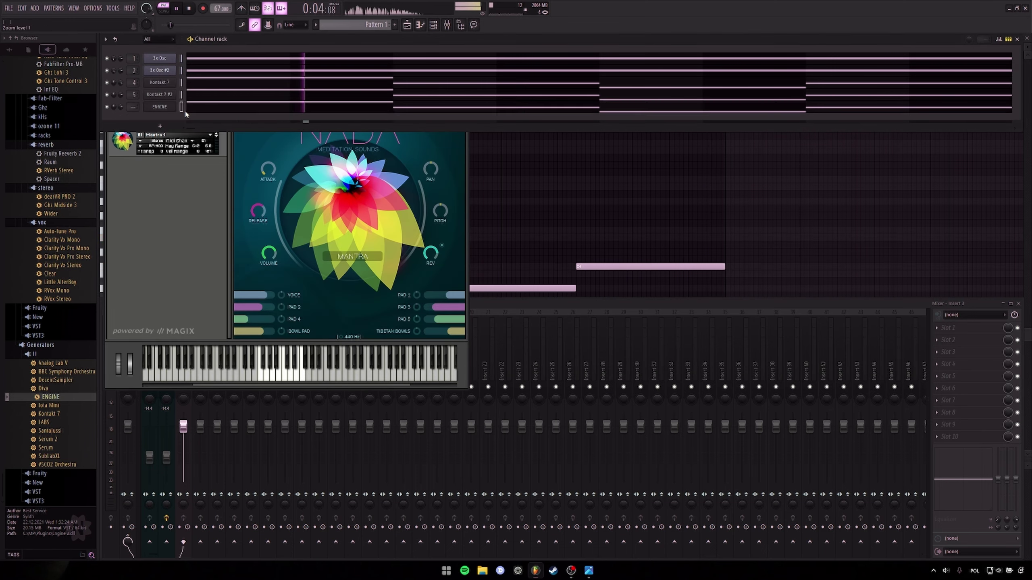
key(space)
key(space)
- Transpose all four ENGINE notes up one octave and restart playback from the beginning
click(258, 109)
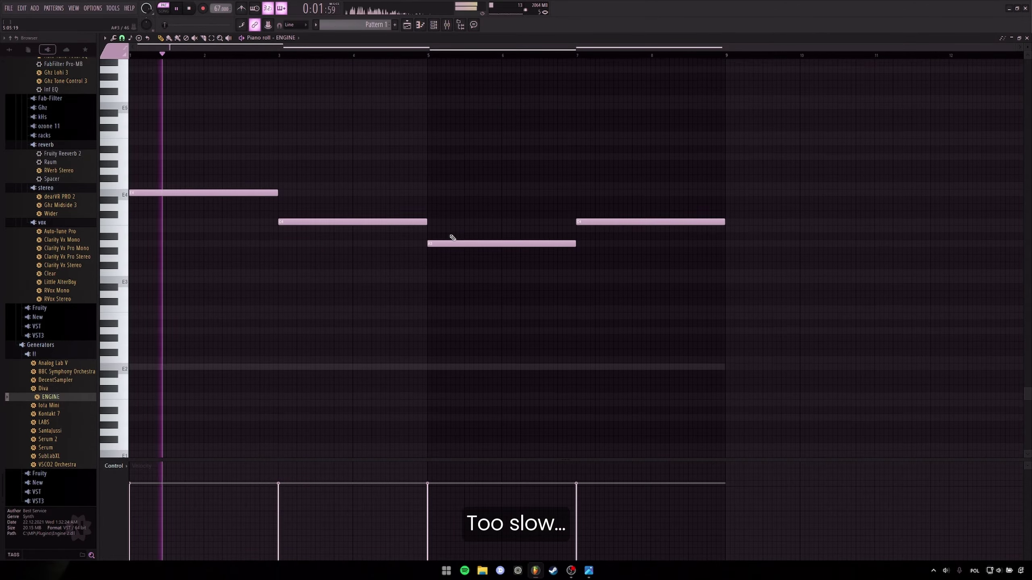
drag(686, 292, 236, 130)
scroll(244, 131, up, 1)
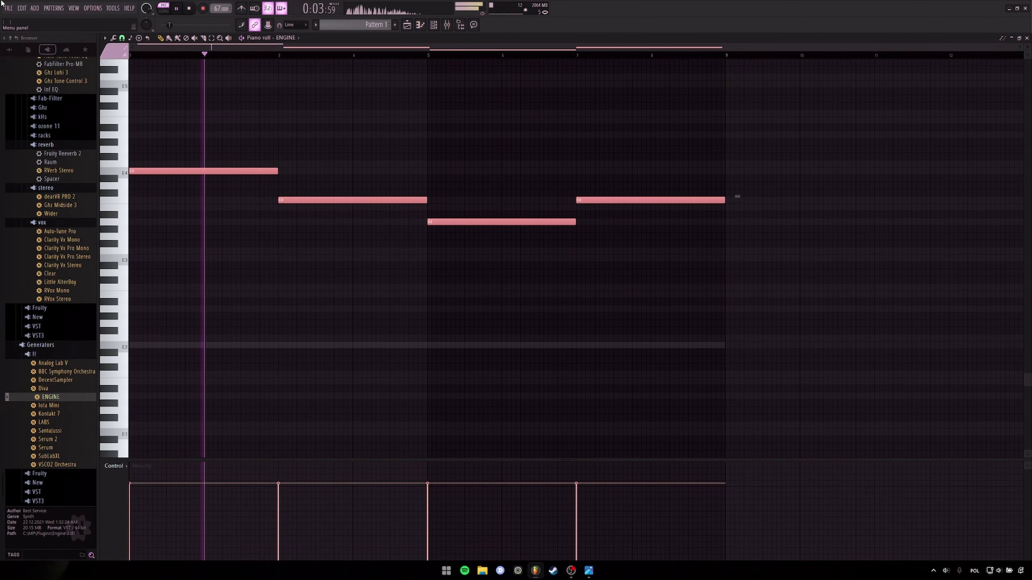
key(ctrl+Up)
key(space)
key(space)
scroll(437, 143, up, 1)
scroll(437, 144, up, 2)
- Route the ENGINE channel to mixer track 6, and check its instrument window before closing it
click(434, 26)
click(447, 26)
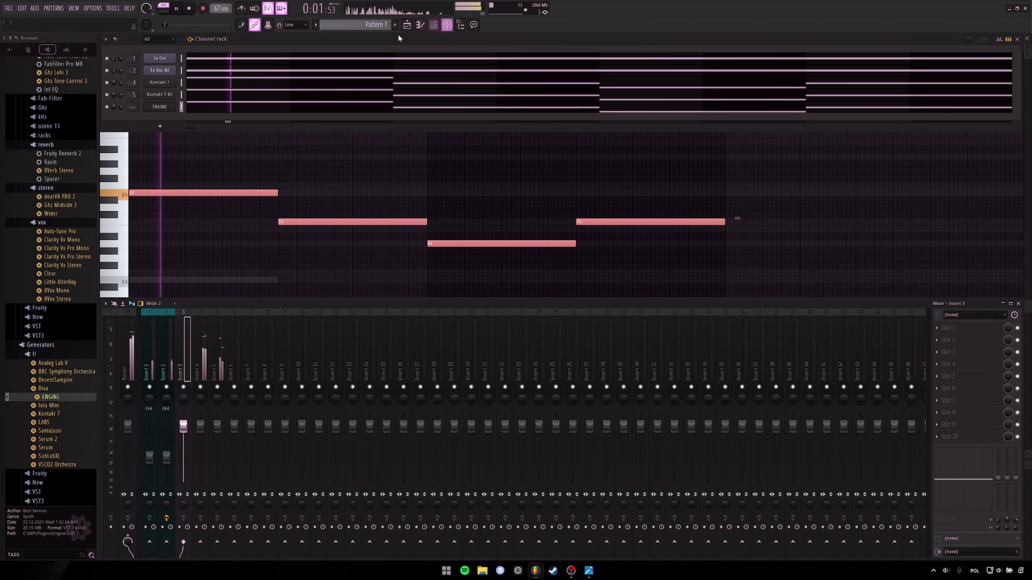
drag(134, 107, 134, 106)
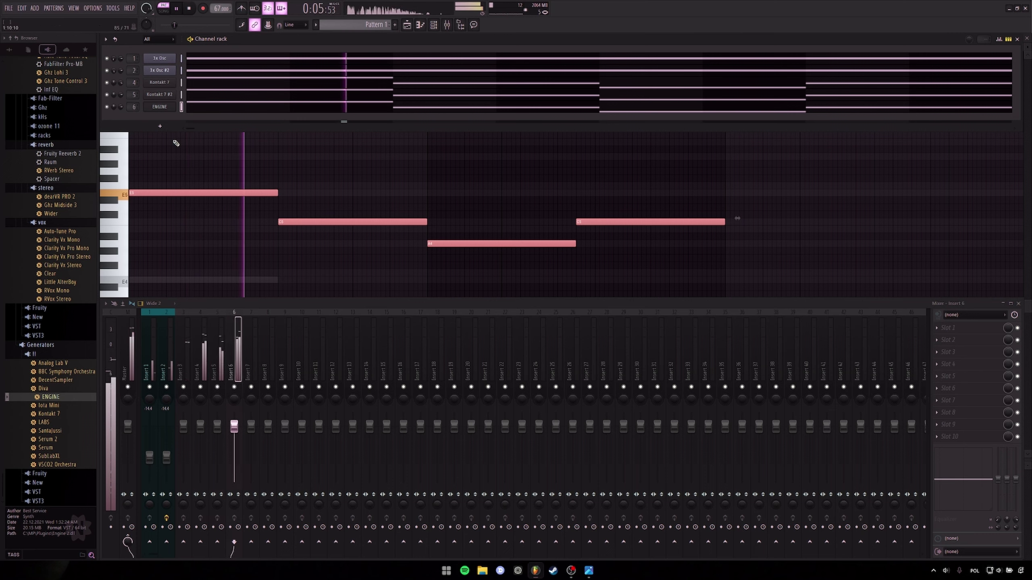
click(166, 108)
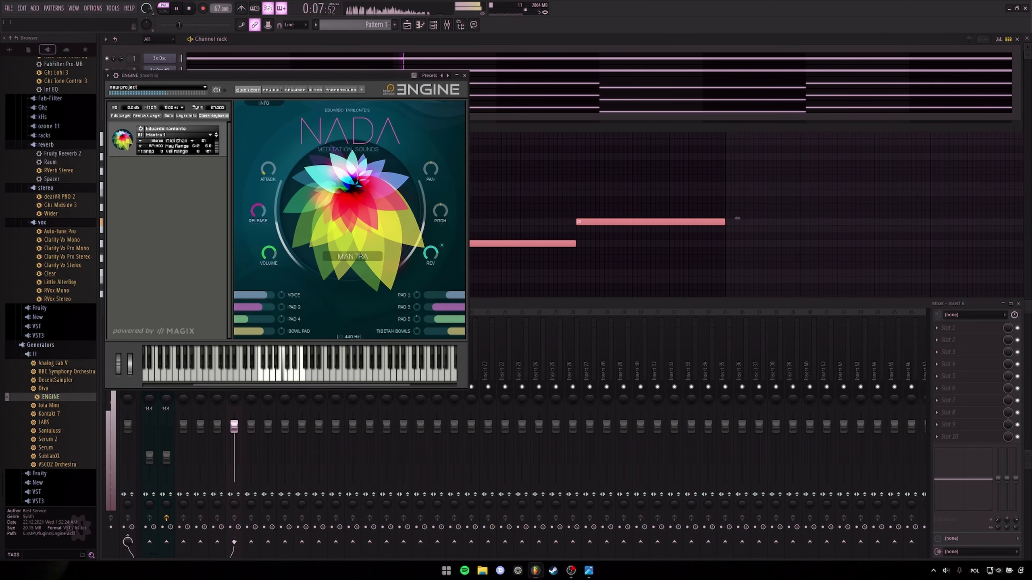
click(464, 76)
- Try two notes one semitone apart over the last two bars of the ENGINE part and undo them
scroll(436, 226, down, 1)
scroll(437, 226, up, 2)
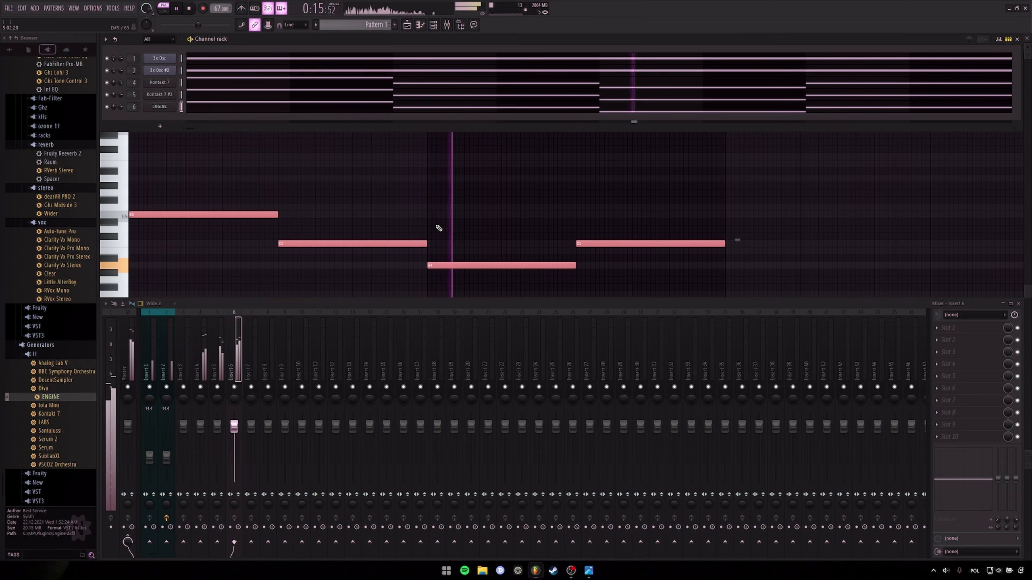
scroll(435, 229, down, 2)
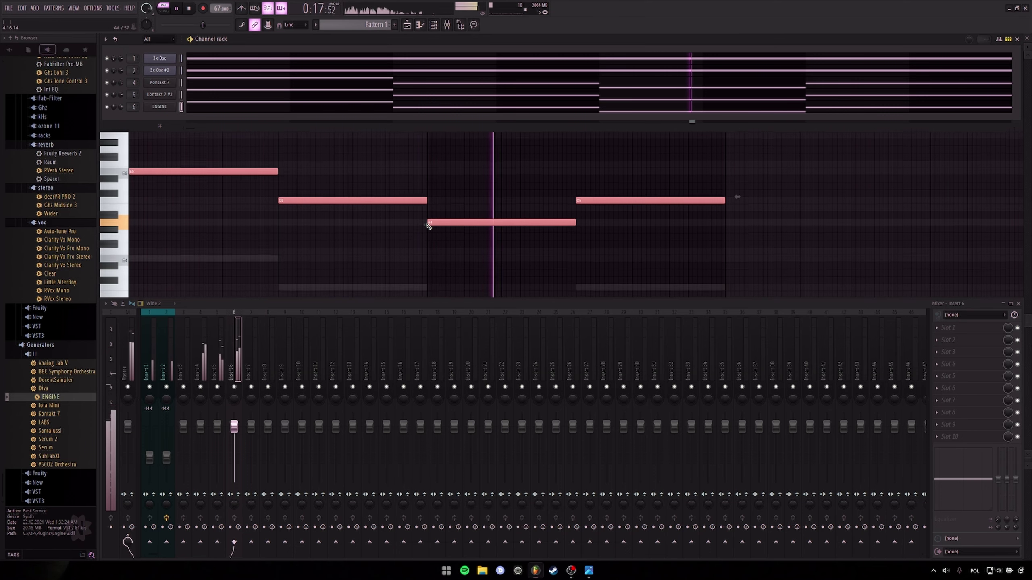
scroll(650, 217, up, 1)
ctrl+click(575, 197)
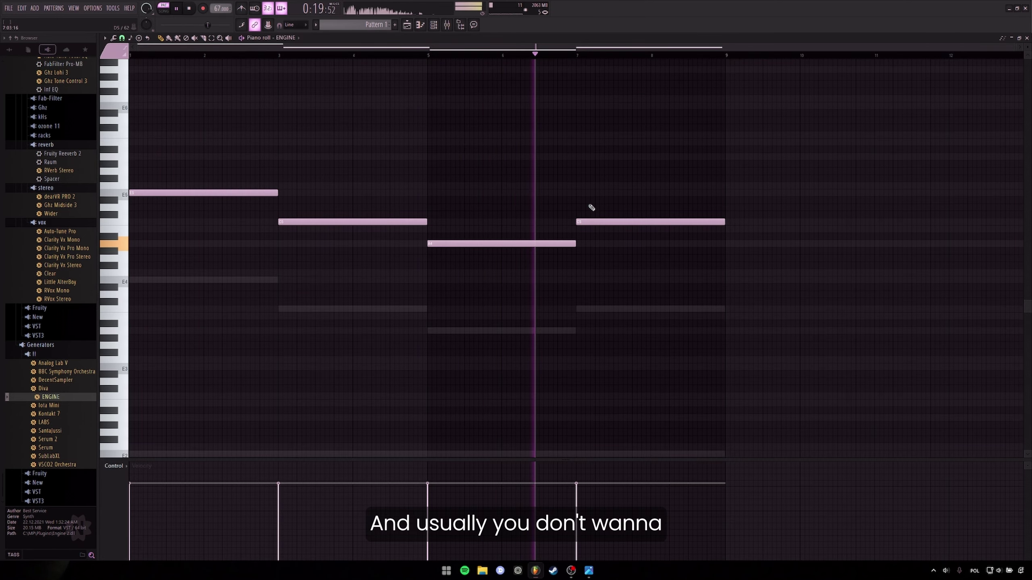
scroll(588, 207, up, 3)
drag(563, 223, 558, 230)
scroll(556, 230, down, 3)
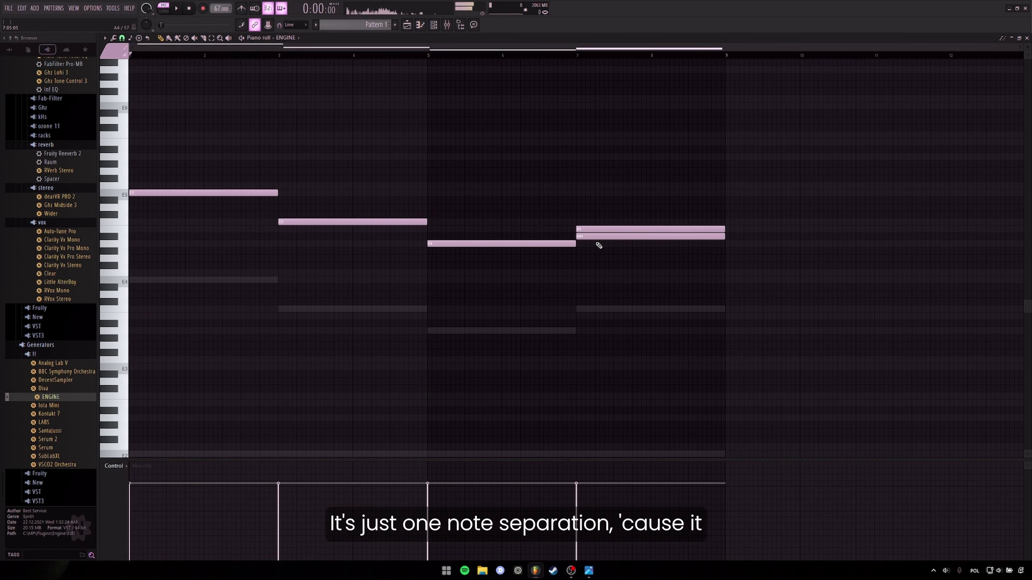
key(ctrl+z)
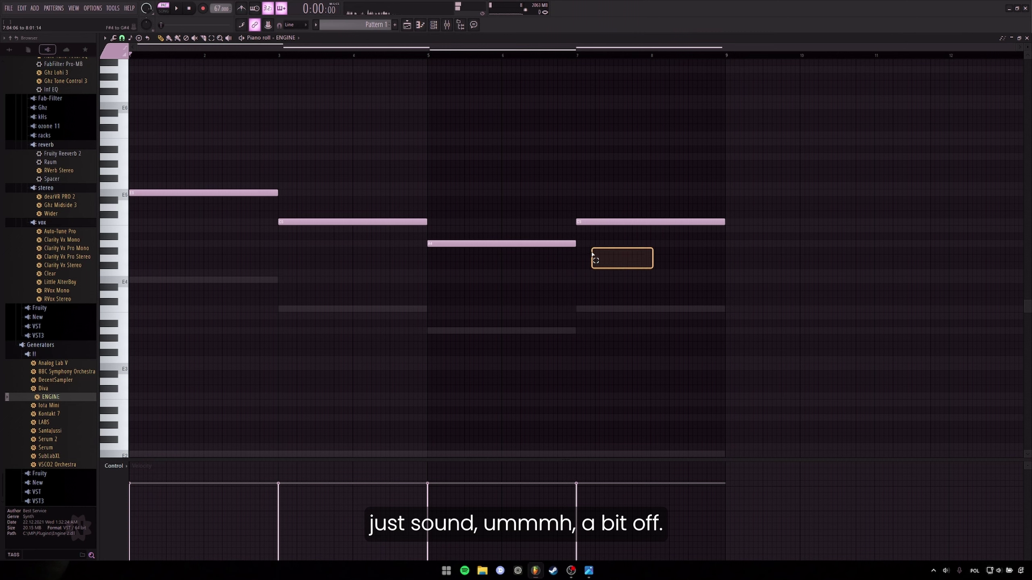
- Lower the last note by one semitone in all three parts, to B4 in ENGINE and B3 in both Kontakt 7 channels
drag(584, 222, 584, 230)
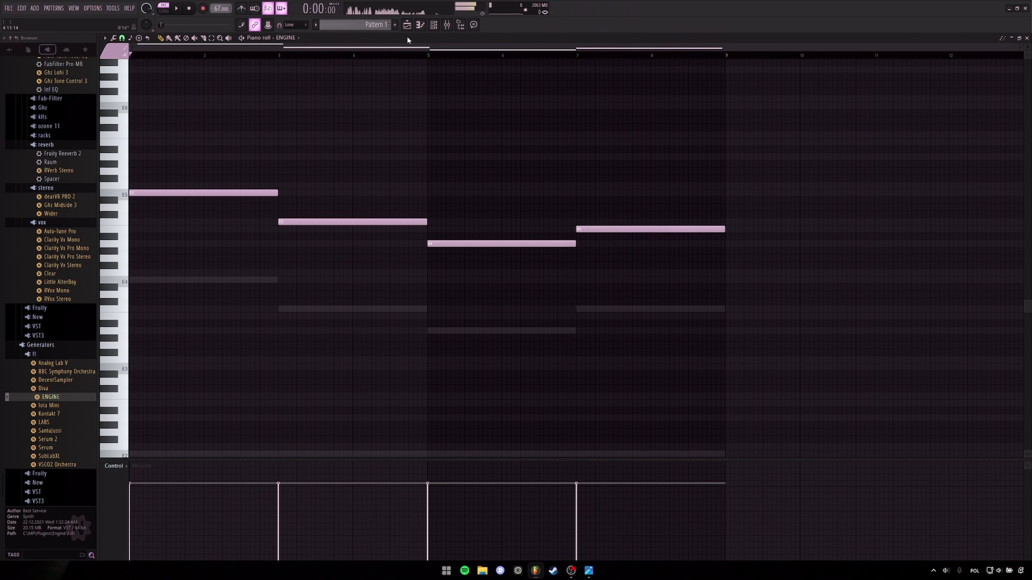
scroll(277, 38, up, 1)
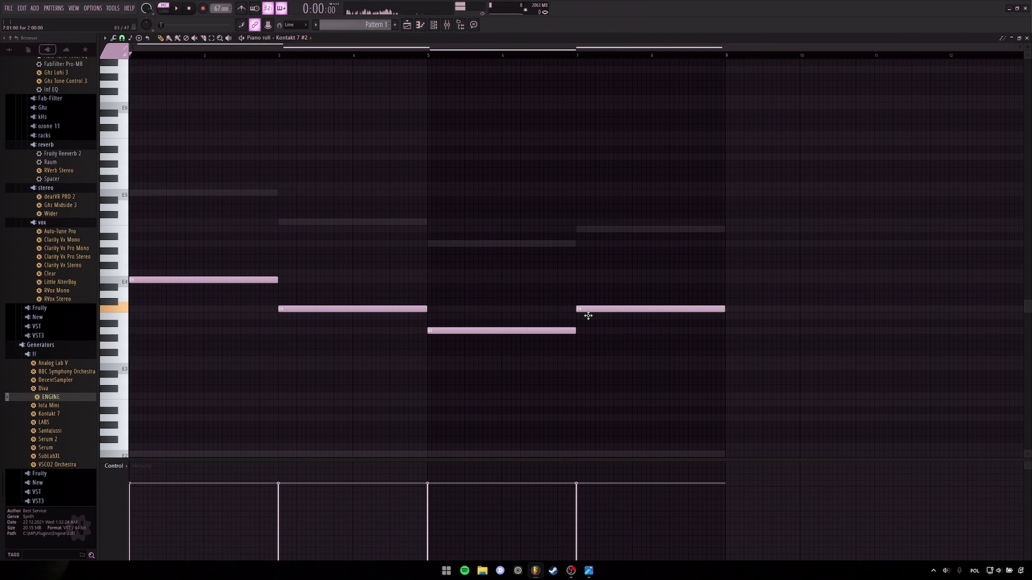
drag(588, 316, 590, 316)
key(ctrl+z)
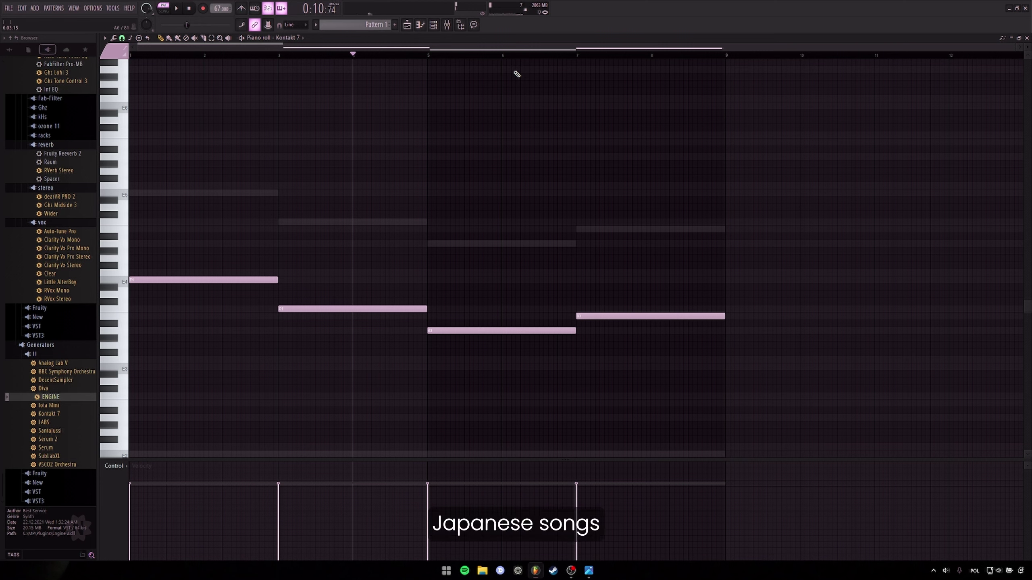
- Play back the pattern and review how the lowered last note sounds within the Kontakt 7 progression
key(space)
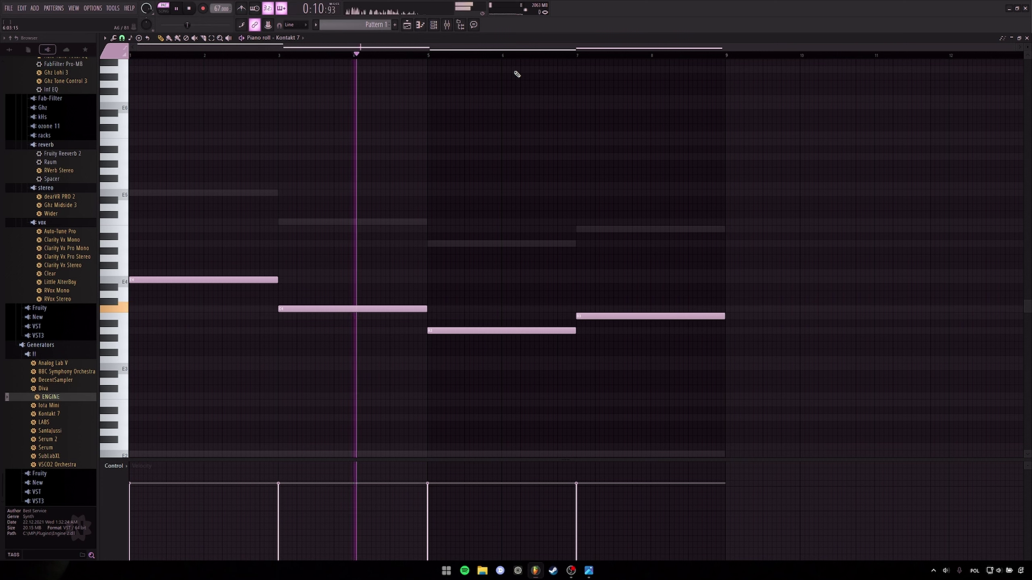
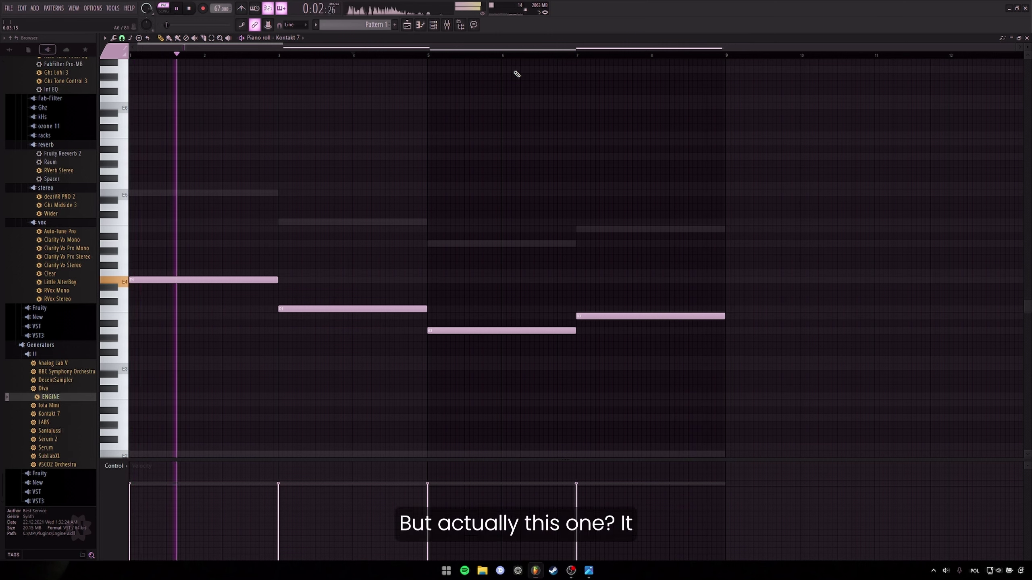
scroll(541, 154, up, 2)
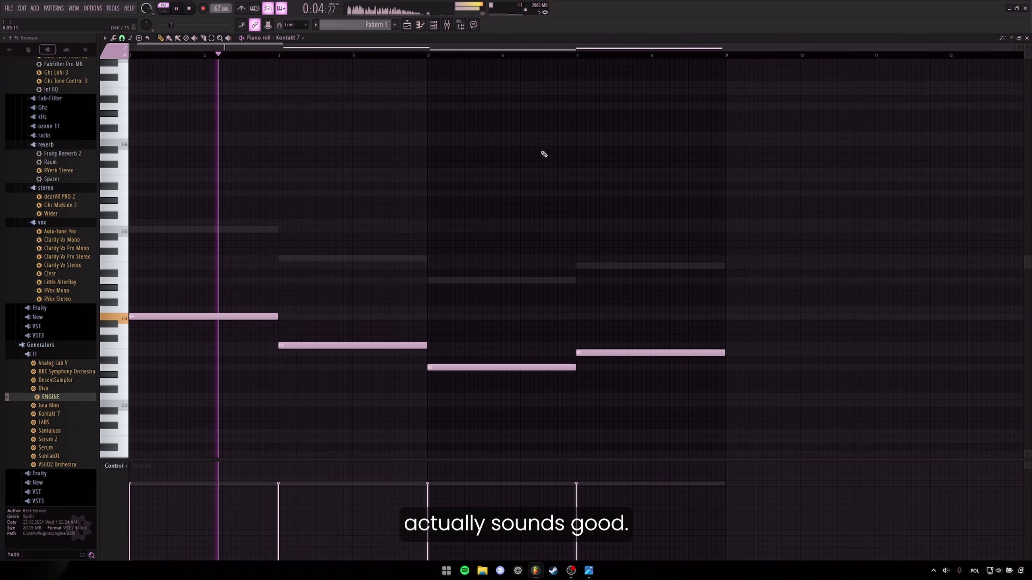
scroll(534, 166, down, 4)
scroll(439, 189, down, 4)
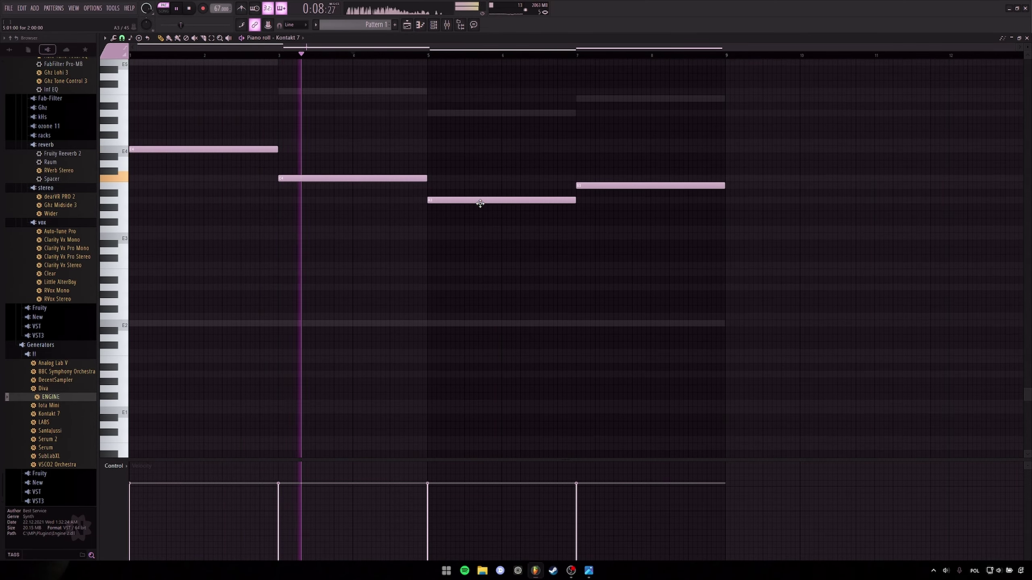
scroll(490, 168, up, 5)
scroll(490, 171, down, 1)
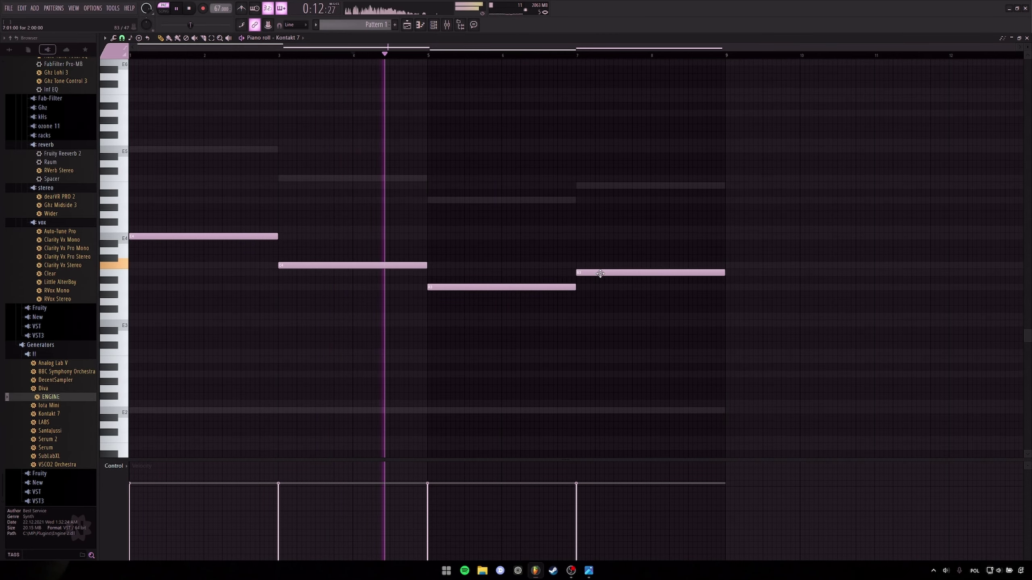
- Play back the pattern and examine the step between the last two notes of the Kontakt 7 part
drag(587, 271, 549, 291)
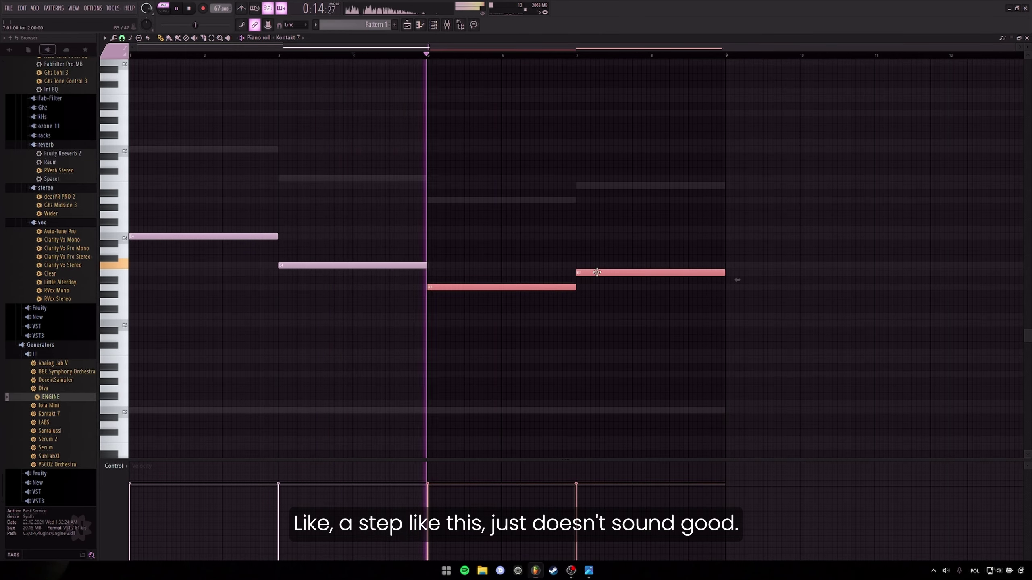
drag(611, 255, 526, 297)
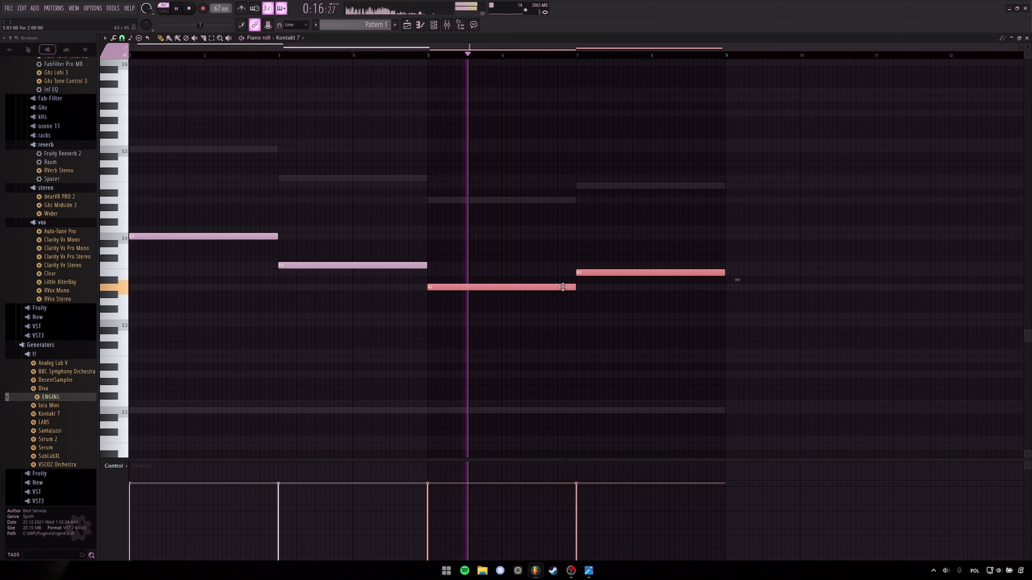
click(570, 289)
drag(580, 271, 548, 290)
click(547, 276)
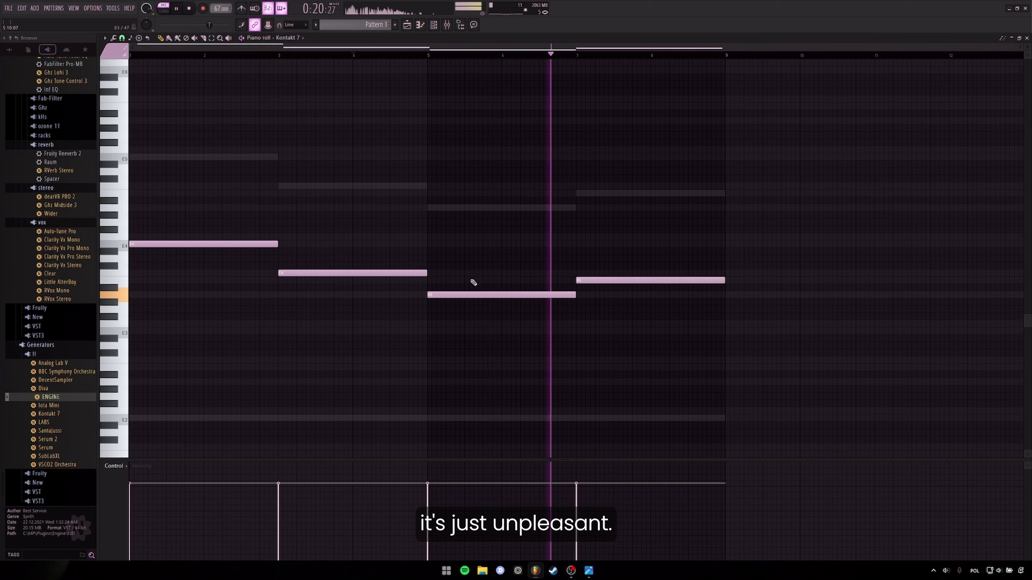
scroll(476, 279, up, 3)
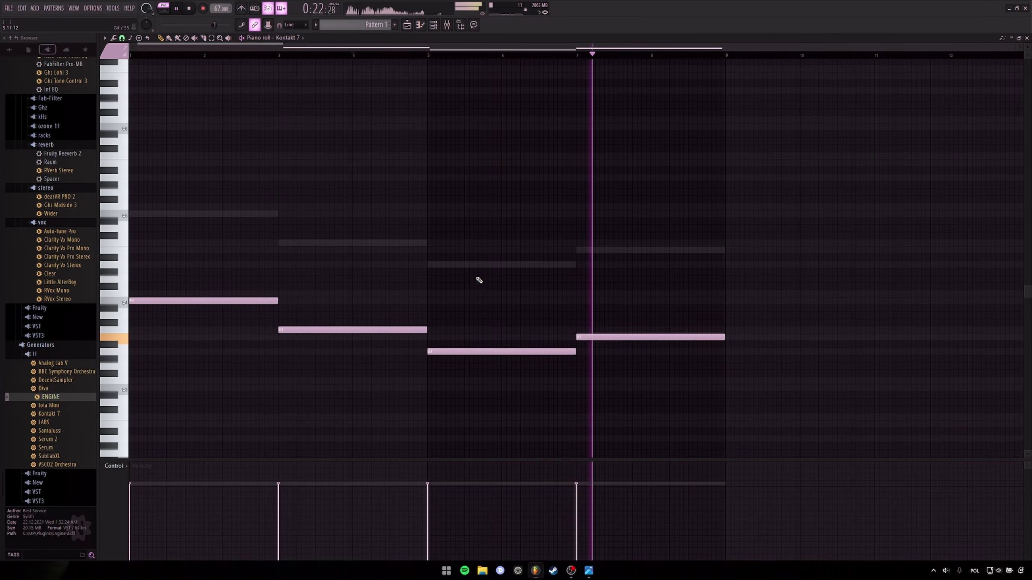
- Return to the channel rack and mixer, and route mixer tracks 4 to 6 only to track 3
key(F7)
key(F6)
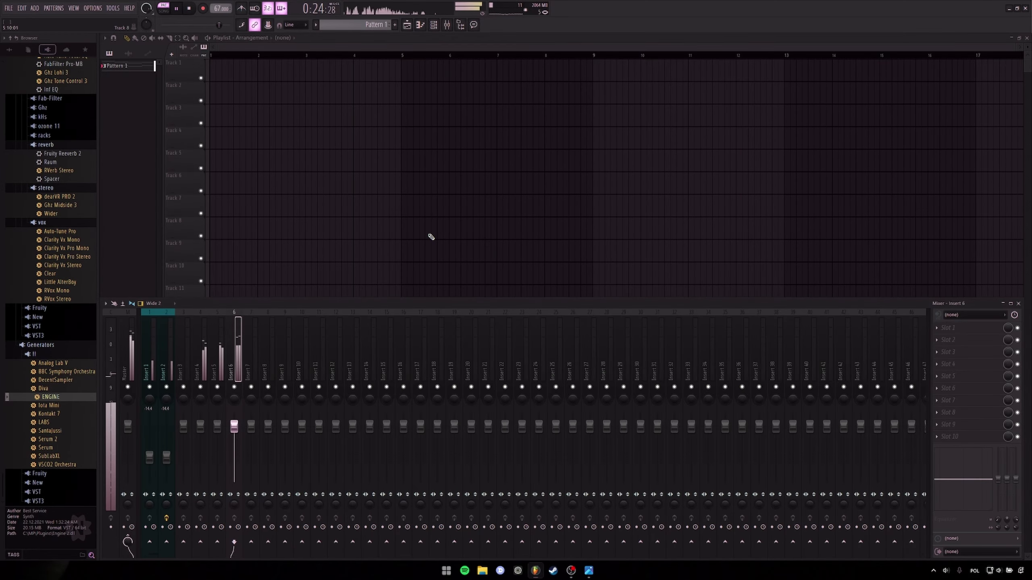
click(433, 24)
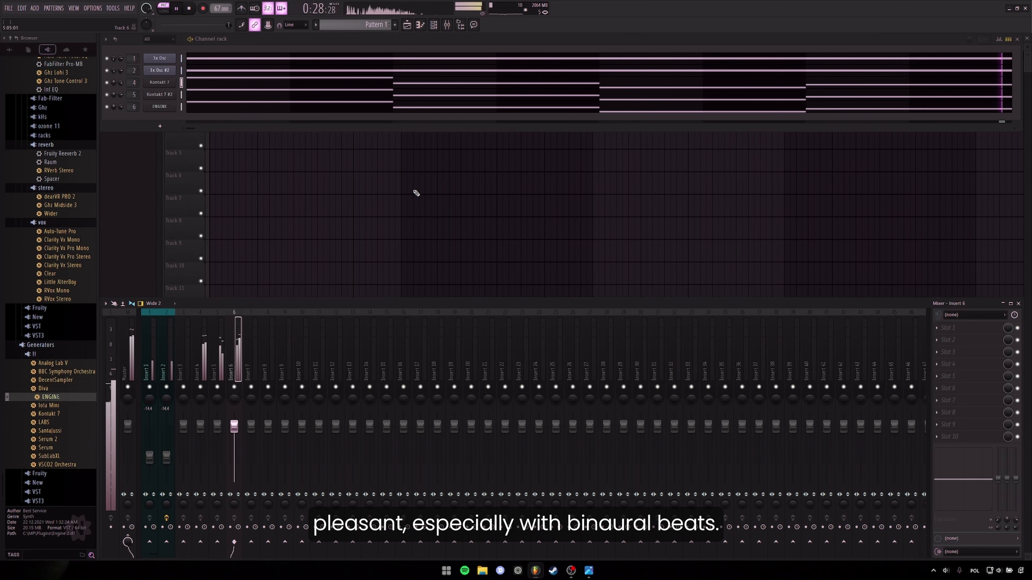
click(188, 345)
drag(203, 352, 234, 351)
right_click(186, 352)
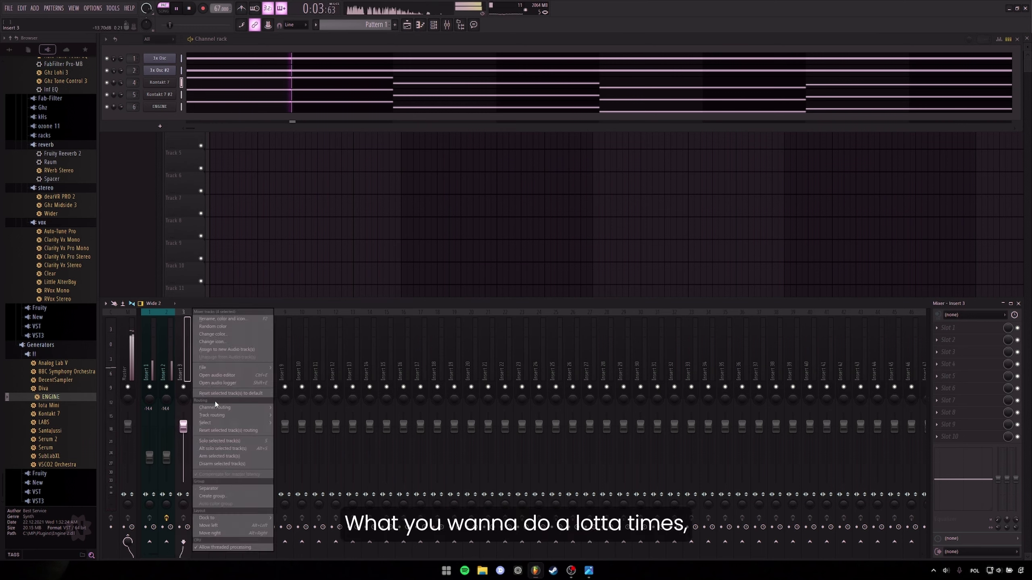
mouse_move(244, 422)
click(313, 425)
- Load the saved effects chain with soothe2, Fruity Flanger, Fruity Chorus, RC-20 Retro Color, kHs Delay, Raum, Wider and Inf EQ on mixer track 3
click(202, 345)
right_click(187, 350)
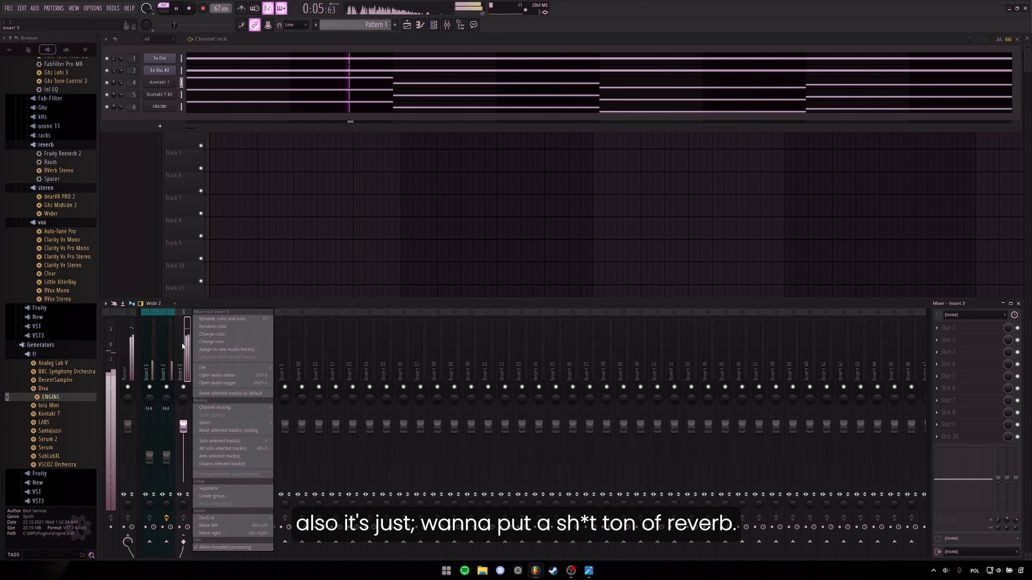
mouse_move(230, 372)
click(309, 435)
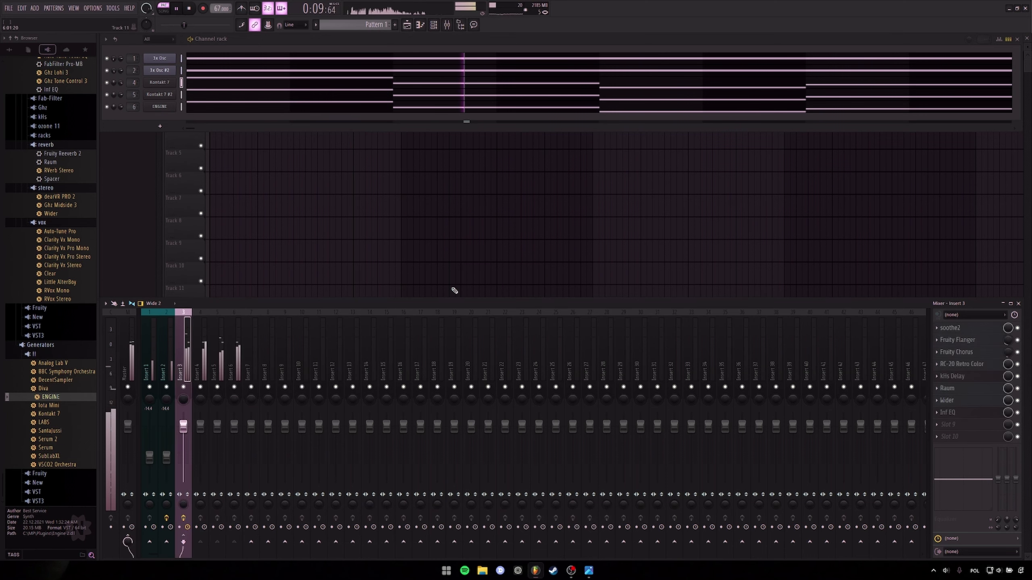
- Raise the volume of mixer track 3 to about 3 dB
click(354, 340)
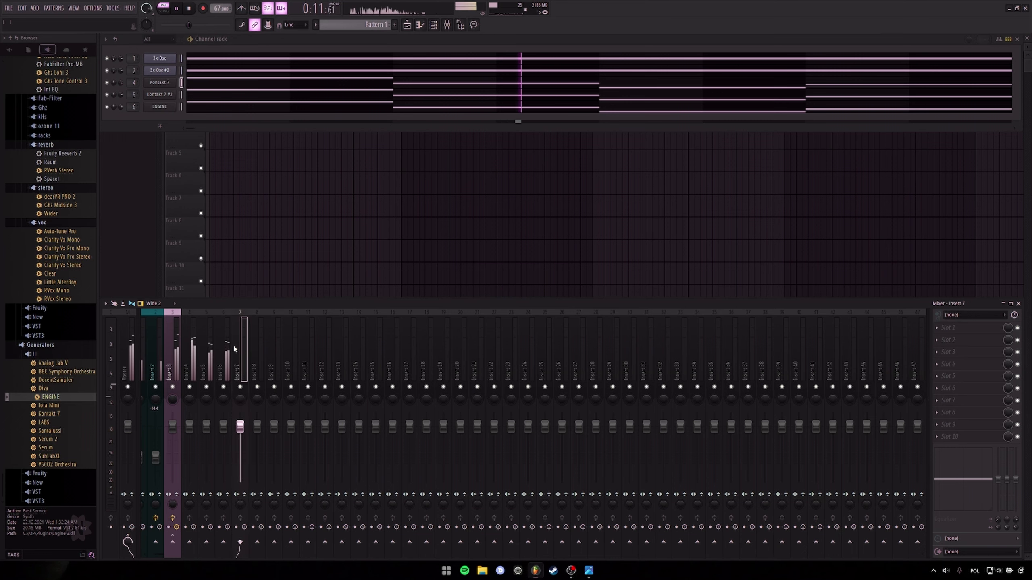
click(173, 350)
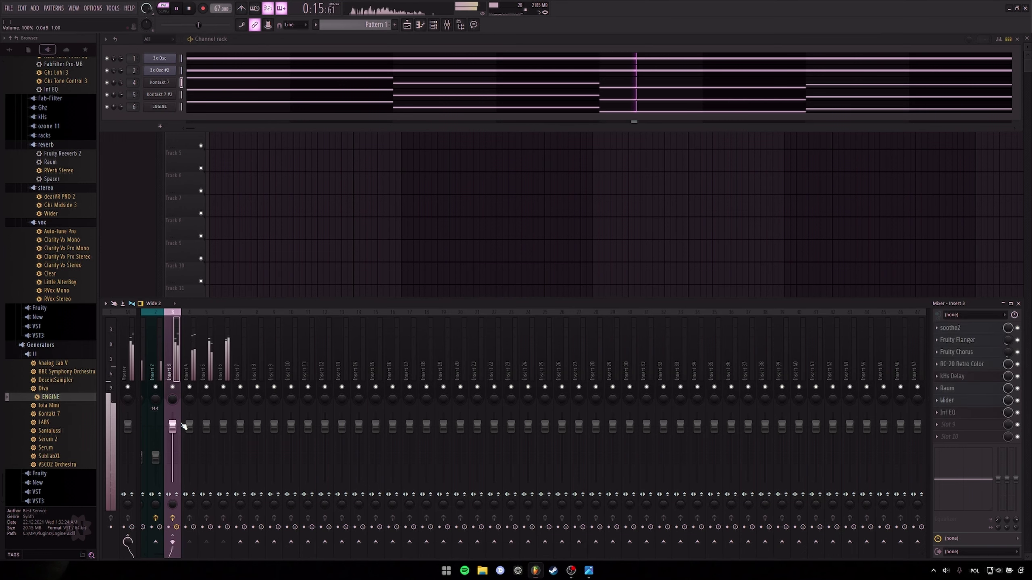
scroll(174, 356, left, 1)
scroll(174, 352, right, 1)
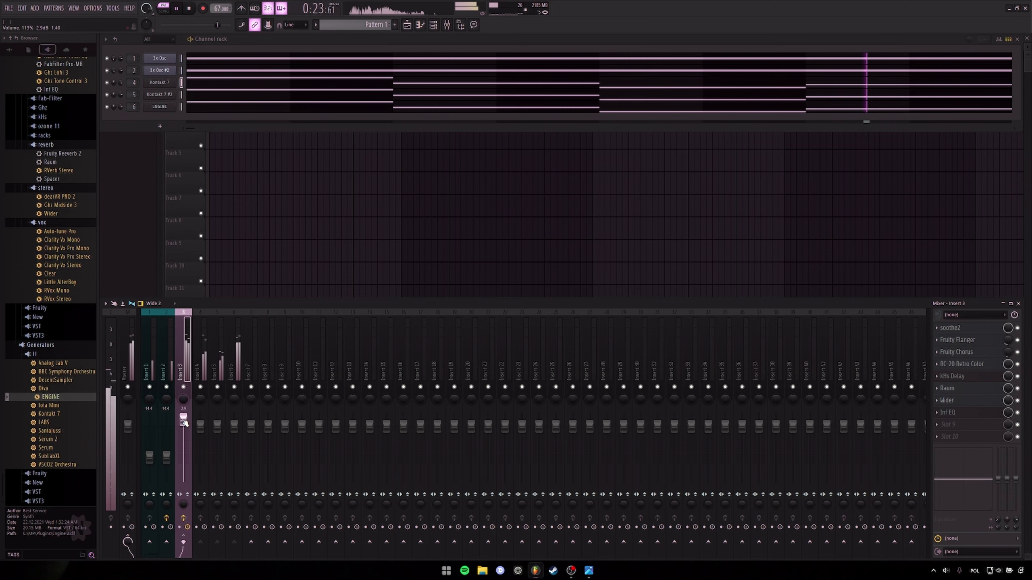
drag(184, 422, 183, 418)
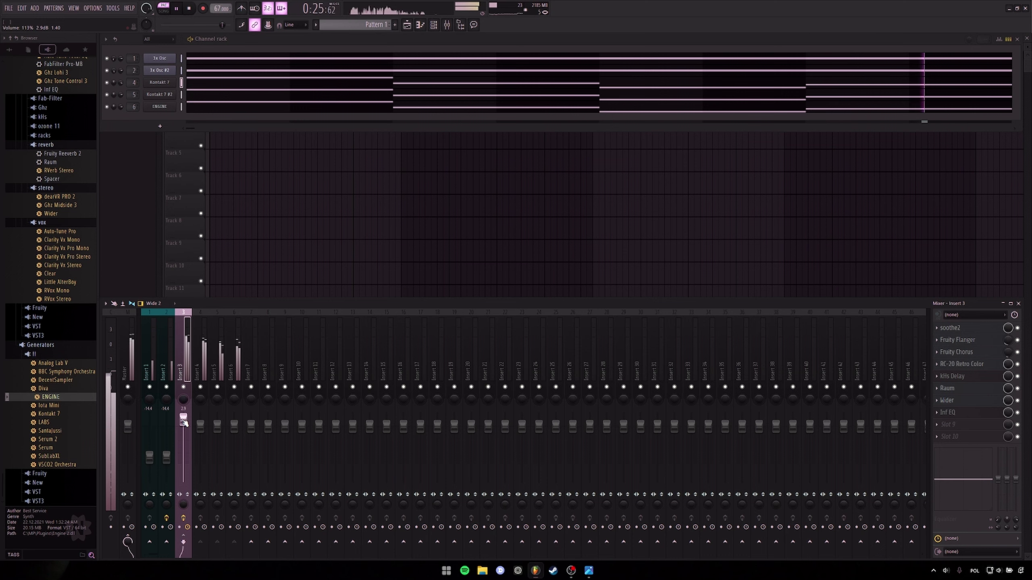
- In Inf EQ on mixer track 3, add a bell cut of -1.82 dB and a high-cut band at 1.23 kHz
click(127, 354)
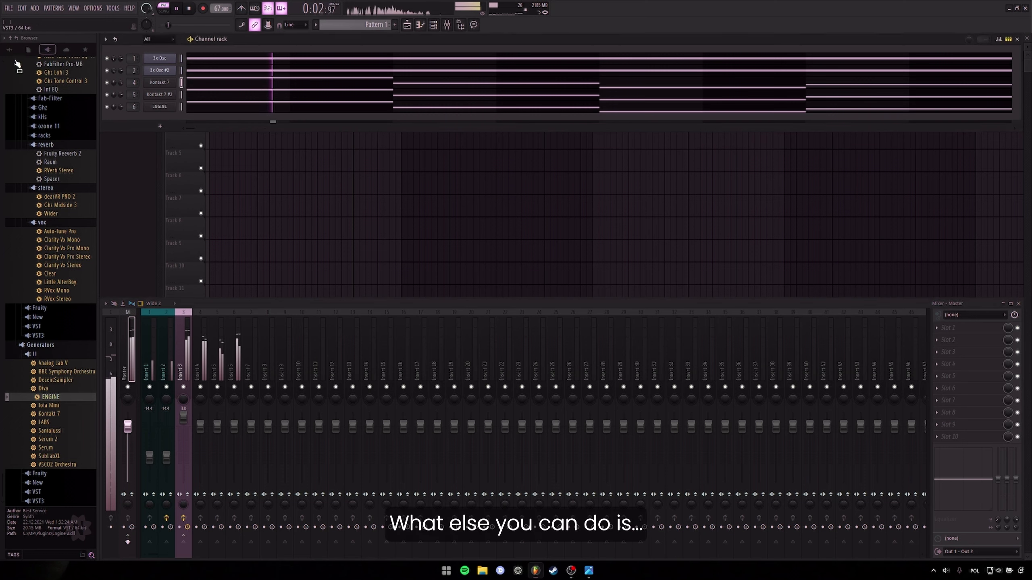
click(183, 366)
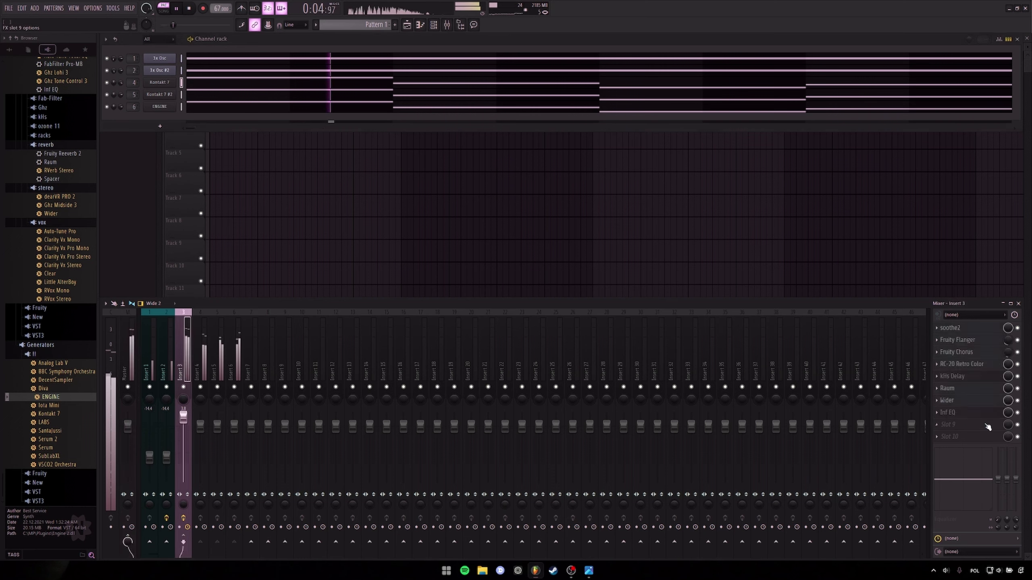
click(949, 413)
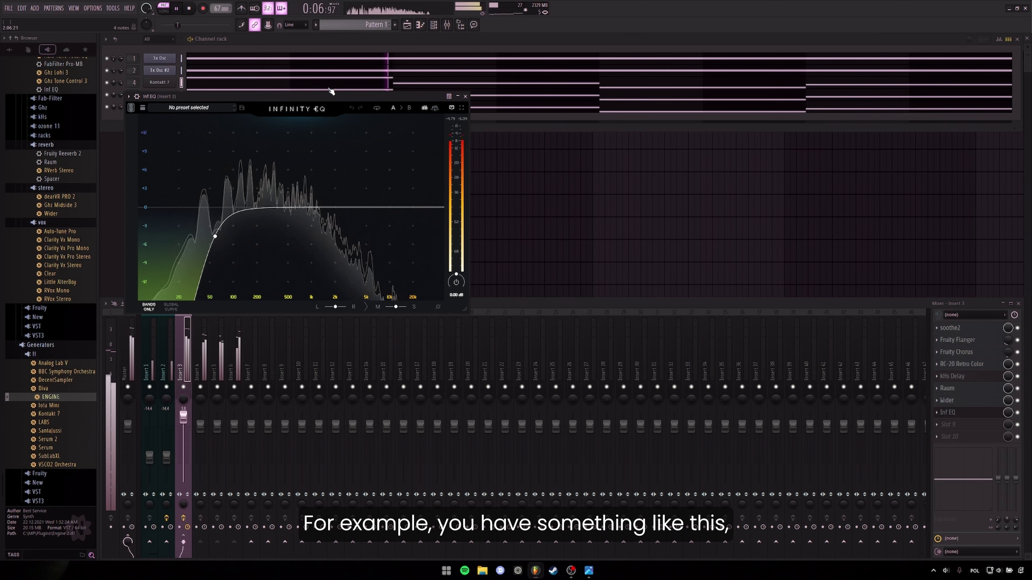
drag(261, 93, 373, 111)
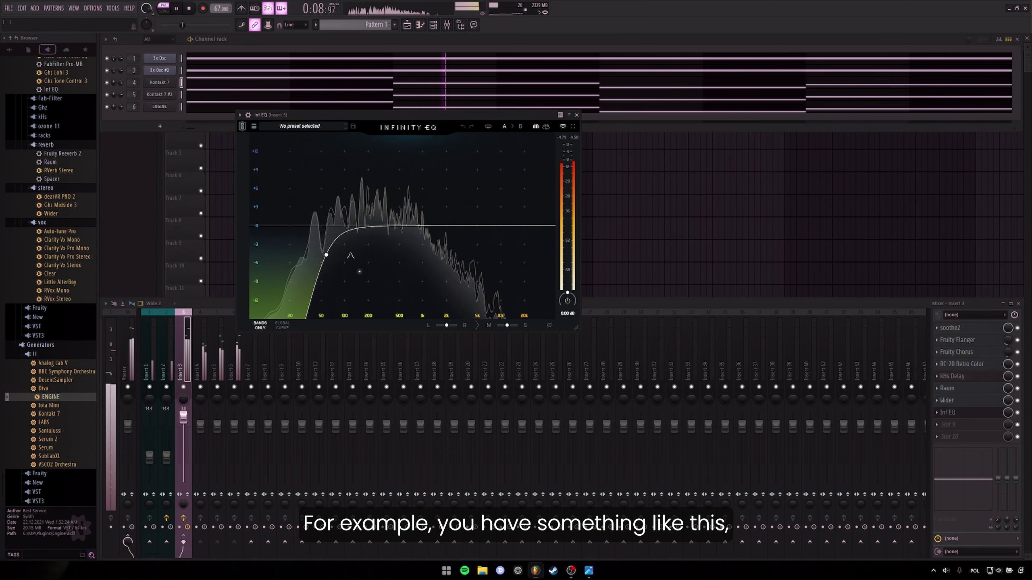
mouse_move(328, 259)
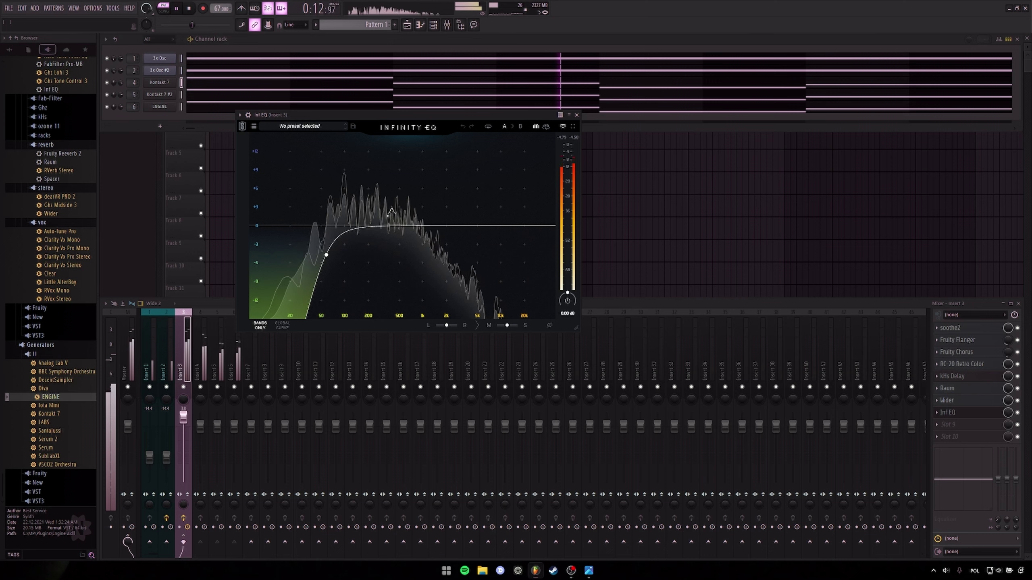
drag(386, 226, 372, 237)
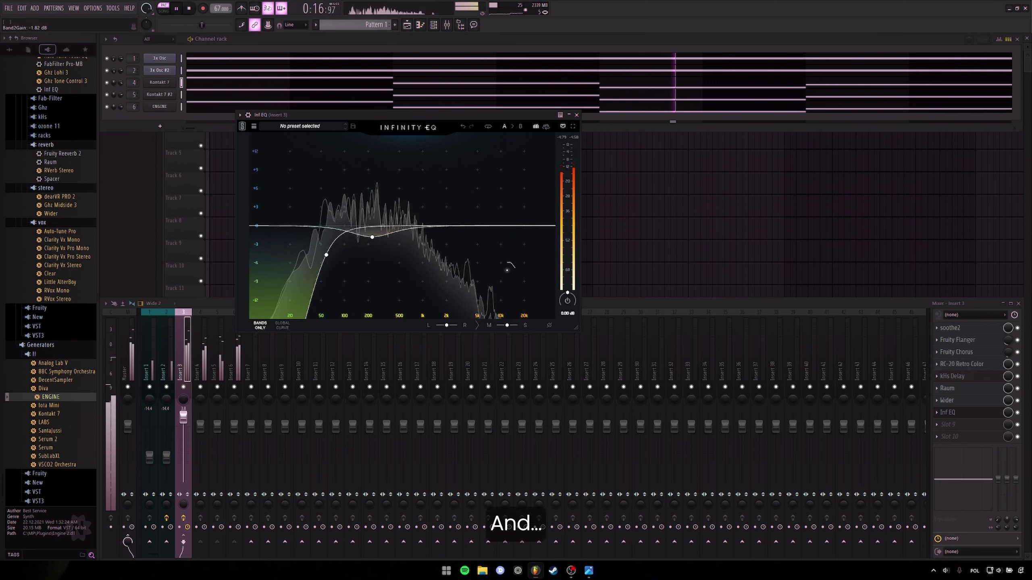
drag(511, 264, 430, 260)
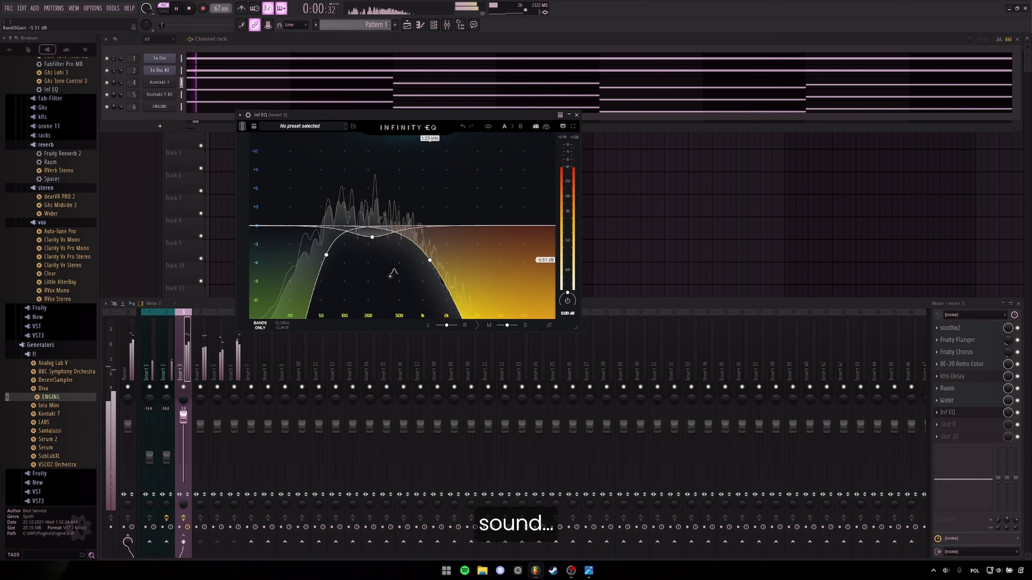
- Deepen the bell cut to -2.14 dB, delete both added bands and close the equalizer
mouse_move(372, 237)
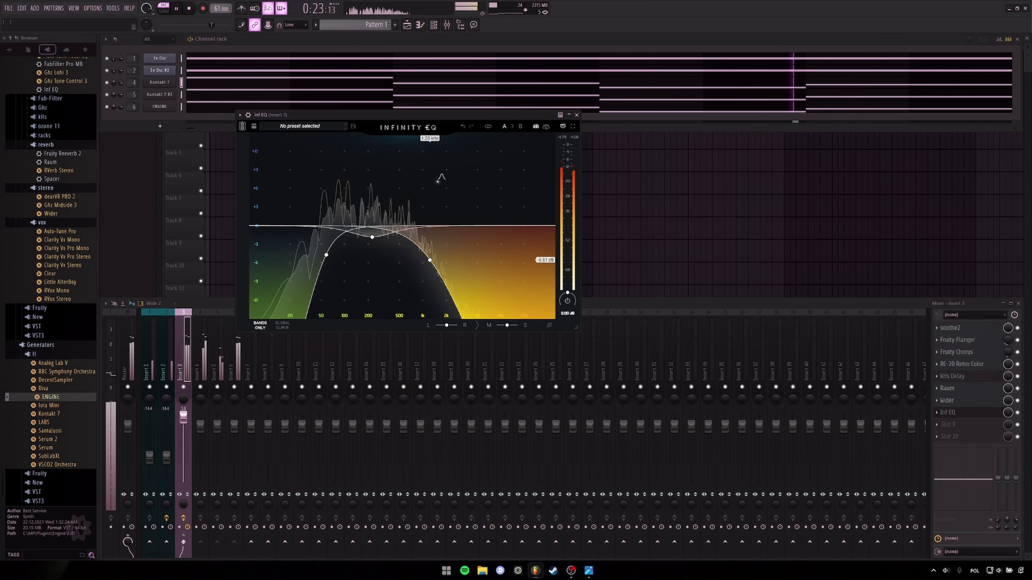
mouse_move(372, 237)
mouse_down()
mouse_move(355, 238)
mouse_move(395, 243)
mouse_move(377, 239)
mouse_up()
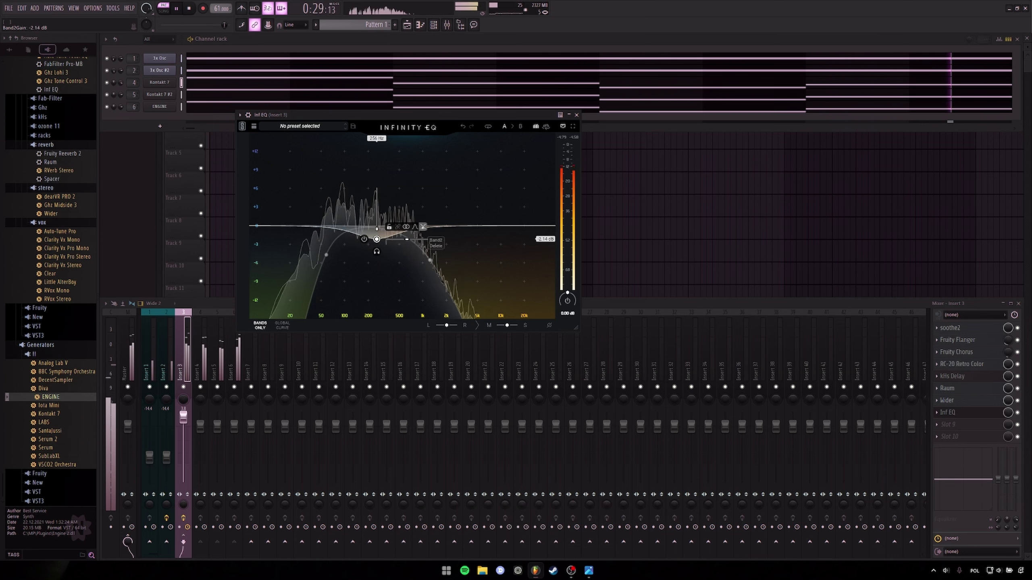
click(430, 260)
key(Delete)
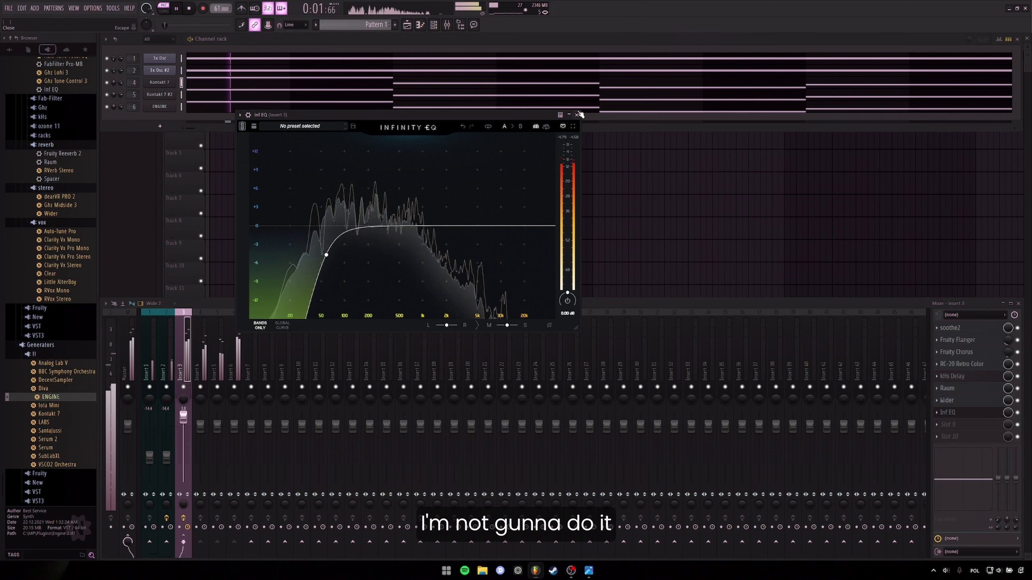
key(Escape)
- Give mixer tracks 3 to 6 the same purple colour
click(267, 354)
click(254, 353)
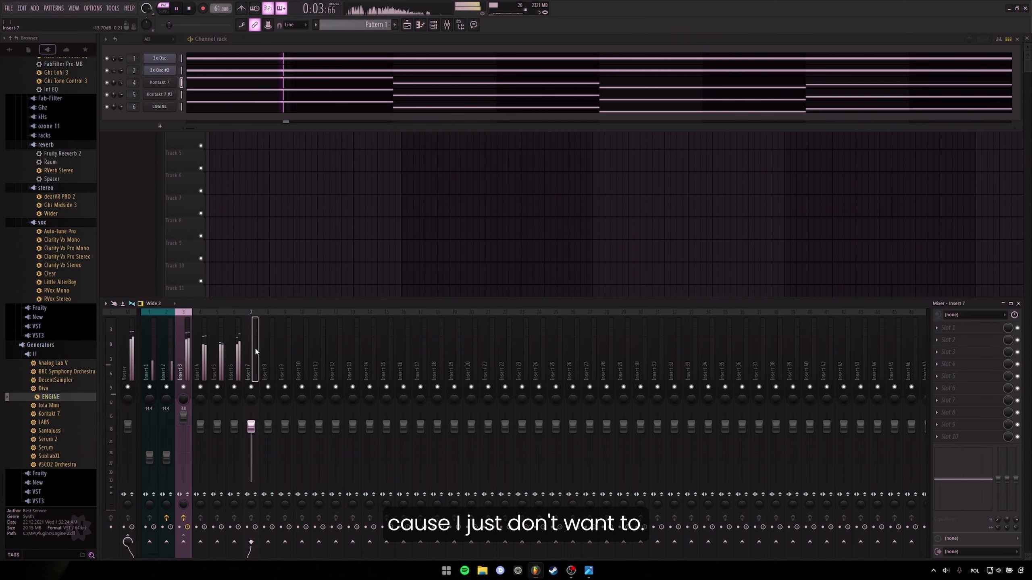
key(Left)
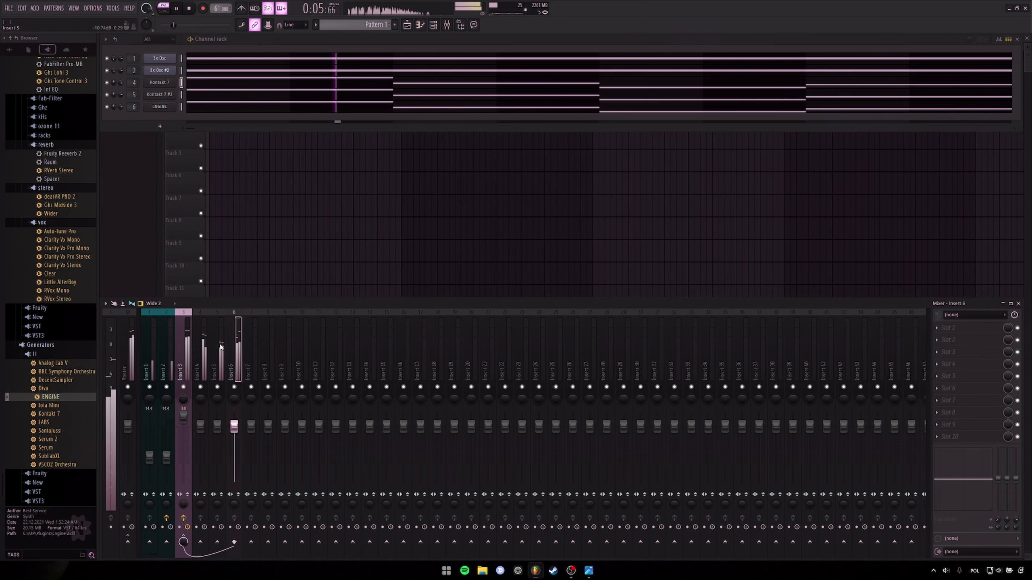
drag(220, 346, 185, 345)
right_click(188, 346)
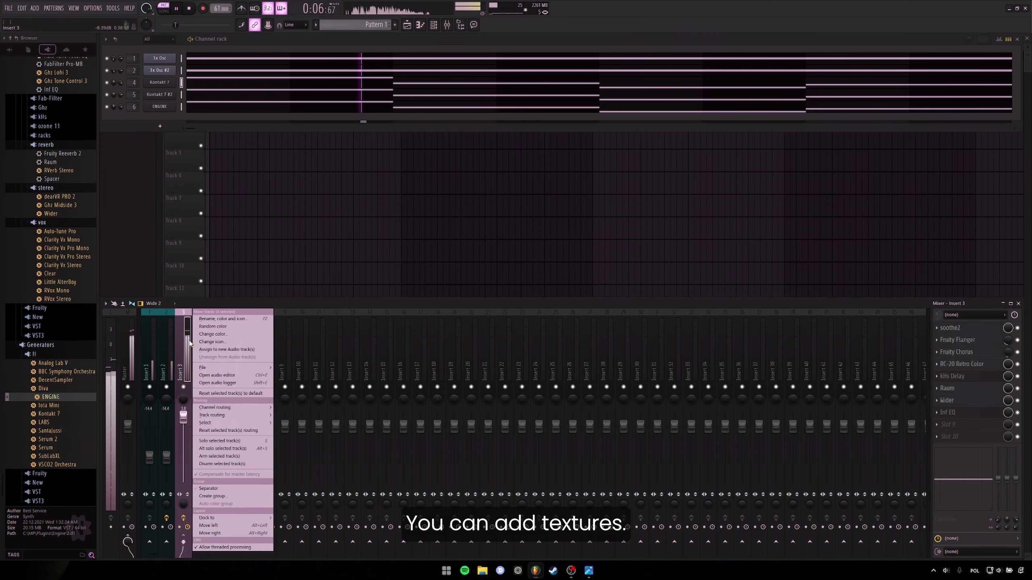
click(223, 335)
click(335, 506)
click(252, 334)
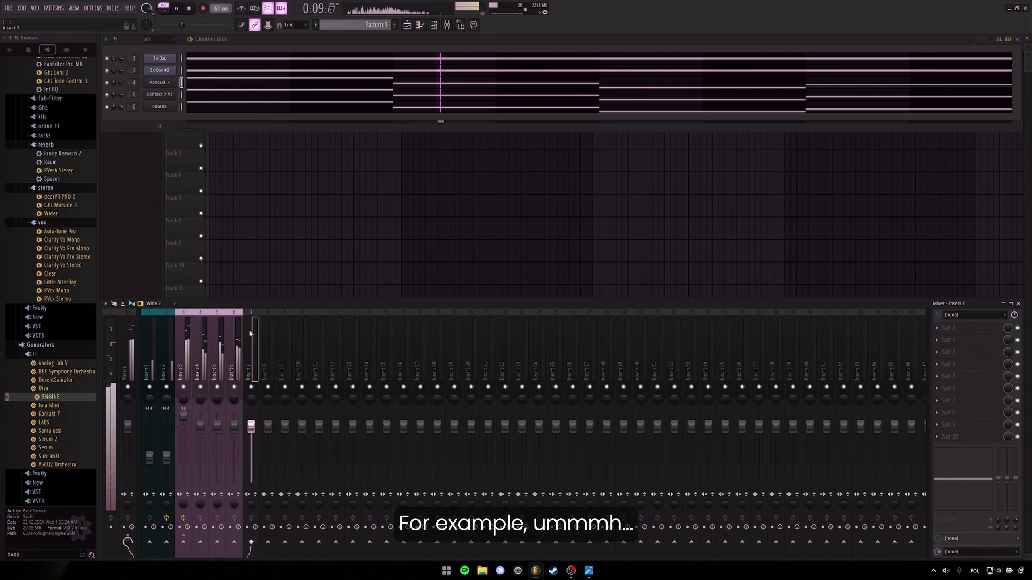
- Stop playback and audition several BM atmosphere samples from the Filament folder, including BM-11, BM-18 and BM-20
click(9, 49)
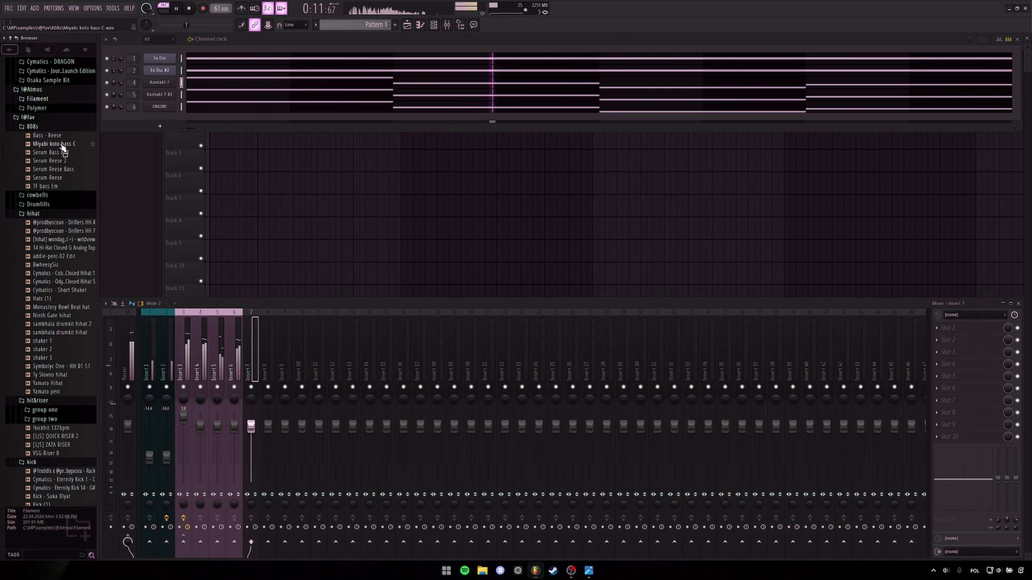
click(40, 99)
scroll(50, 140, down, 2)
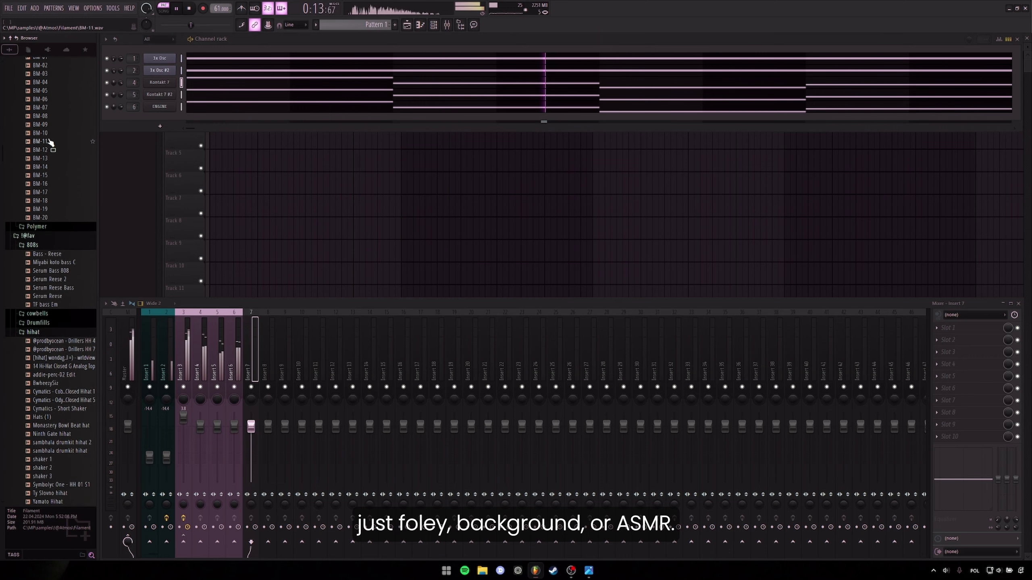
click(45, 125)
key(space)
click(43, 142)
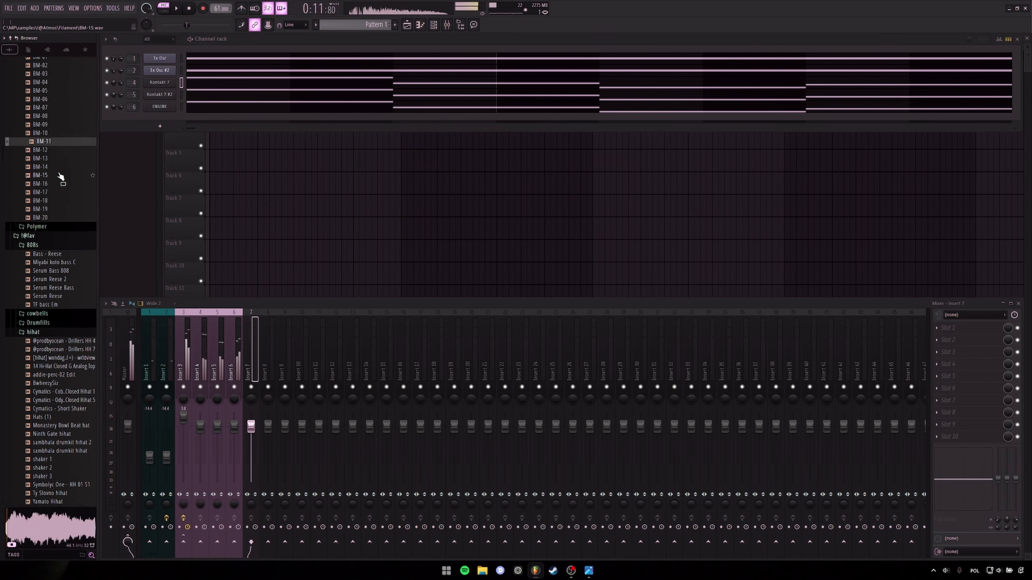
click(47, 168)
click(51, 201)
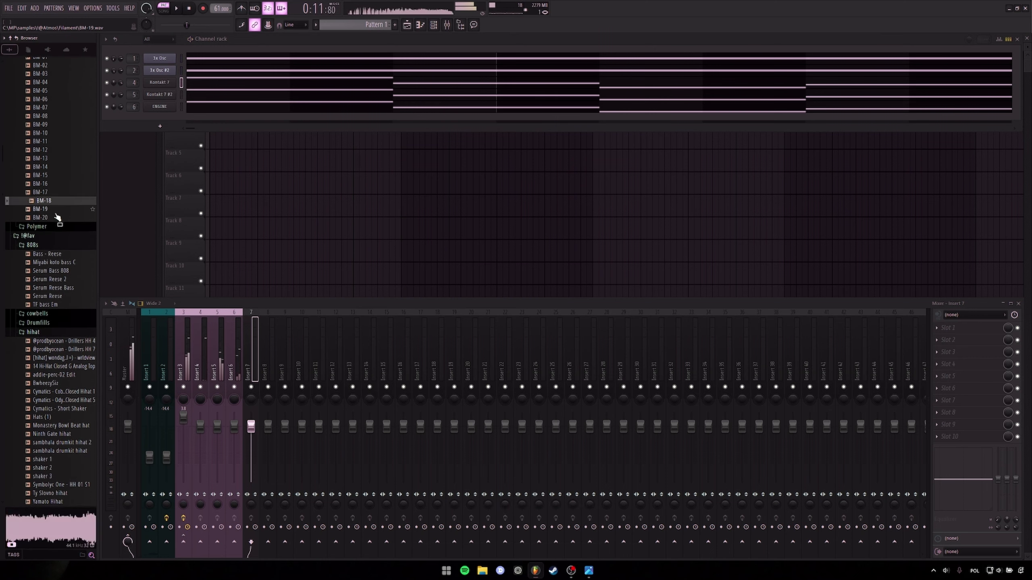
click(52, 210)
click(55, 219)
scroll(57, 209, up, 3)
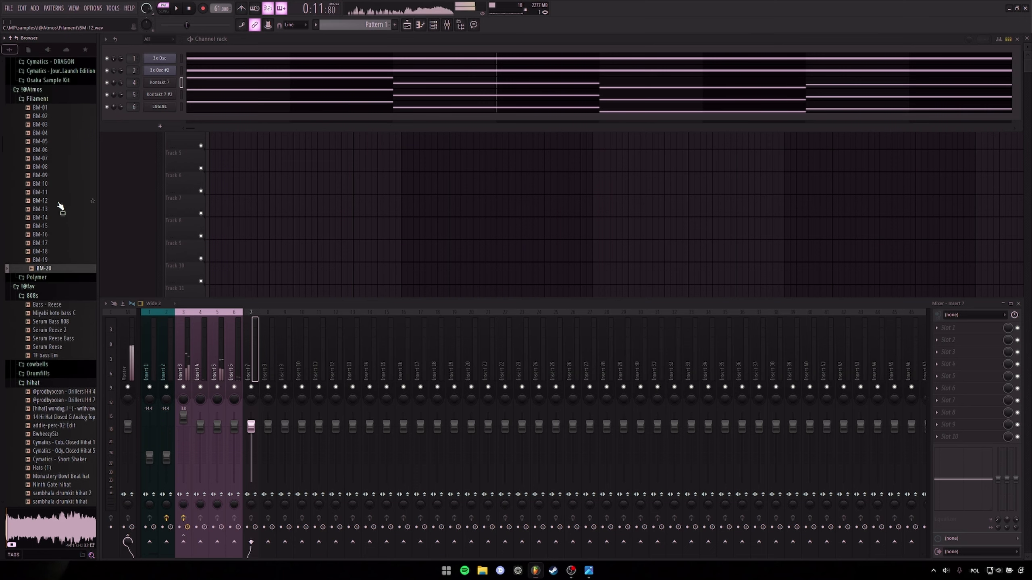
click(45, 141)
click(52, 102)
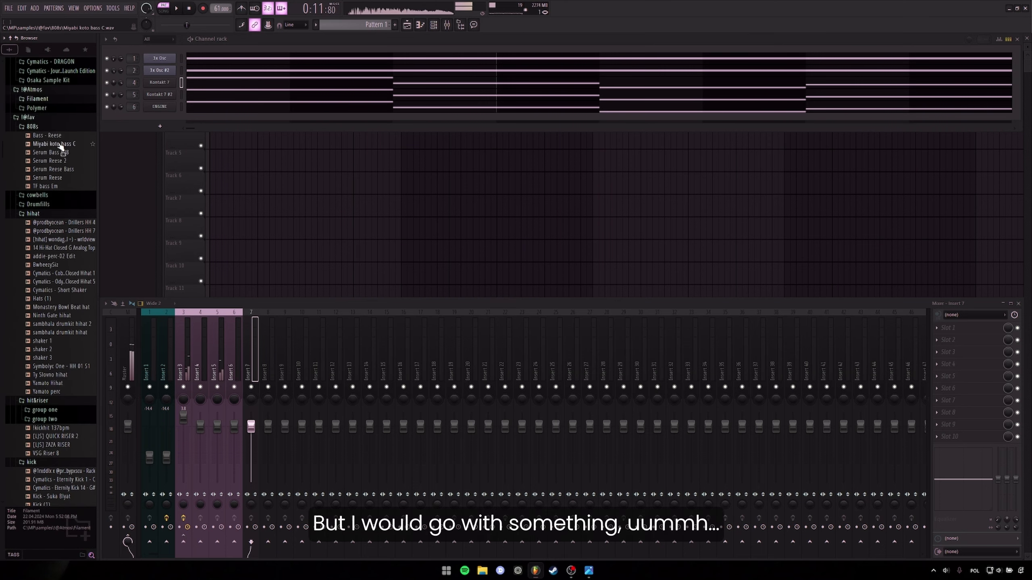
scroll(63, 141, down, 2)
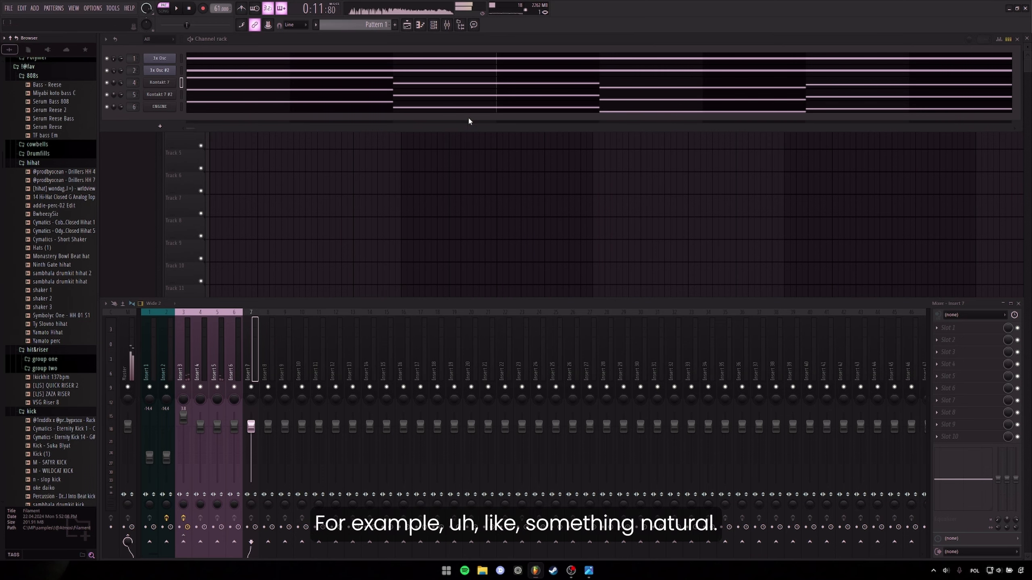
click(498, 60)
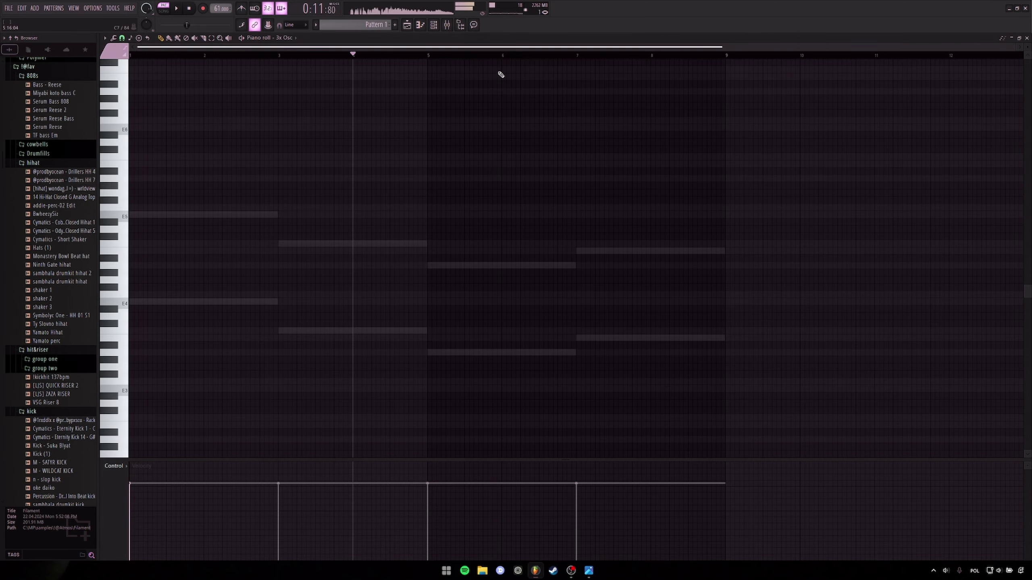
scroll(467, 152, up, 1)
key(space)
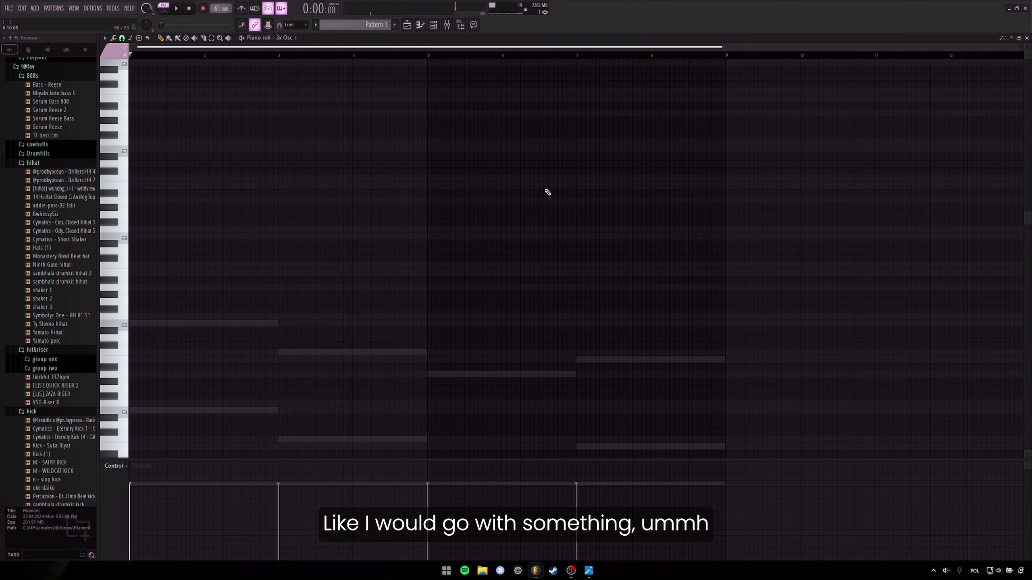
click(439, 23)
click(448, 27)
key(Escape)
key(Escape)
key(Escape)
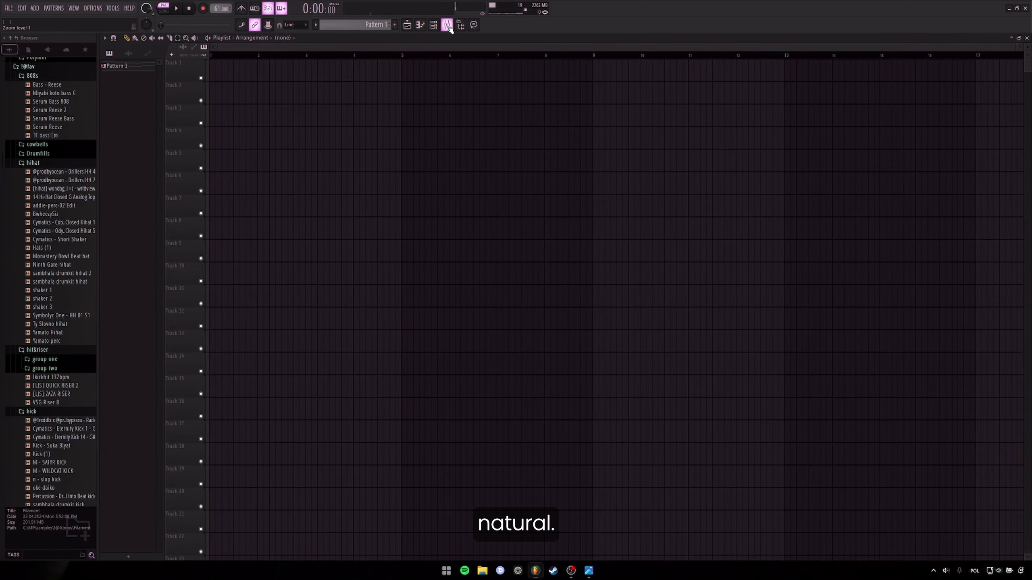
- Restart playback beside the mixer and channel rack, and browse the favourite samples and the plugin list
click(448, 27)
key(space)
click(433, 25)
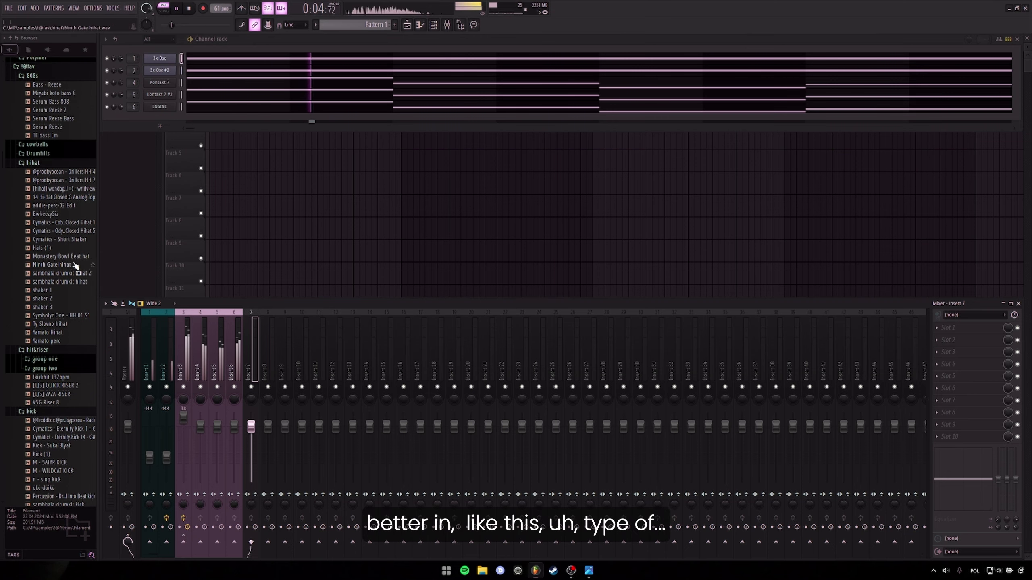
scroll(74, 271, down, 10)
scroll(75, 271, up, 6)
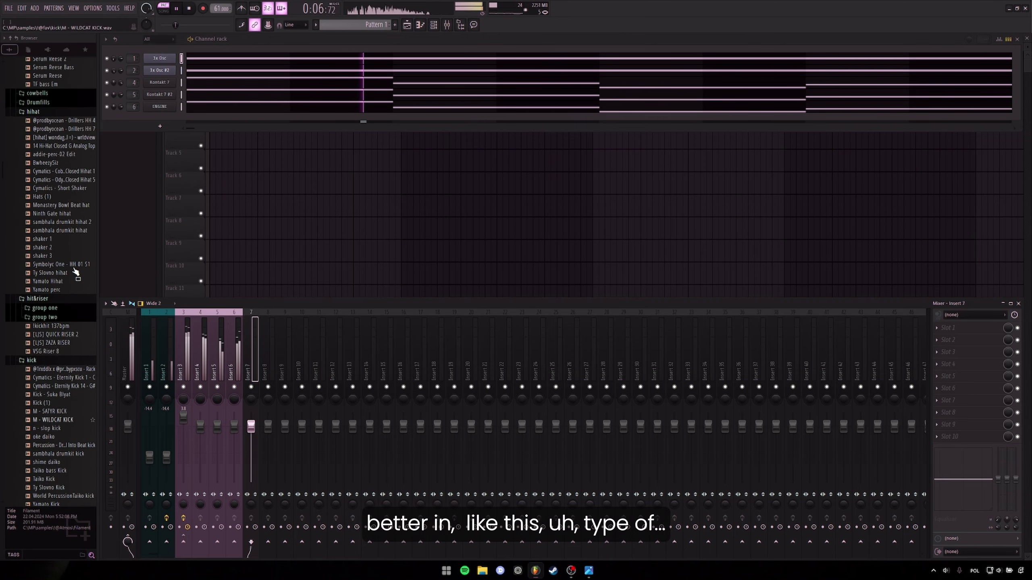
scroll(75, 271, up, 20)
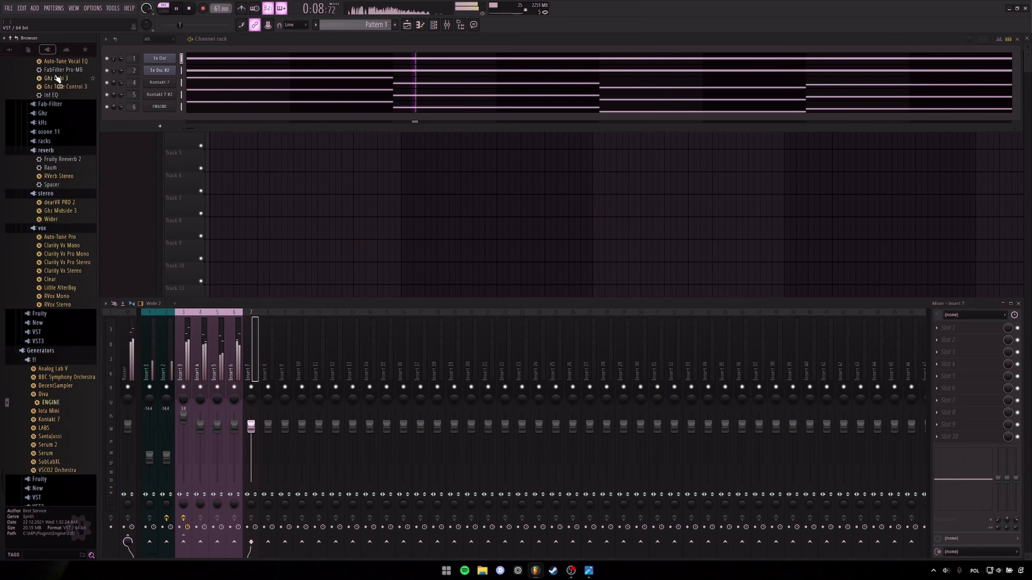
scroll(67, 242, down, 10)
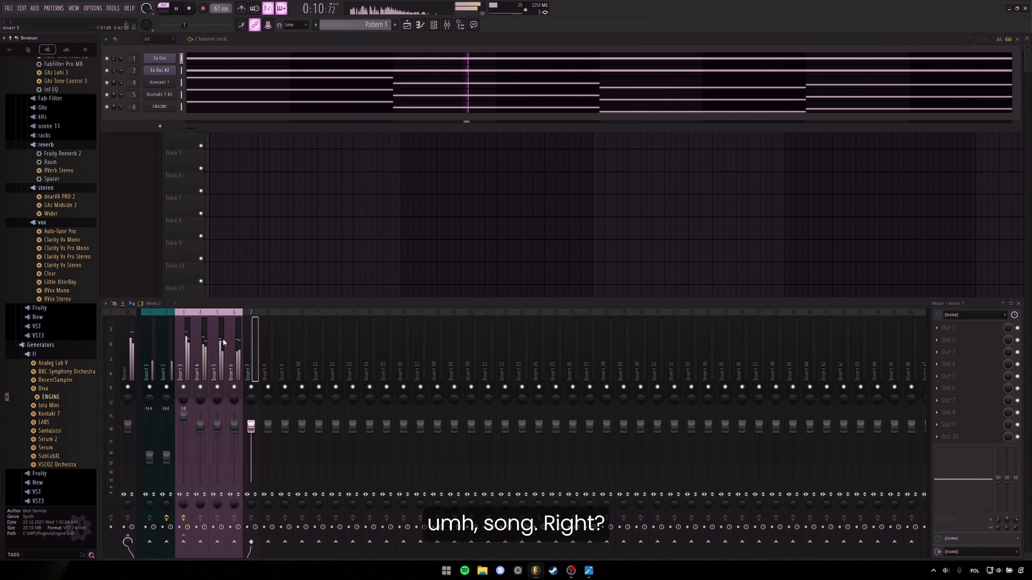
- Try panning mixer tracks 4, 5 and 6 off-centre, and reset the panning of all three
click(203, 349)
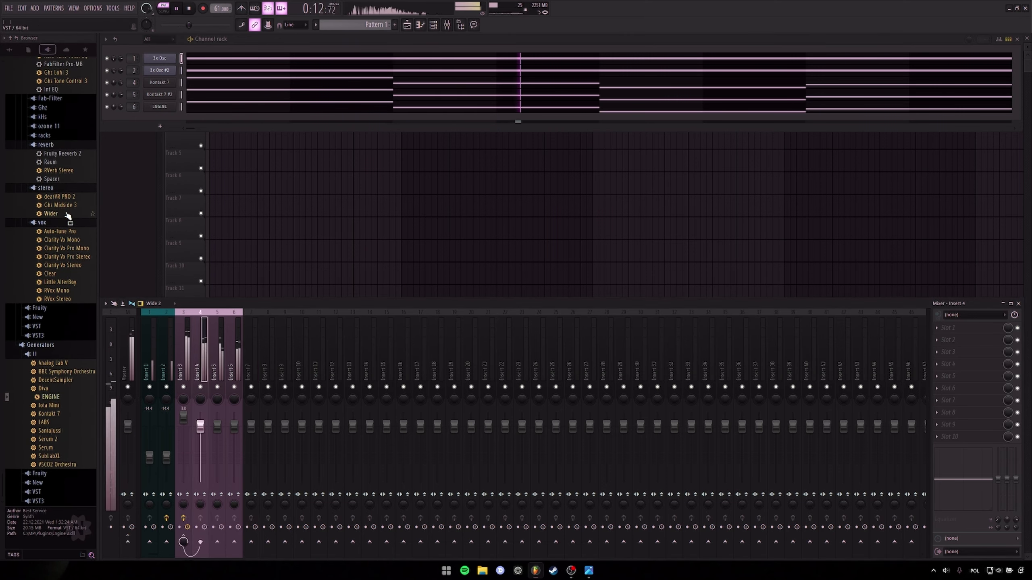
drag(60, 200, 235, 400)
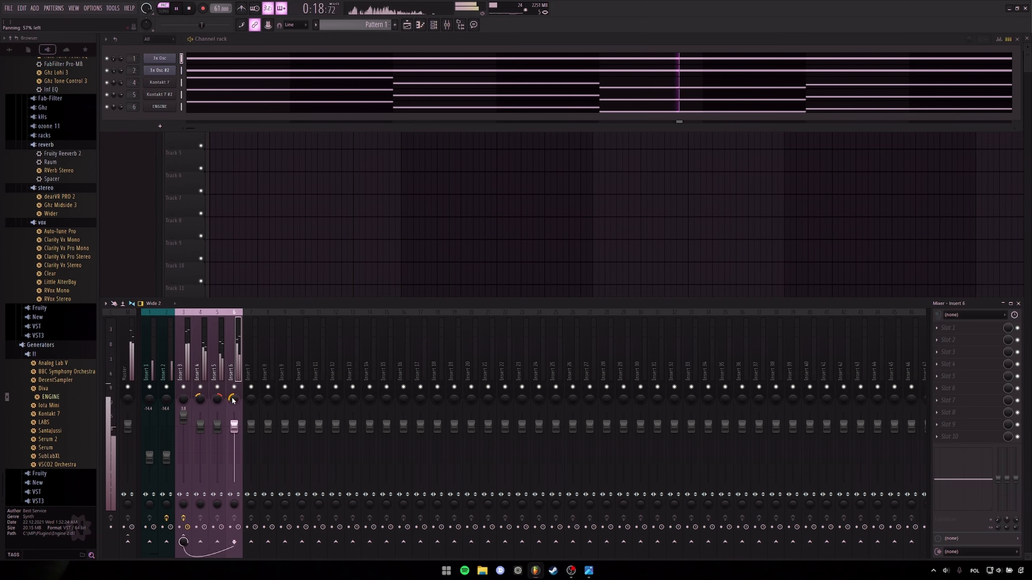
right_click(233, 400)
click(252, 479)
right_click(218, 400)
click(238, 481)
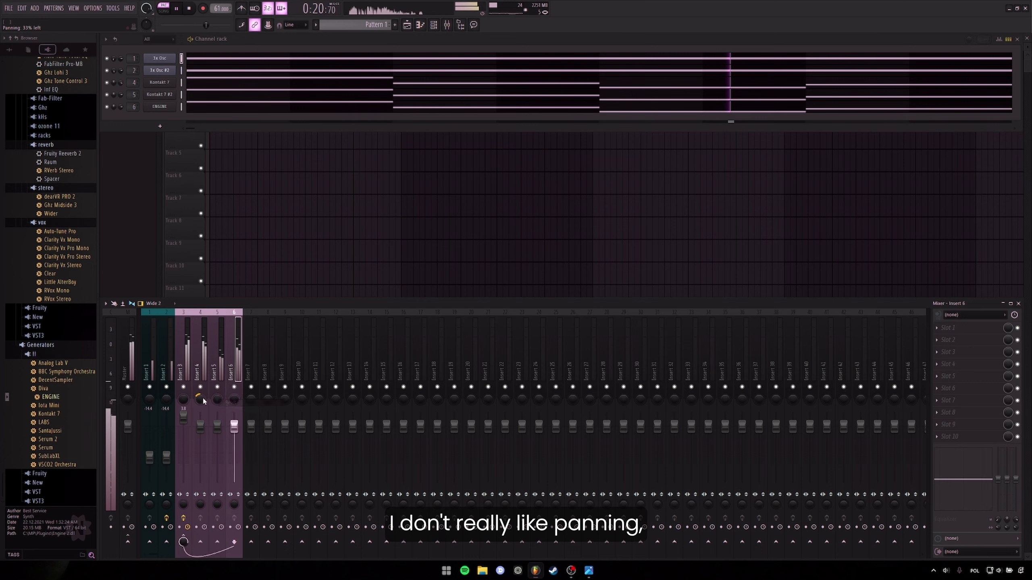
right_click(202, 400)
click(222, 481)
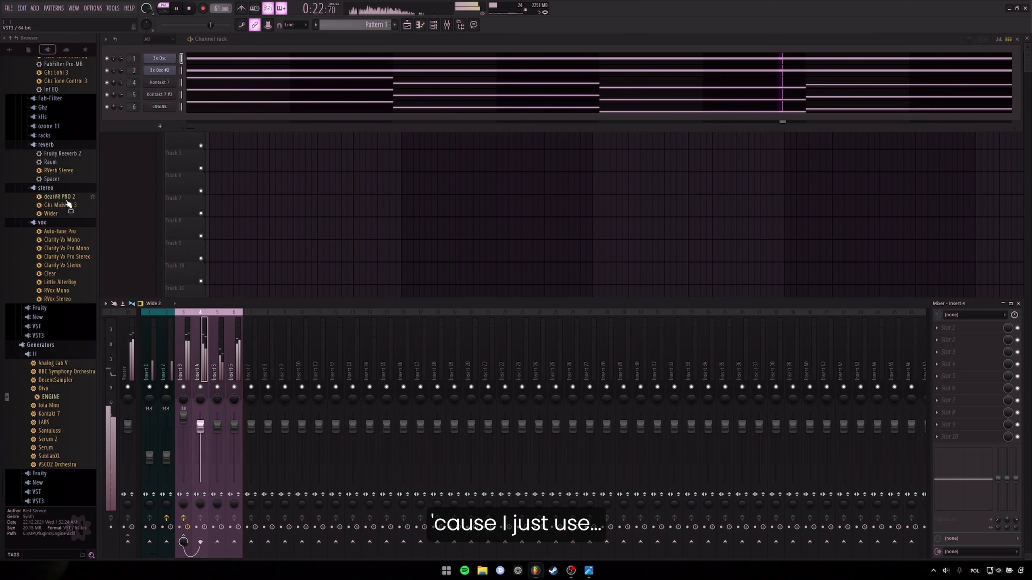
- Load dearVR PRO 2 on mixer track 4, choose Outdoor Street acoustics and place the source front-left at Z about 2.14 m
drag(66, 203, 955, 338)
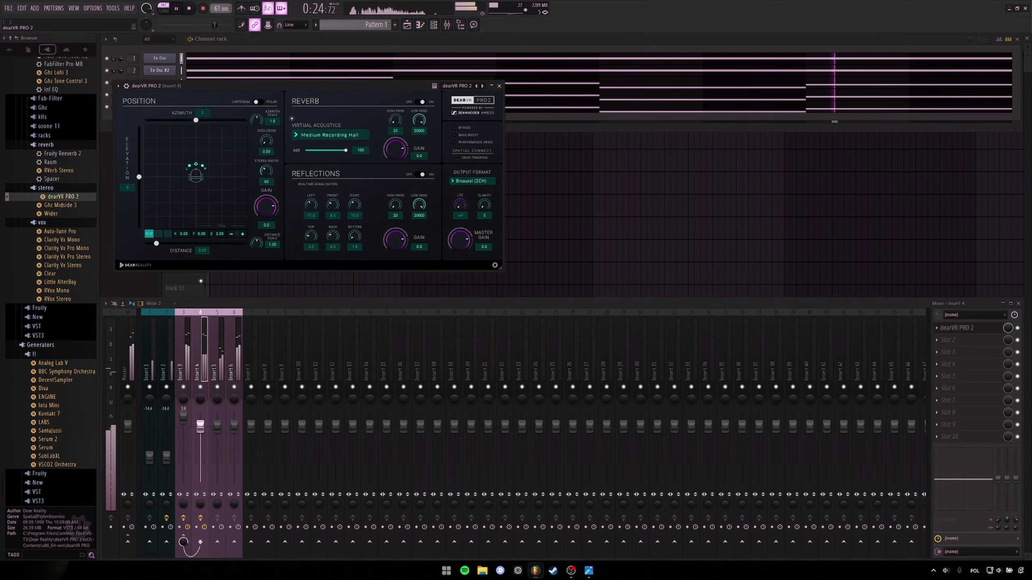
click(356, 136)
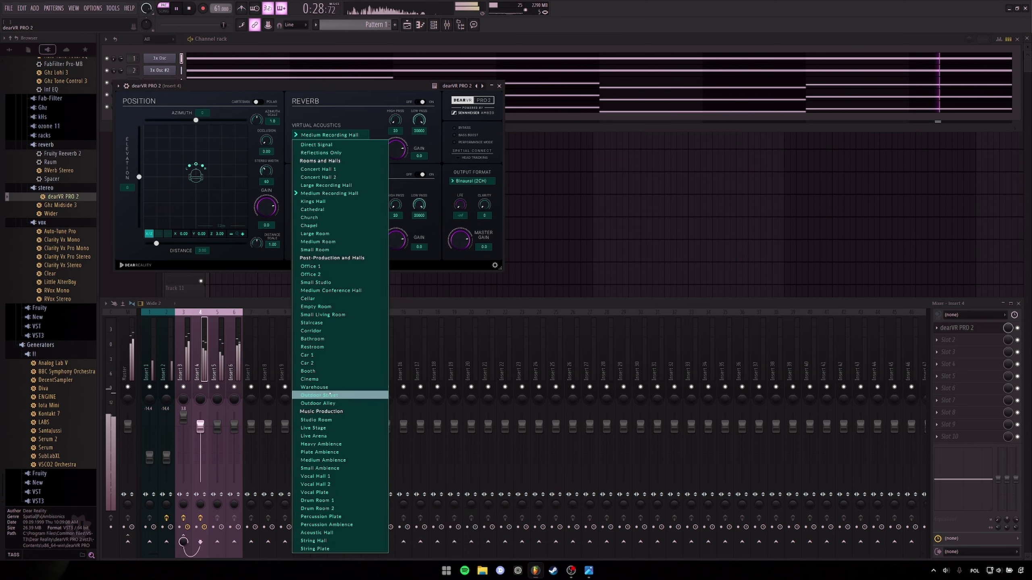
click(330, 394)
drag(195, 165, 184, 168)
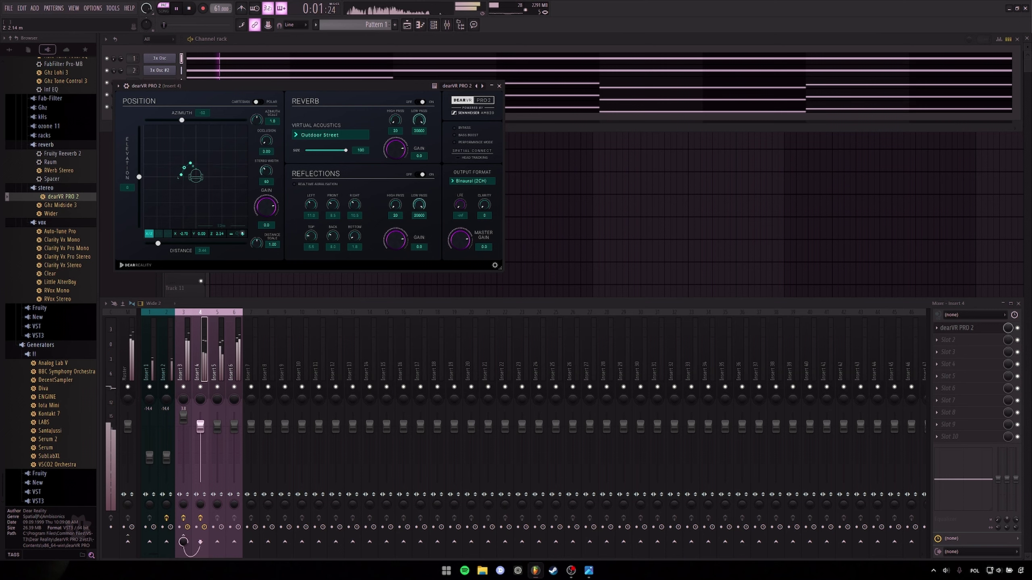
click(501, 86)
- Copy mixer track 4's effect state to track 5 and move its dearVR source rear-right to Z about -1.95 m
right_click(206, 350)
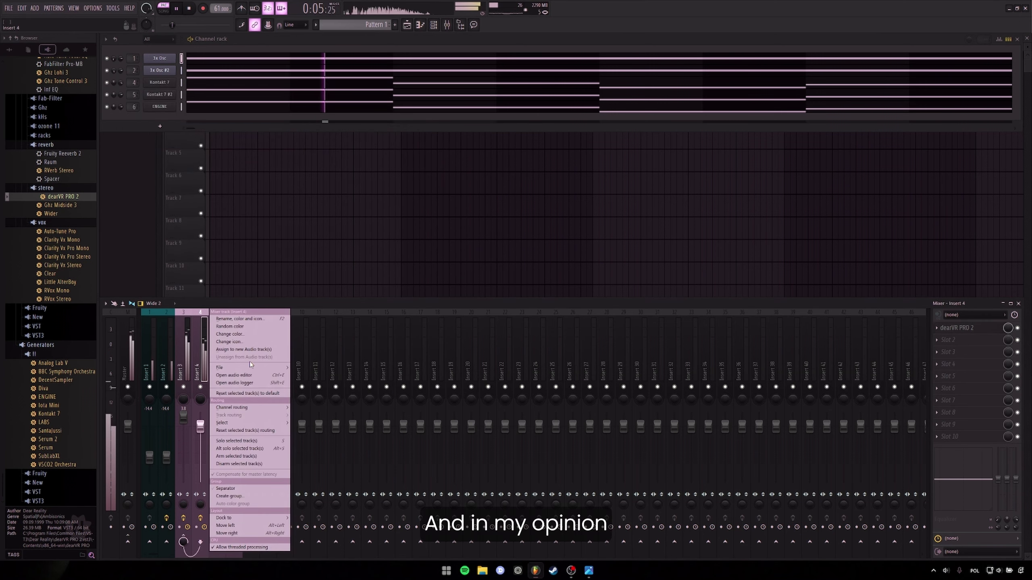
mouse_move(260, 368)
drag(301, 375, 219, 366)
drag(208, 166, 214, 194)
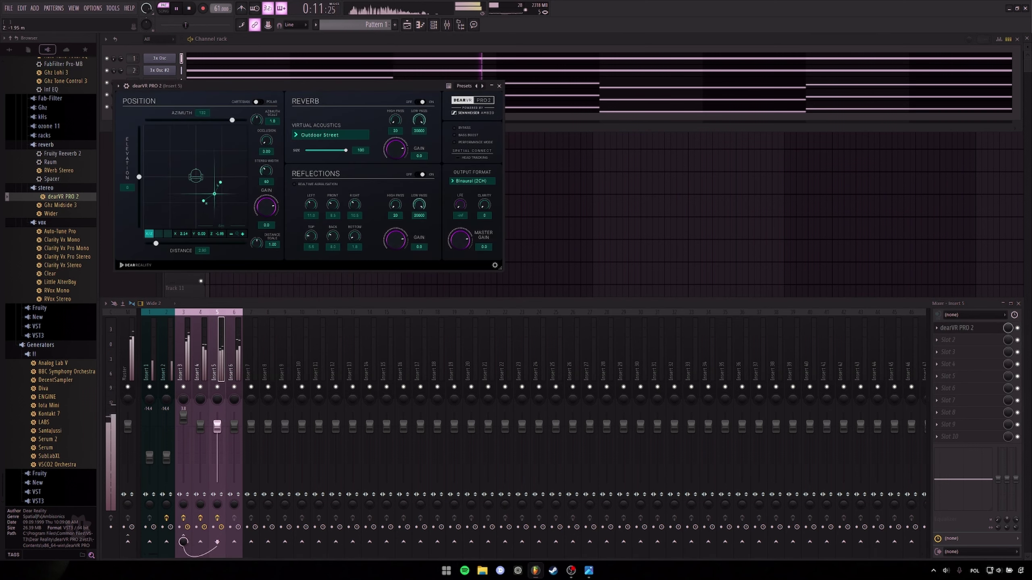
click(499, 86)
- Copy mixer track 5's effect state to track 6 and place its dearVR source front-right at Z about 2.14 m
right_click(224, 360)
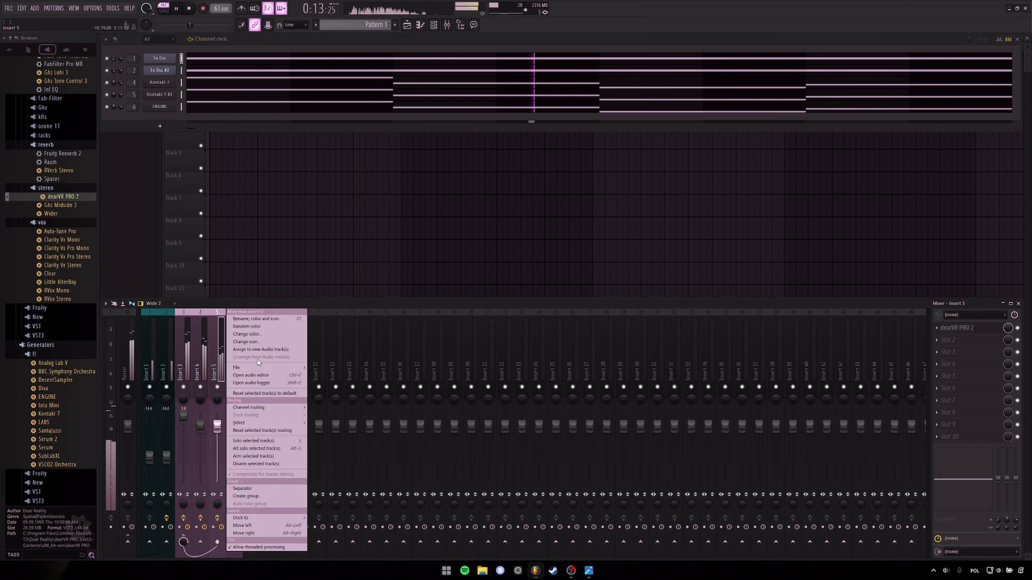
mouse_move(260, 368)
drag(316, 374, 237, 354)
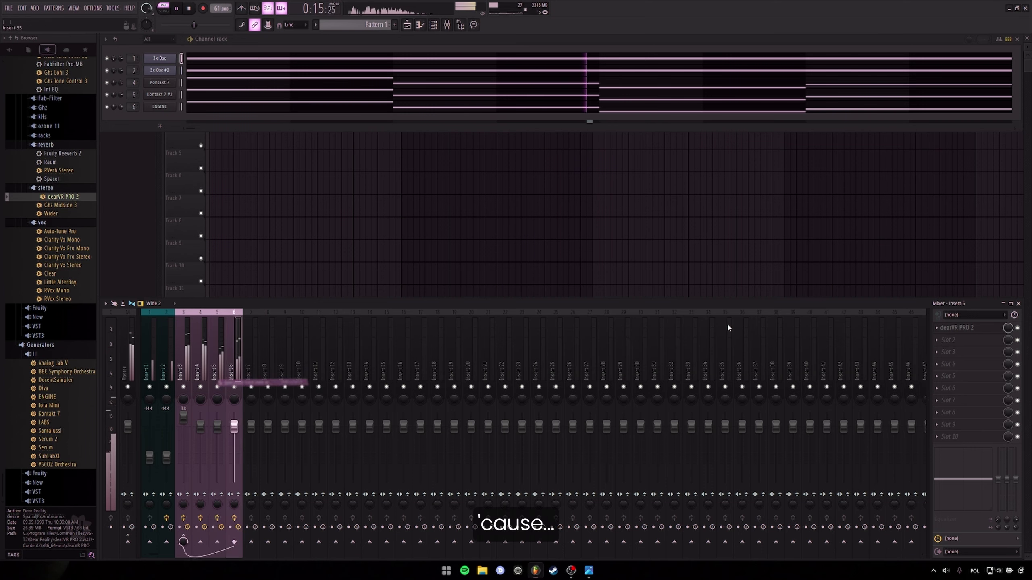
click(952, 328)
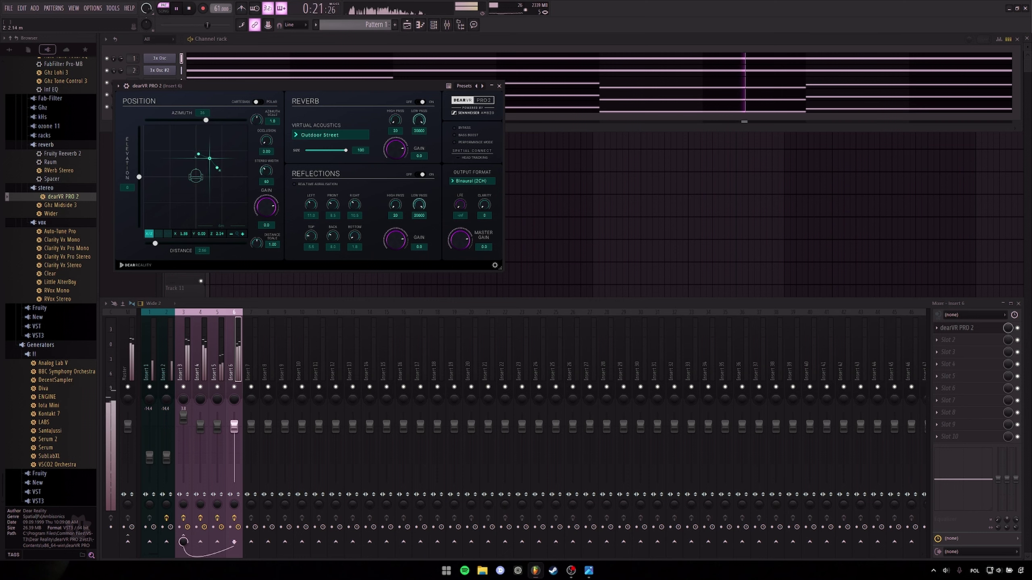
click(500, 86)
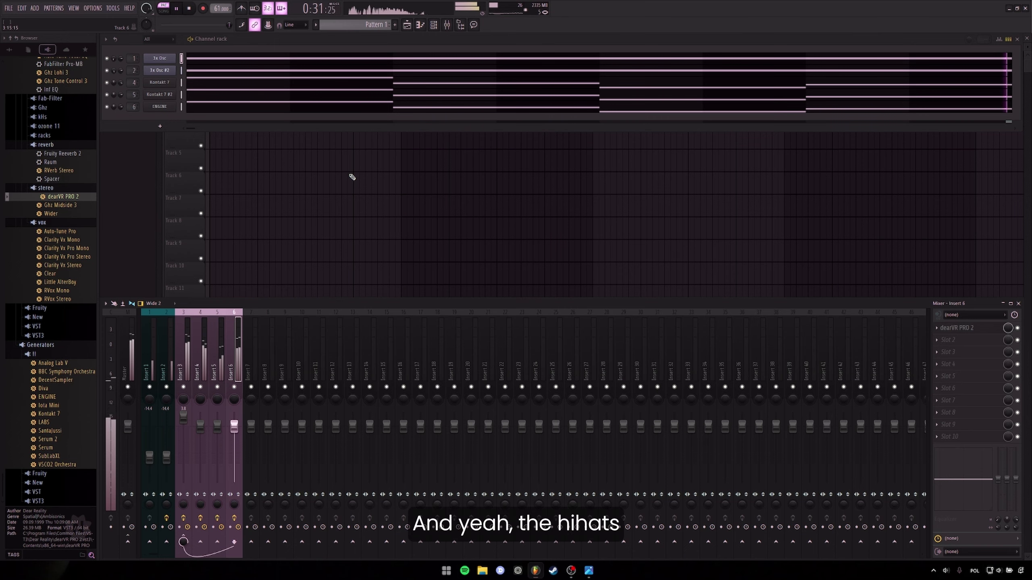
- Inspect the ENGINE notes' panning and velocity values in the piano roll and return to the mixer
click(265, 108)
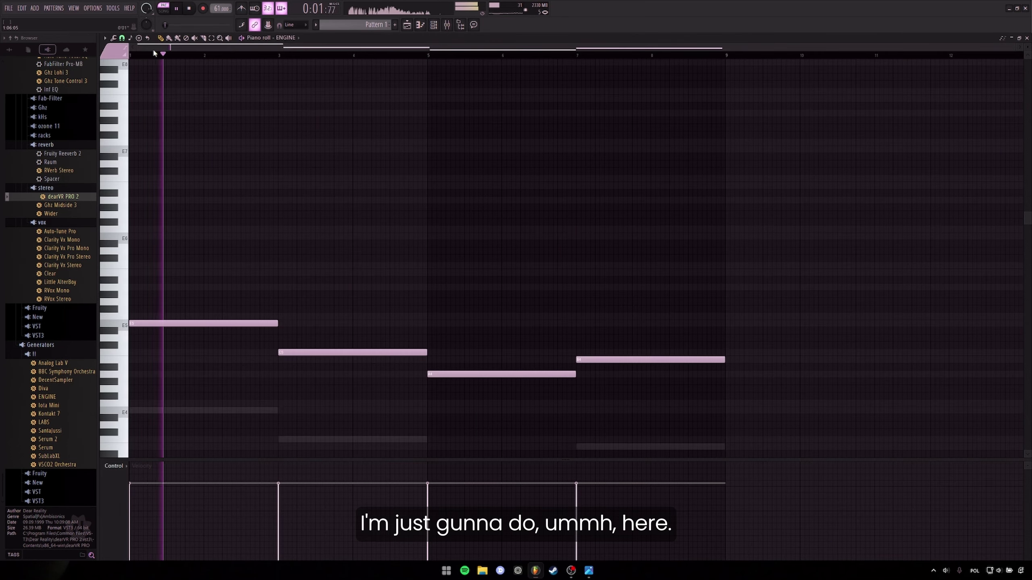
scroll(122, 467, up, 1)
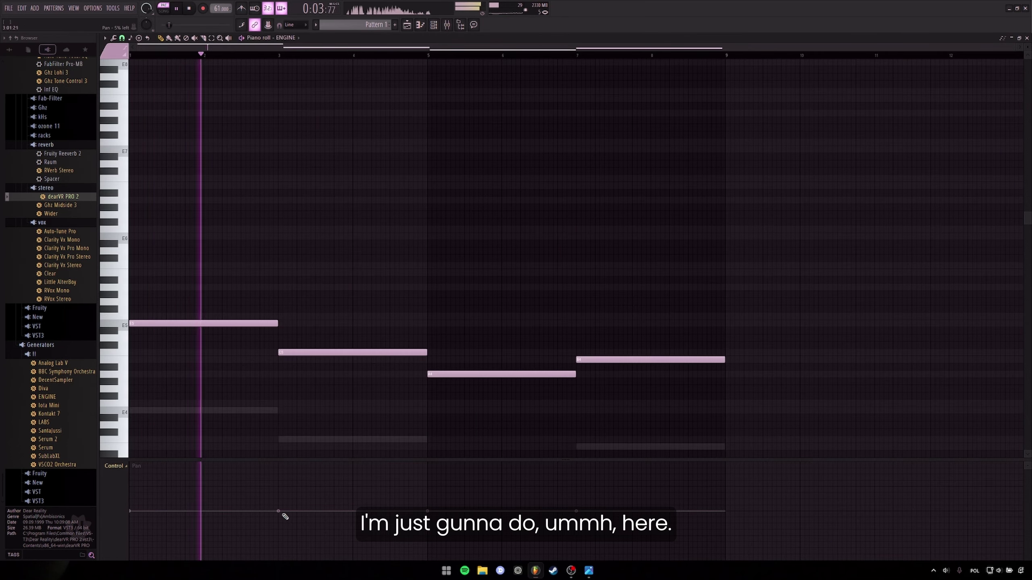
scroll(118, 473, down, 1)
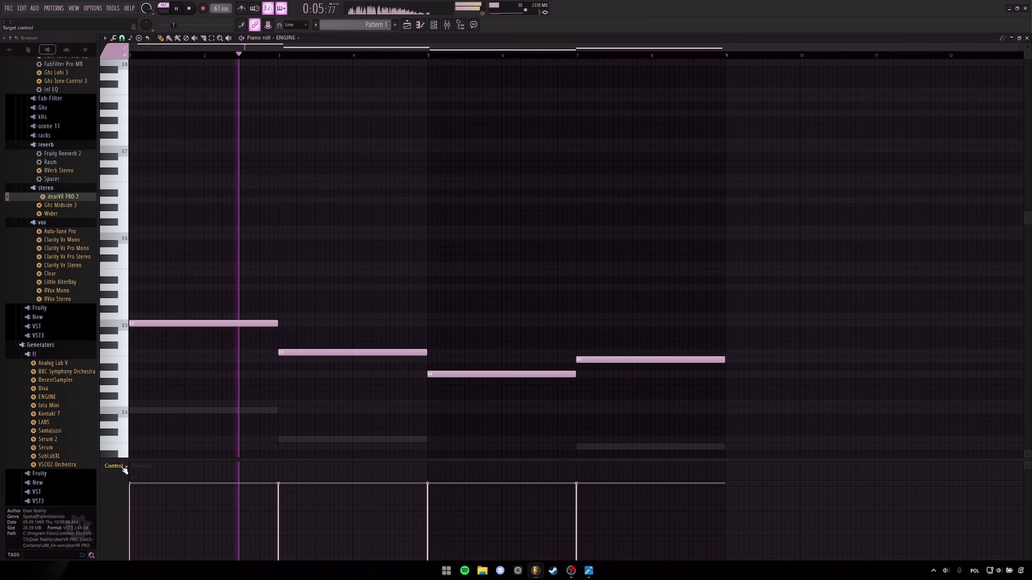
click(449, 25)
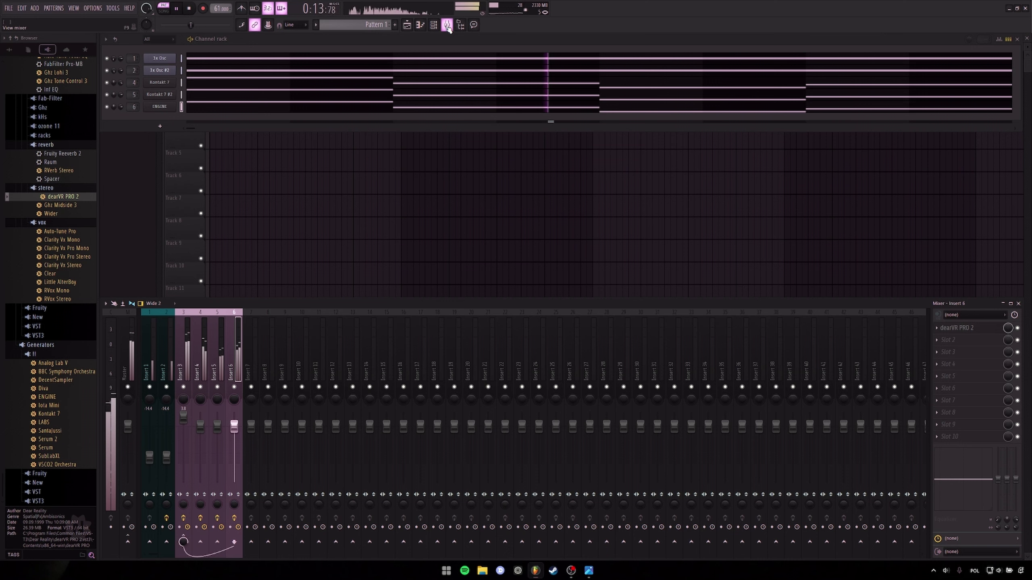
- In the playlist, clone Pattern 1 and split the copy into separate patterns by channel
click(131, 344)
key(F6)
key(F9)
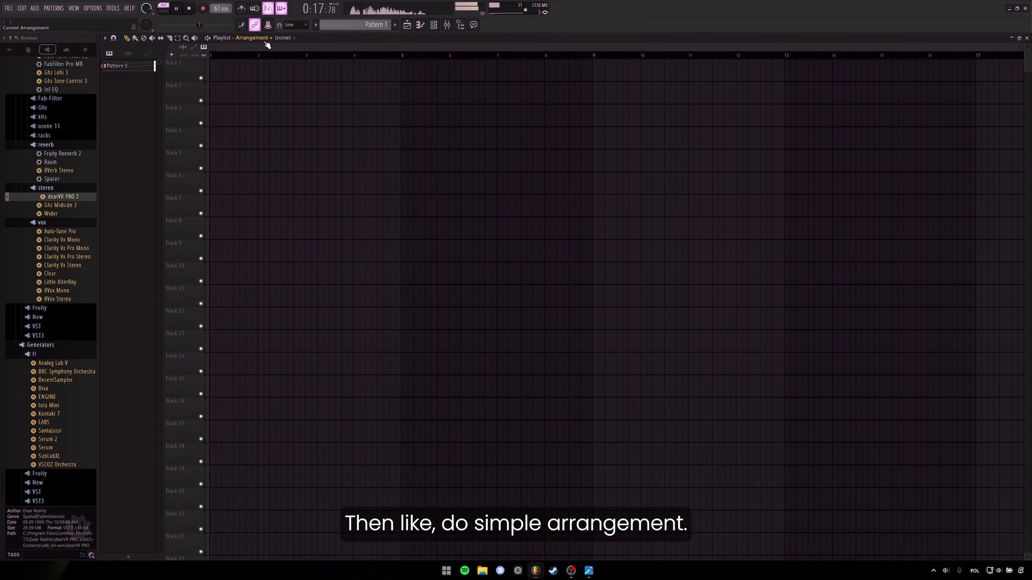
key(F5)
click(407, 25)
right_click(124, 65)
click(139, 173)
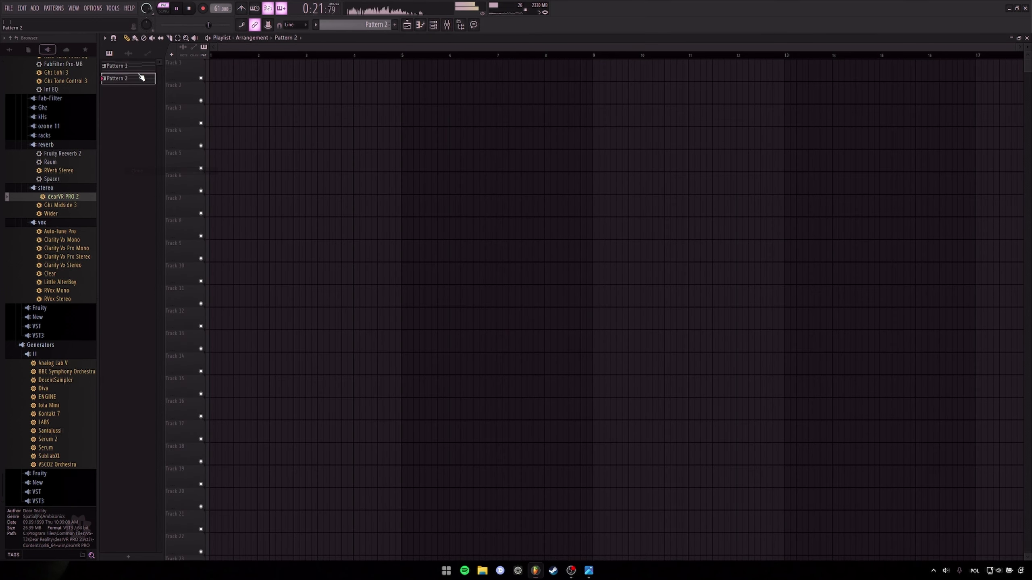
right_click(141, 77)
click(159, 215)
- Place the 3x Osc pattern on Track 1 and Kontakt 7, Kontakt 7 #2 and ENGINE on Tracks 2 to 4, starting at bar 1
click(134, 88)
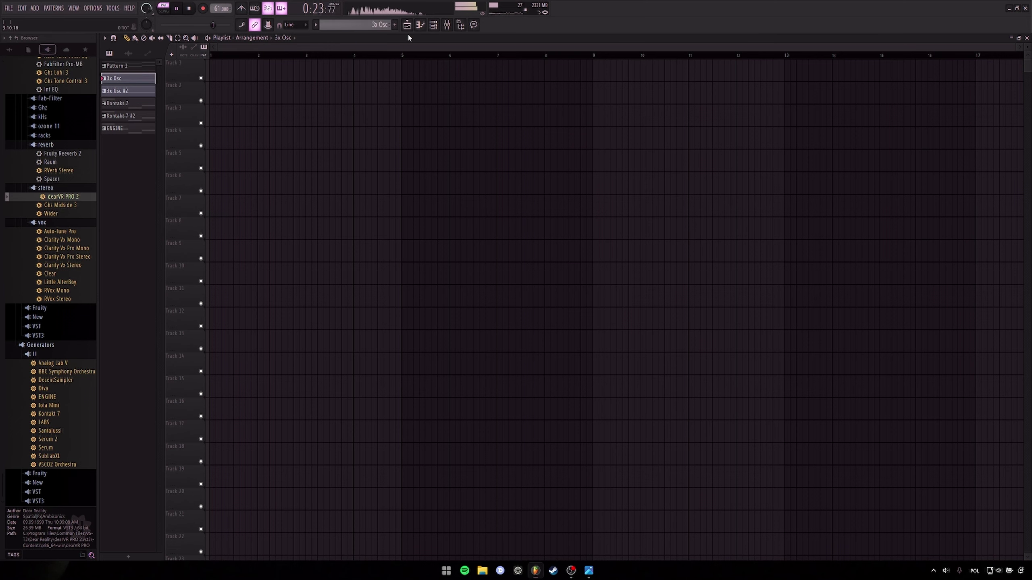
click(433, 24)
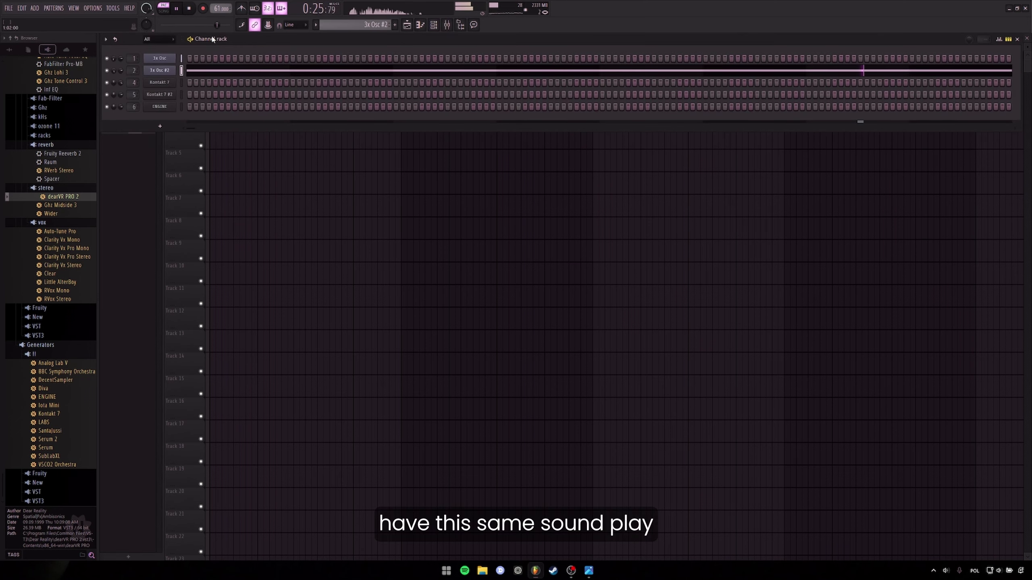
key(F6)
click(128, 78)
click(249, 66)
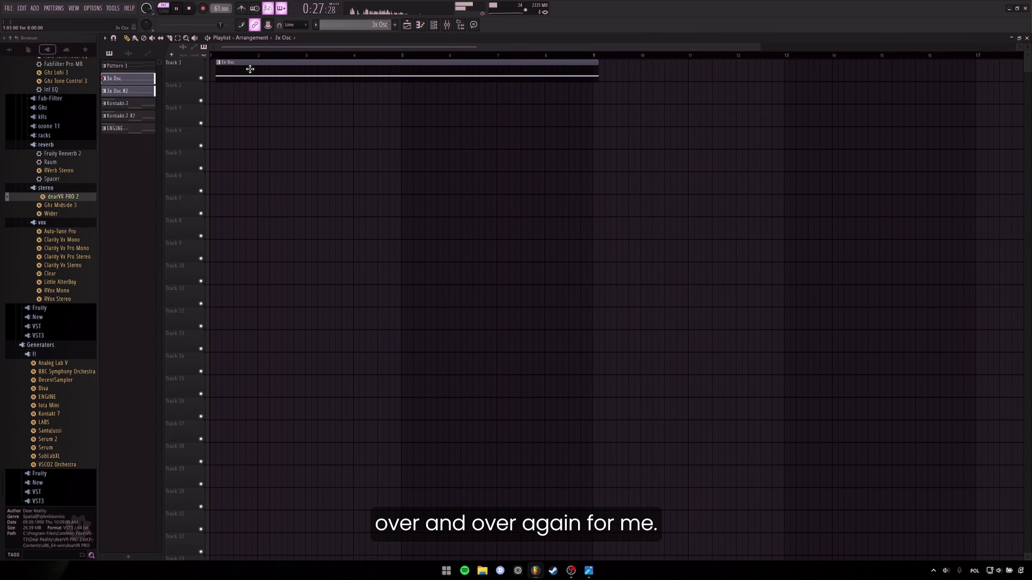
click(133, 103)
shift+click(134, 129)
drag(146, 103, 212, 103)
- Duplicate all playlist clips three times so the arrangement fills bars 1 to 32
key(ctrl+a)
key(ctrl+b)
key(ctrl+b)
key(ctrl+b)
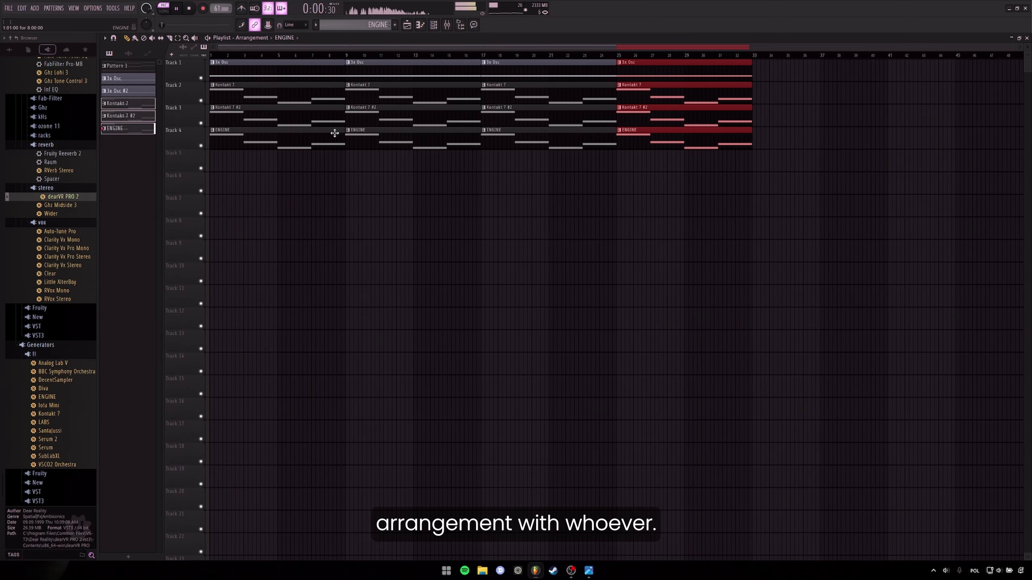
- Delete ENGINE from the first two sections, Kontakt 7 #2 from the first, and both Kontakt clips from the fourth
right_click(335, 134)
right_click(325, 116)
right_click(390, 146)
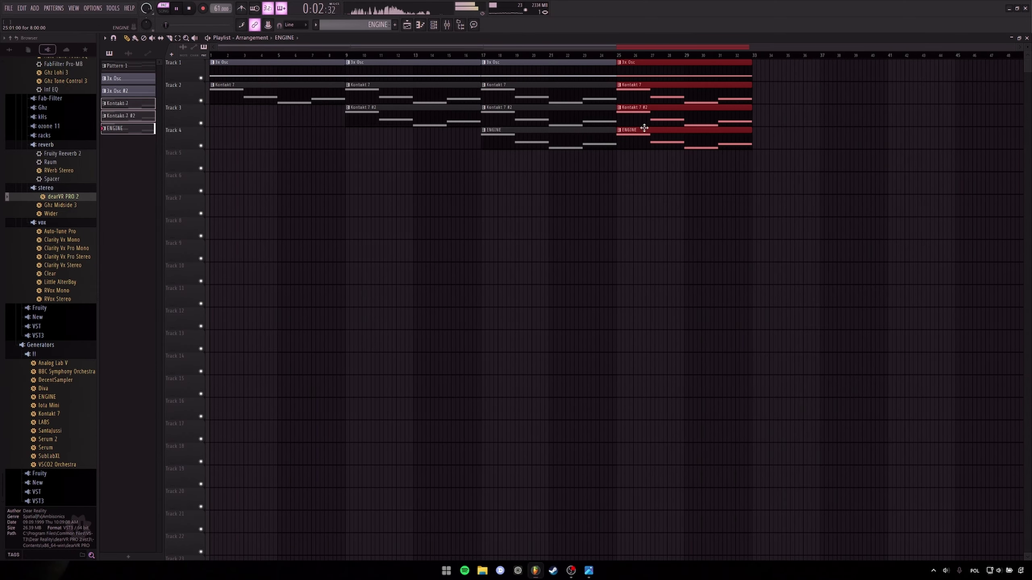
right_click(658, 97)
right_click(670, 118)
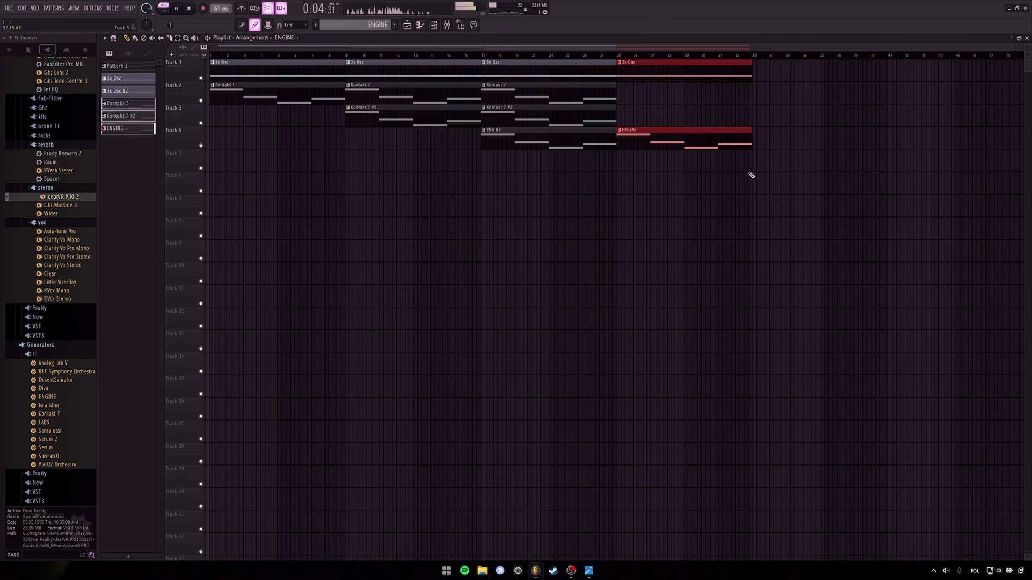
- Repeat the last 3x Osc and ENGINE clips at bar 33 and copy a Kontakt 7 #2 clip to bar 25 on Track 3
key(ctrl+b)
scroll(593, 124, down, 1)
drag(543, 118, 662, 96)
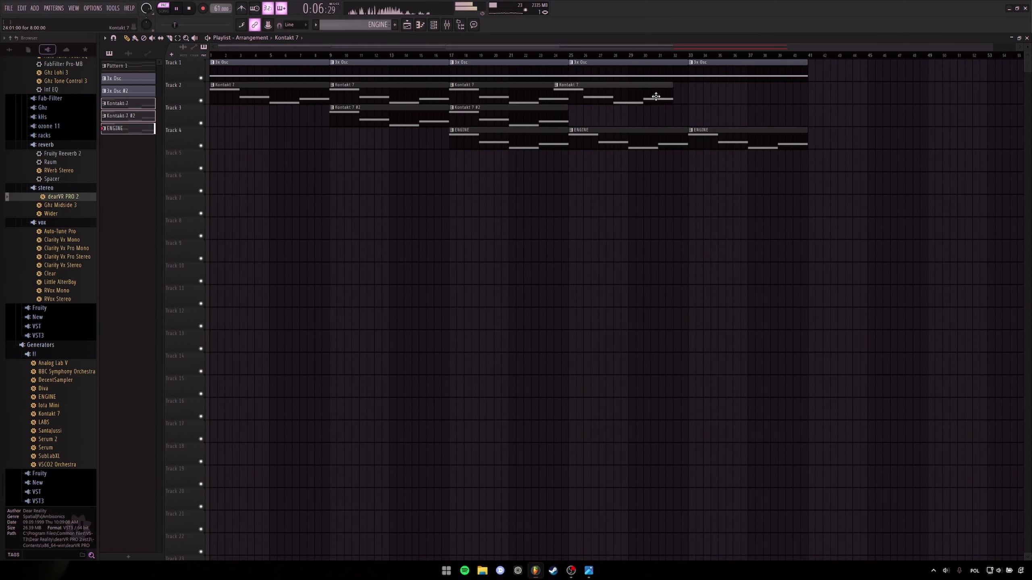
right_click(656, 97)
drag(544, 115, 661, 122)
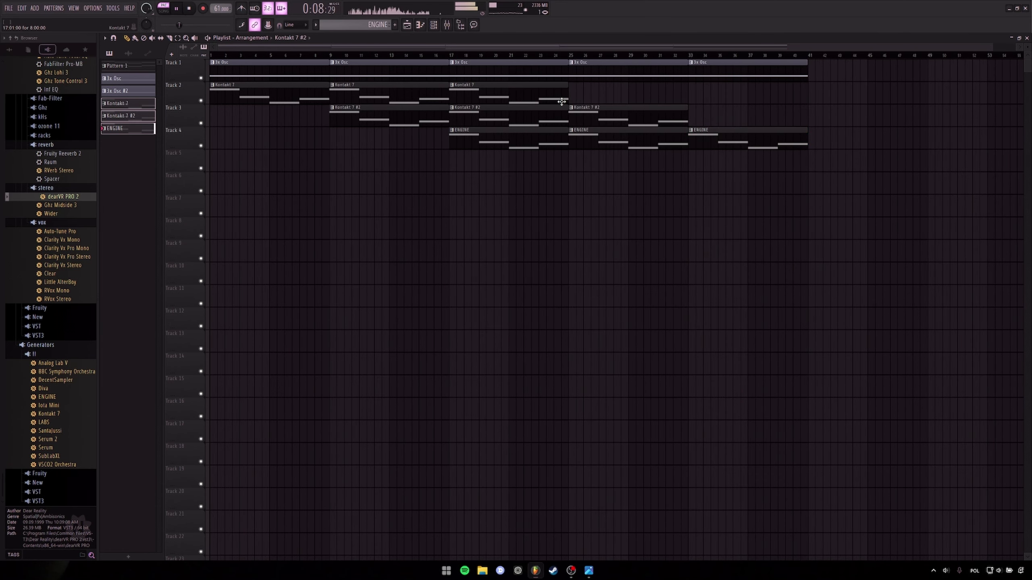
- Duplicate the bar 33 section to bar 41 and copy a Kontakt 7 clip to bar 41 on Track 2
drag(703, 57, 802, 191)
key(ctrl+b)
scroll(686, 150, down, 1)
click(619, 103)
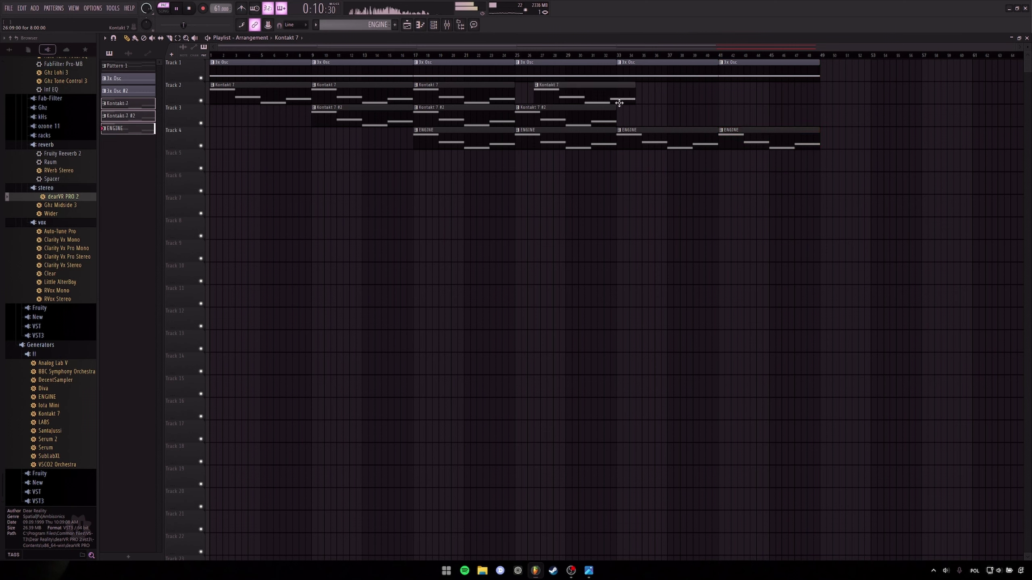
drag(620, 103, 805, 103)
- Duplicate the bar 41 section to bar 49 and copy a Kontakt 7 #2 clip to bar 49 on Track 3
drag(717, 58, 820, 194)
key(ctrl+b)
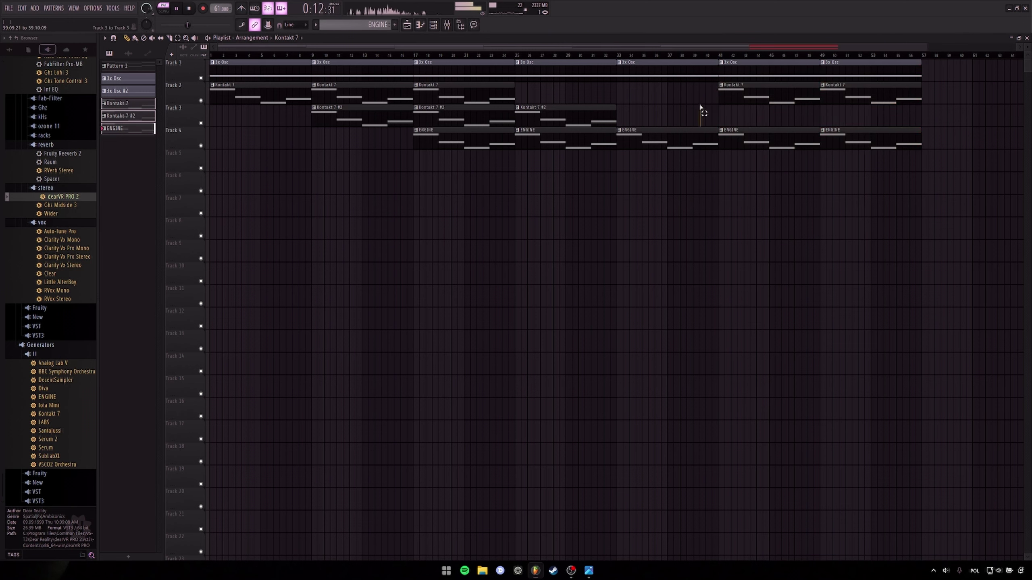
drag(512, 130, 858, 114)
click(851, 154)
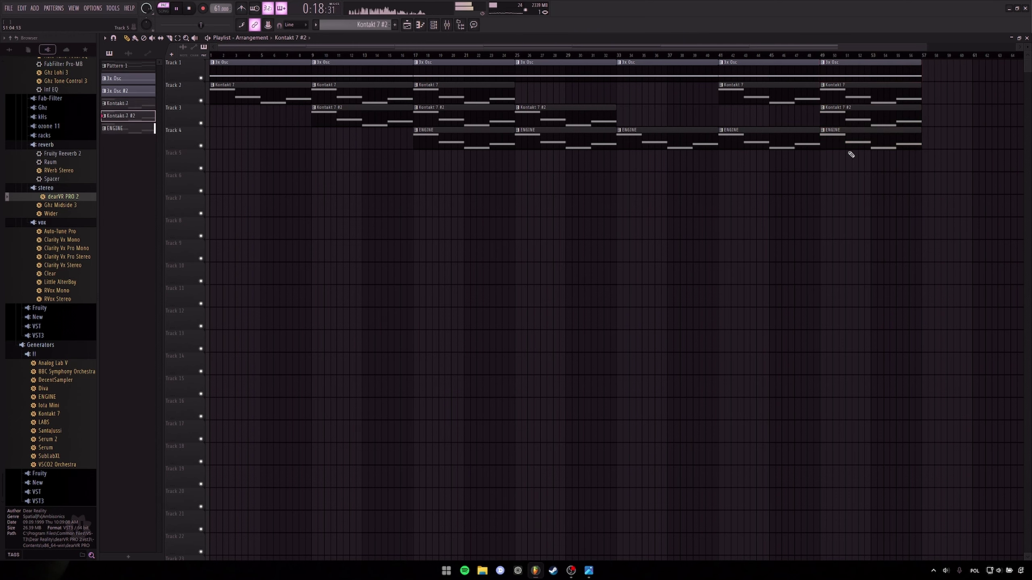
- Duplicate the bar 49 section to bar 57 and delete the ENGINE clip from the new section
scroll(854, 171, down, 1)
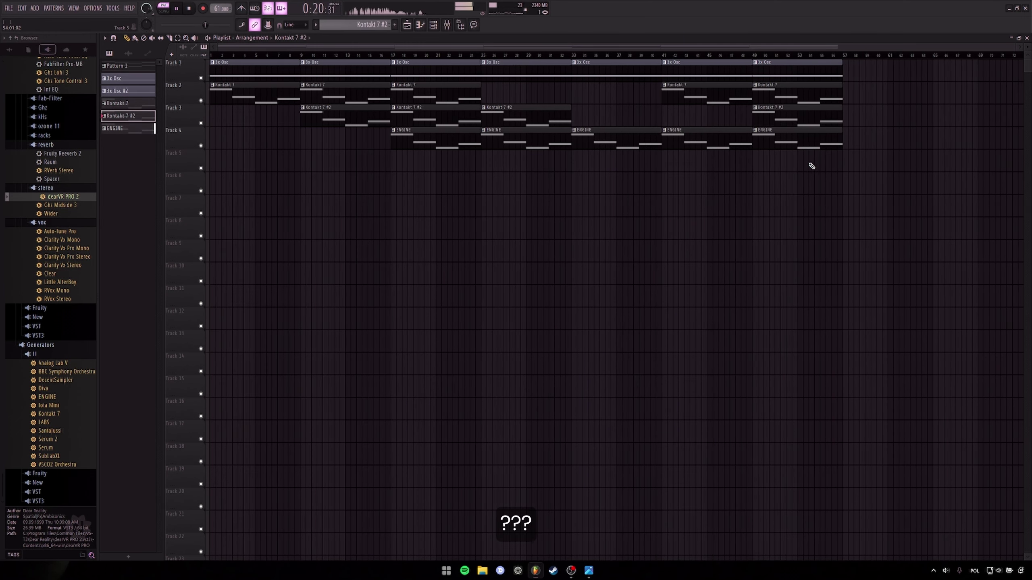
drag(851, 57, 754, 148)
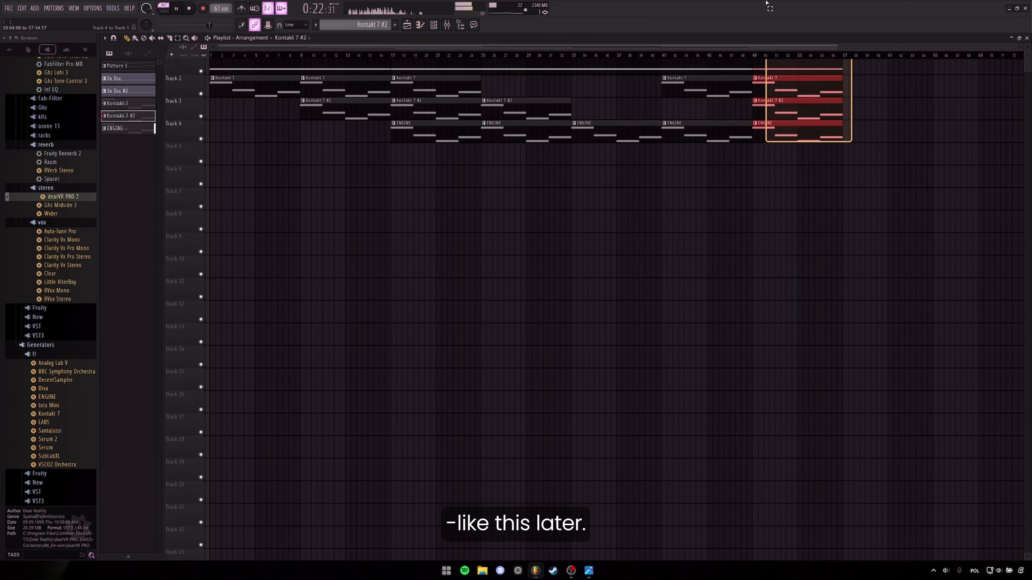
key(ctrl+b)
click(876, 171)
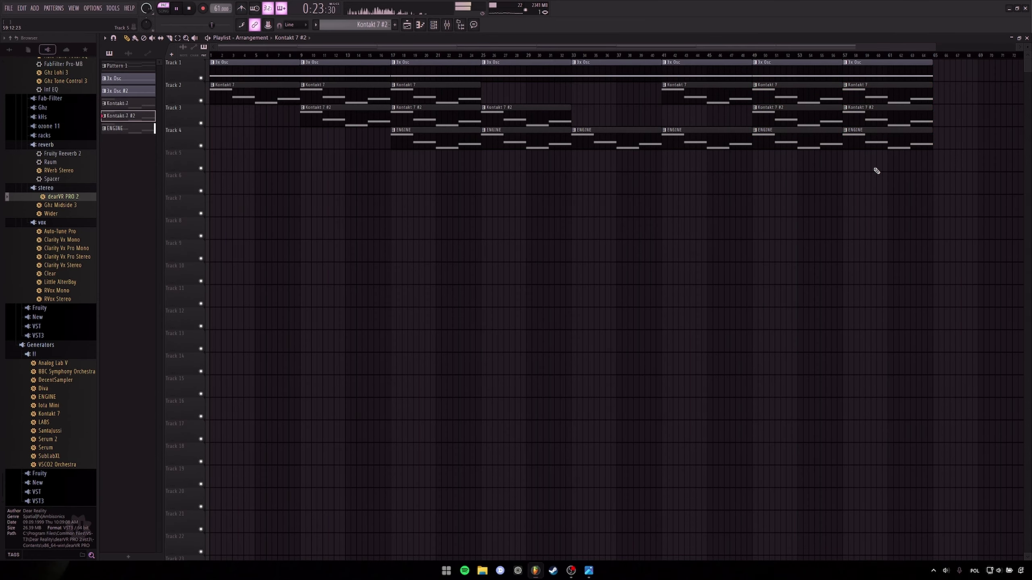
right_click(878, 143)
- Duplicate the bar 57 section to bar 65 and delete the Kontakt 7 clip from the new section
scroll(874, 147, down, 1)
drag(881, 171, 811, 59)
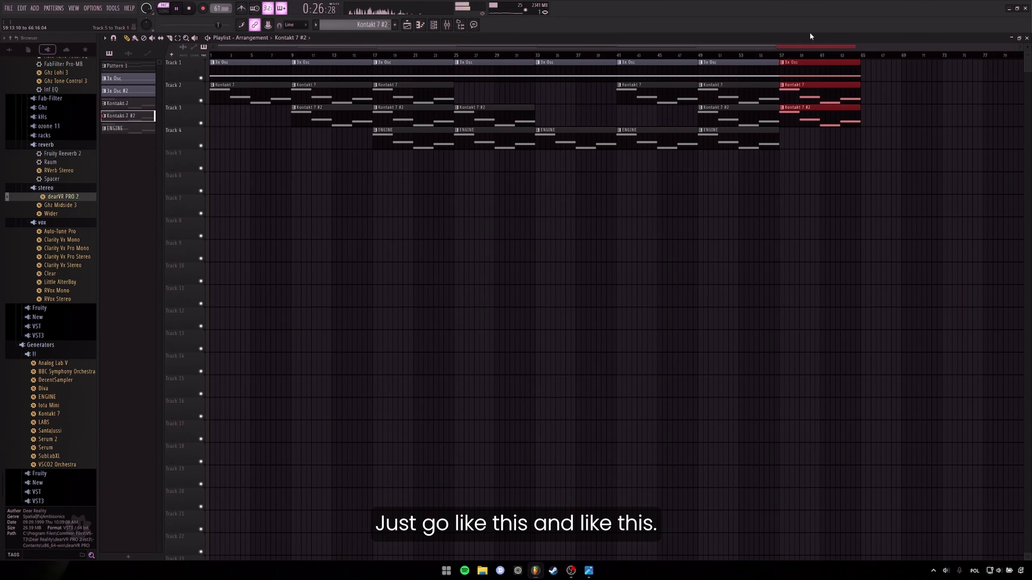
key(ctrl+b)
right_click(894, 94)
scroll(834, 139, down, 1)
click(862, 142)
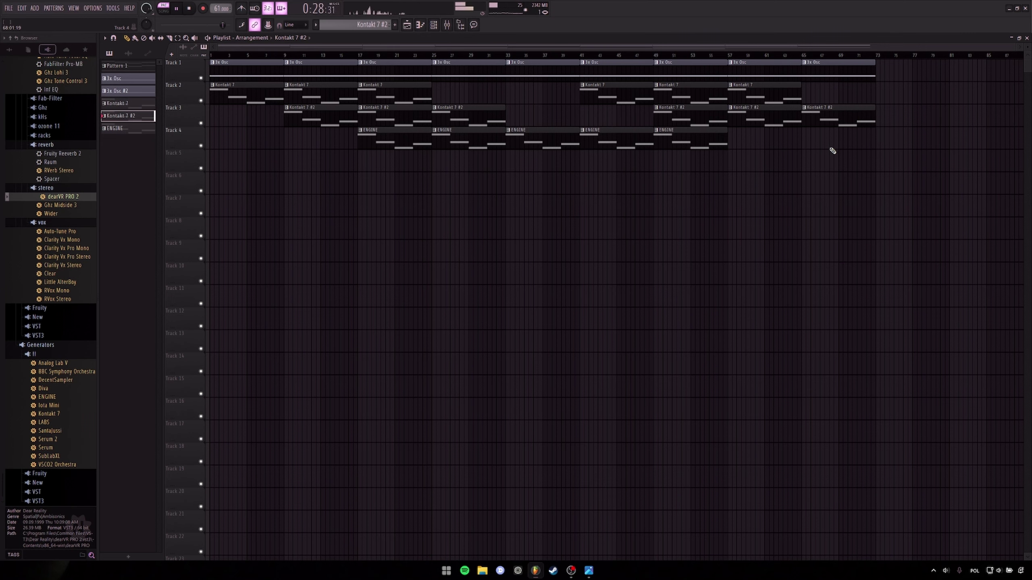
- Create an automation clip for the Master track's volume over bars 65 to 73 on Track 5
click(877, 56)
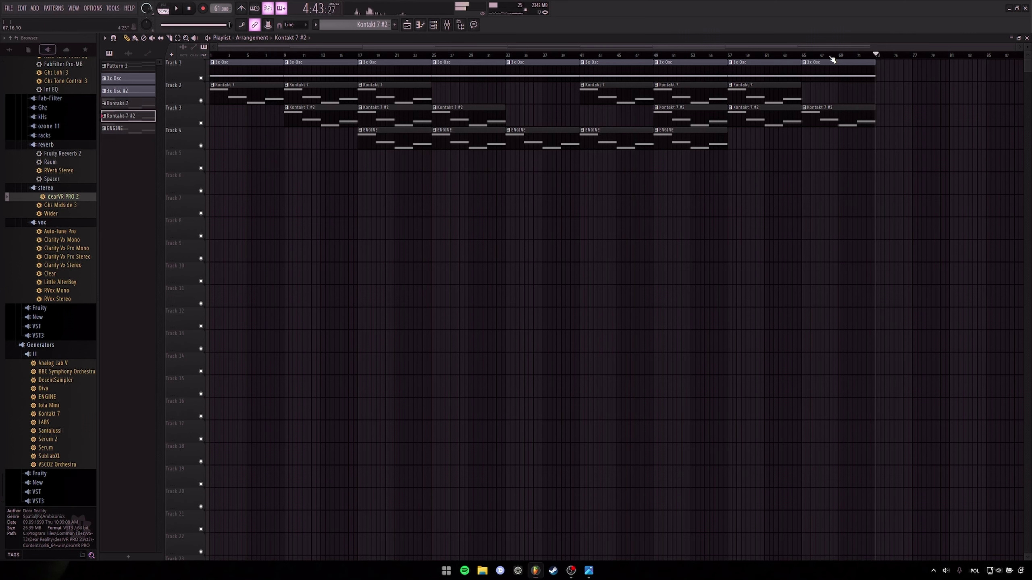
click(802, 56)
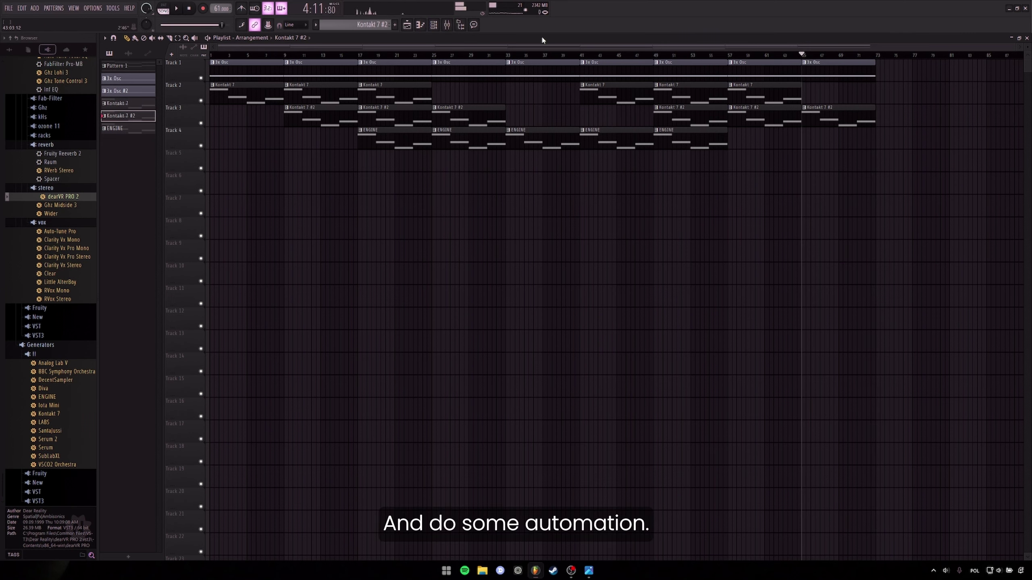
click(457, 27)
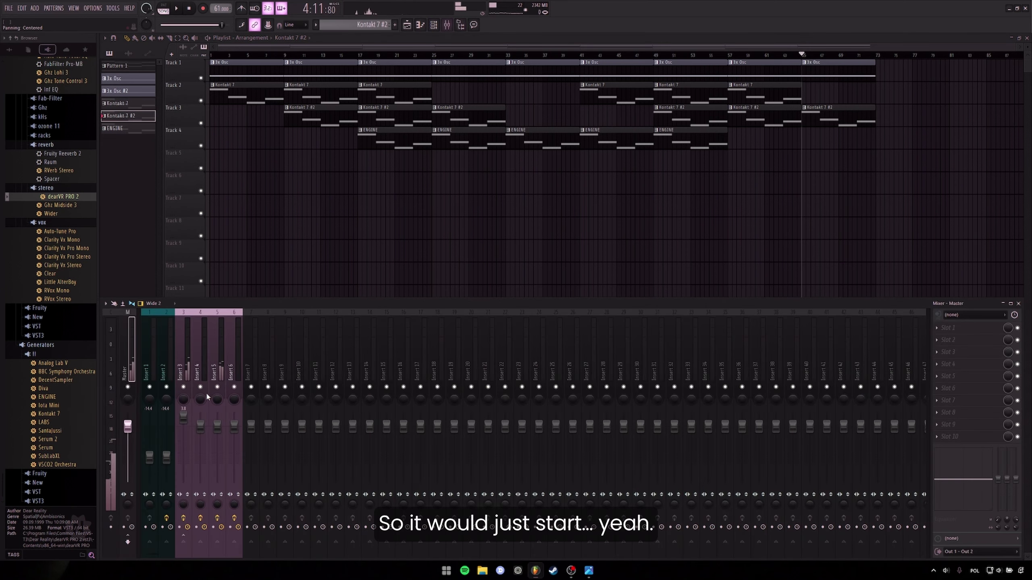
right_click(130, 427)
click(162, 466)
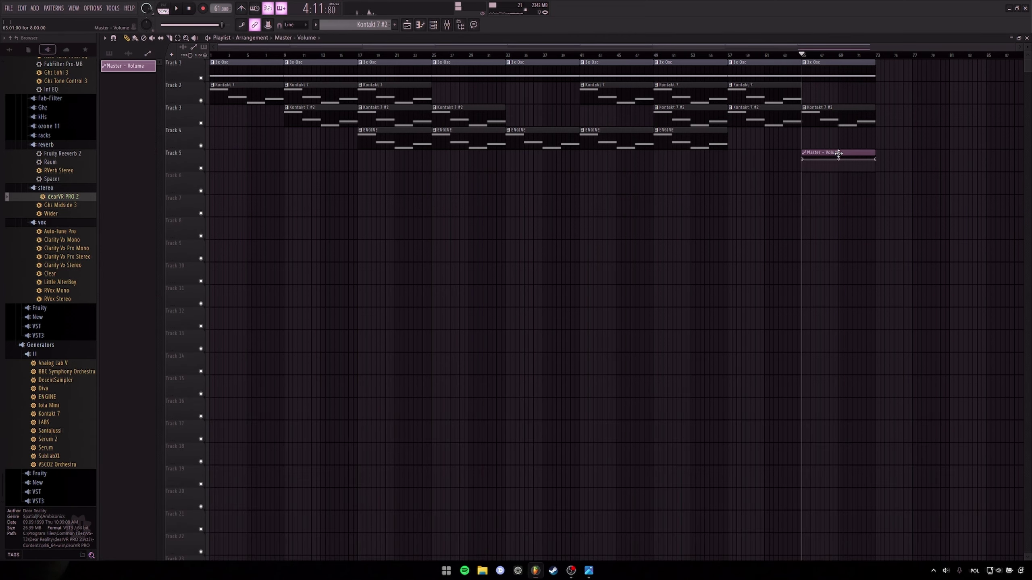
- Copy the Master volume automation clip to bar 1 on Track 5 and make the bar 65 clip unique
shift+drag(839, 153, 247, 154)
right_click(805, 157)
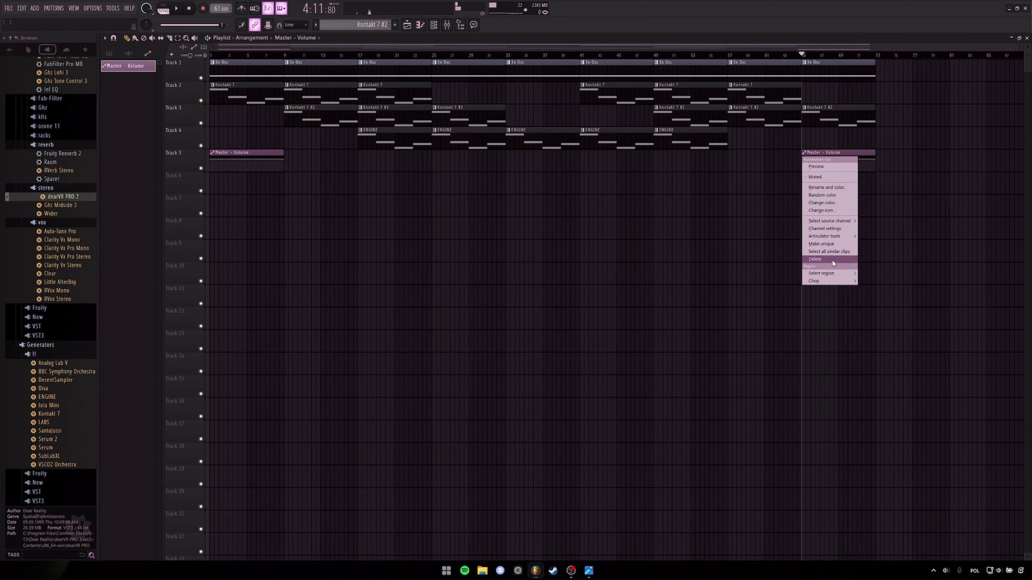
click(831, 244)
- Lower the closing volume automation's end point to zero and trim the last 3x Osc and Kontakt 7 #2 clips slightly before bar 73
scroll(869, 164, up, 4)
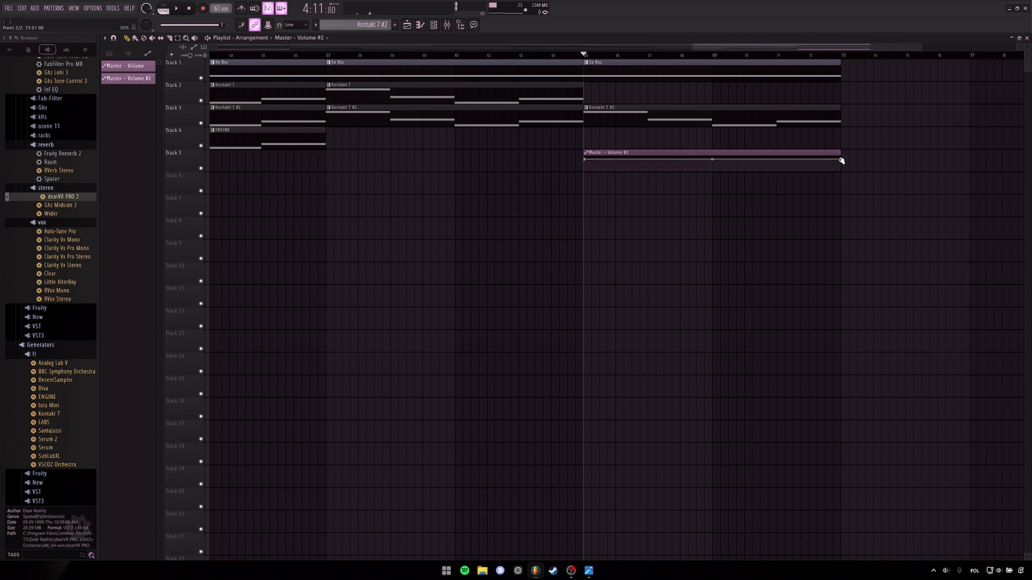
drag(841, 159, 840, 181)
scroll(836, 162, up, 5)
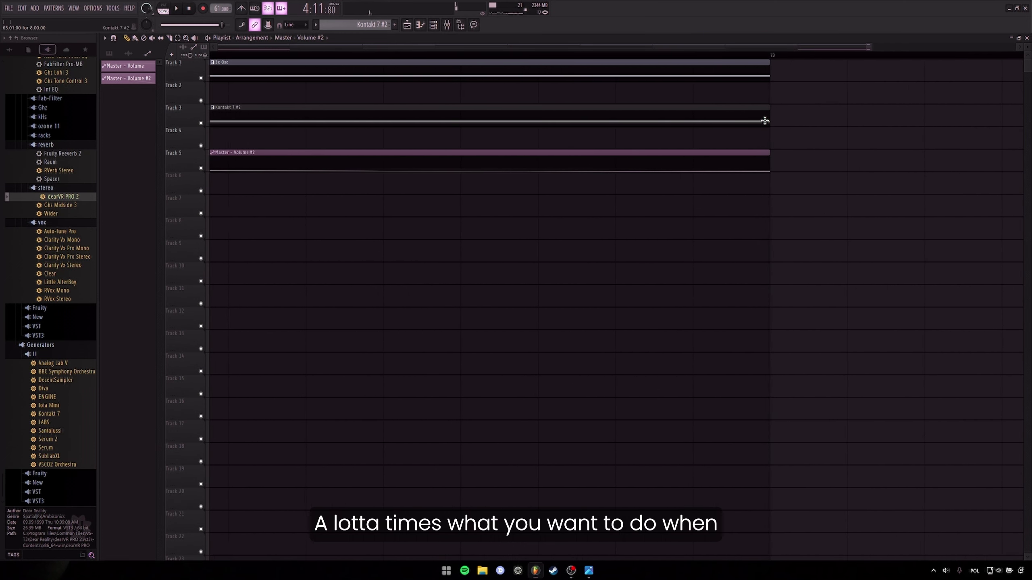
drag(779, 122, 758, 59)
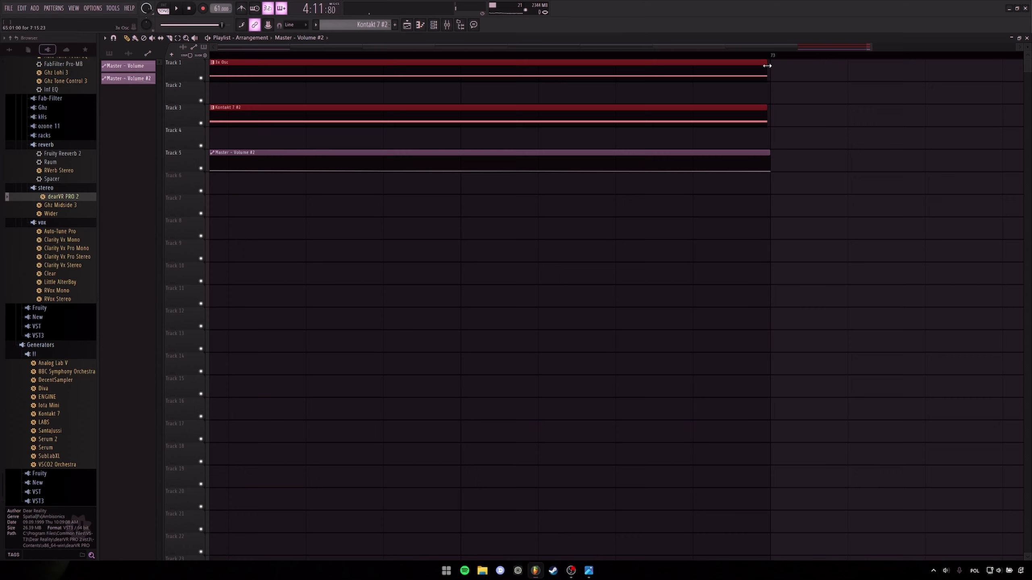
click(771, 172)
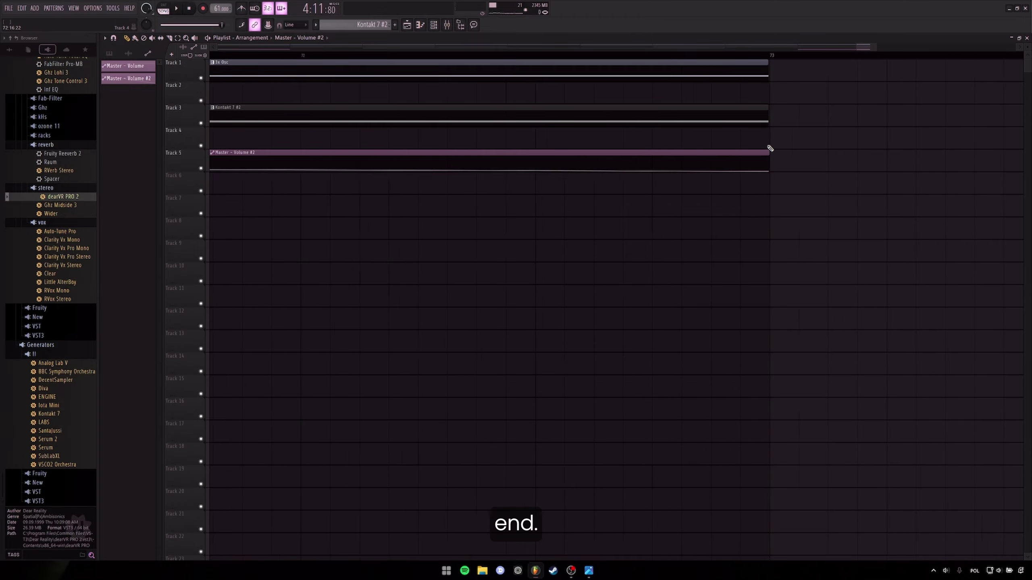
- Bend the closing Master volume automation into a curved fade-out and shape a curved fade-in in the clip at bar 1
scroll(690, 150, down, 4)
scroll(734, 172, down, 2)
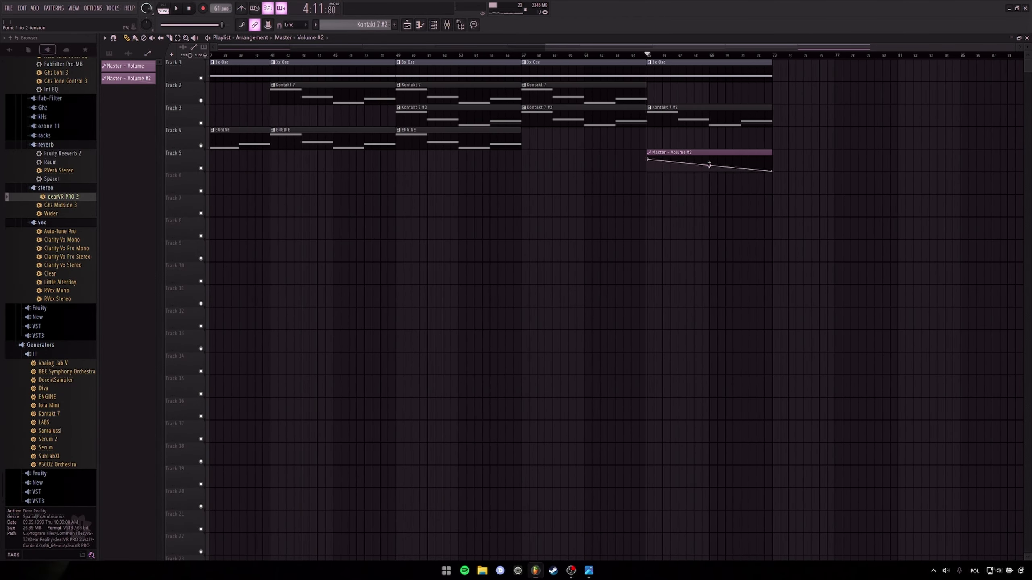
scroll(757, 212, down, 3)
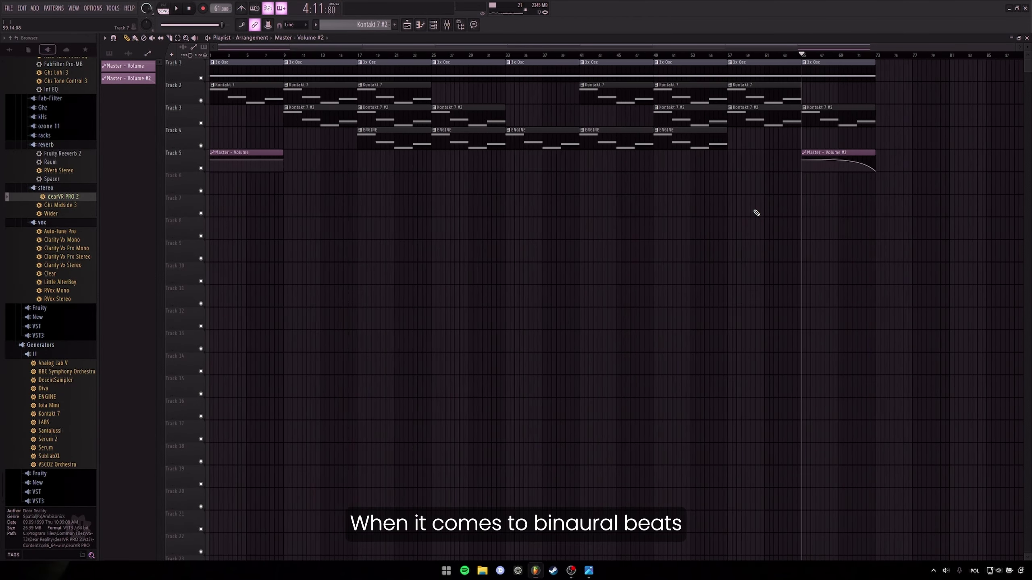
drag(213, 160, 246, 154)
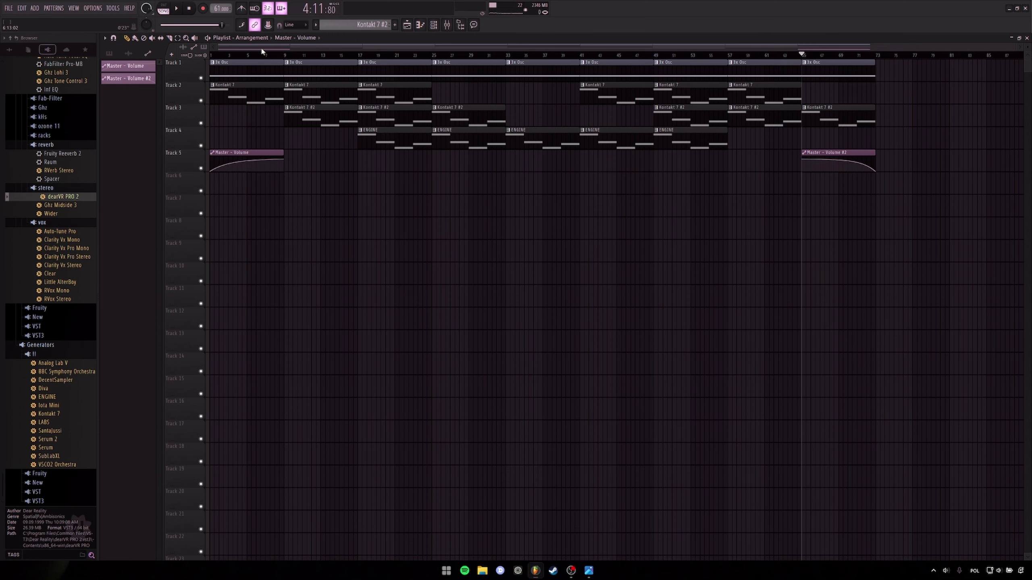
- Move the playhead past the end of the arrangement to examine the room for a tail, and check the mixer
scroll(917, 160, up, 3)
scroll(917, 160, up, 1)
click(884, 53)
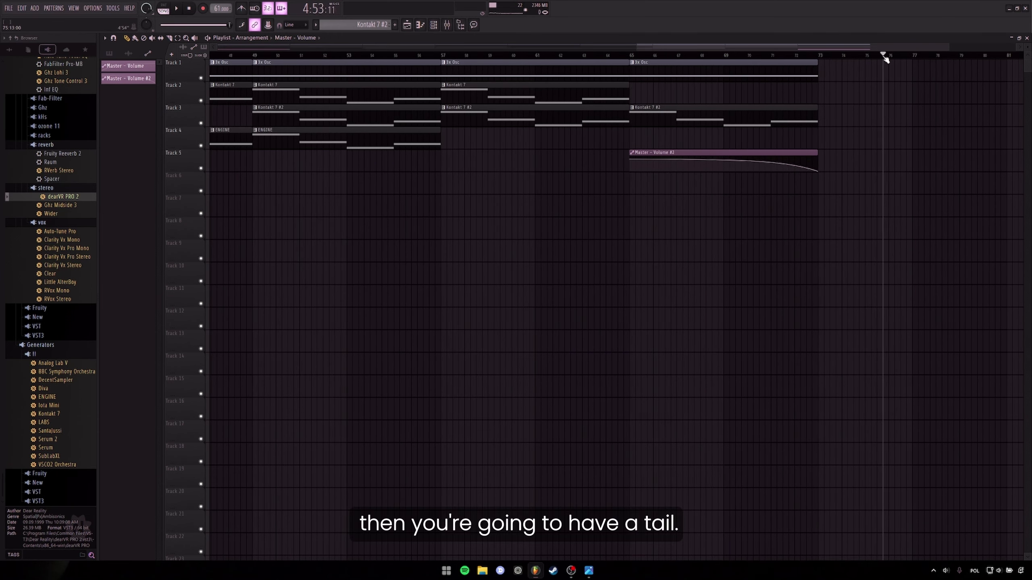
click(912, 53)
click(857, 54)
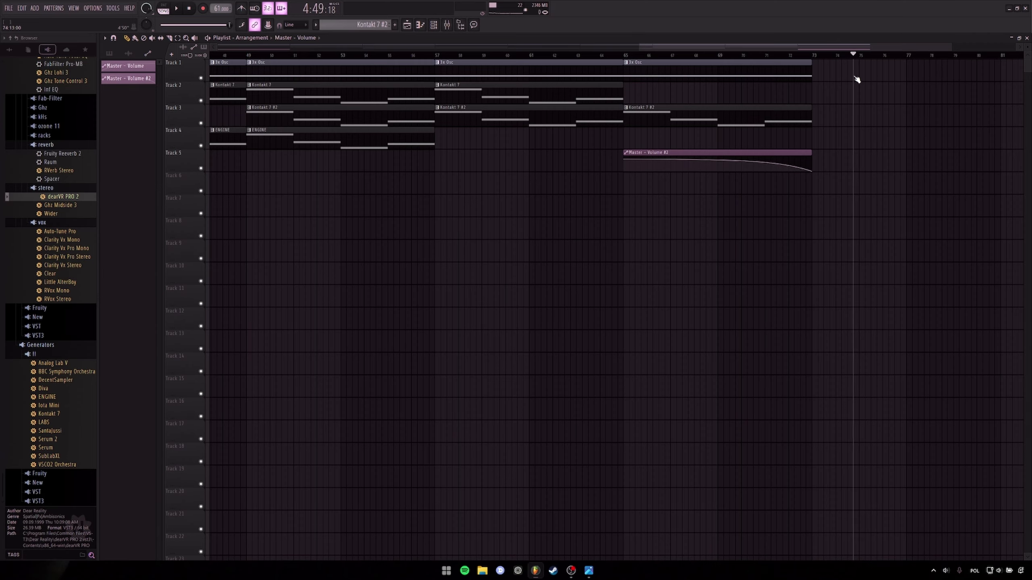
scroll(857, 81, down, 3)
click(447, 25)
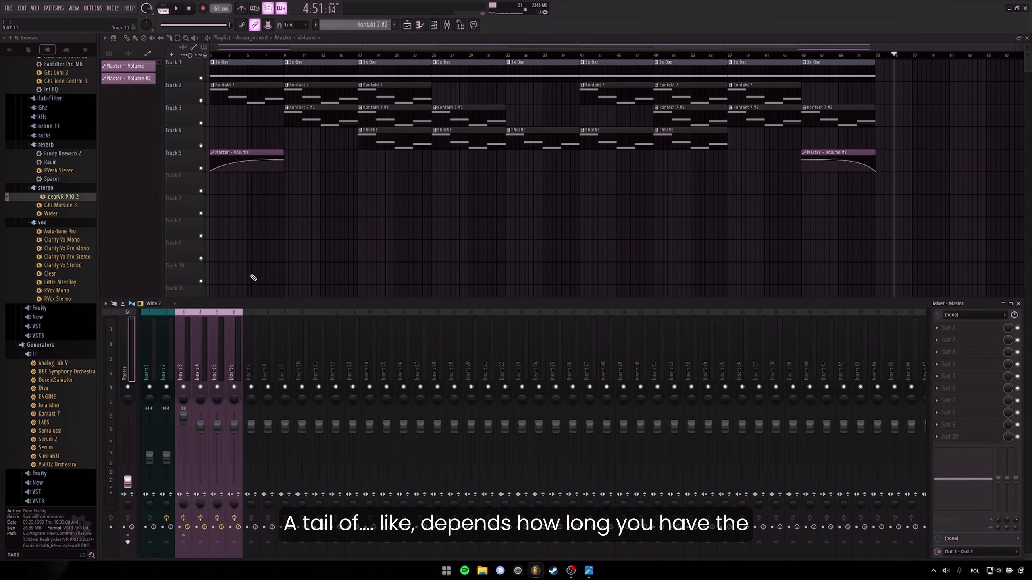
key(F9)
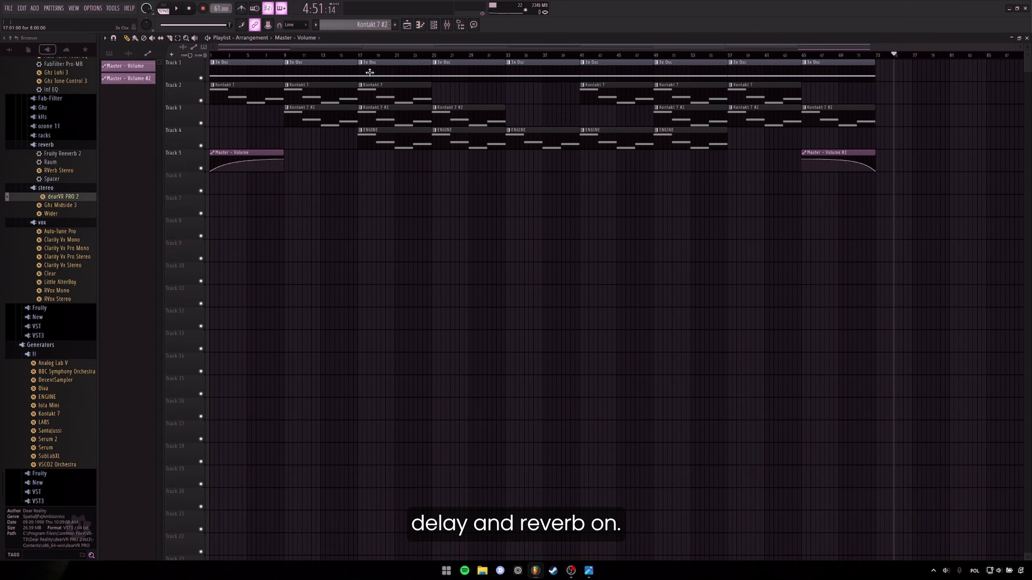
- Play the arrangement from the start and watch the Master fader follow the fade-in in the mixer
key(Home)
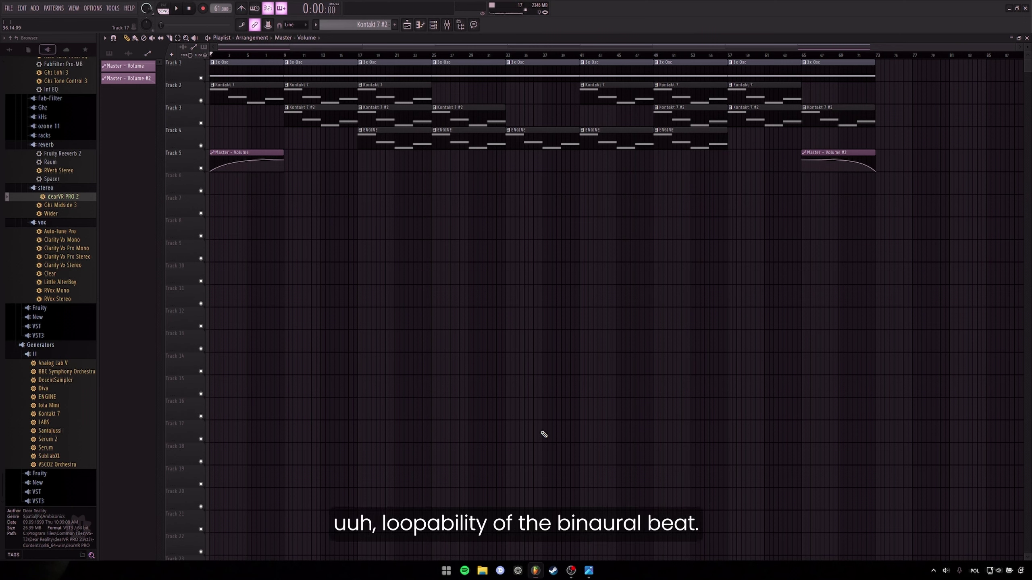
key(space)
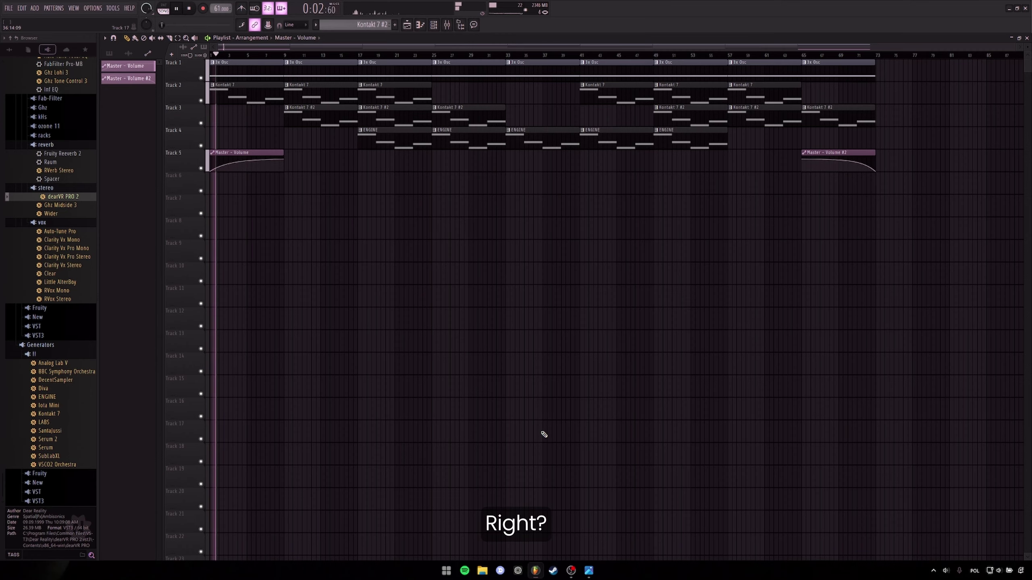
click(447, 25)
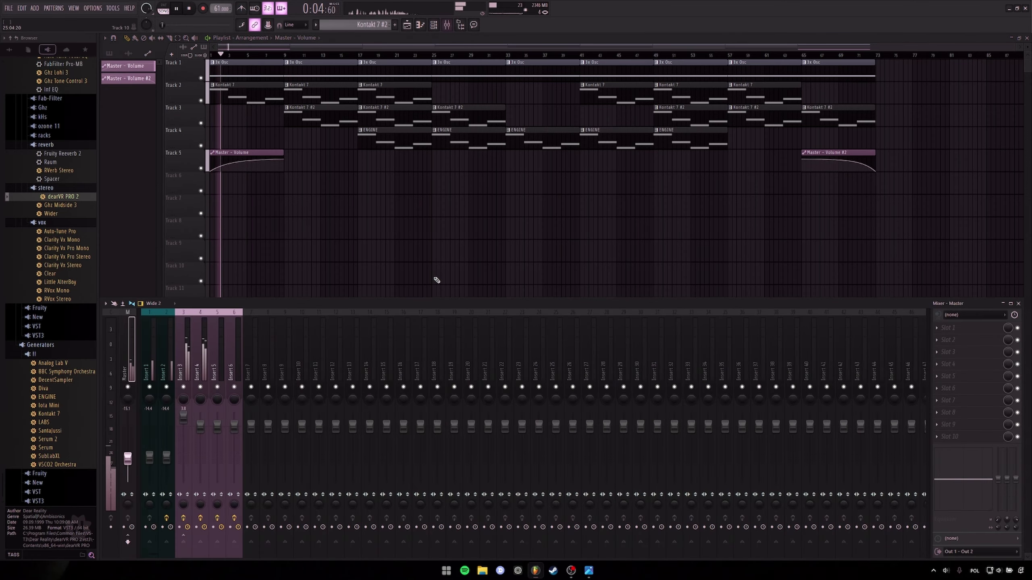
scroll(811, 159, down, 3)
scroll(894, 106, up, 3)
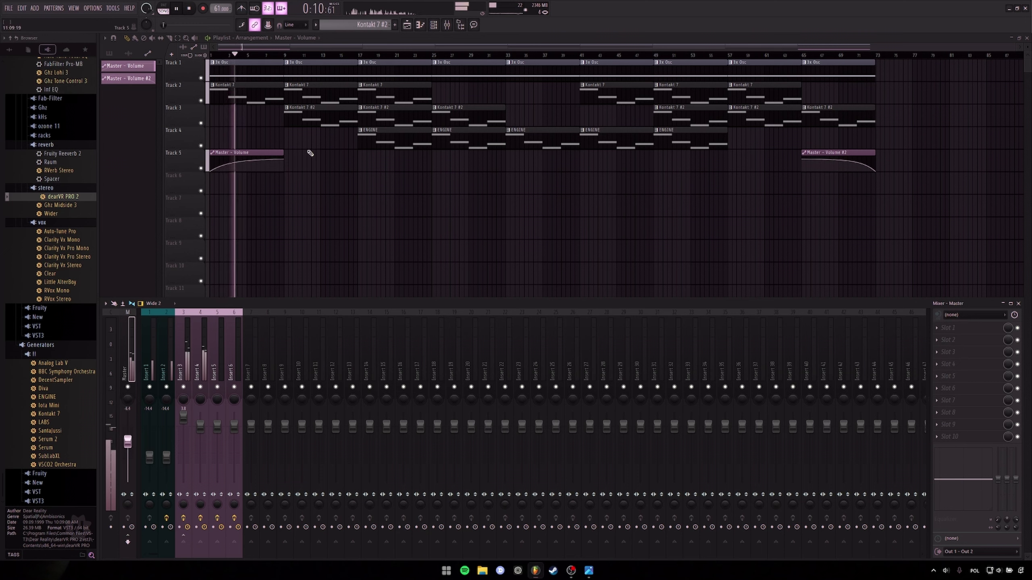
- Open the ENGINE instrument from the channel rack to inspect its attack setting, and close it again
click(434, 25)
scroll(172, 41, down, 1)
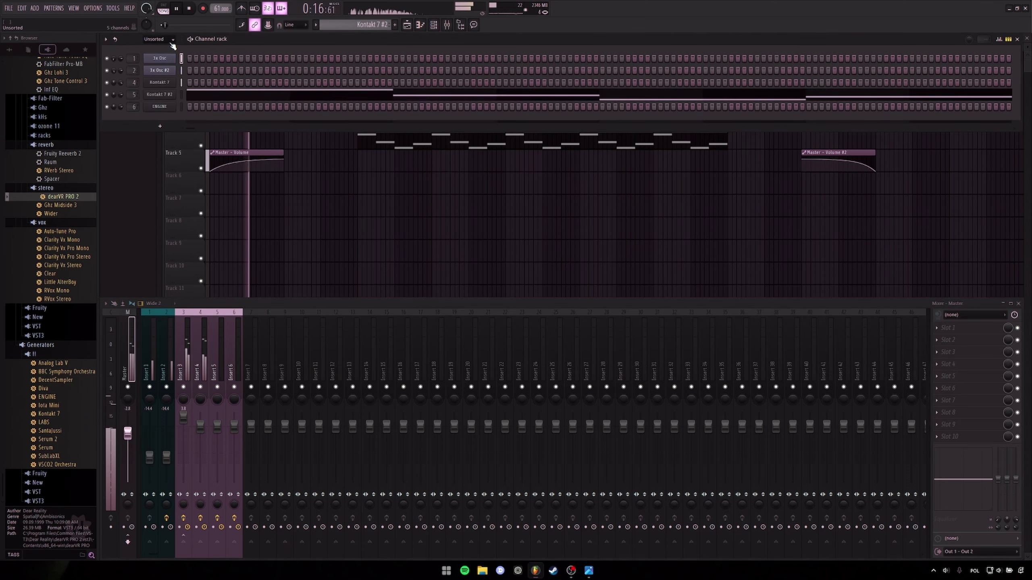
click(160, 106)
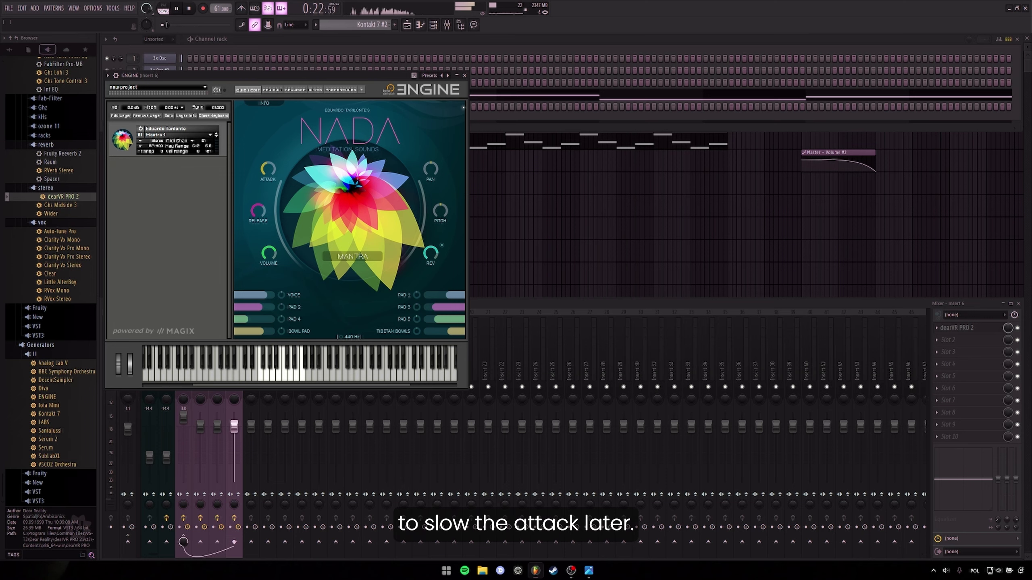
click(465, 76)
key(F6)
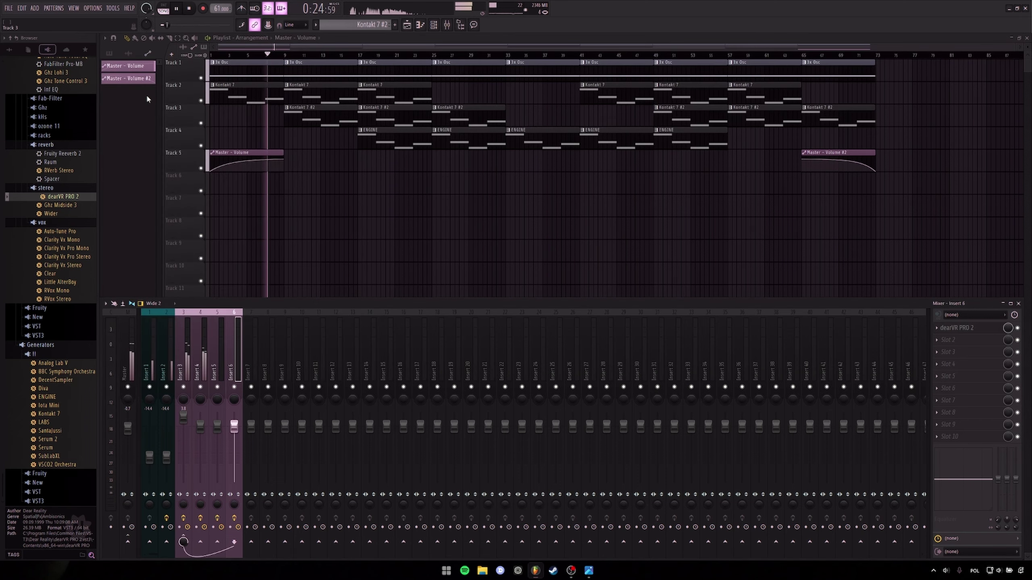
- Play from bar 17 with the mixer open and load Ozone 11 in the Master track's first effect slot
click(360, 55)
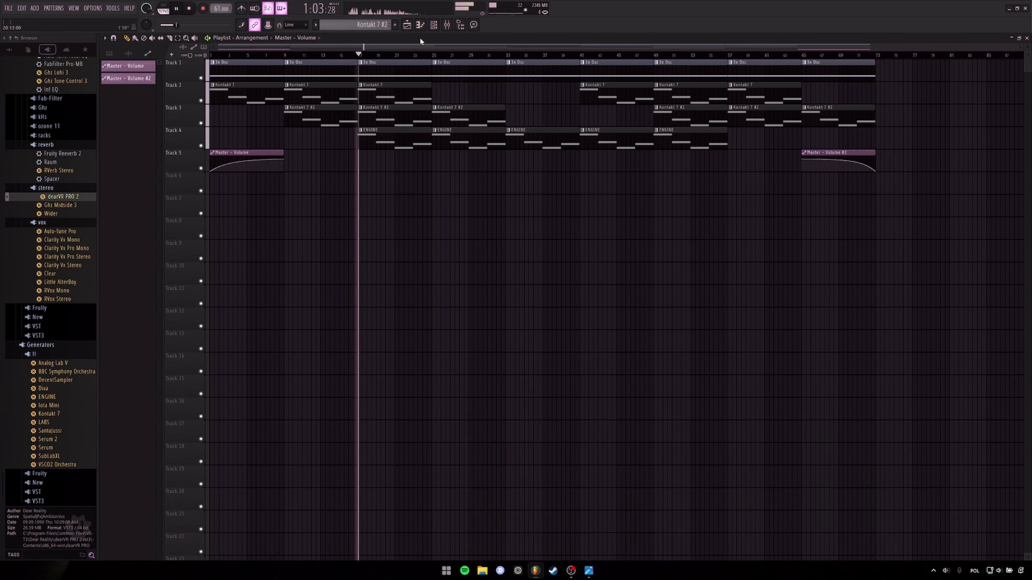
click(449, 26)
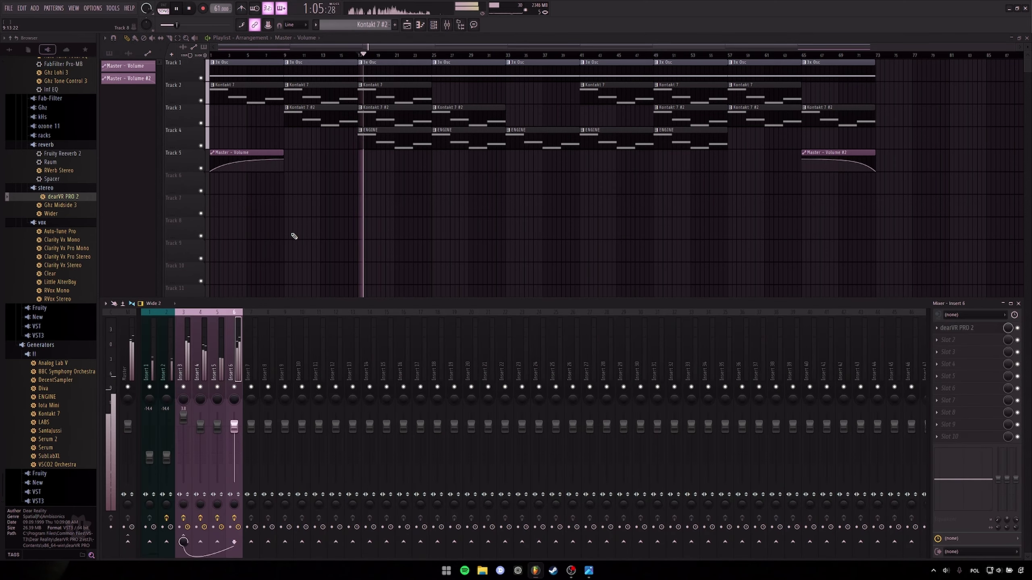
scroll(45, 138, up, 15)
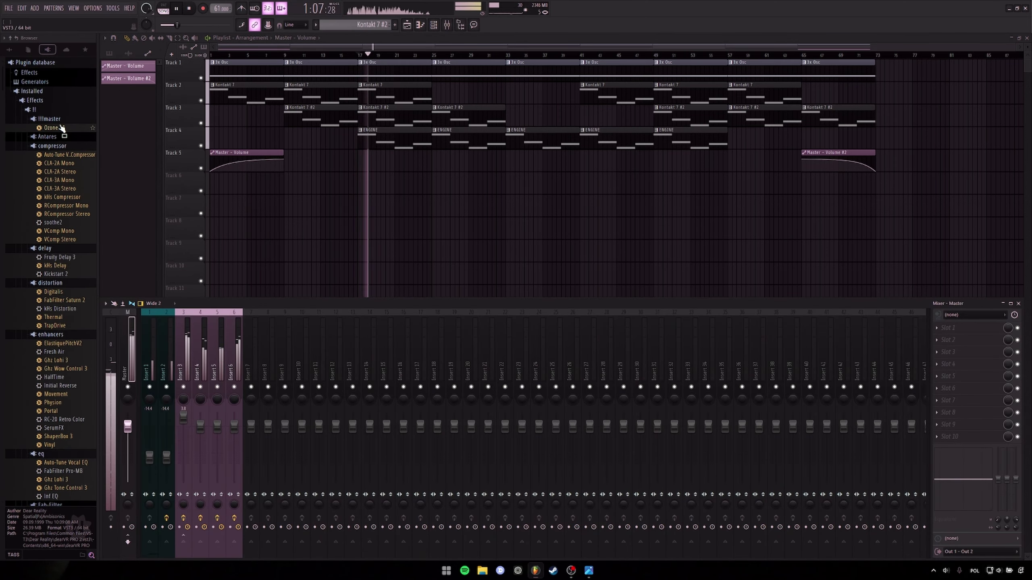
drag(58, 128, 947, 345)
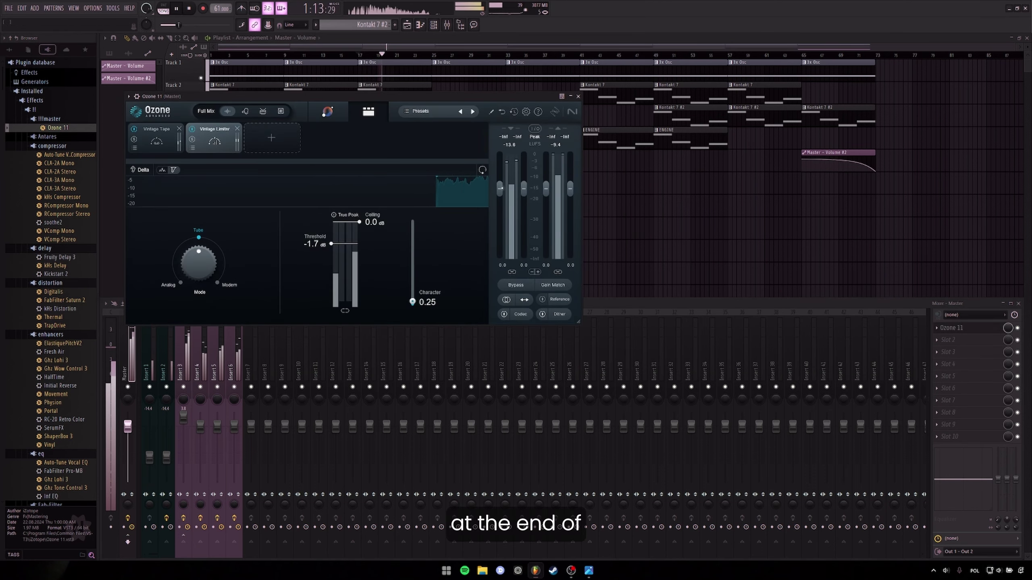
- Set the linked input gain in Ozone 11 on the Master track to +5 dB
click(524, 265)
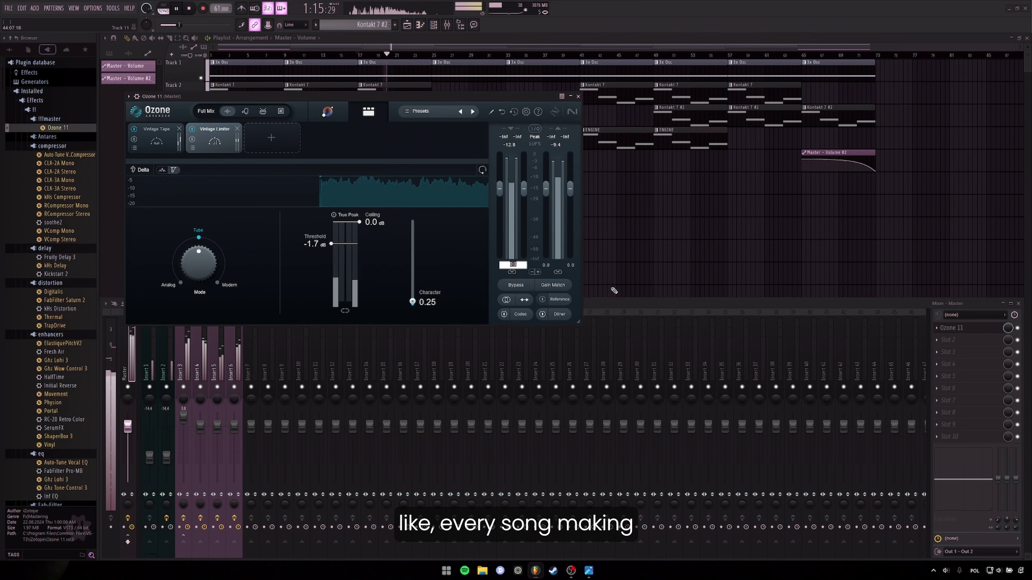
text(5)
key(Return)
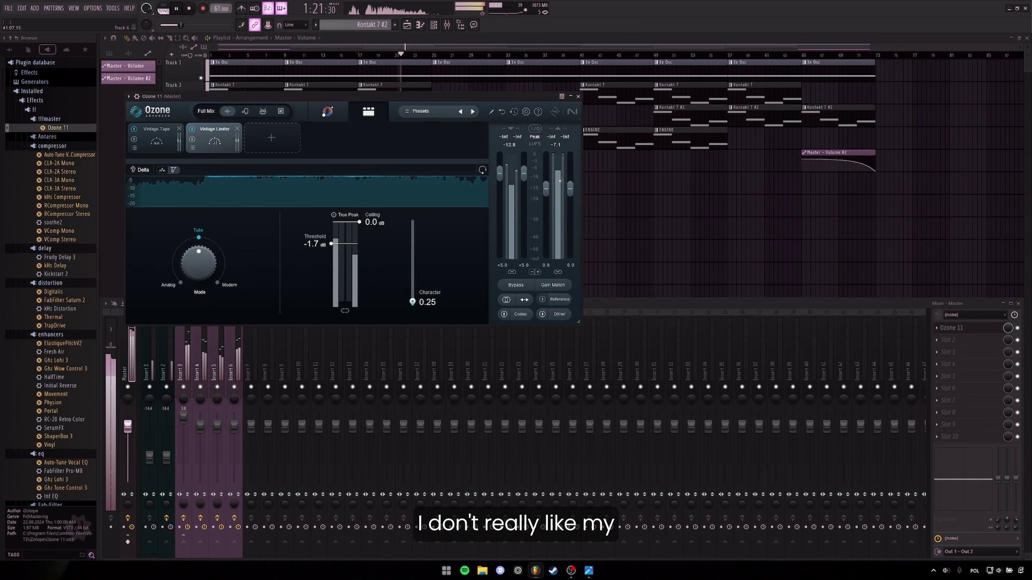
- Raise Ozone 11's linked input gain to +7 dB and close the plugin window
drag(439, 96, 460, 100)
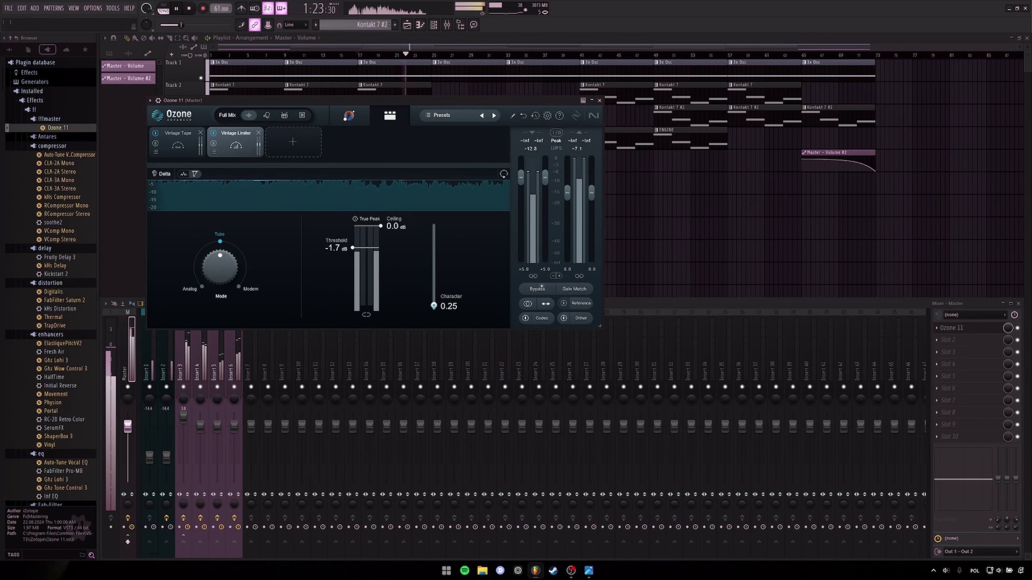
click(534, 269)
text(7)
key(Return)
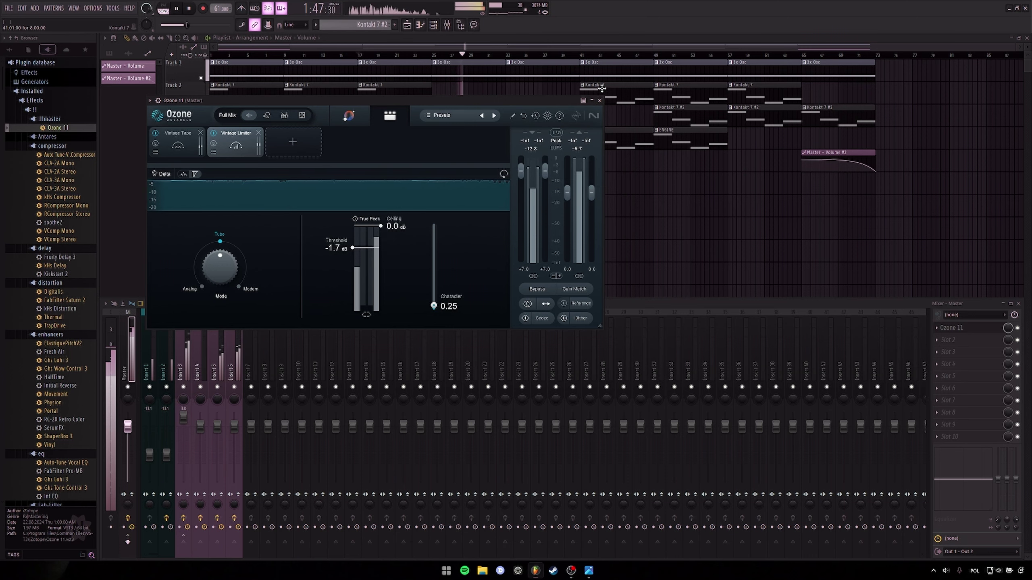
click(600, 100)
scroll(518, 228, down, 3)
scroll(518, 227, up, 3)
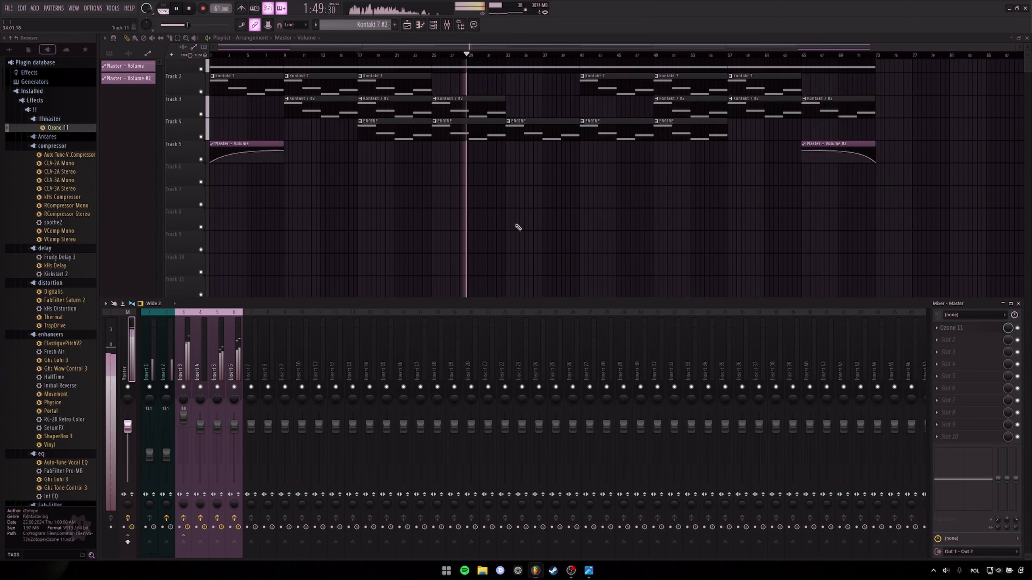
scroll(518, 227, up, 1)
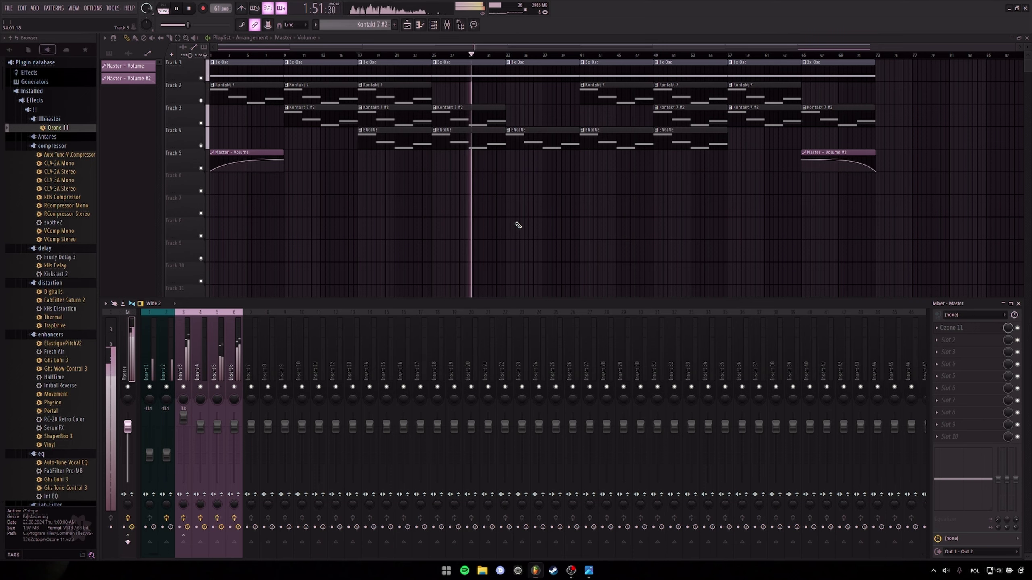
scroll(499, 202, down, 5)
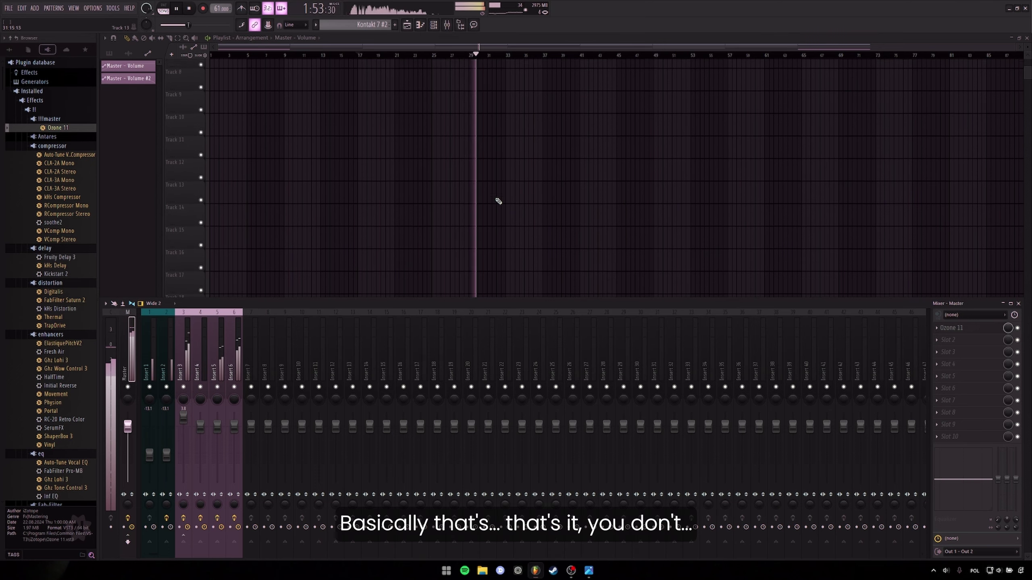
scroll(499, 201, up, 5)
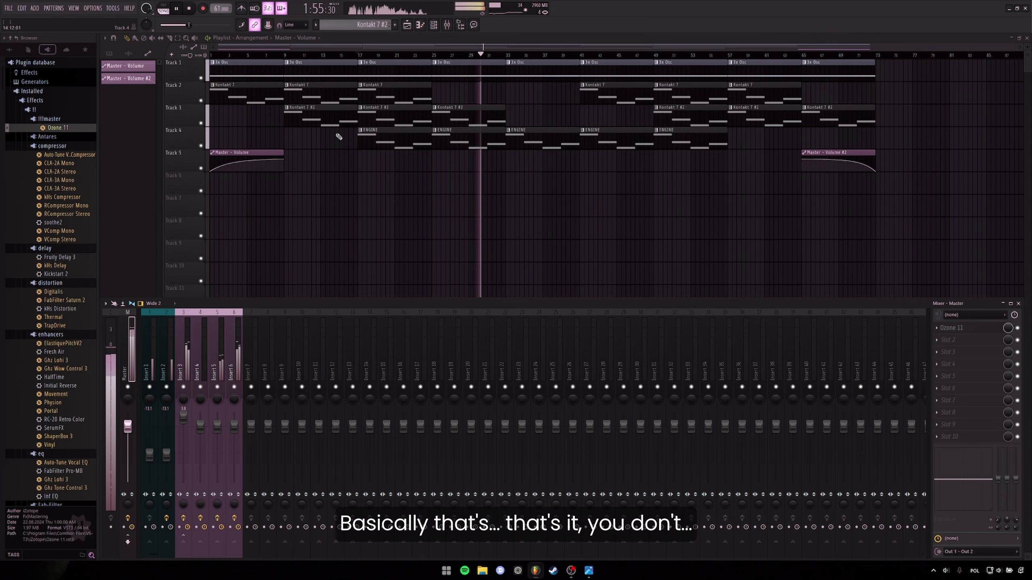
- Mute the 3x Osc layer on Track 1 to hear the pads without it, and restore it
click(201, 78)
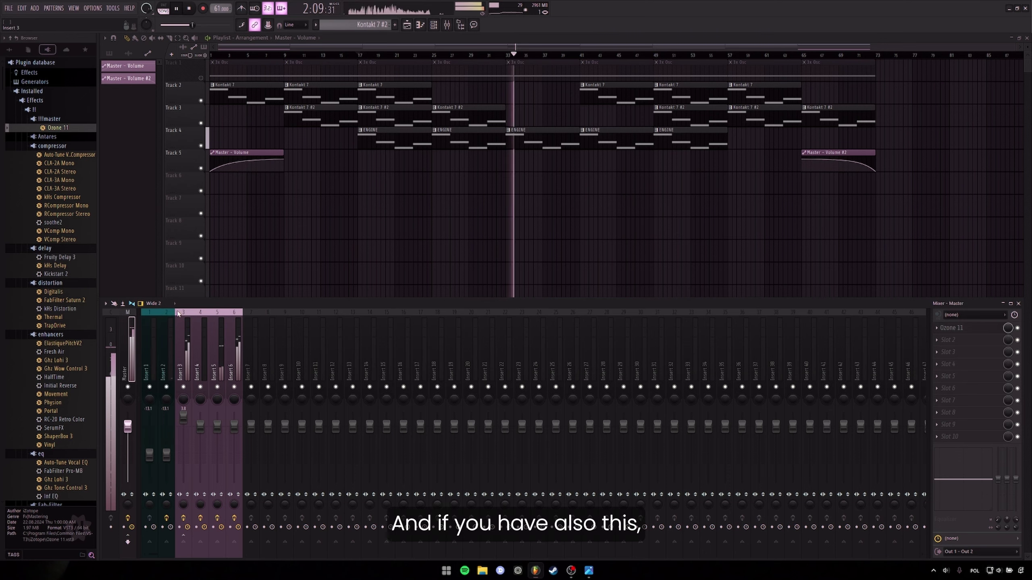
click(448, 25)
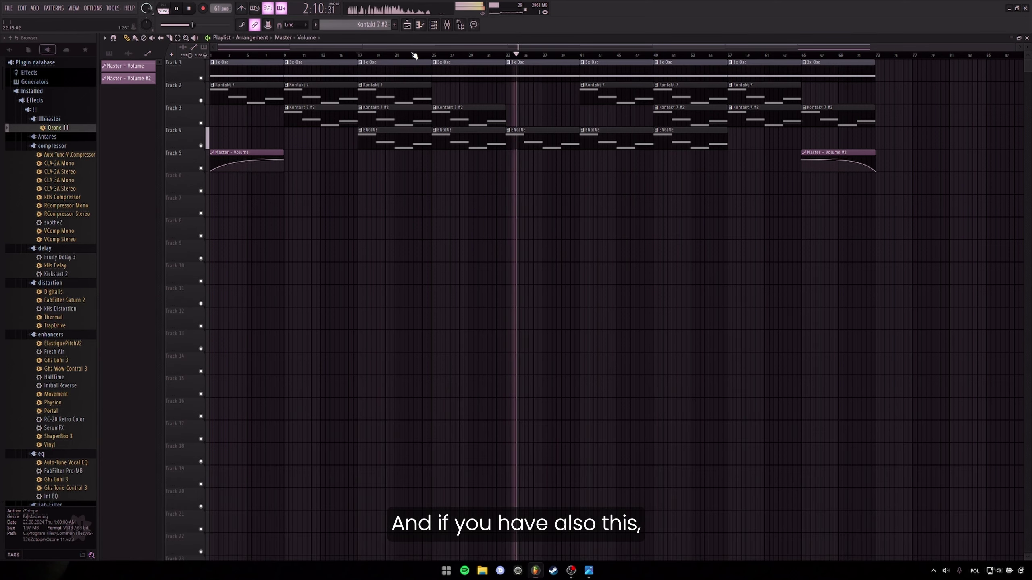
click(448, 25)
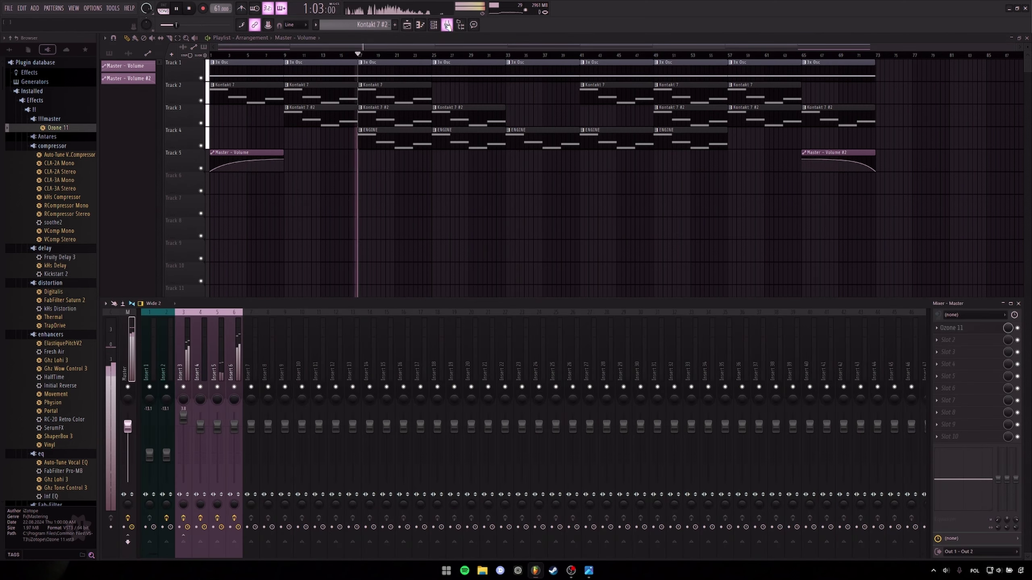
click(442, 25)
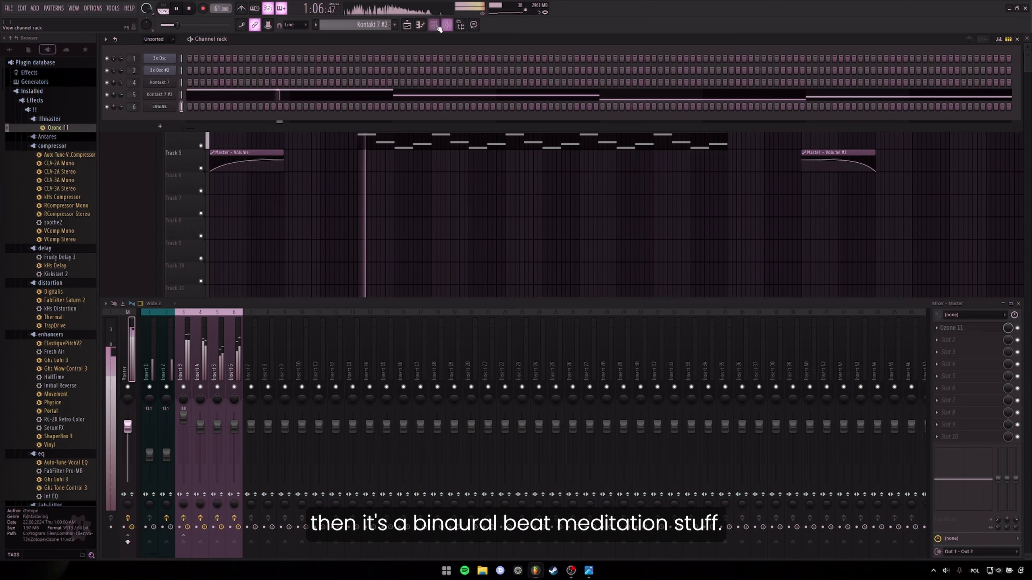
click(442, 25)
click(447, 25)
click(443, 24)
click(447, 25)
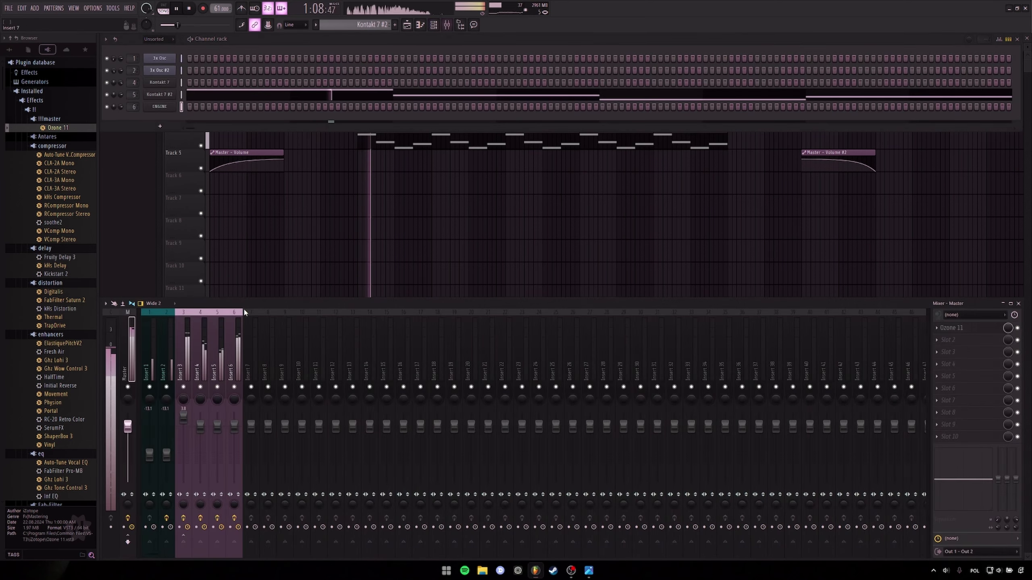
key(F9)
key(F6)
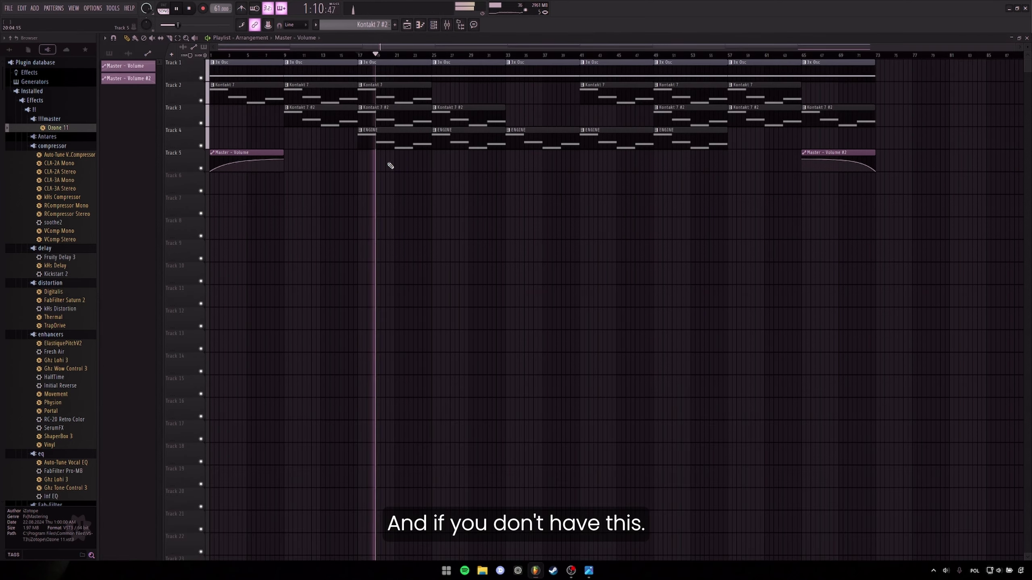
key(F9)
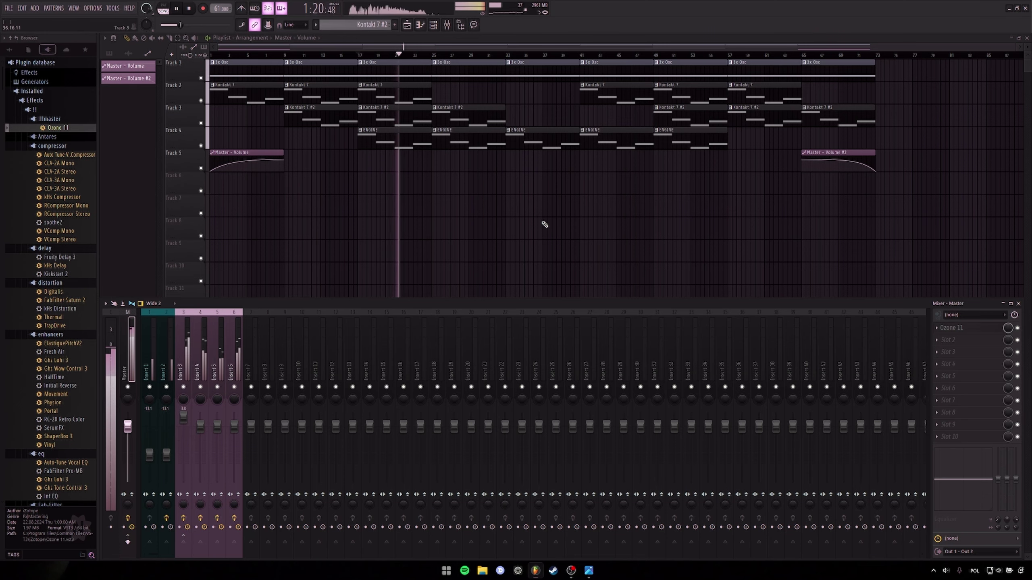
key(F9)
key(F9)
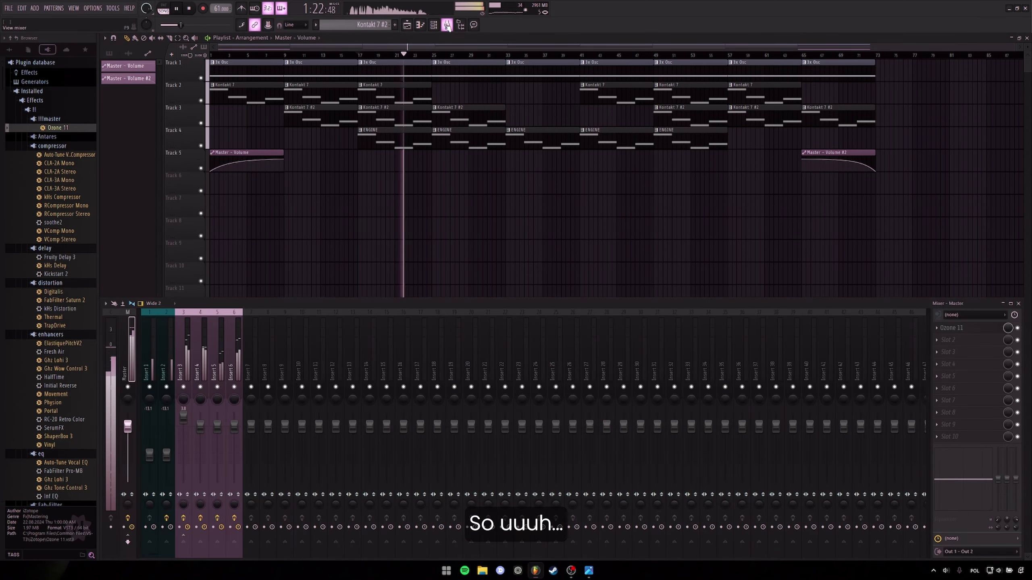
key(F9)
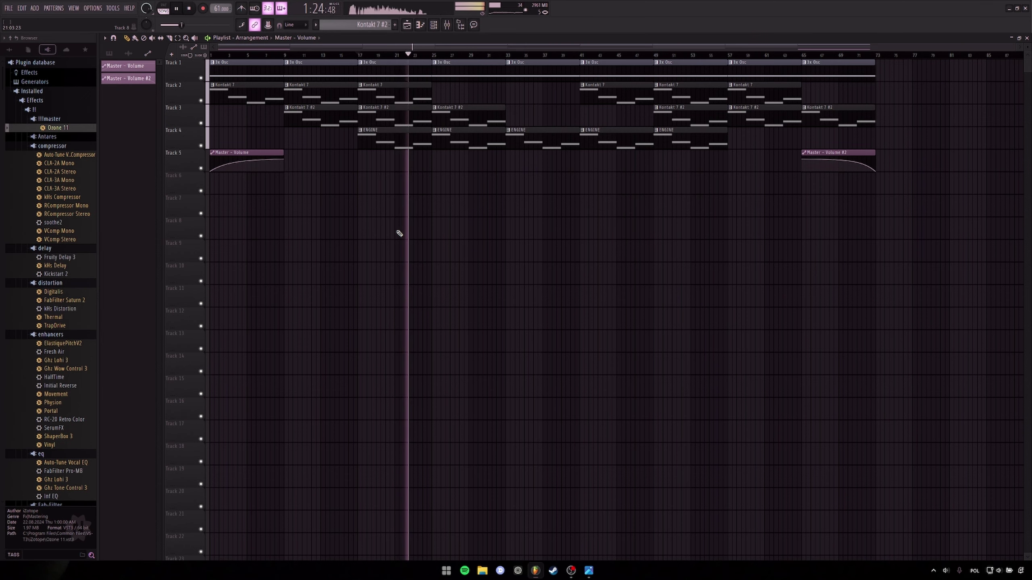
scroll(402, 235, down, 5)
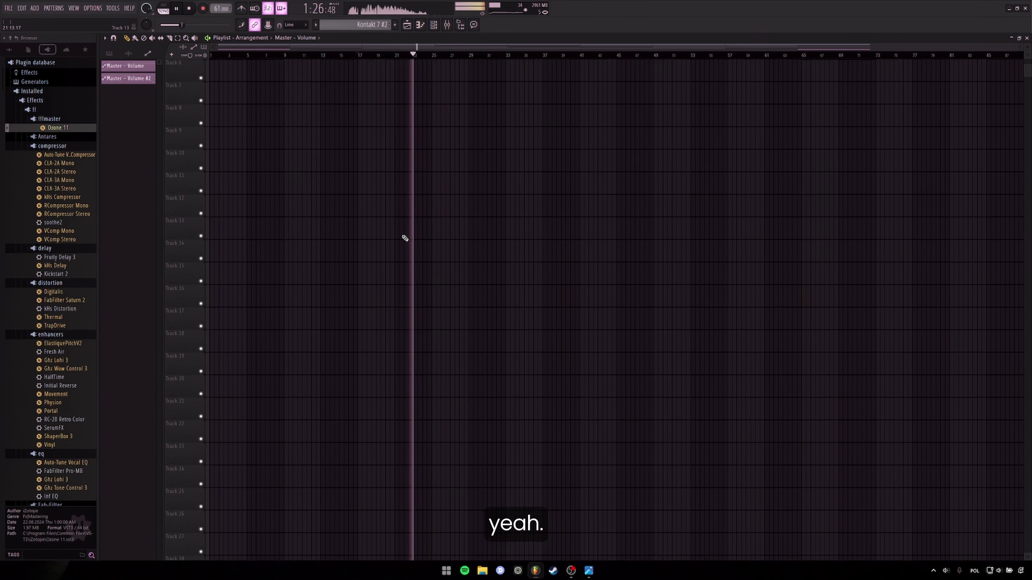
scroll(406, 238, up, 5)
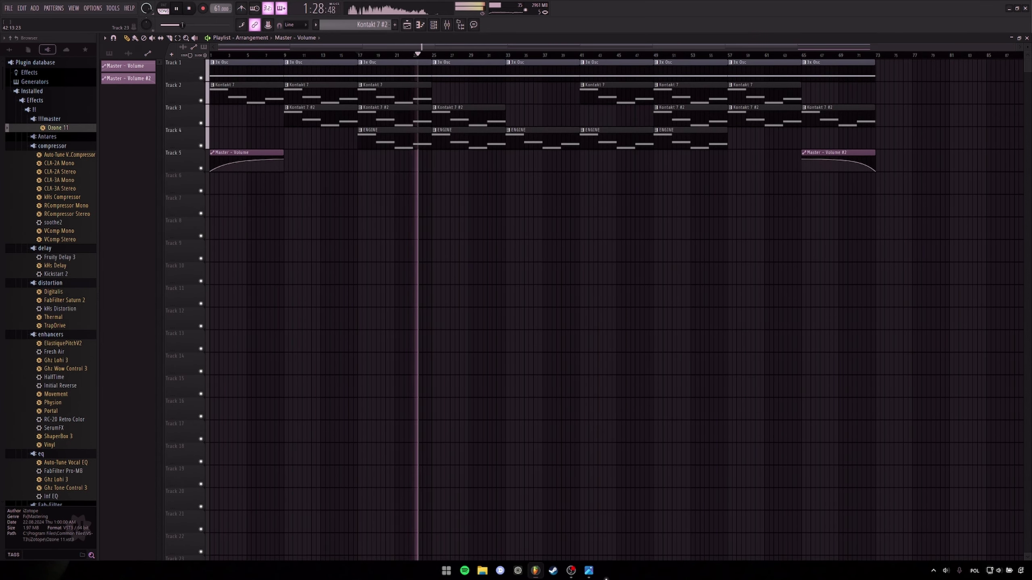
- Switch to the image viewer to examine the frequency ranges in the brainwave states infographic, and return to the FL Studio playlist
click(589, 571)
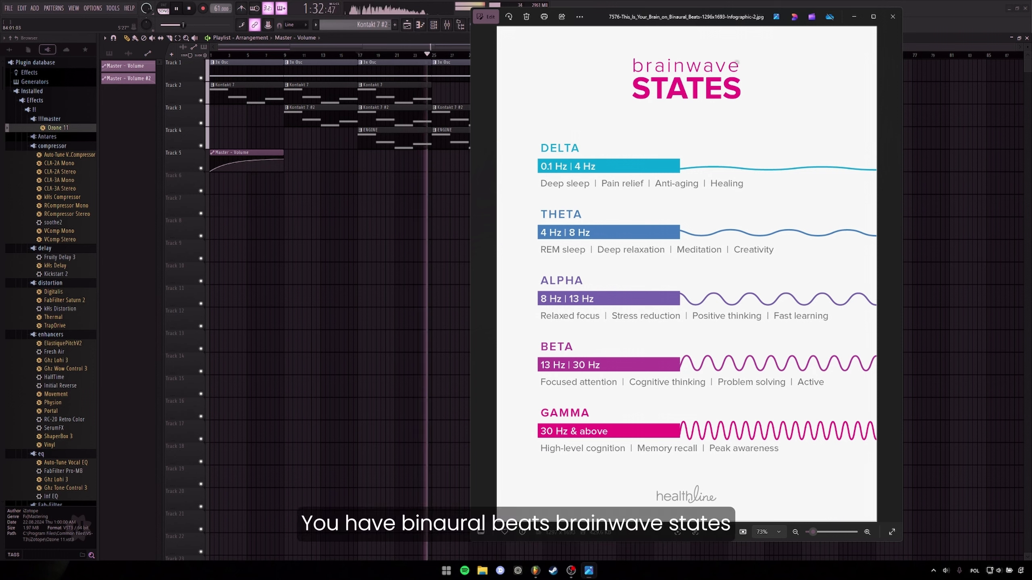
click(681, 1)
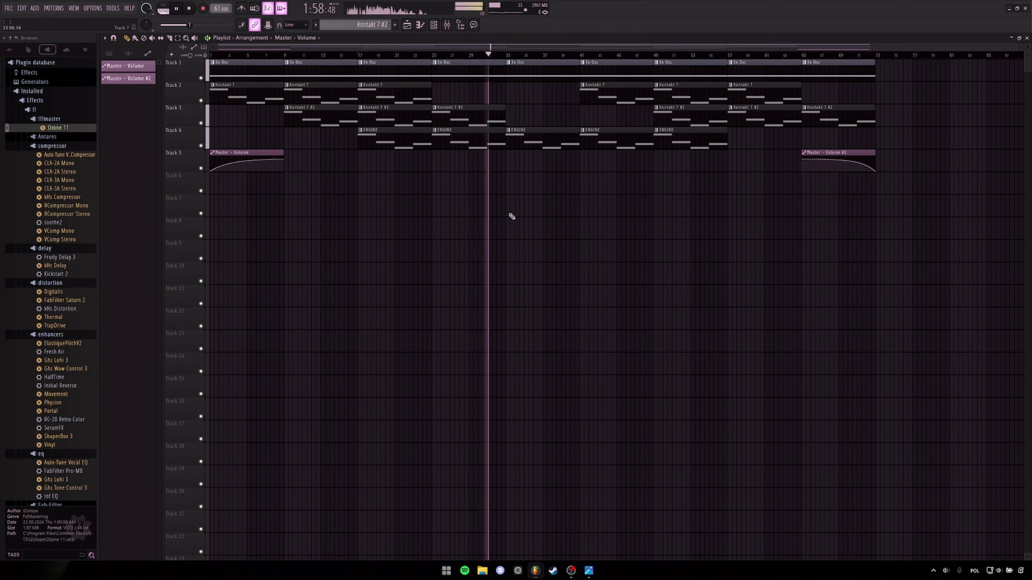
mouse_move(506, 187)
mouse_down()
mouse_move(472, 161)
mouse_move(397, 161)
mouse_move(507, 190)
mouse_up()
click(506, 191)
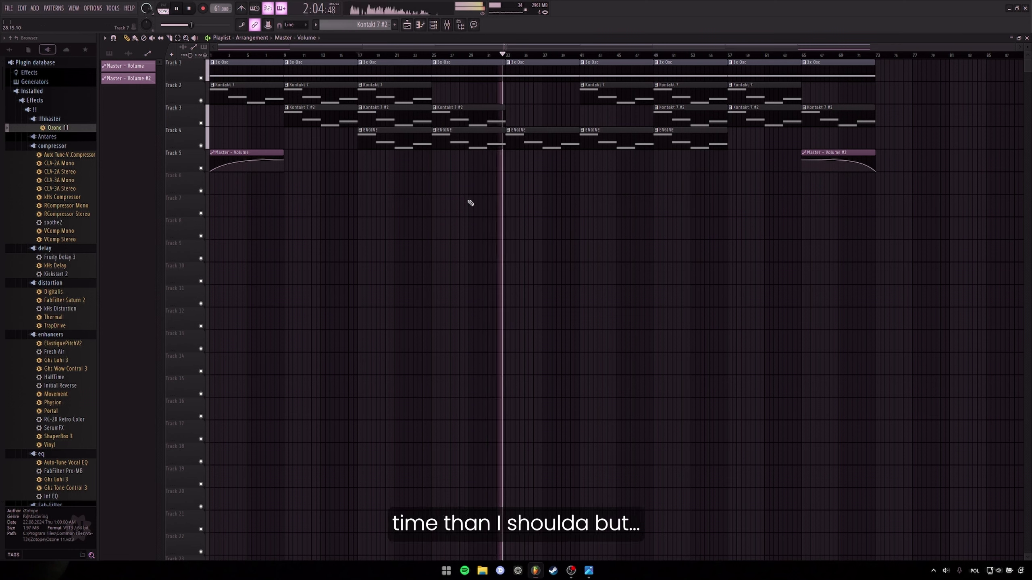